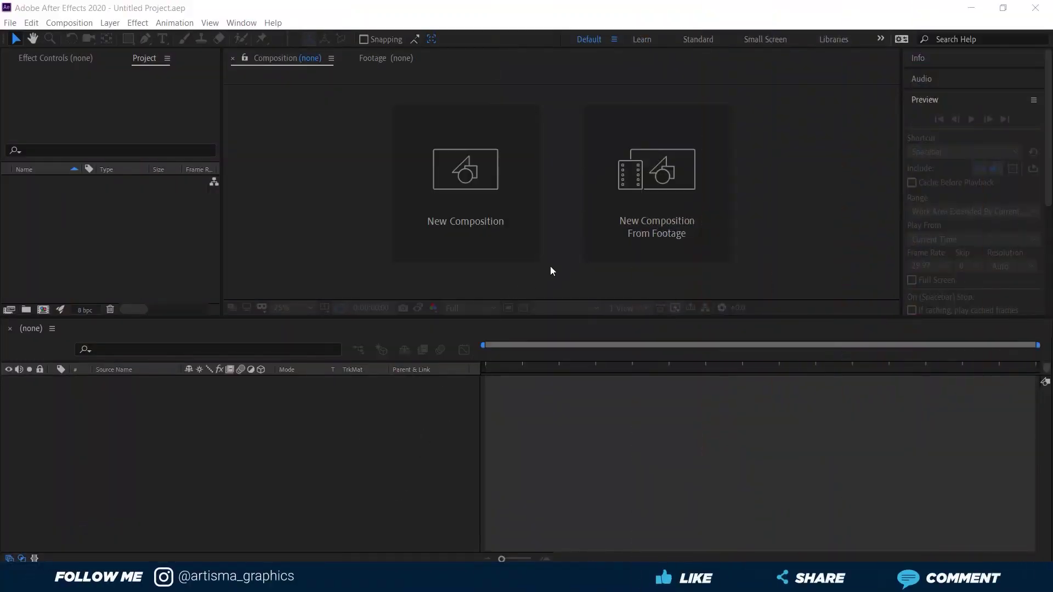
Create a 1920×1080, 30 fps composition named COVID-19 with a 0:00:05:00 duration
click(469, 185)
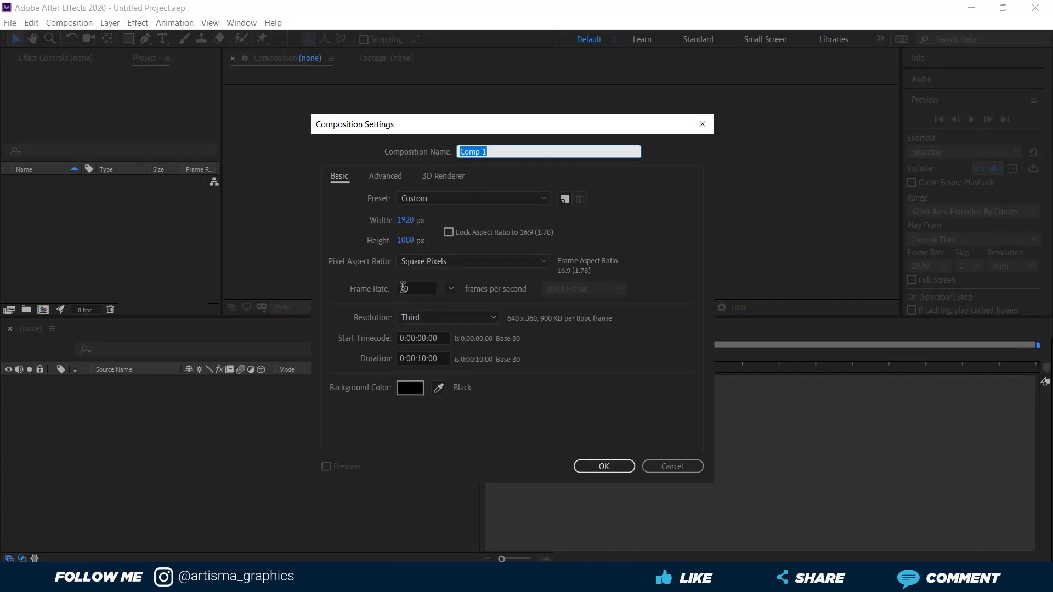
click(423, 359)
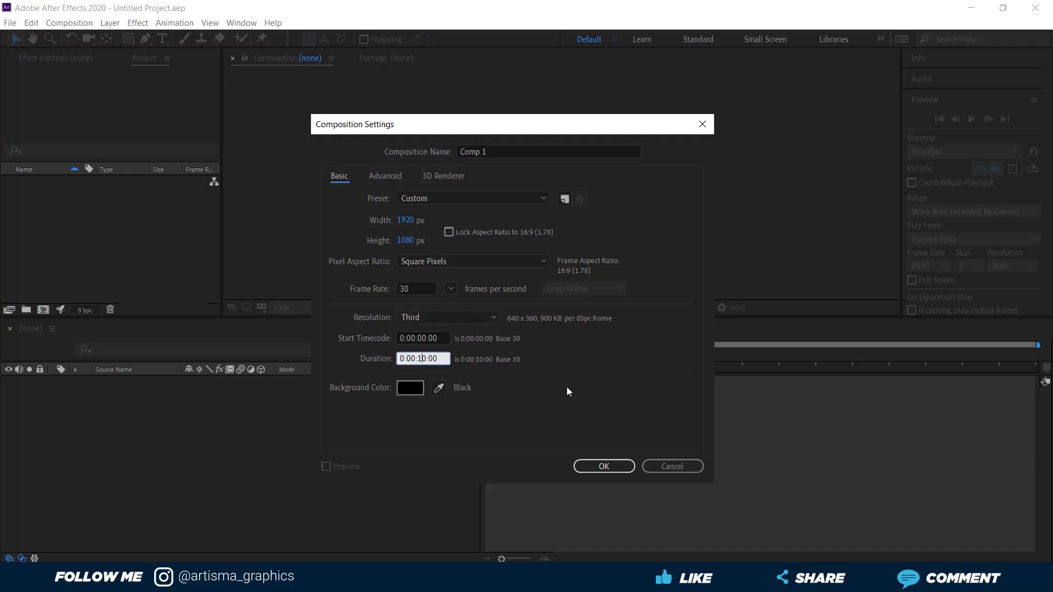
key(BackSpace)
text(5)
drag(516, 147, 404, 144)
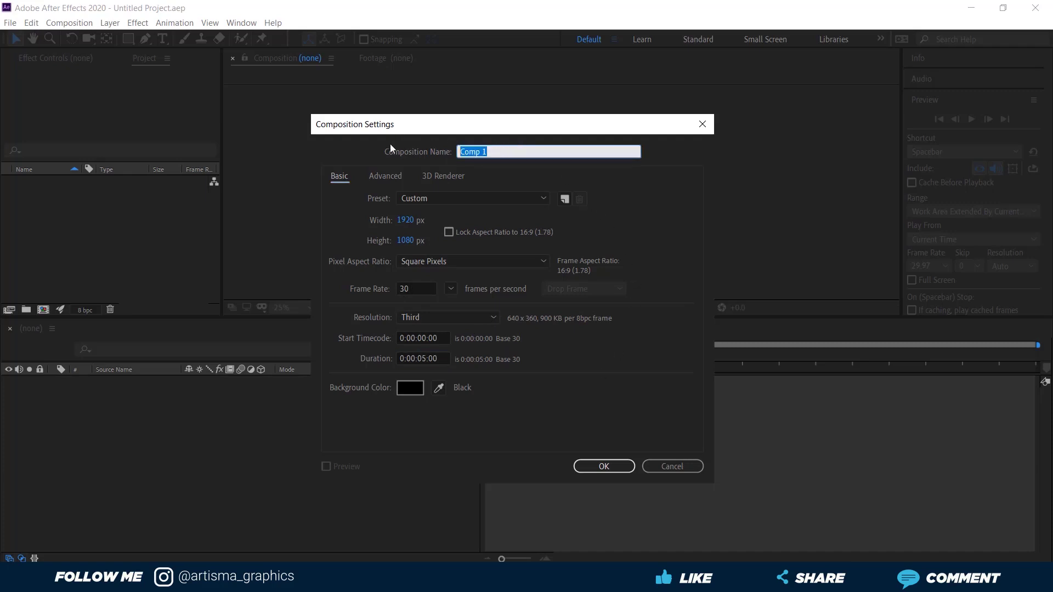
text(COV)
text(ID-1)
text(9)
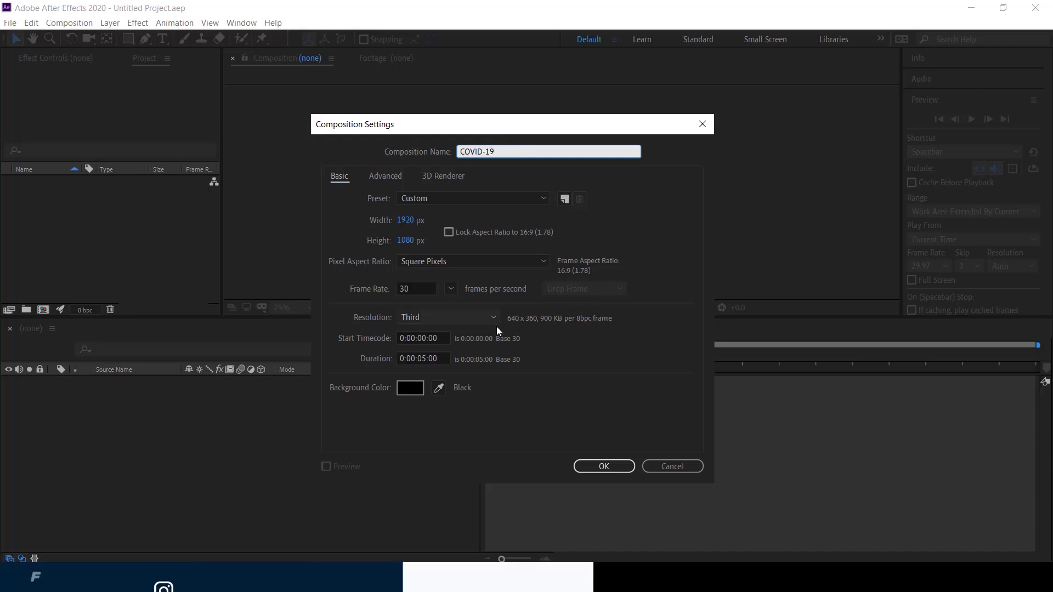
click(603, 466)
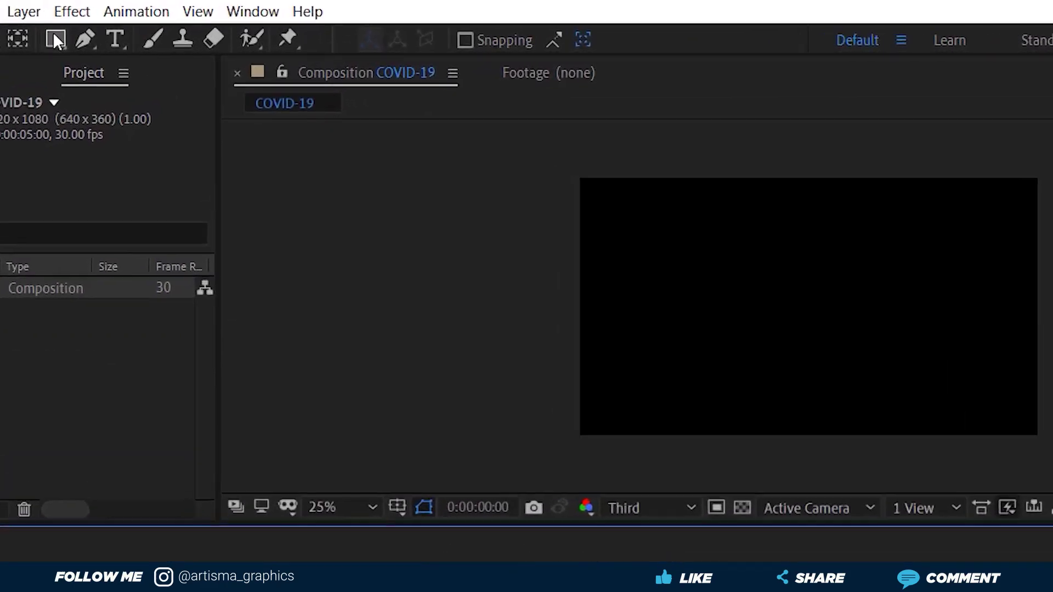
Add a full-frame rectangle shape layer to the COVID-19 composition
click(54, 39)
click(57, 34)
key(Caps_Lock)
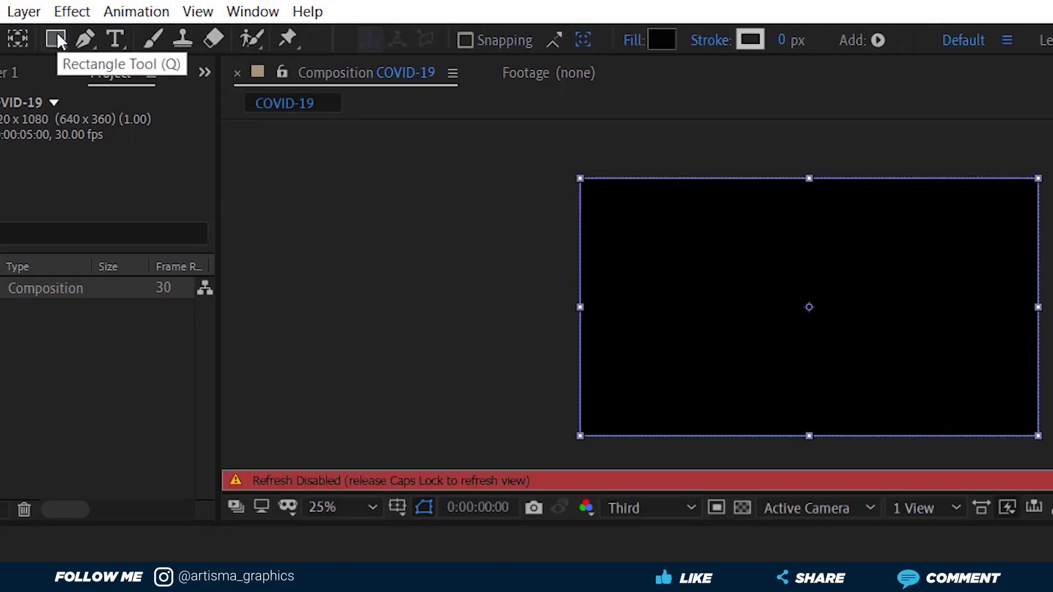
key(Caps_Lock)
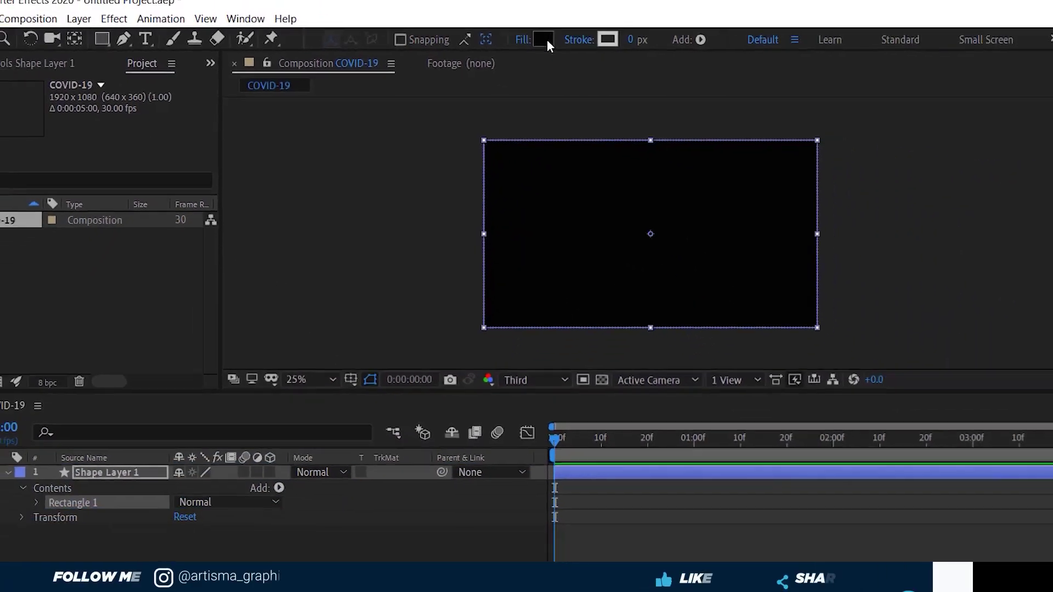
Fill the rectangle with a deep dark red colour
click(477, 39)
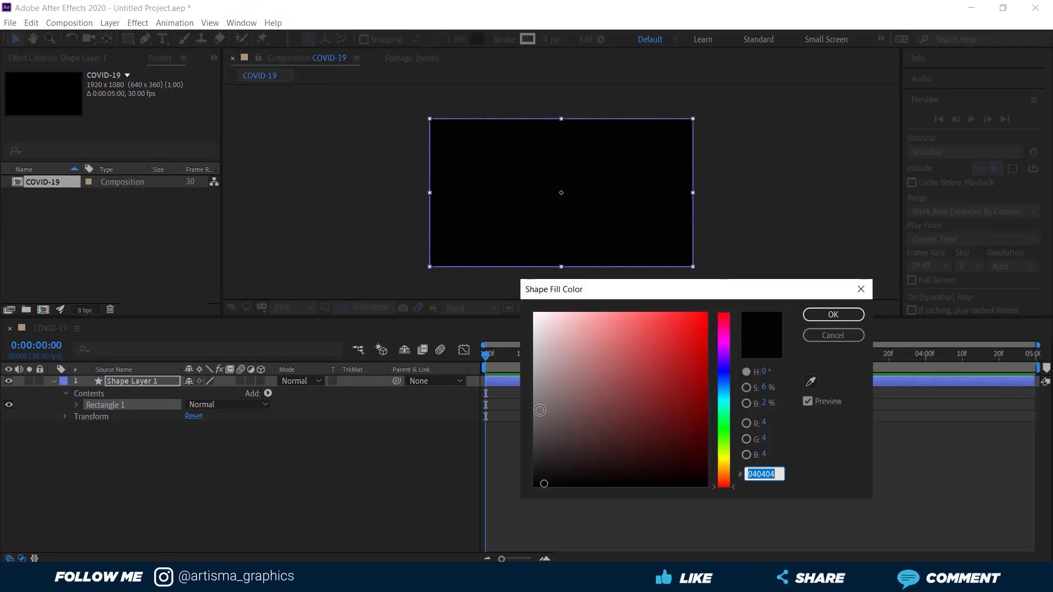
click(605, 385)
click(643, 396)
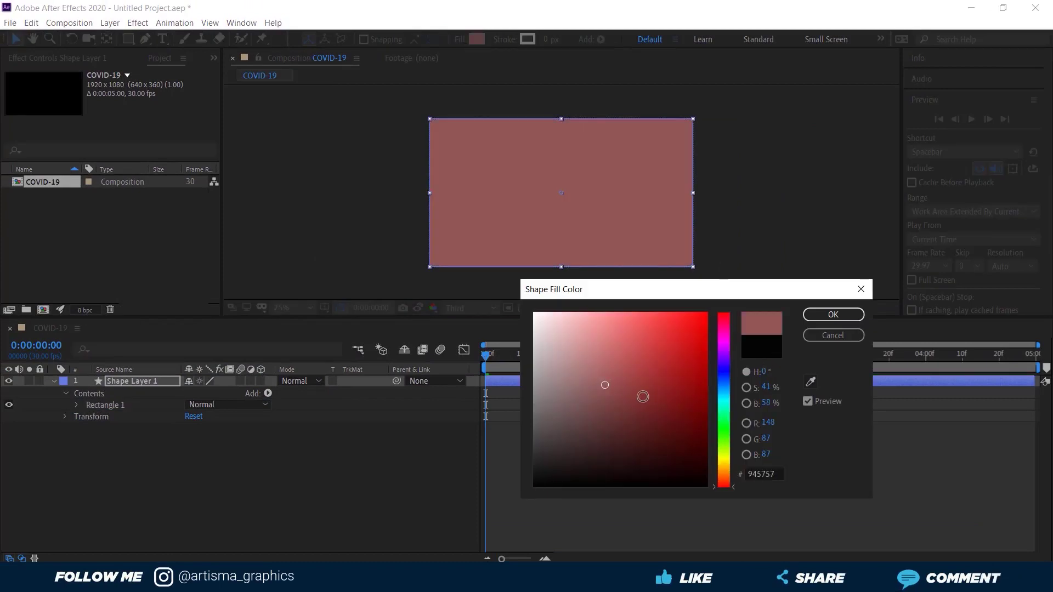
click(832, 314)
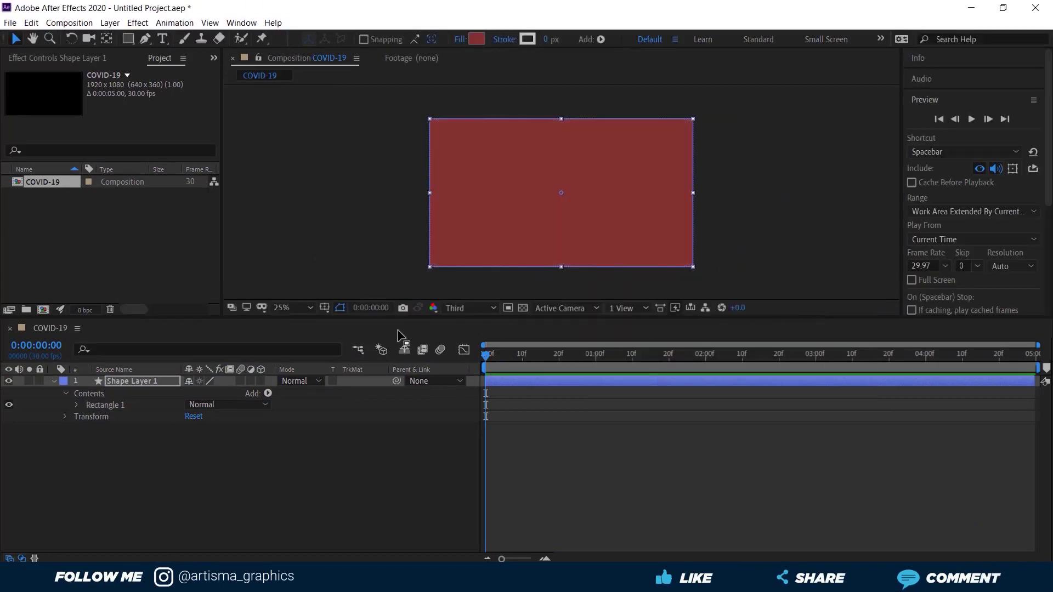
click(353, 435)
Rename the shape layer to HOOS
click(122, 381)
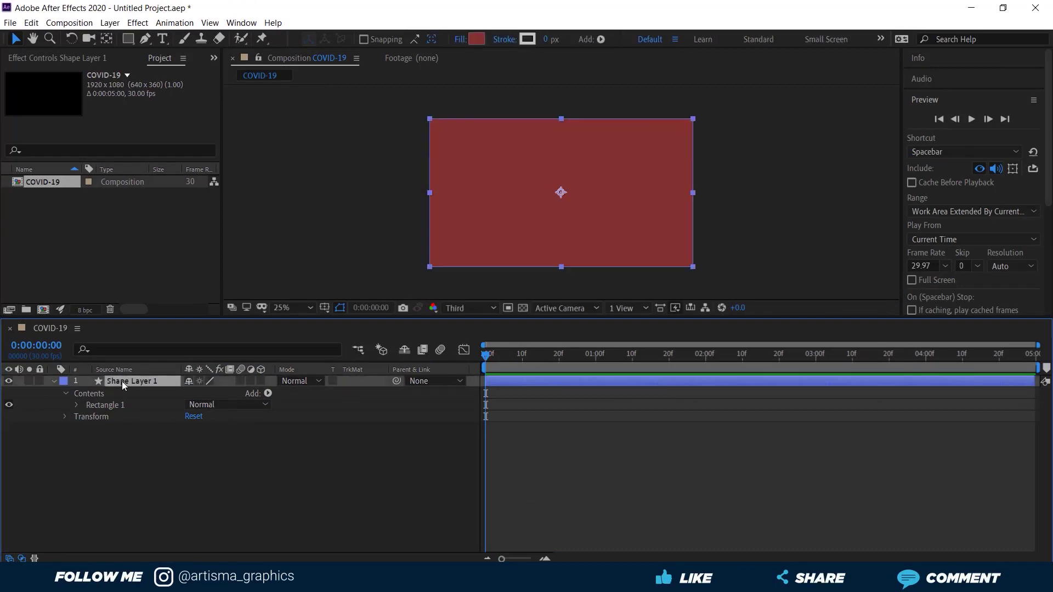
key(Return)
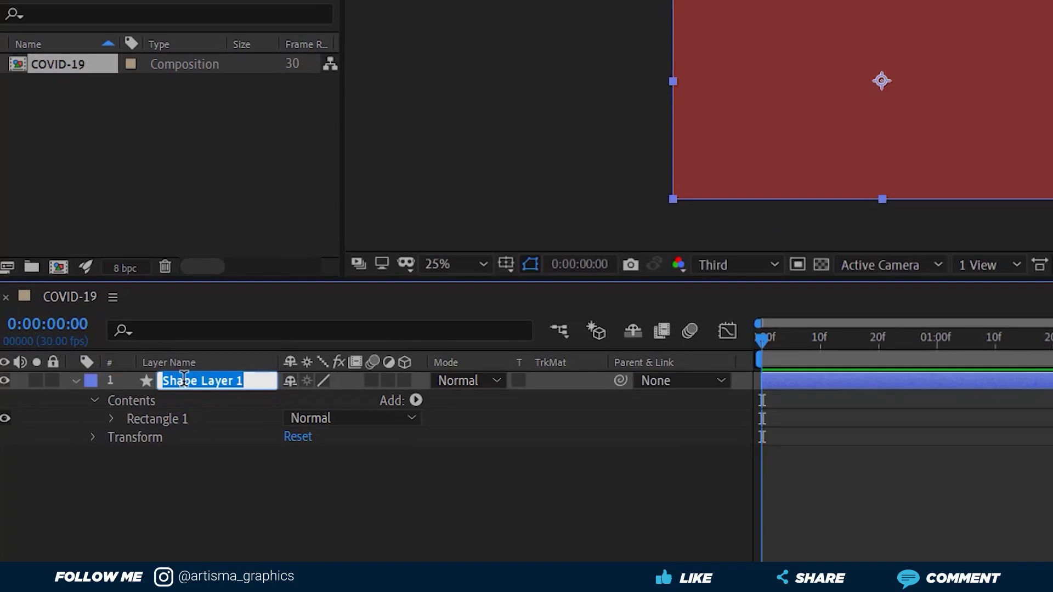
text(HOO)
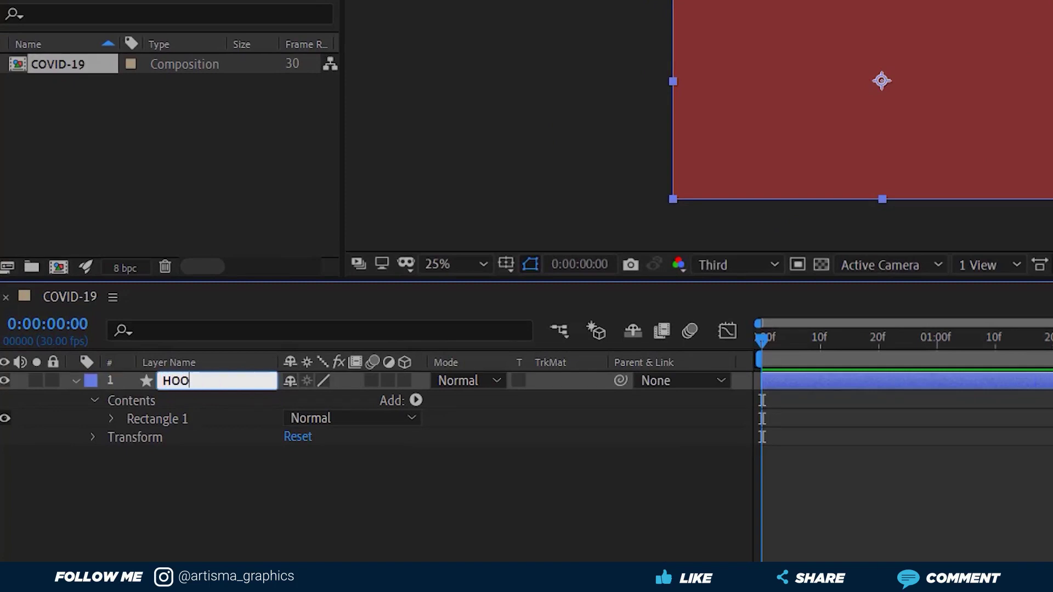
text(S)
key(Return)
Unlink the rectangle path size and set its height to 300, making a 1920×300 band
click(75, 380)
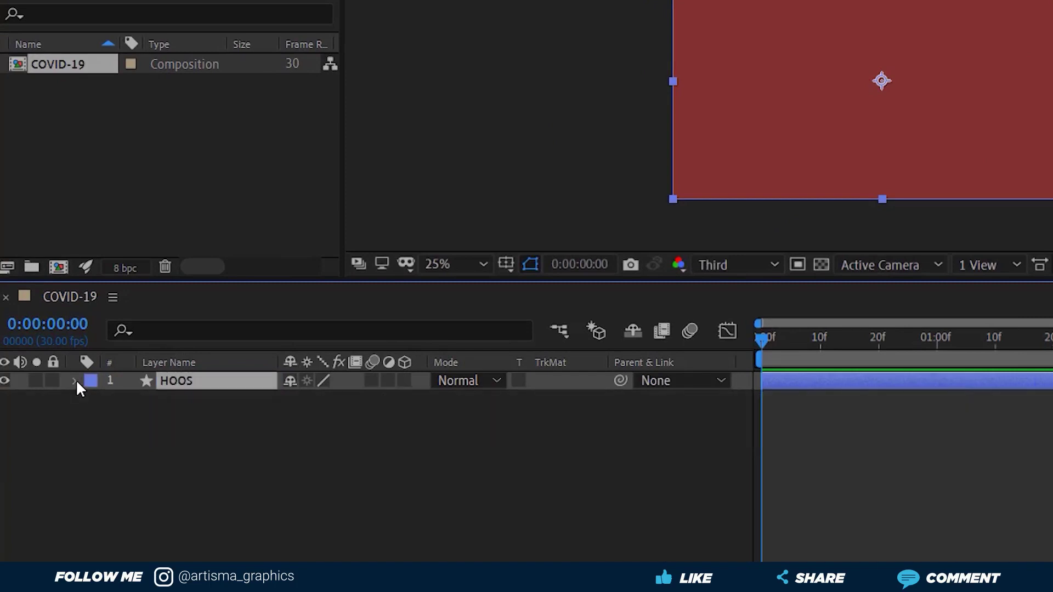
click(75, 380)
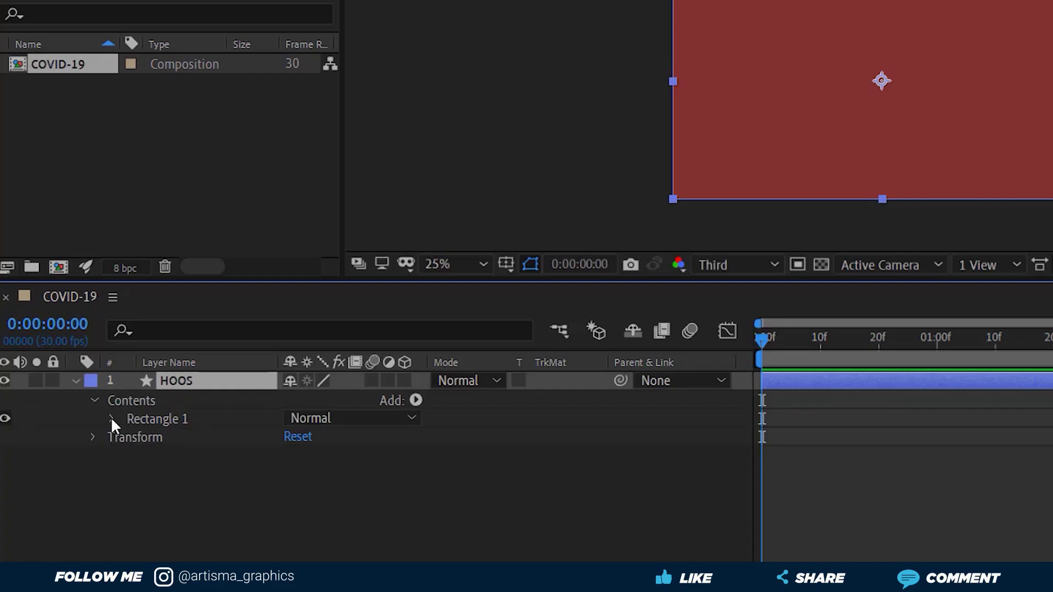
click(112, 418)
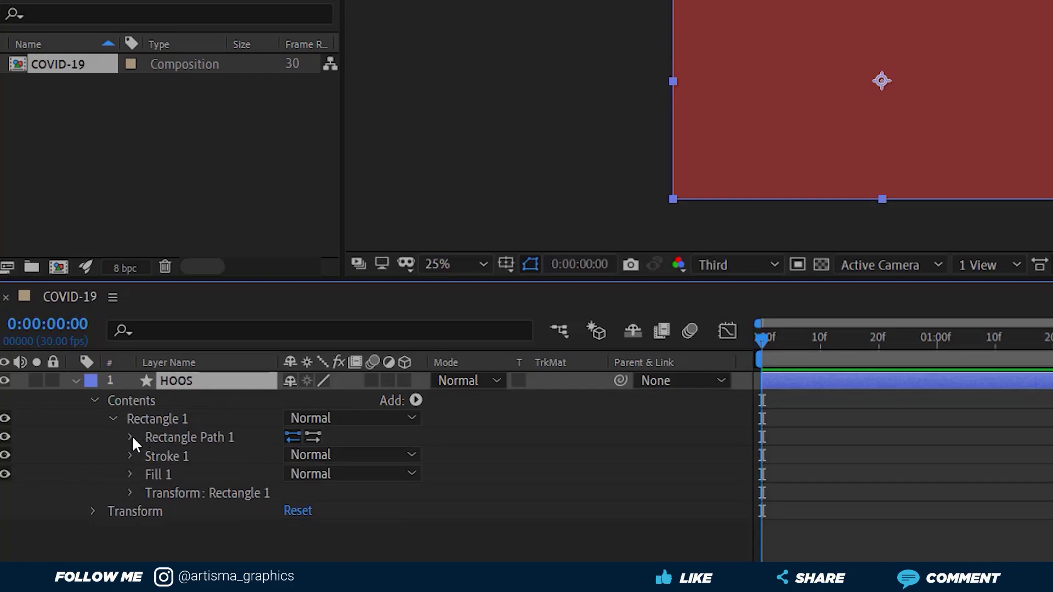
click(131, 436)
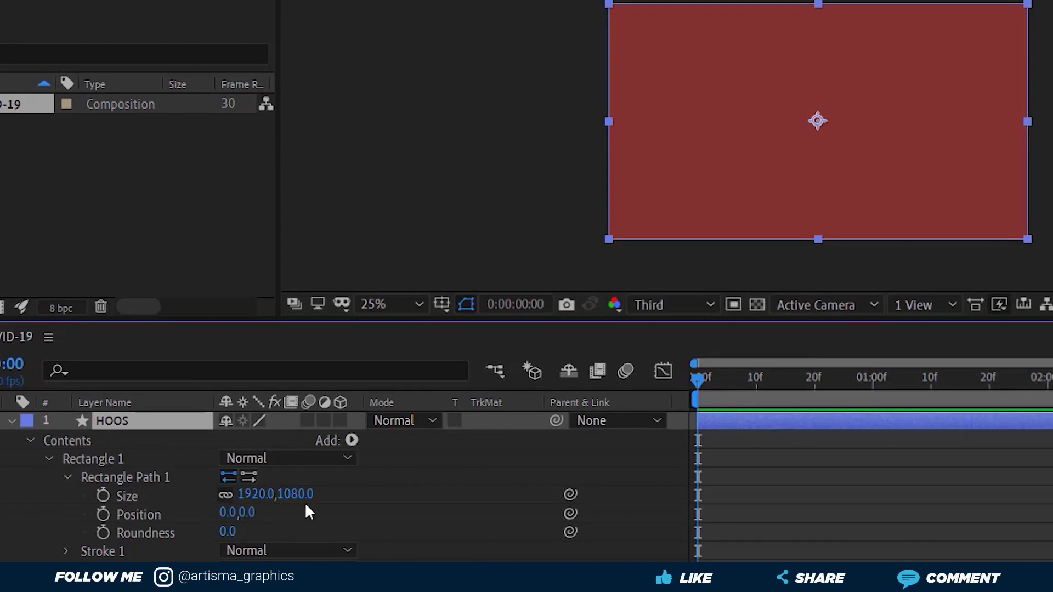
click(225, 495)
click(292, 495)
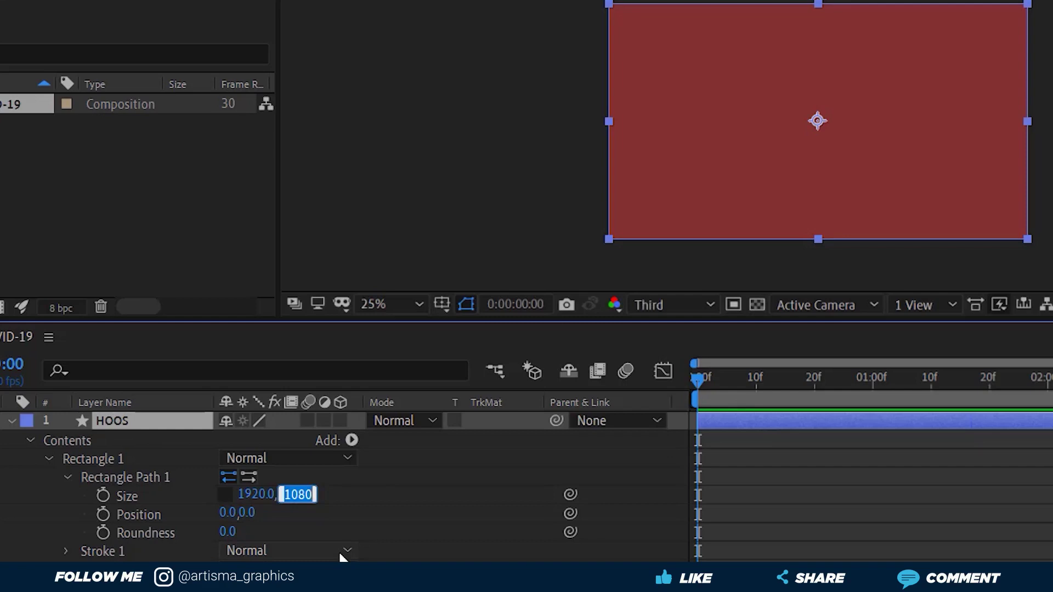
text(300)
click(379, 189)
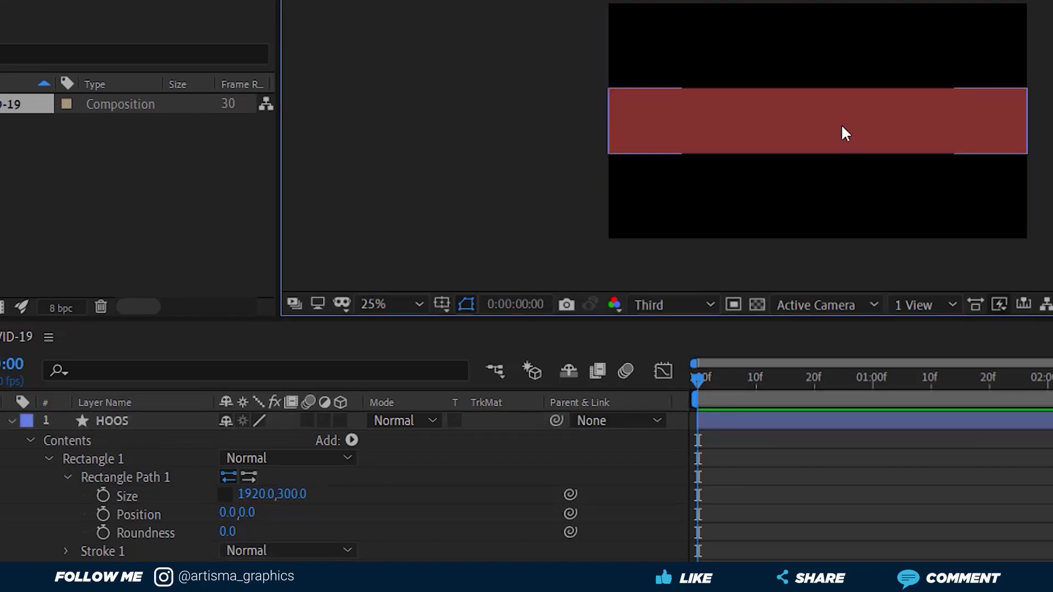
click(842, 127)
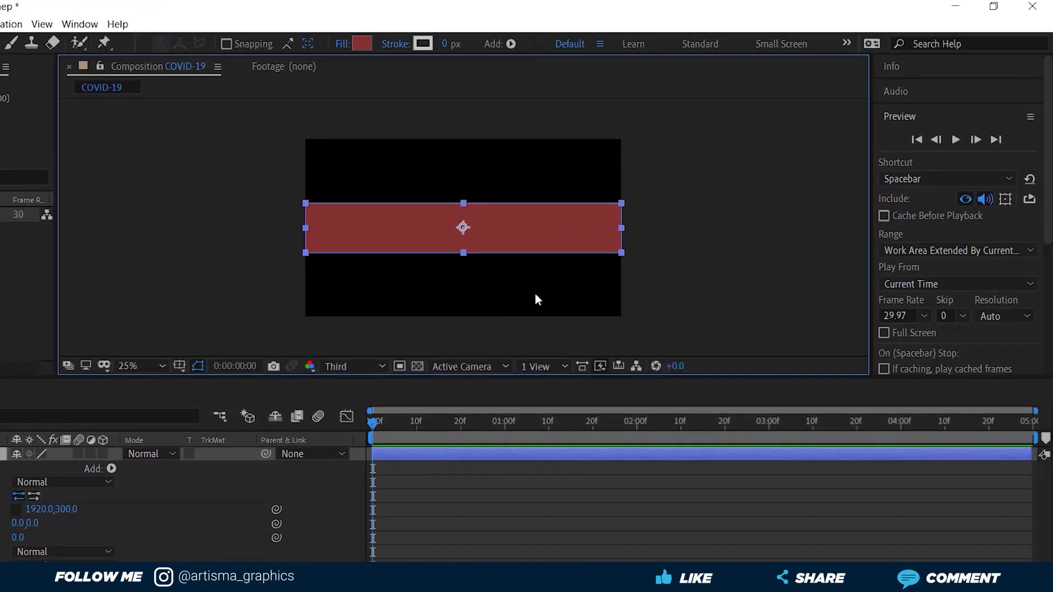
Align the HOOS band to the composition's bottom edge using the Align panel
click(910, 117)
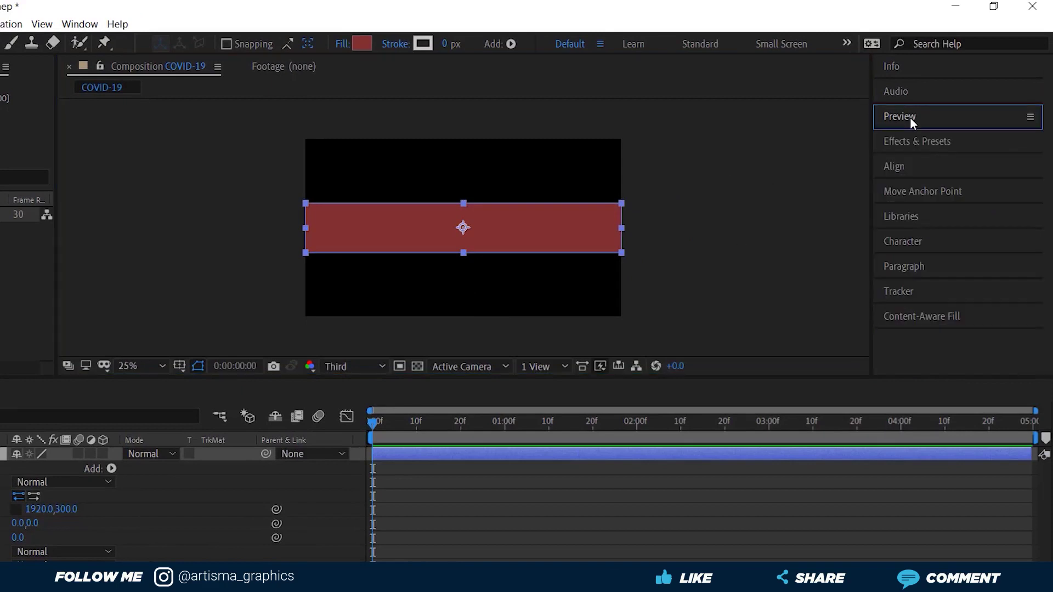
click(902, 170)
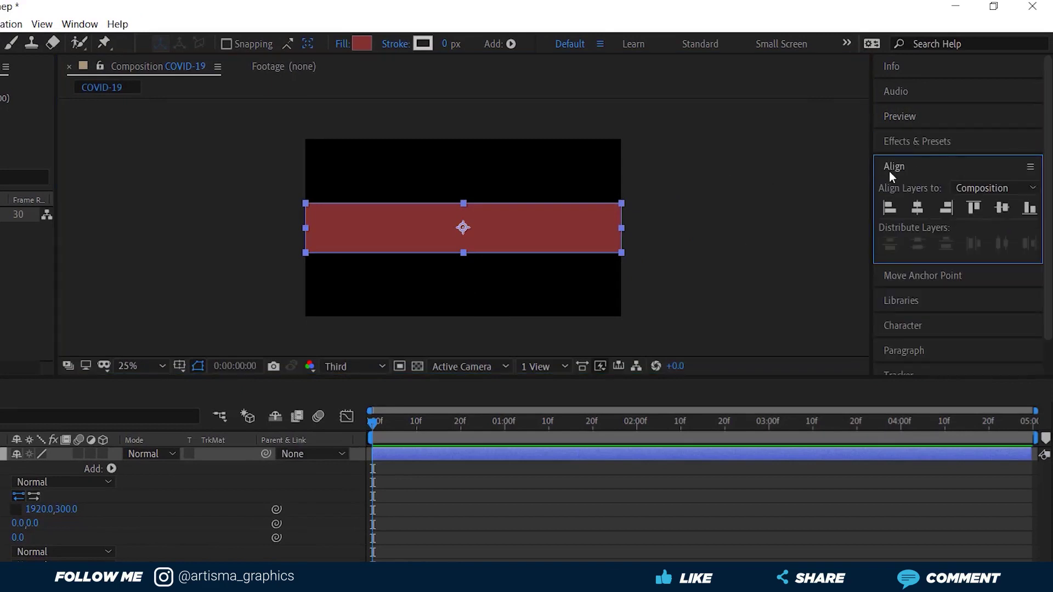
click(80, 24)
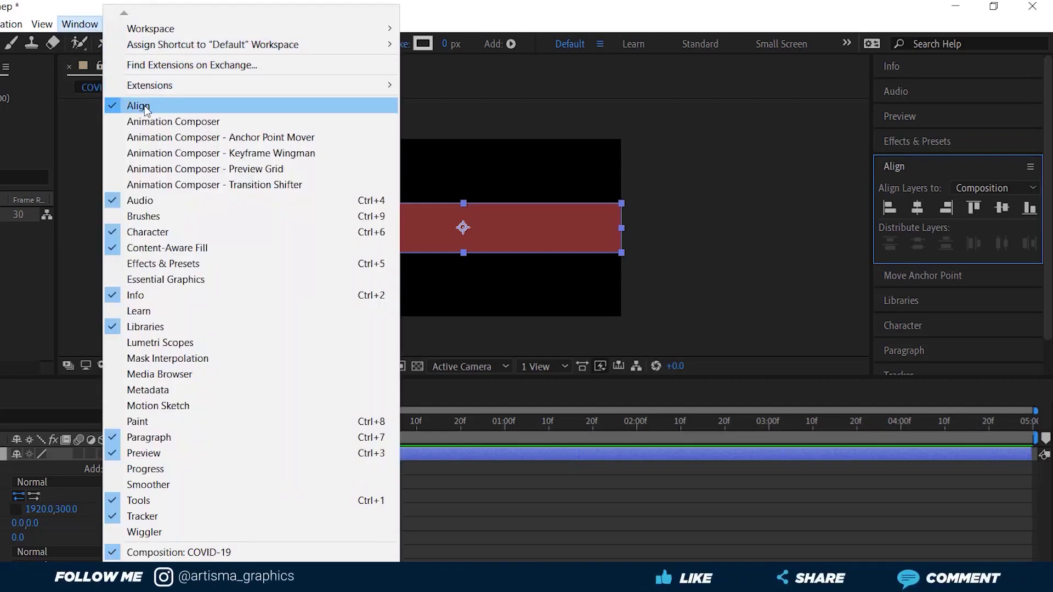
click(766, 91)
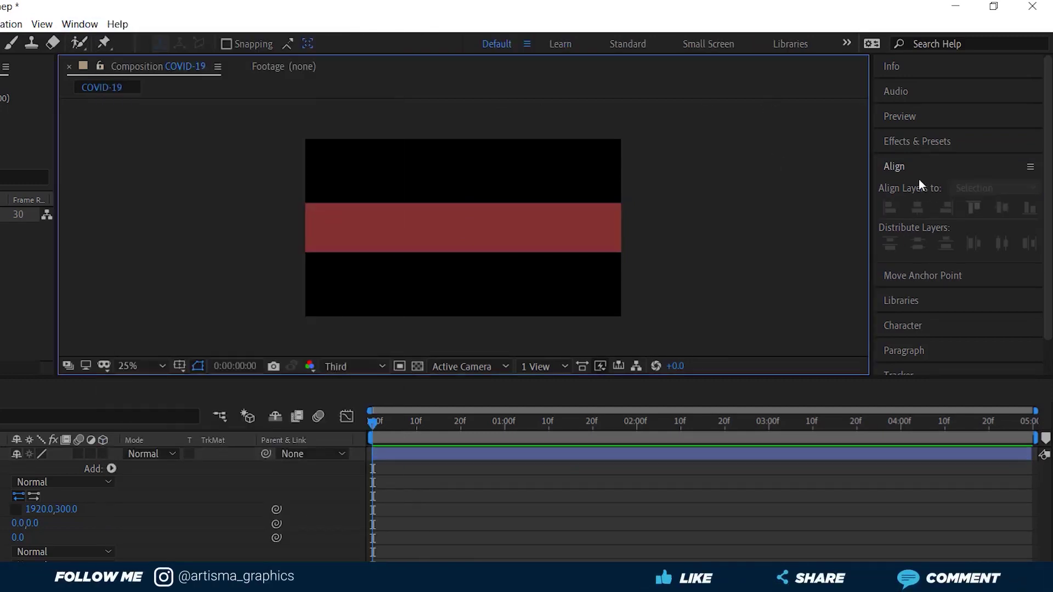
click(536, 233)
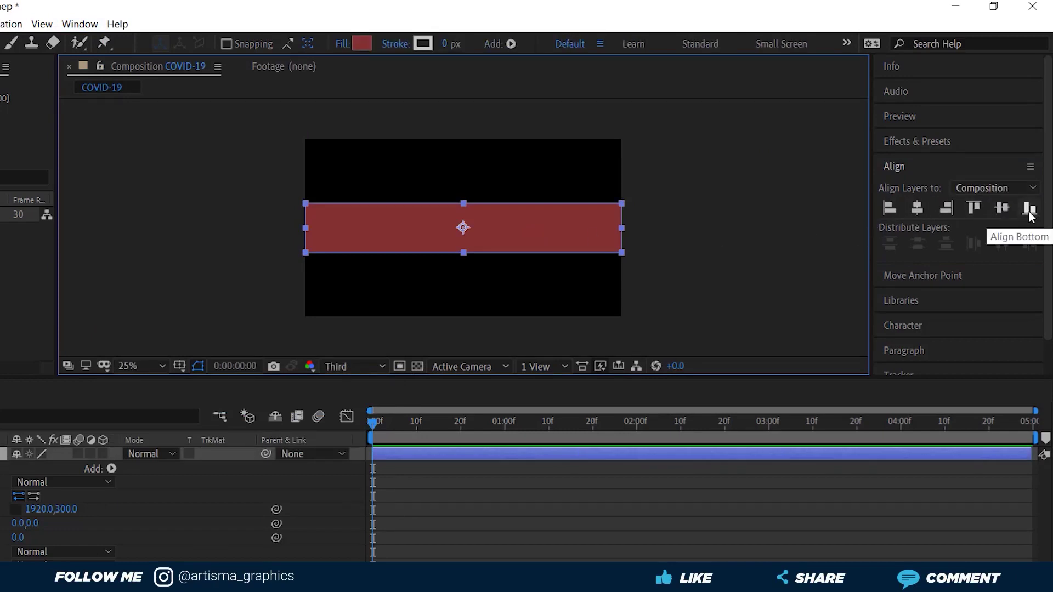
click(1029, 209)
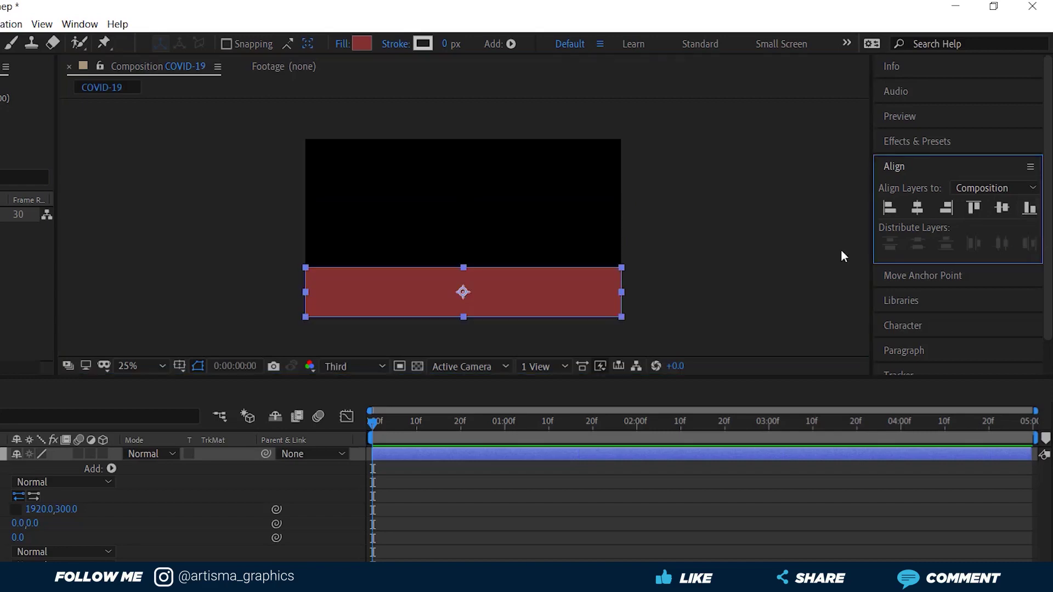
click(245, 225)
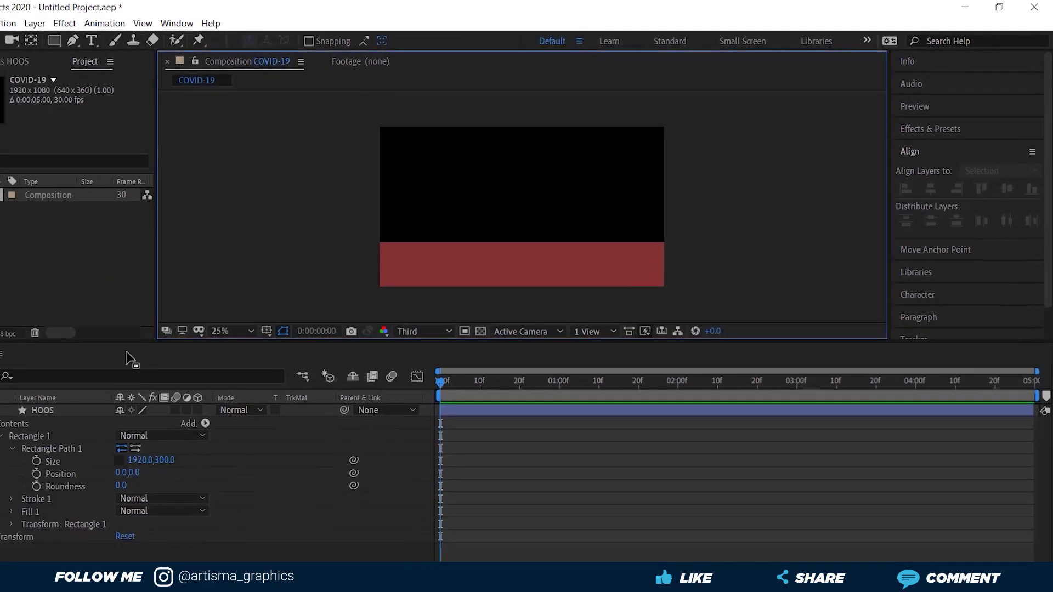
click(51, 383)
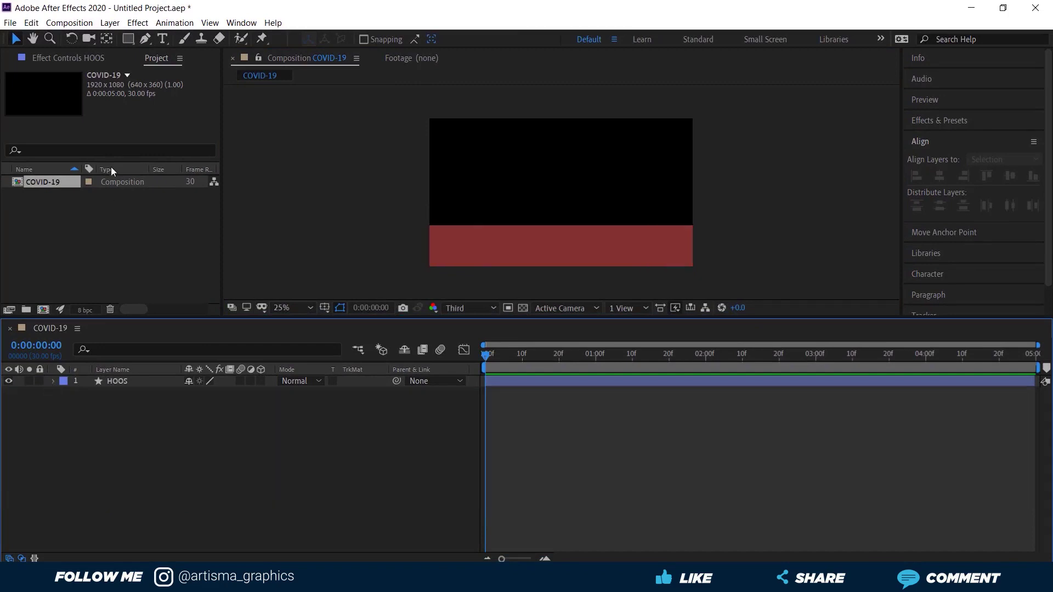
Add another full-frame red rectangle layer and name it Bidix
double_click(128, 38)
key(v)
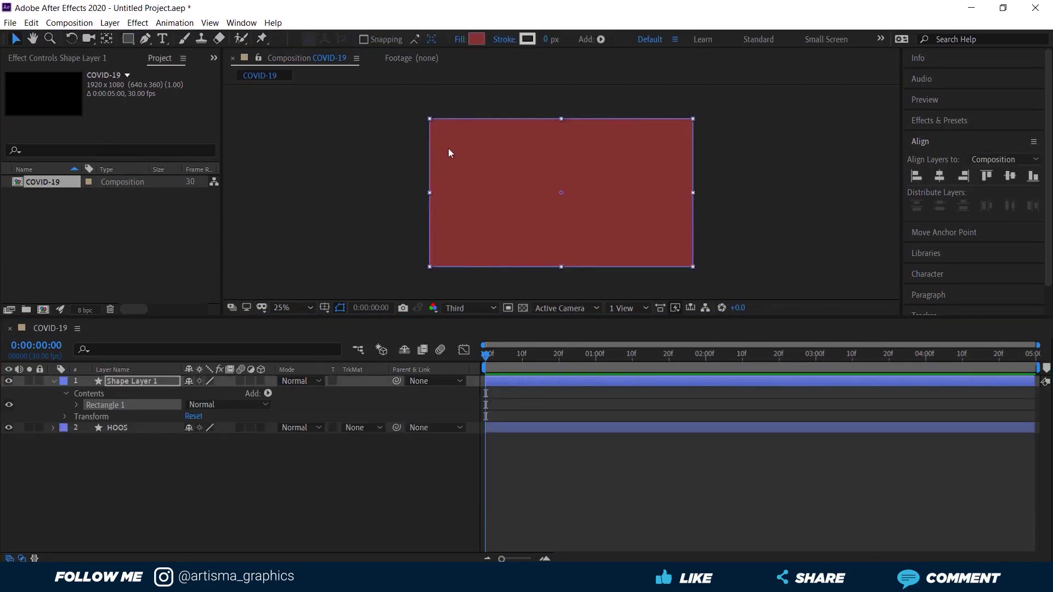
click(136, 382)
key(Return)
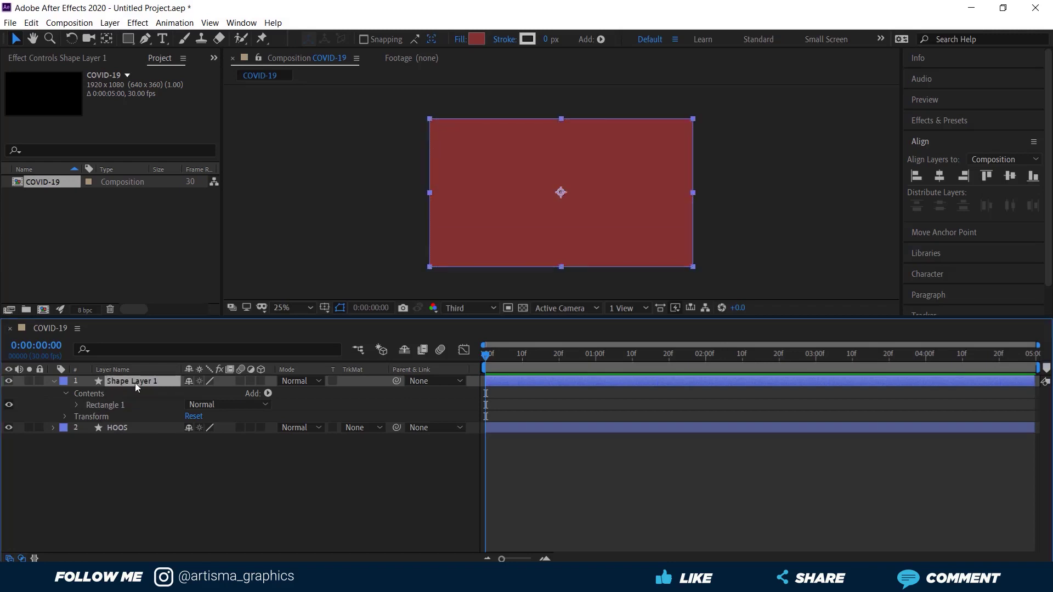
text(Bidix)
Unlink the Bidix rectangle's size and set its width to 380
click(76, 405)
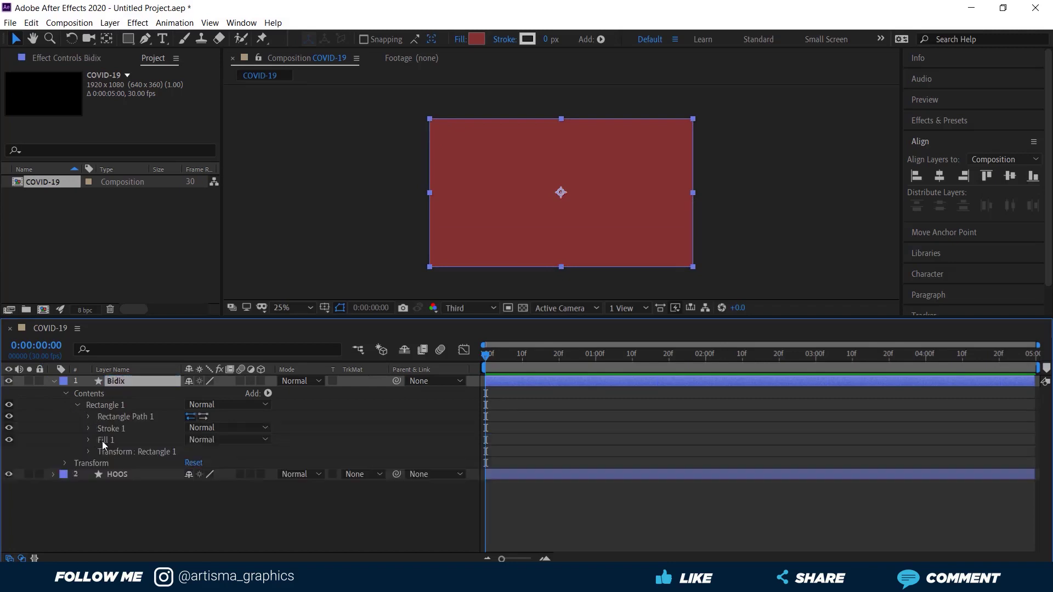
click(88, 417)
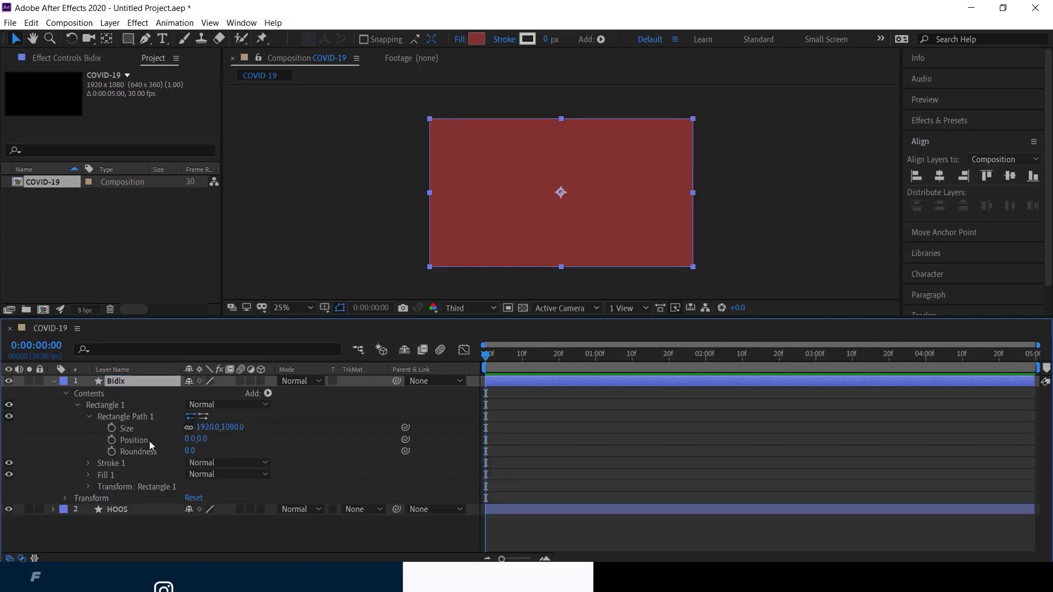
click(190, 429)
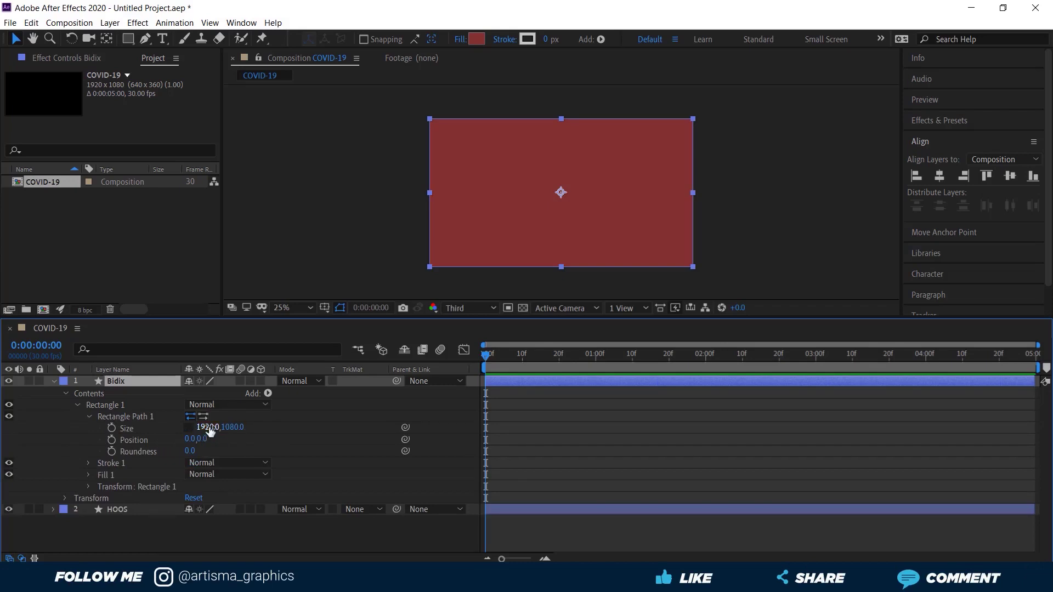
click(205, 427)
text(380)
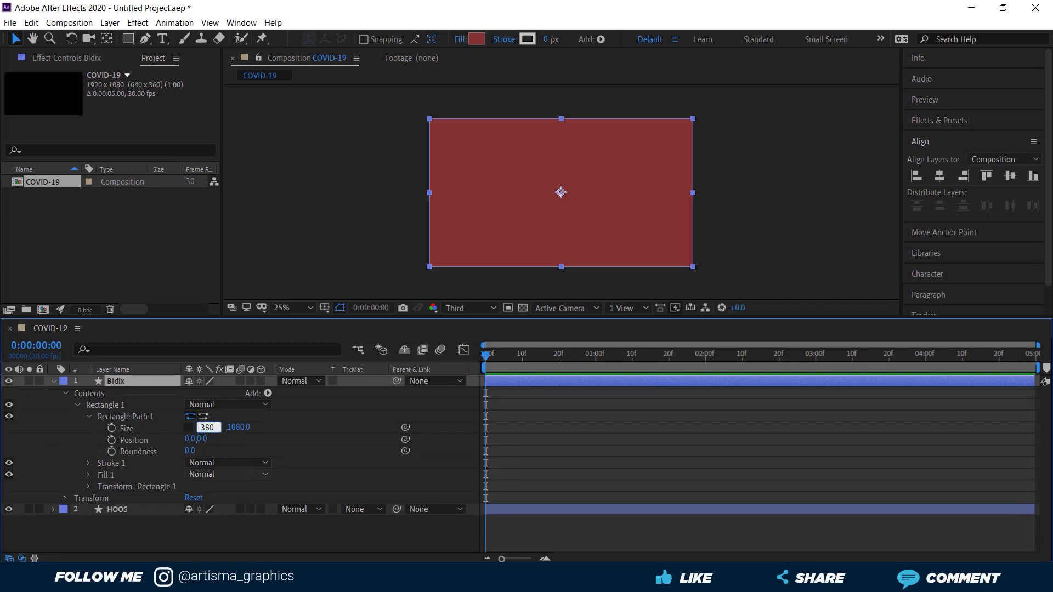
key(Return)
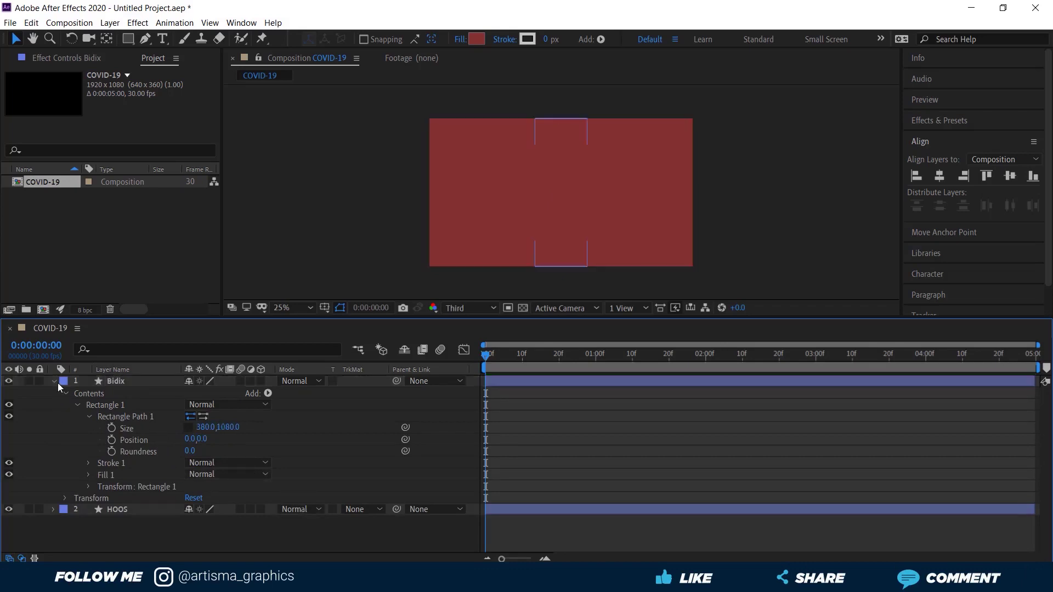
click(53, 380)
click(358, 233)
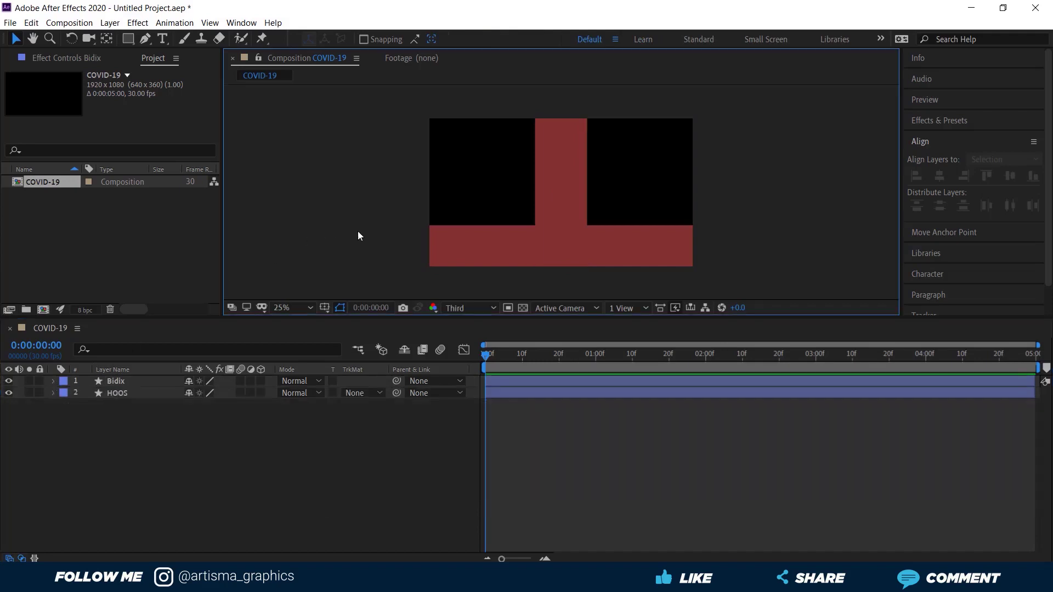
Align the Bidix bar to the composition's left edge, then reselect only Bidix
click(576, 179)
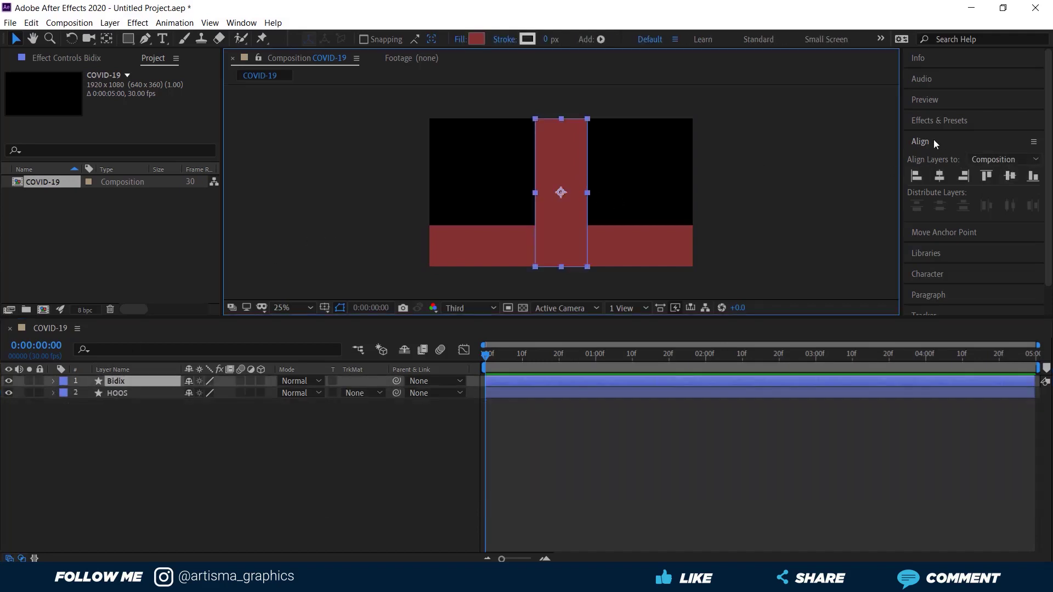
click(916, 176)
click(752, 216)
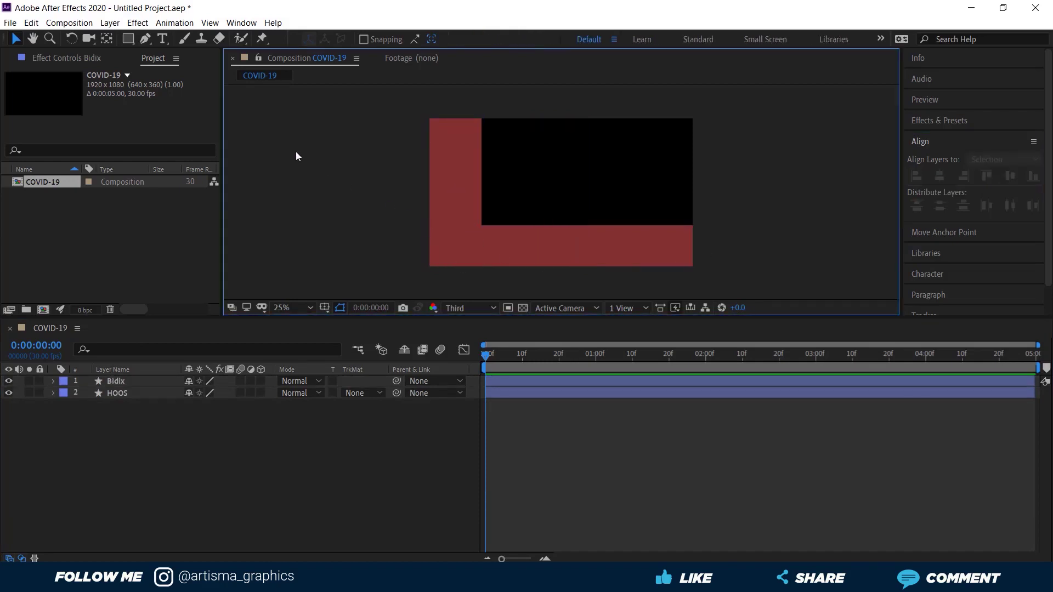
drag(295, 151, 653, 255)
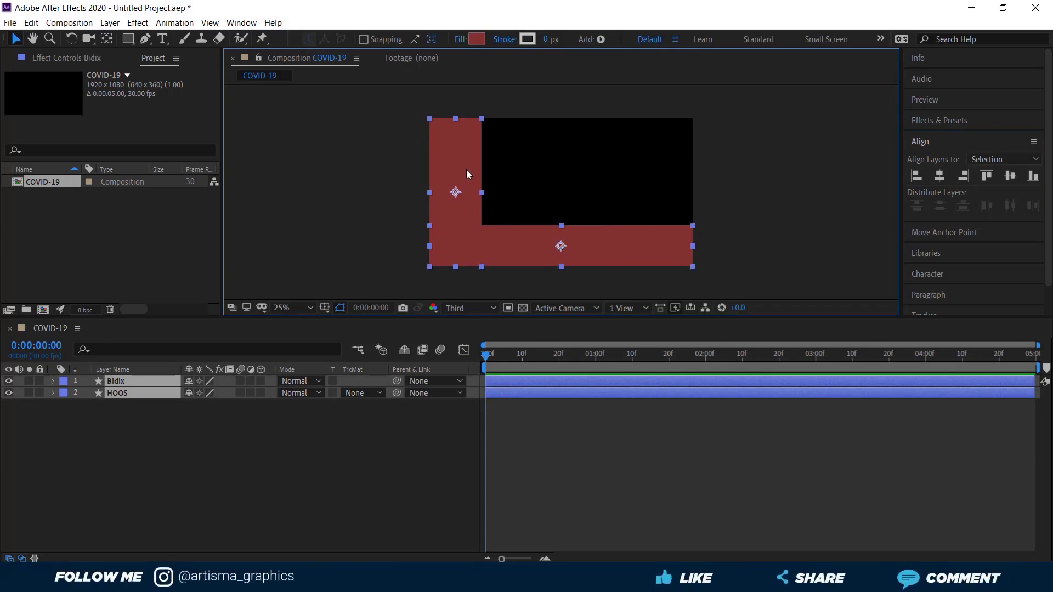
click(389, 160)
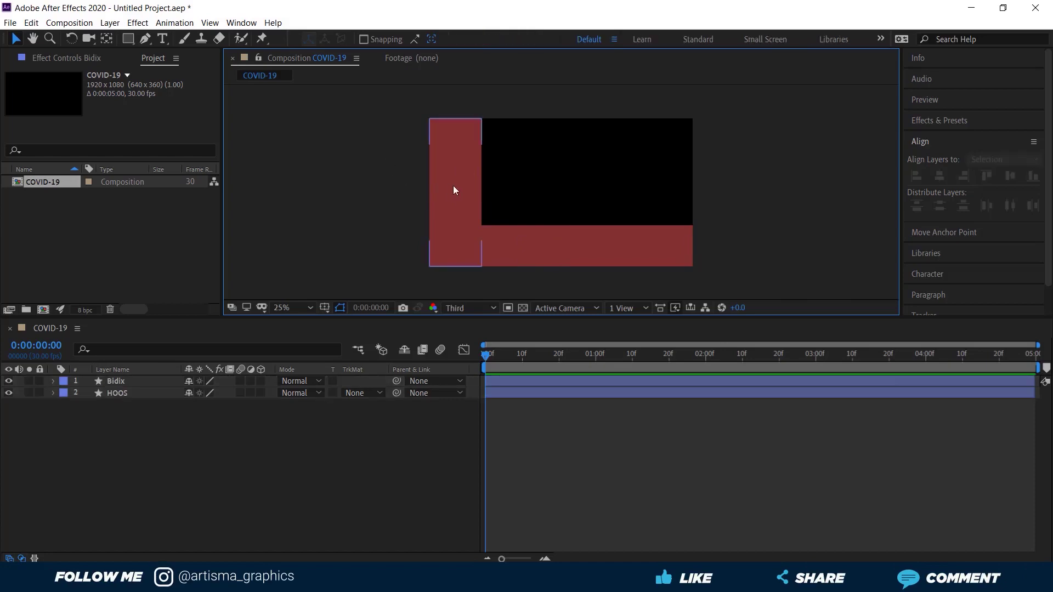
click(456, 162)
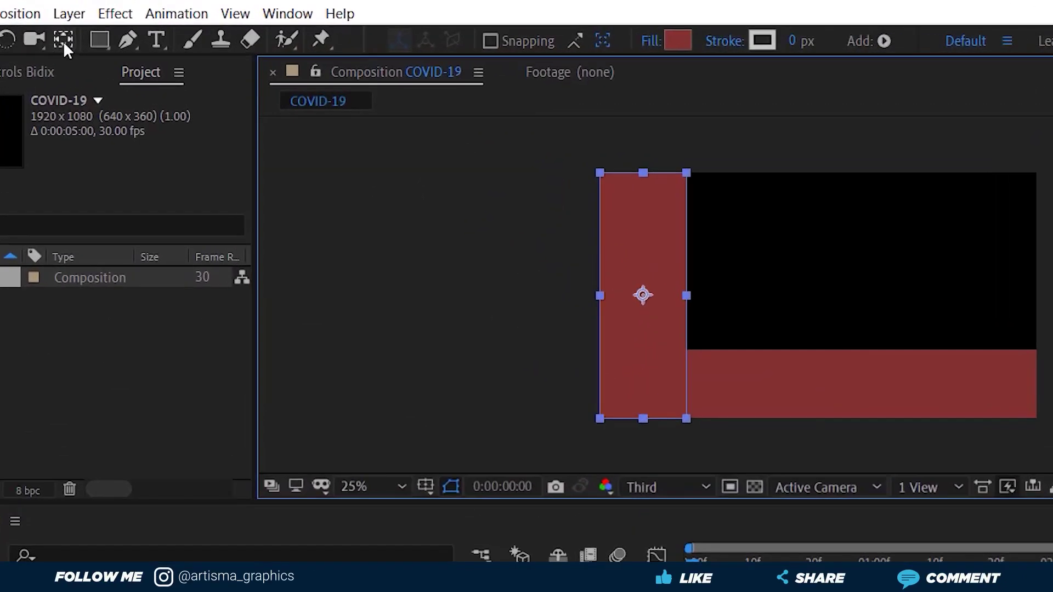
Move the Bidix anchor point to its left-edge midpoint with the Pan Behind tool
click(63, 39)
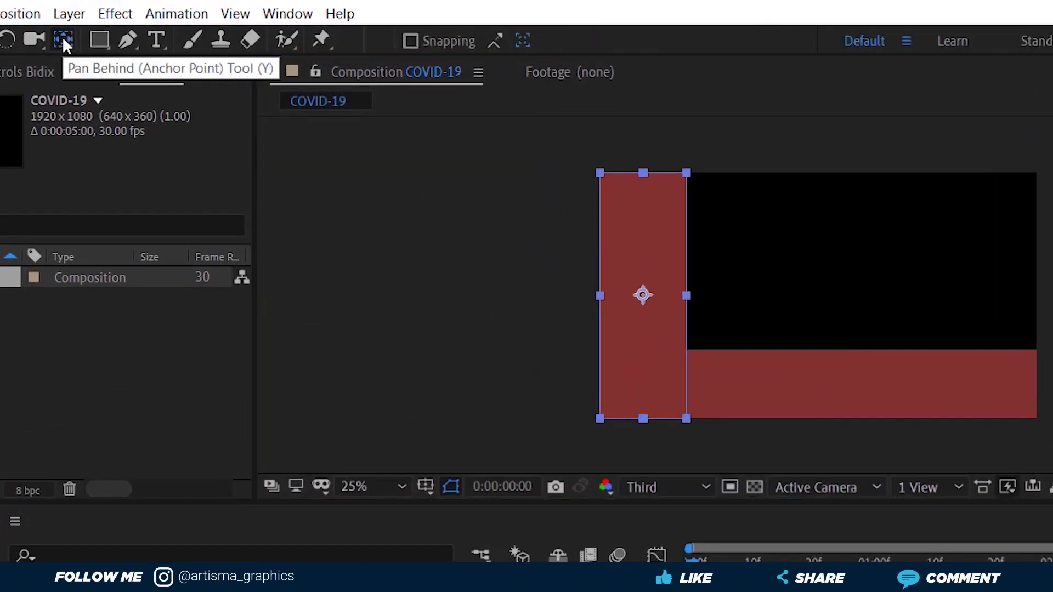
click(642, 294)
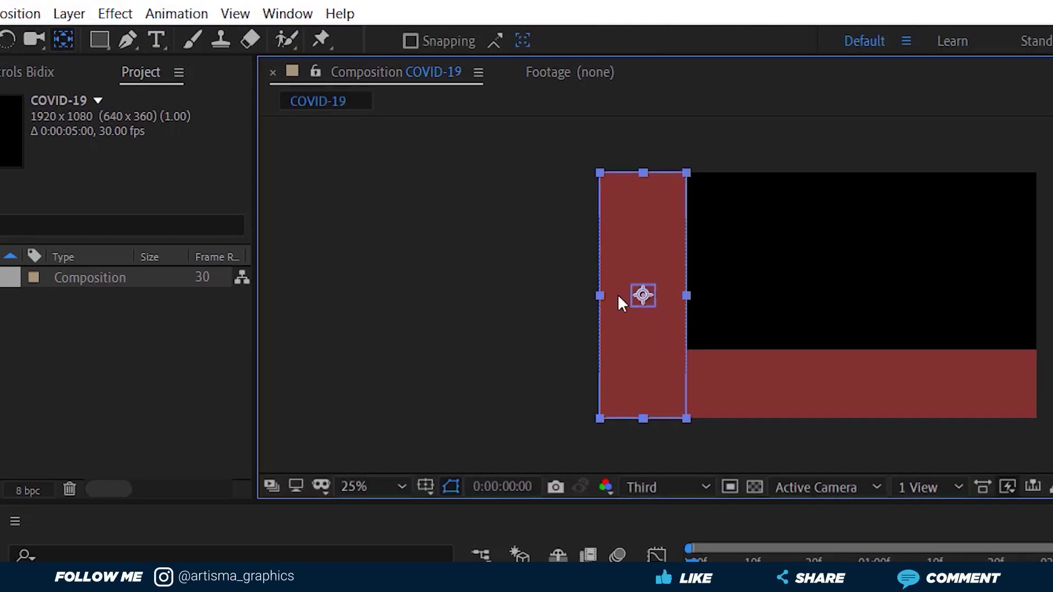
drag(619, 298, 604, 297)
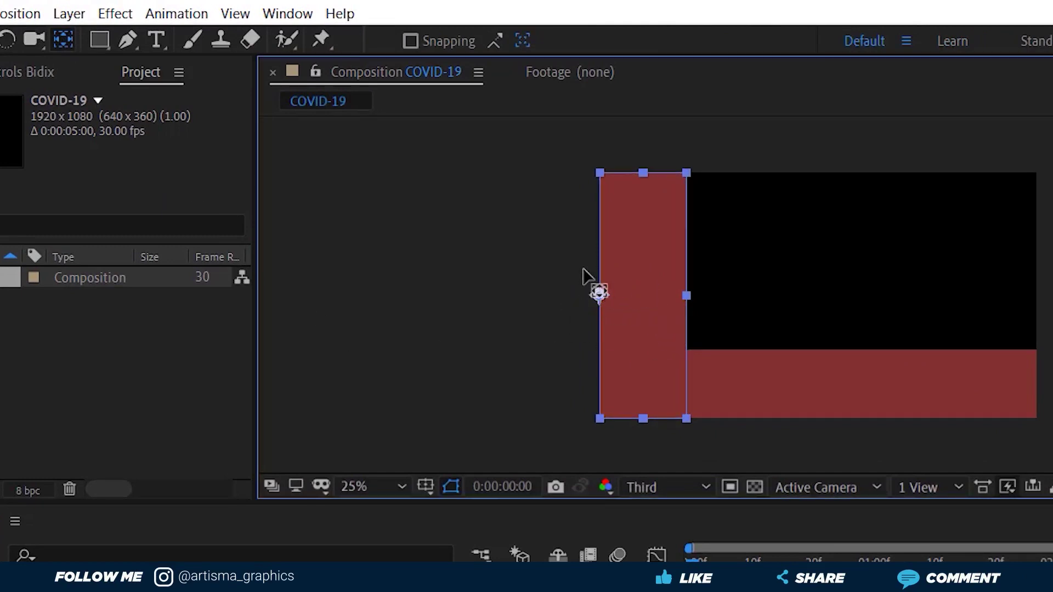
Move the HOOS anchor point to its bottom edge, then reselect both bars
click(877, 384)
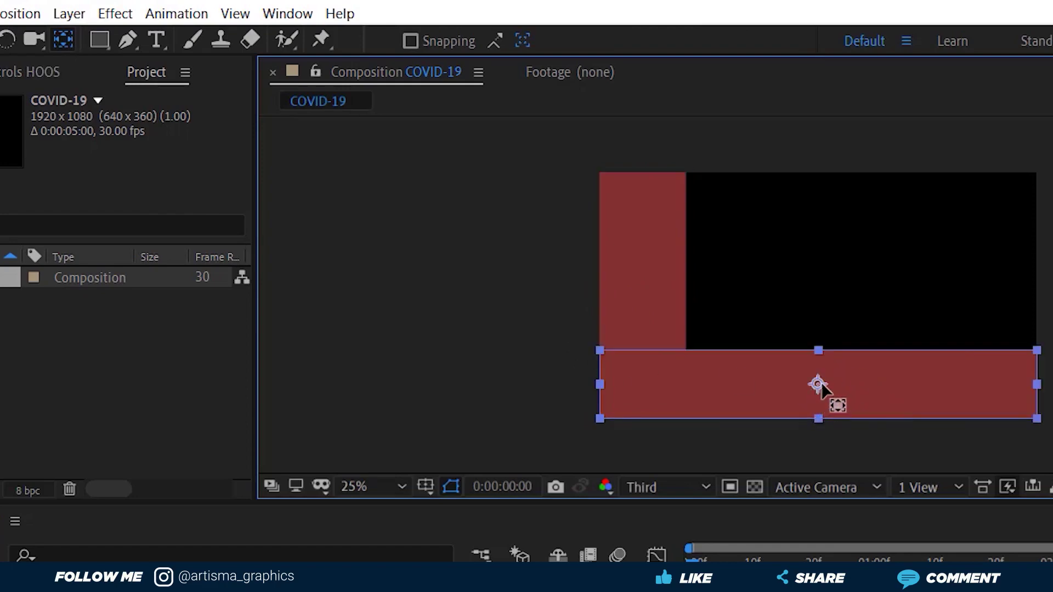
drag(820, 403, 818, 418)
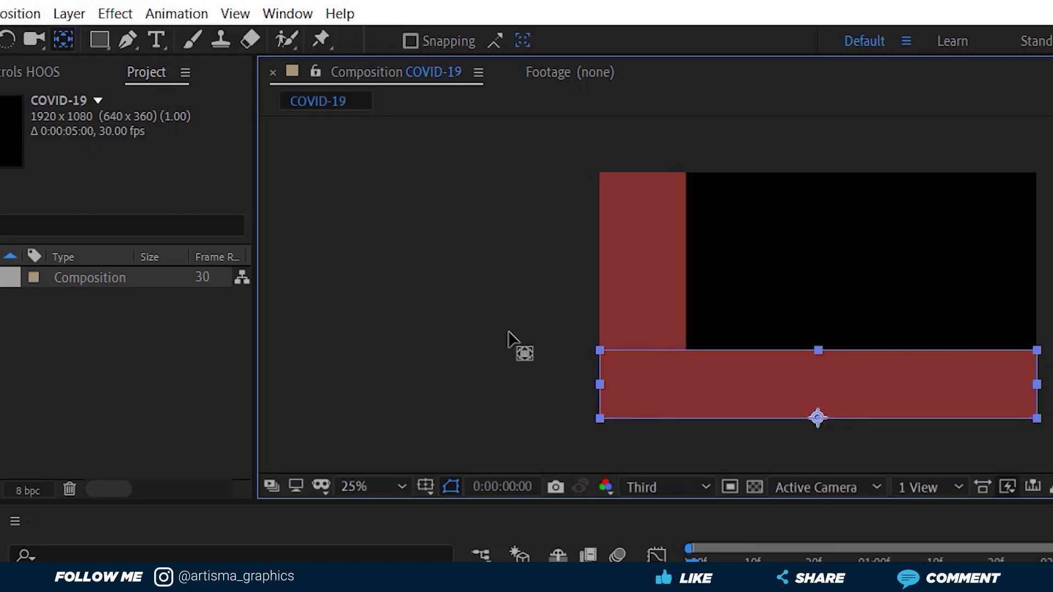
key(q)
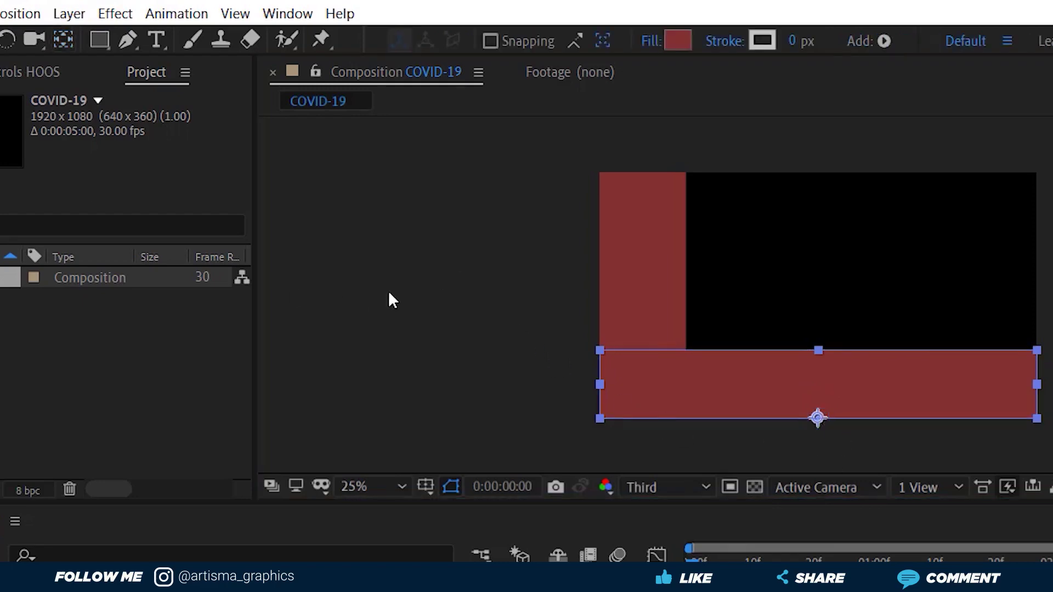
click(415, 294)
click(928, 414)
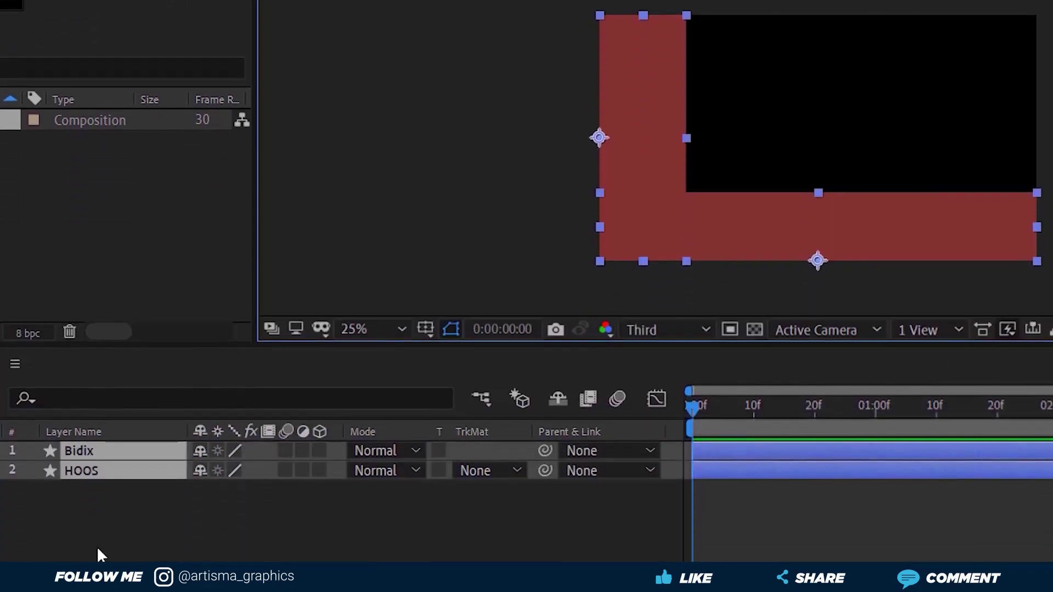
Unlink Scale on both layers and set 100% Scale keyframes at 0:00:01:00
key(s)
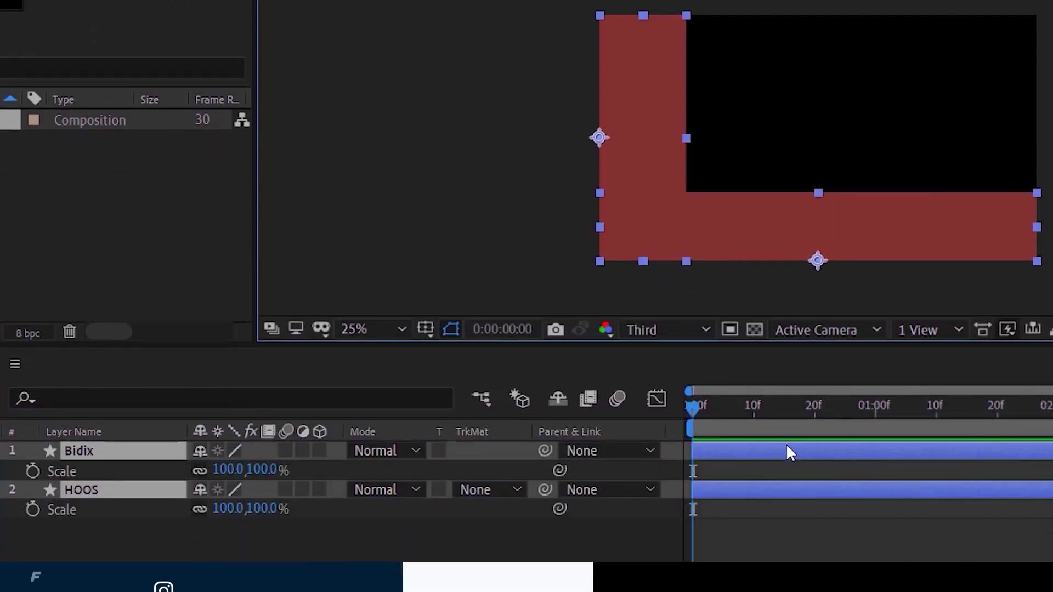
drag(694, 408, 885, 422)
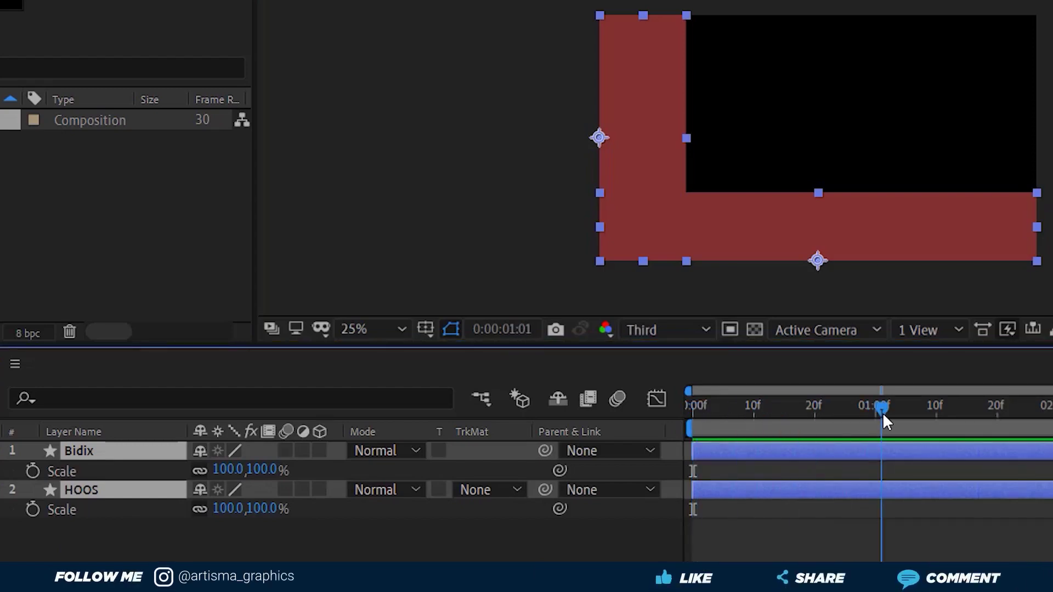
drag(885, 422, 878, 419)
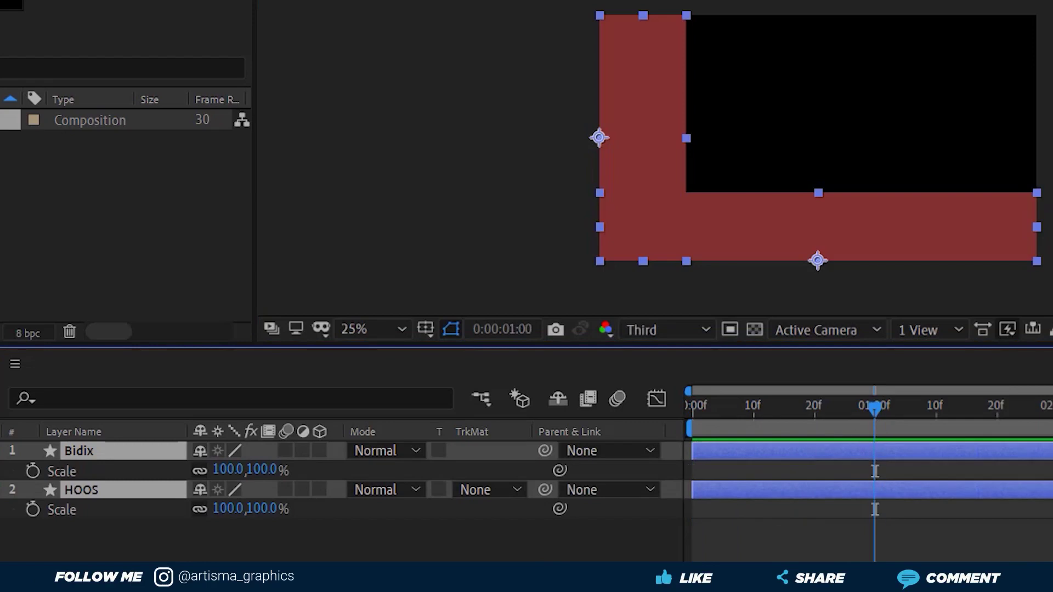
click(199, 470)
click(199, 508)
click(33, 470)
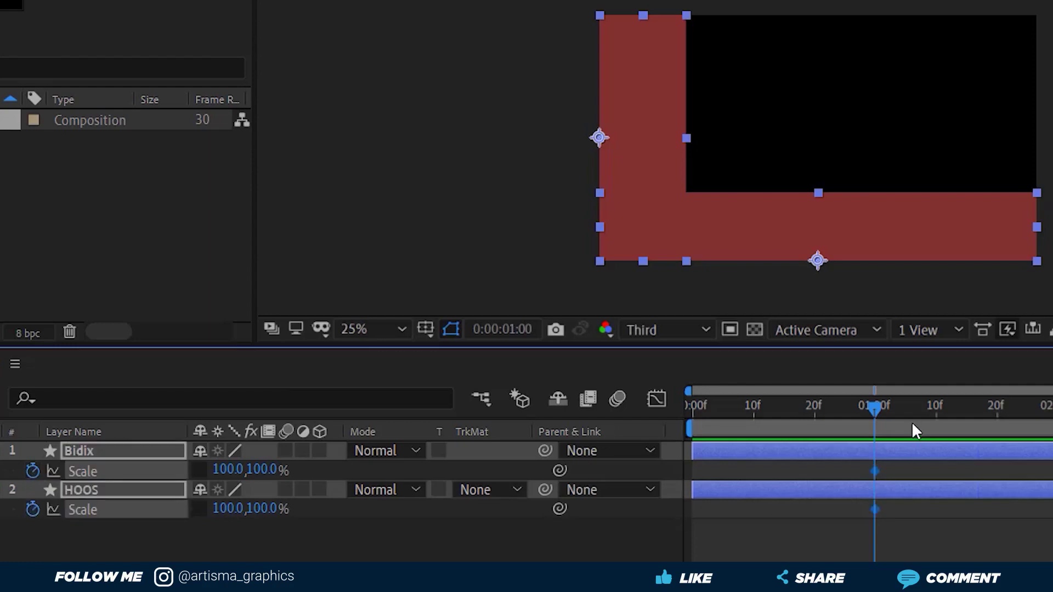
drag(874, 412, 665, 416)
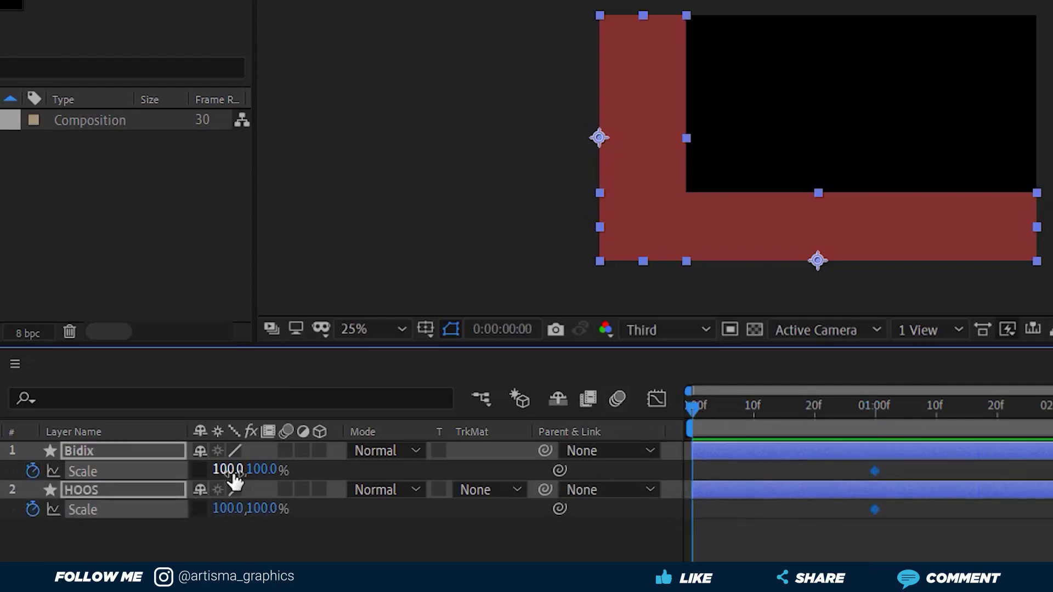
click(260, 552)
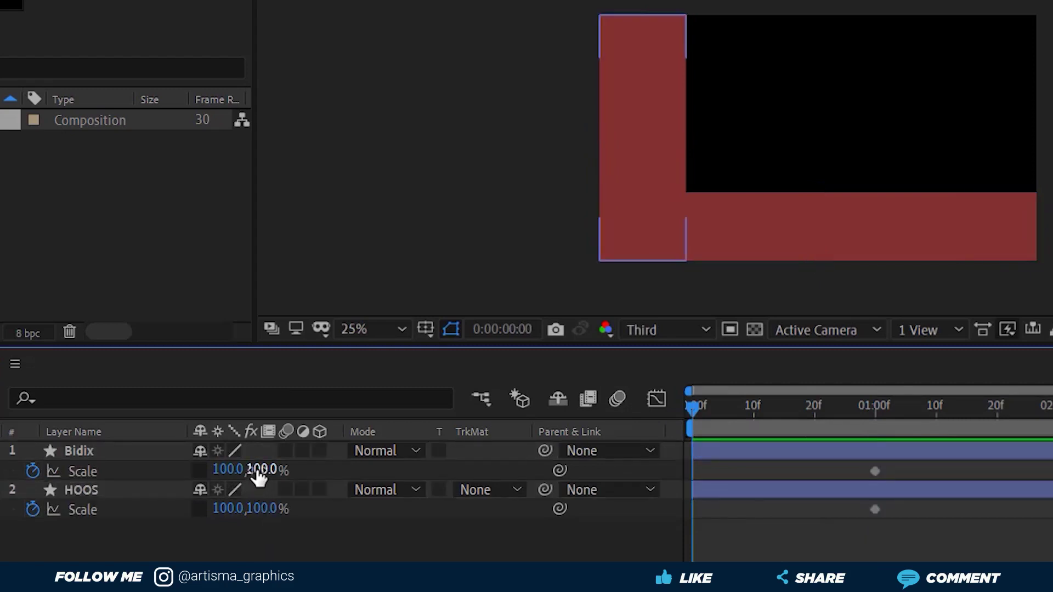
At 0:00, set Bidix Scale X to 0 and HOOS Scale Y to 0
click(226, 469)
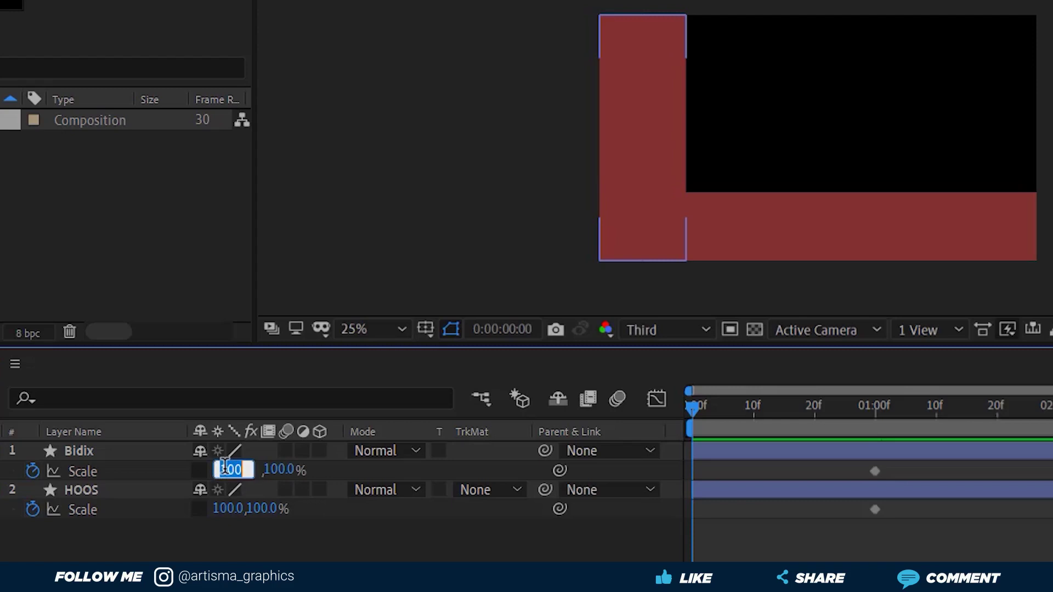
text(0)
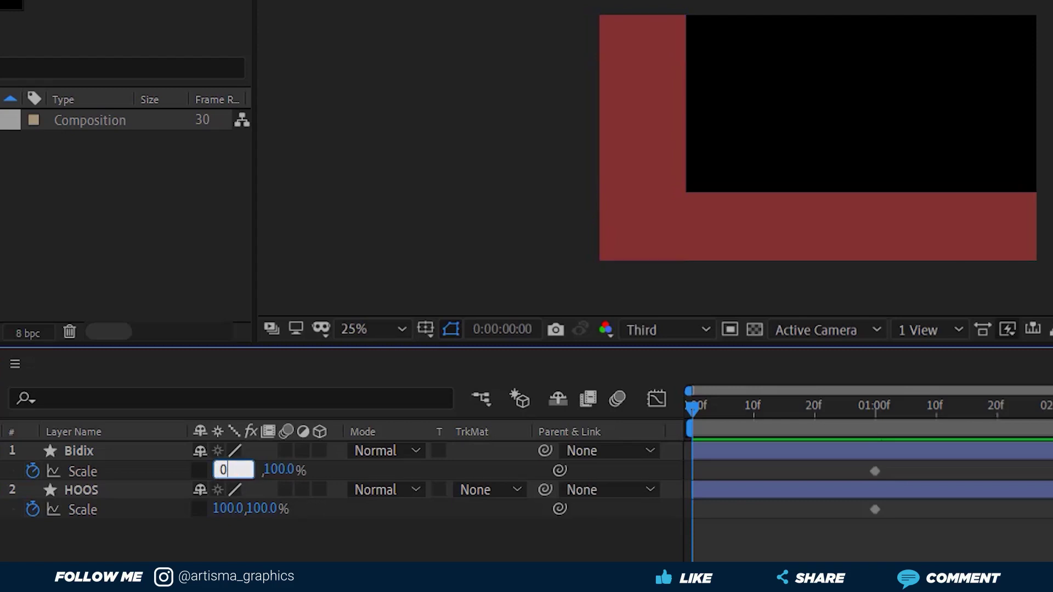
key(Return)
click(258, 505)
click(258, 508)
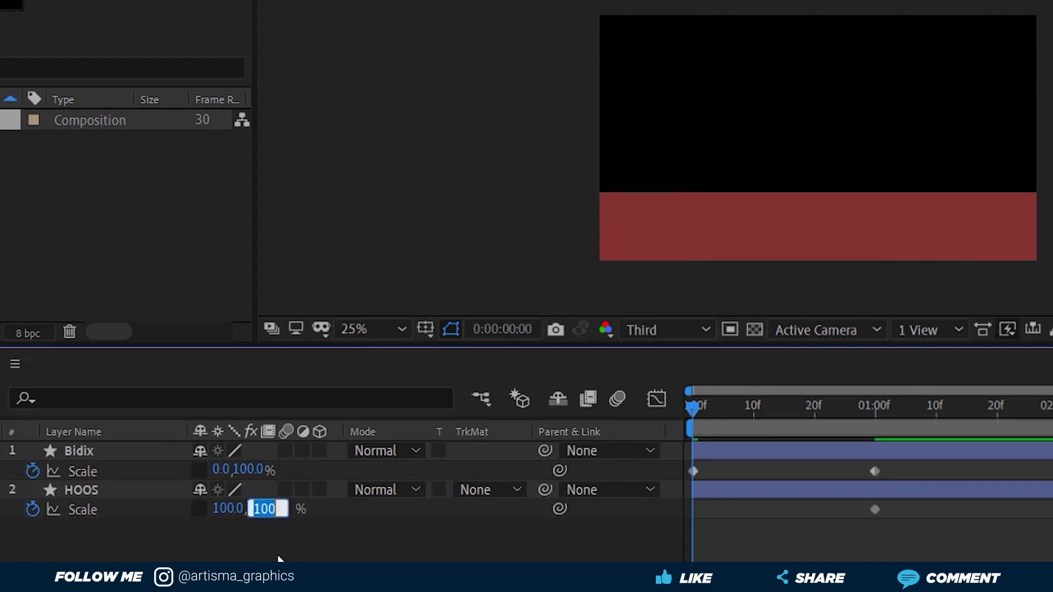
text(0)
key(Return)
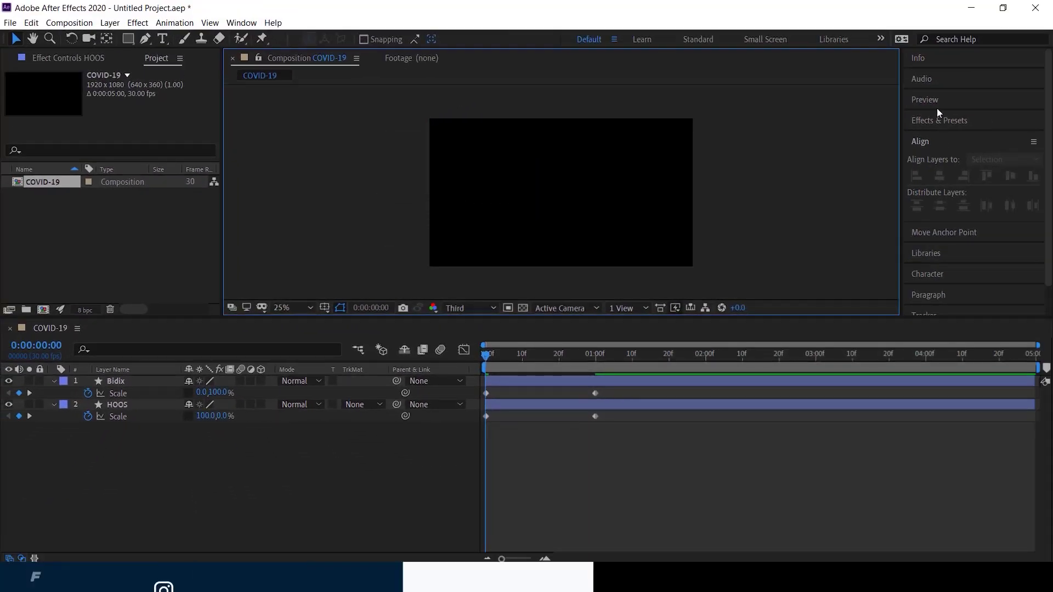
Preview the grow-in animation before easing
click(937, 109)
click(972, 119)
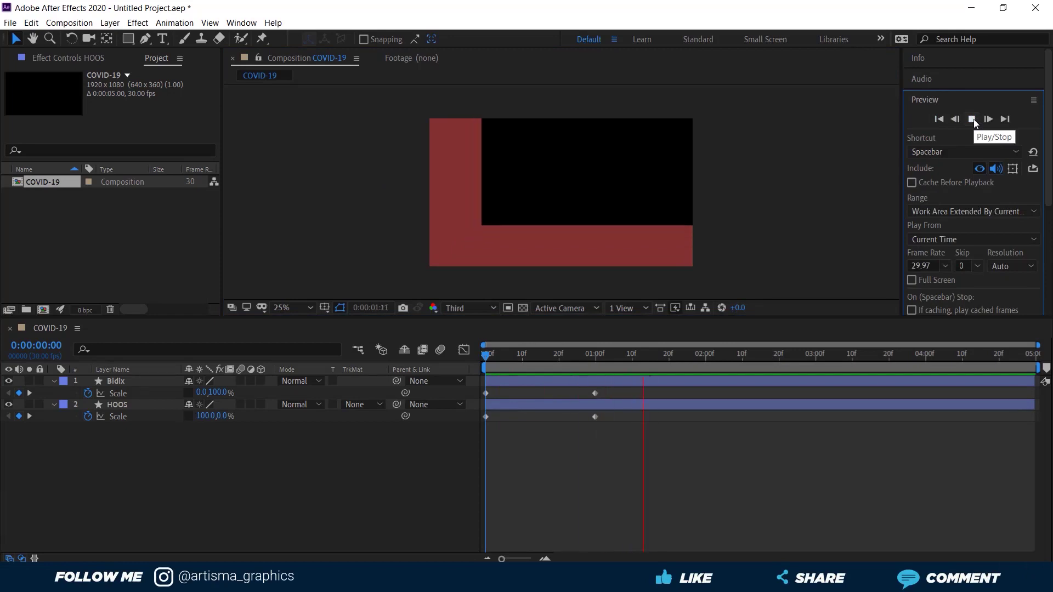
click(973, 119)
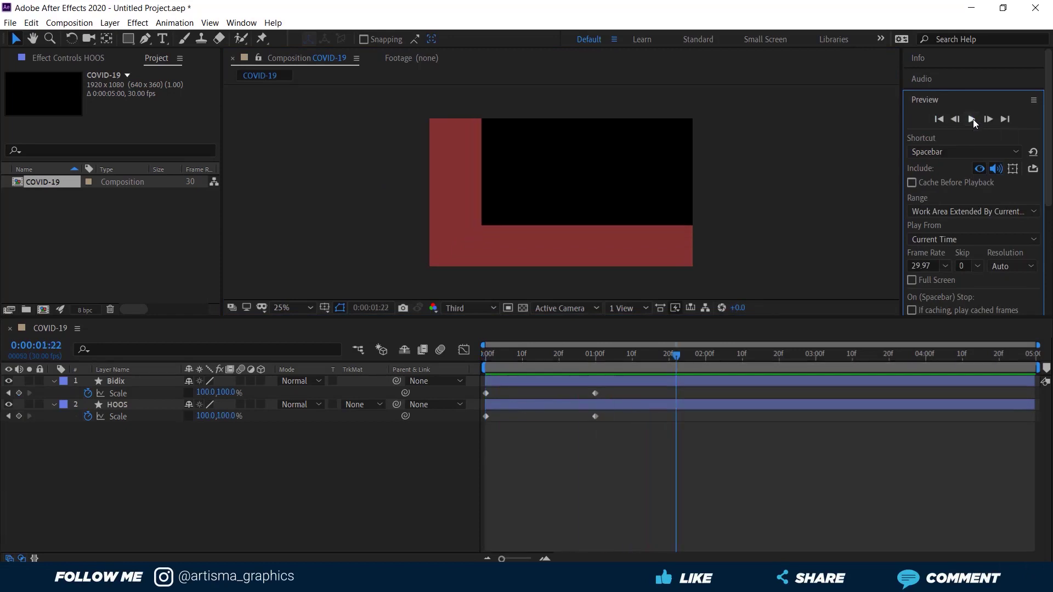
Apply Easy Ease to the Scale keyframes of both Bidix and HOOS
mouse_move(629, 391)
mouse_down()
mouse_move(567, 421)
mouse_move(471, 436)
mouse_up()
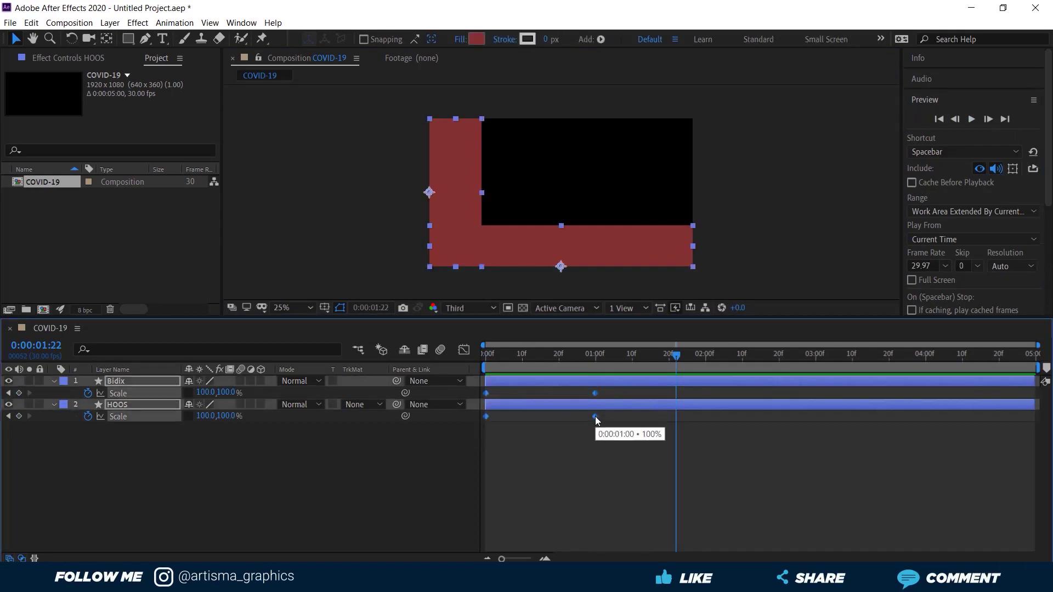
right_click(595, 417)
mouse_move(669, 410)
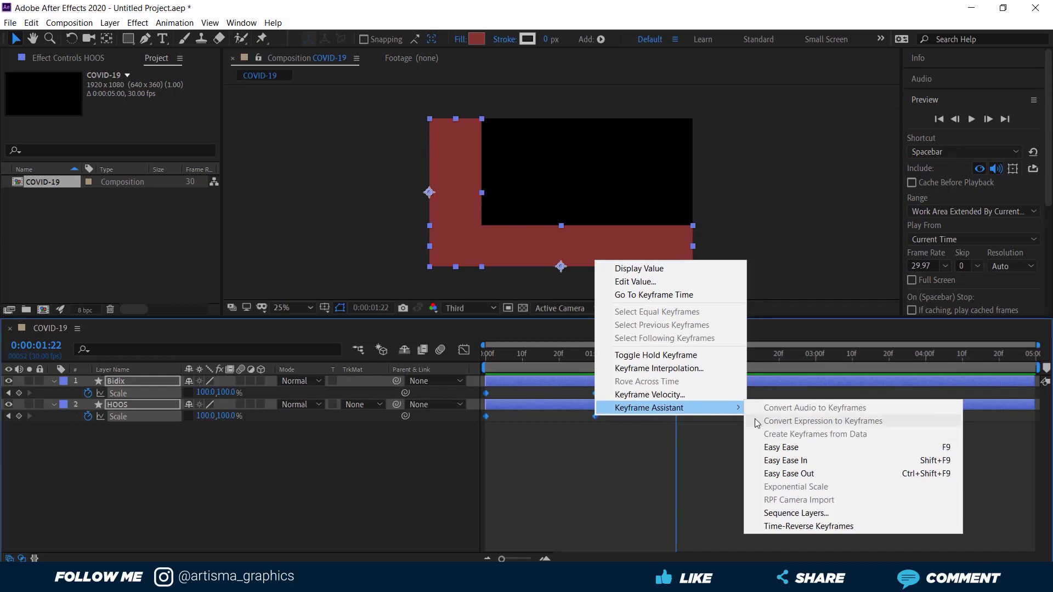
click(775, 449)
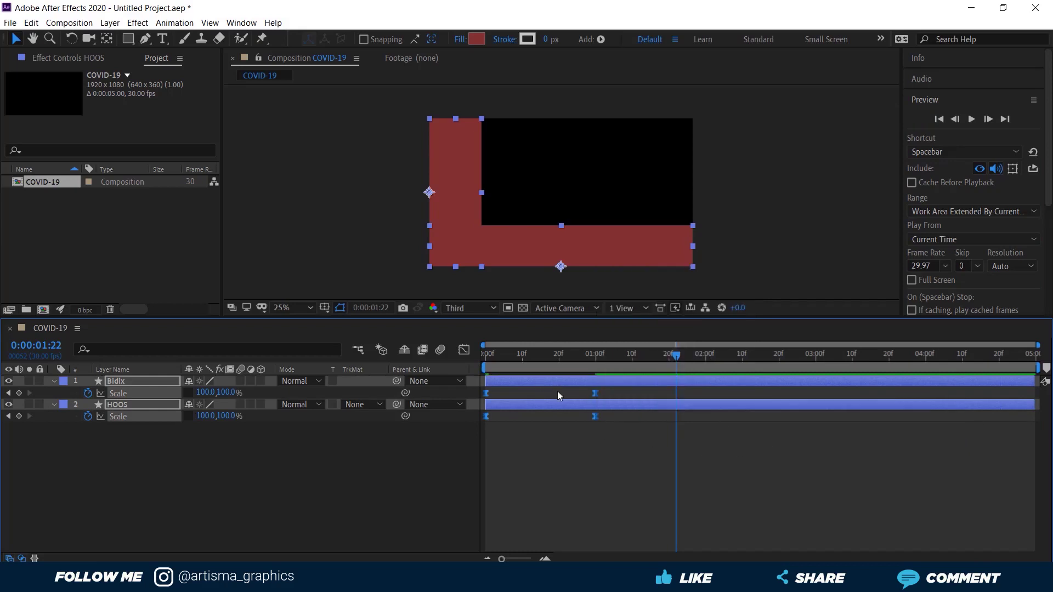
click(446, 443)
Play back the eased animation and hide the Scale properties
click(957, 126)
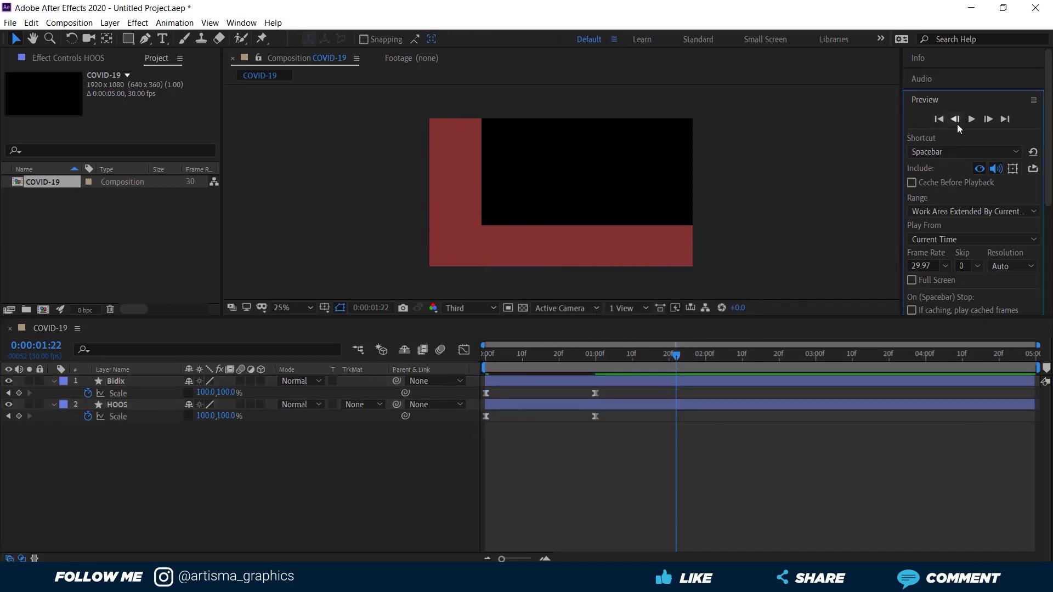
click(944, 119)
click(971, 119)
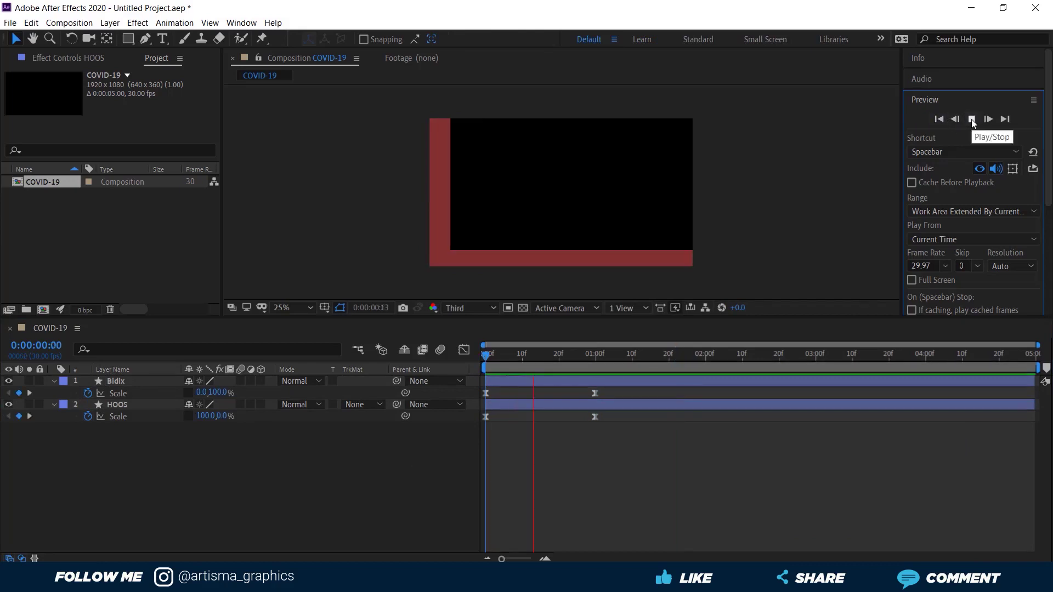
click(971, 120)
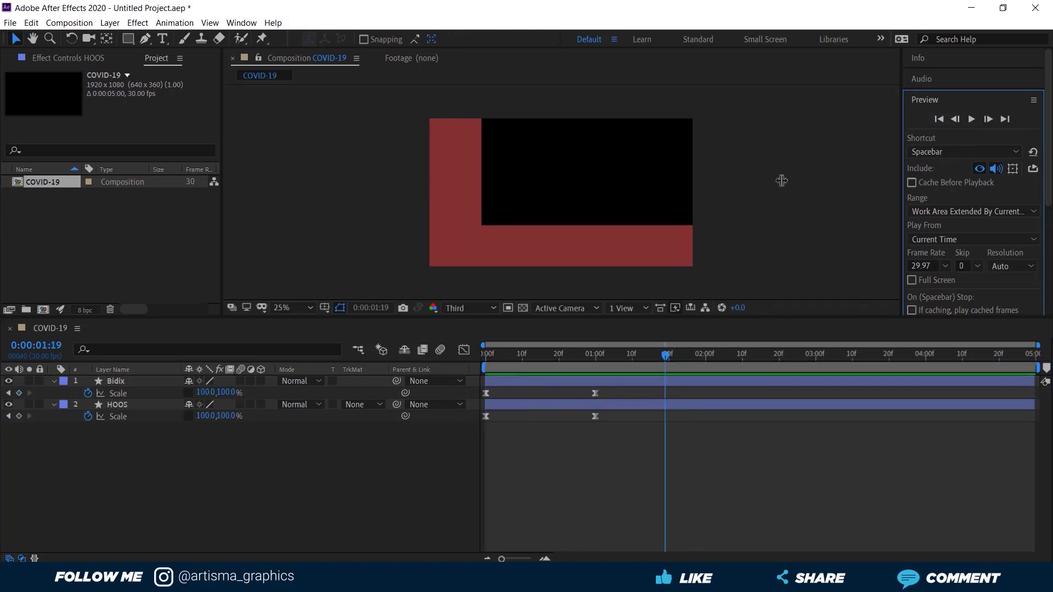
click(333, 411)
key(u)
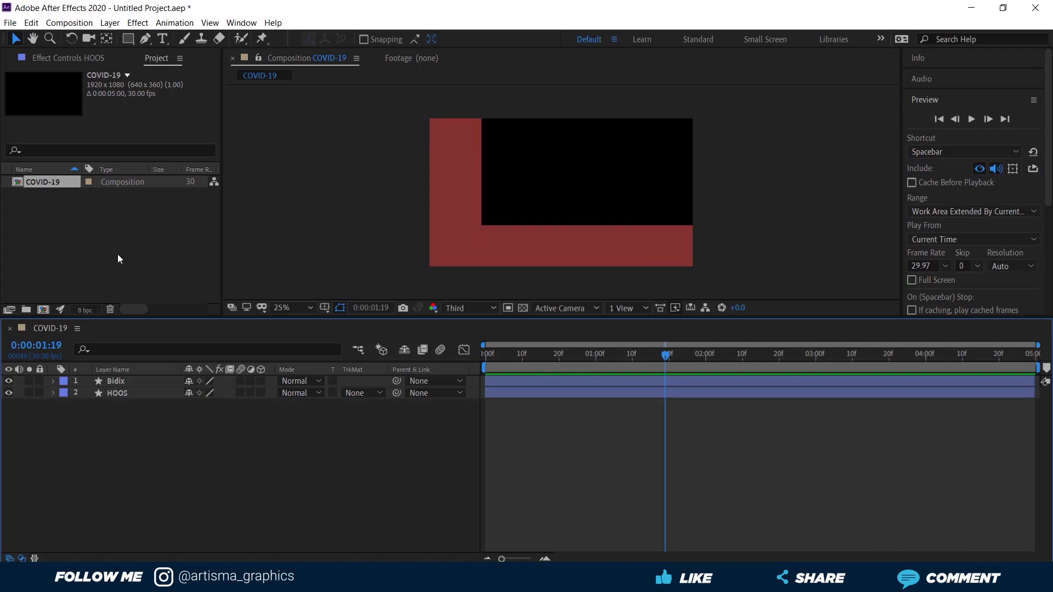
Add a new composition named Hoos with its height changed to 300 (1920×300)
click(43, 311)
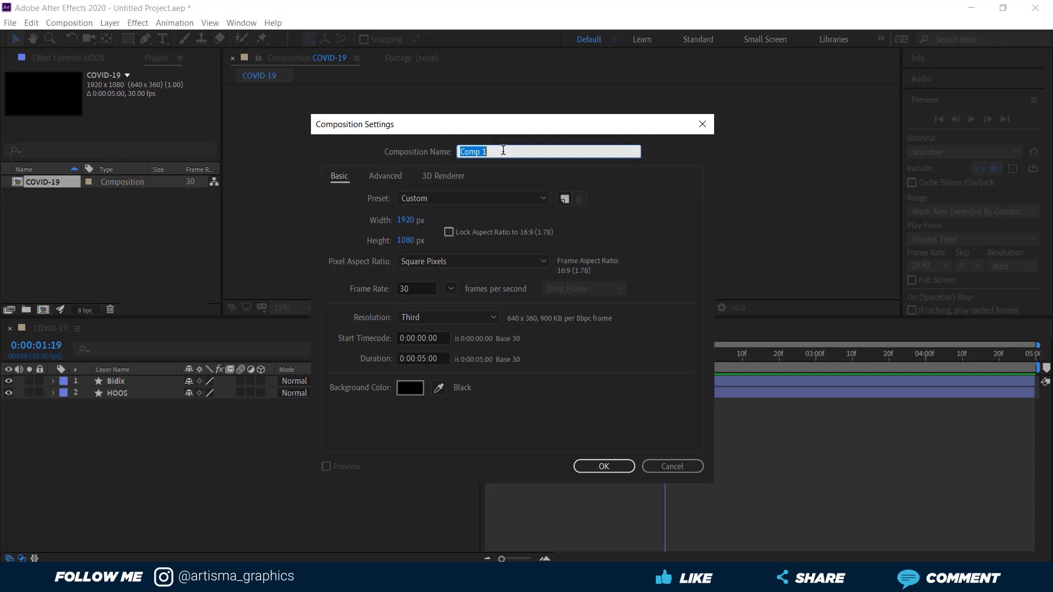
text(Hoos)
click(405, 242)
text(300)
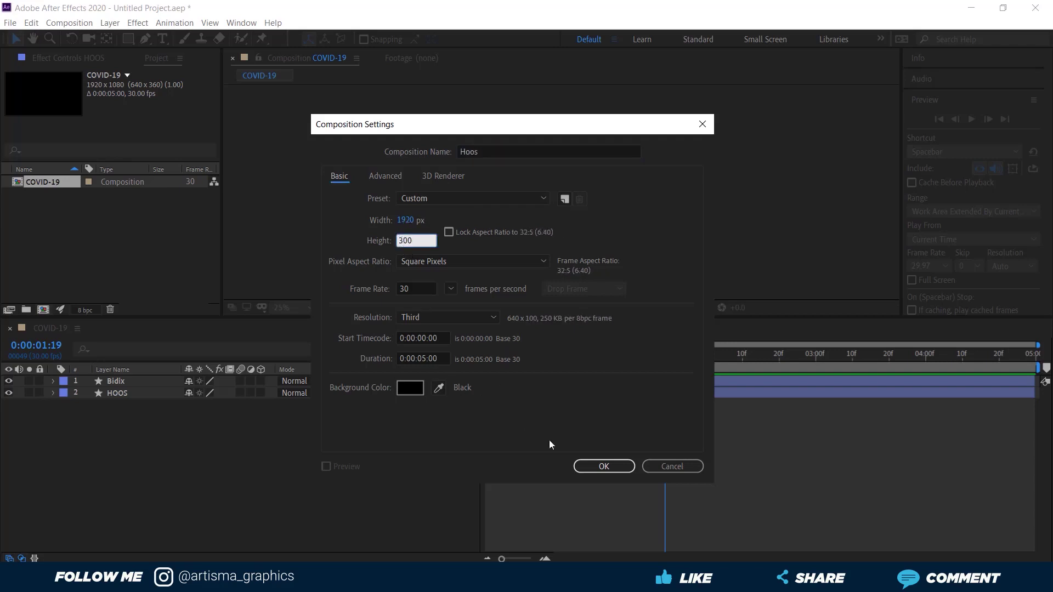
click(604, 466)
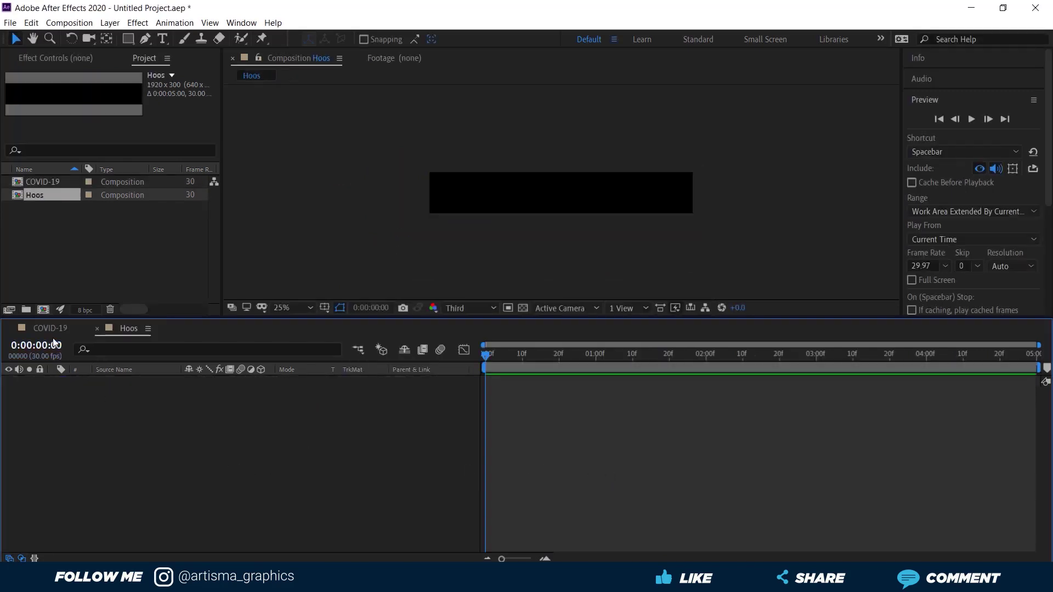
Make a new composition named Bidix, 380 wide by 1080 high, at 30 fps for 5 seconds
click(43, 309)
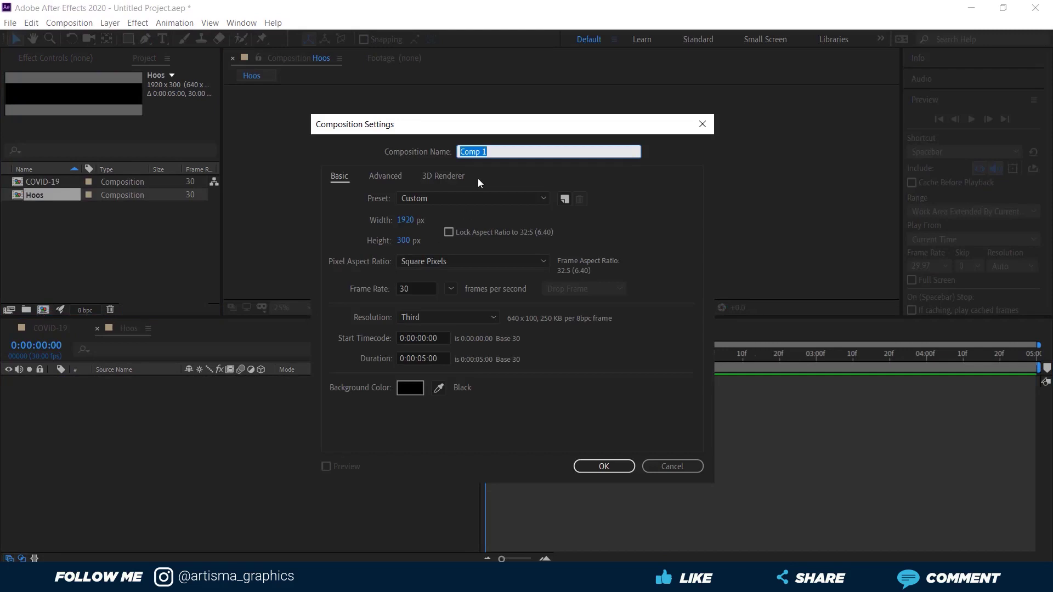
text(B)
text(idix)
drag(404, 244, 403, 246)
click(403, 243)
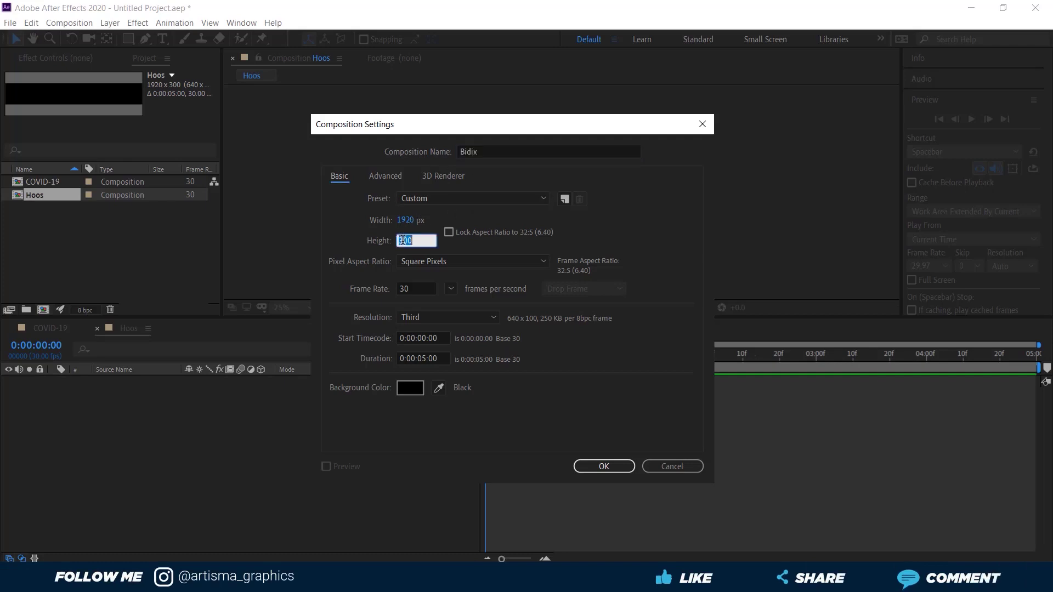
text(1080)
click(403, 220)
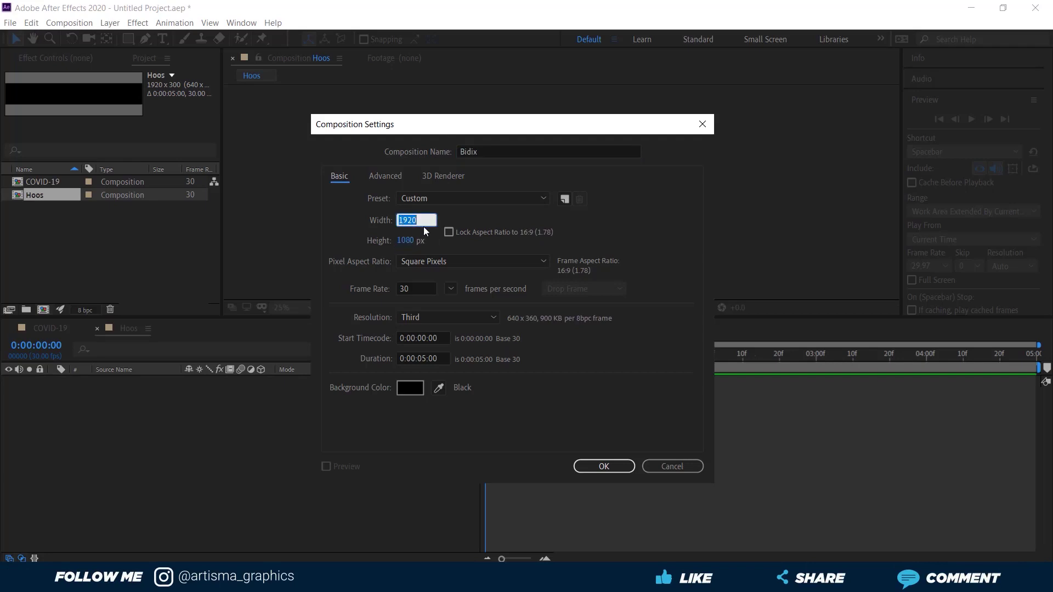
text(380)
click(597, 466)
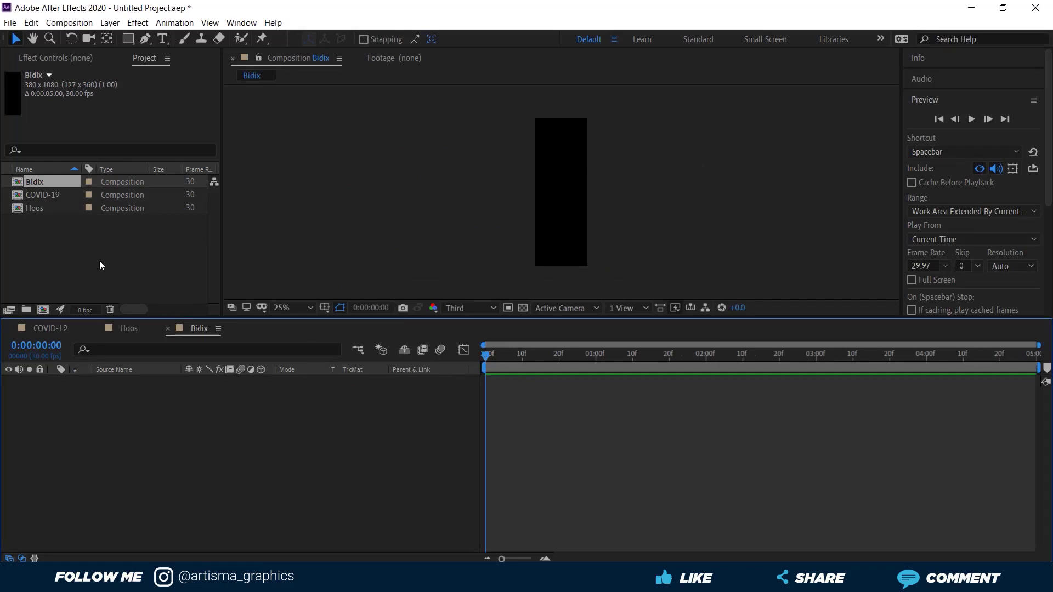
click(59, 239)
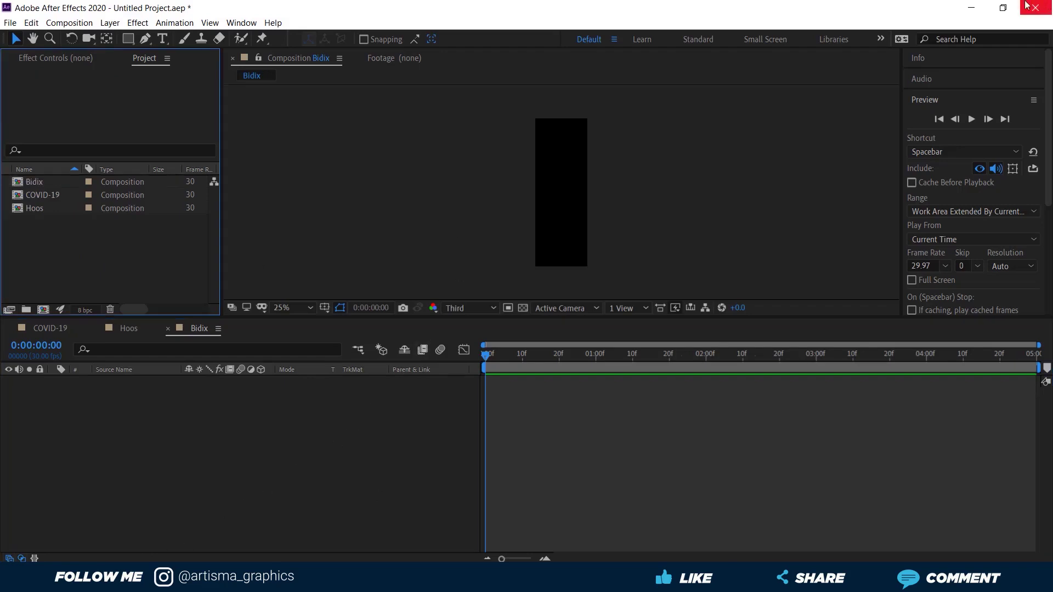
Copy the COVID-19 and CORONAVIRUS lines from Info.txt in the COVID-19 folder
click(971, 9)
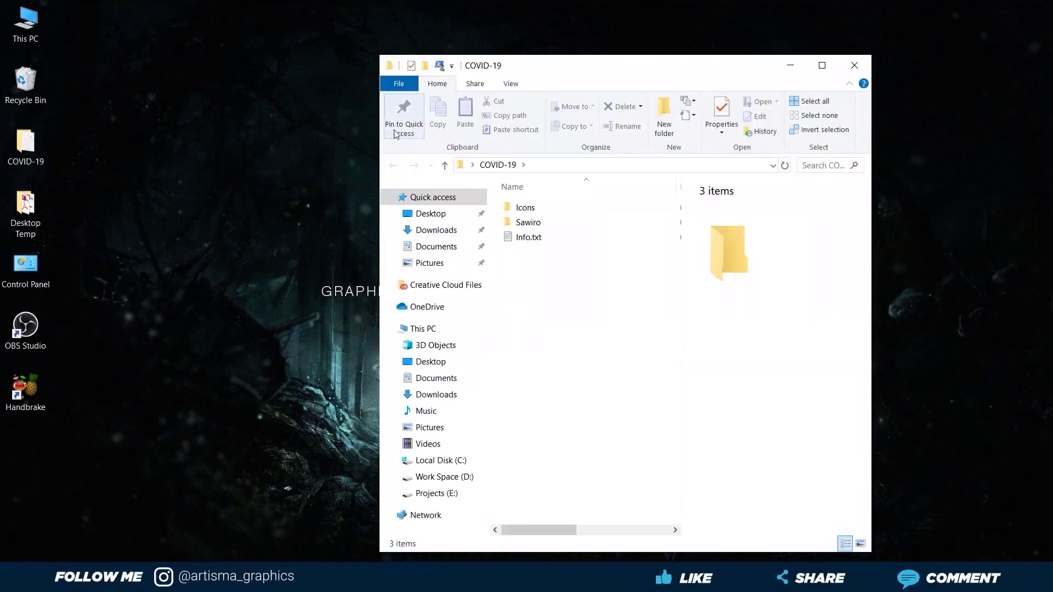
click(527, 240)
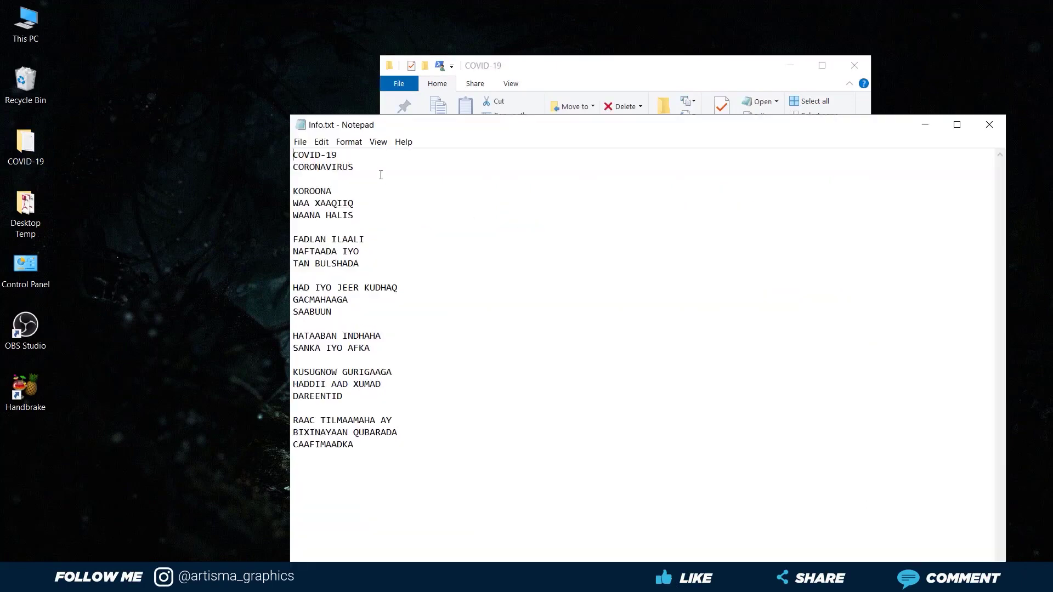
drag(360, 167, 283, 157)
key(ctrl+c)
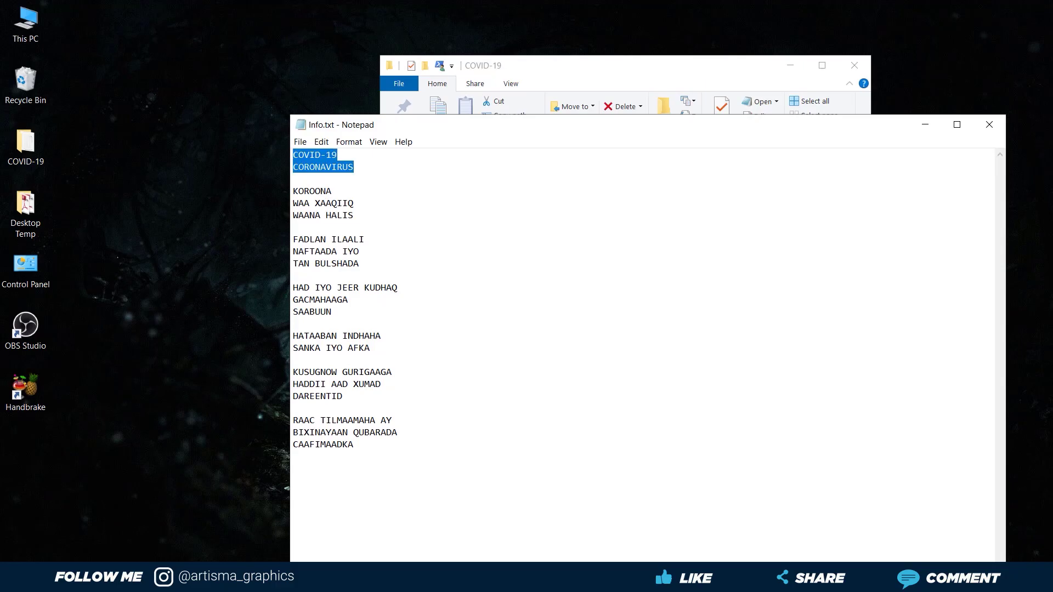
key(alt+Tab)
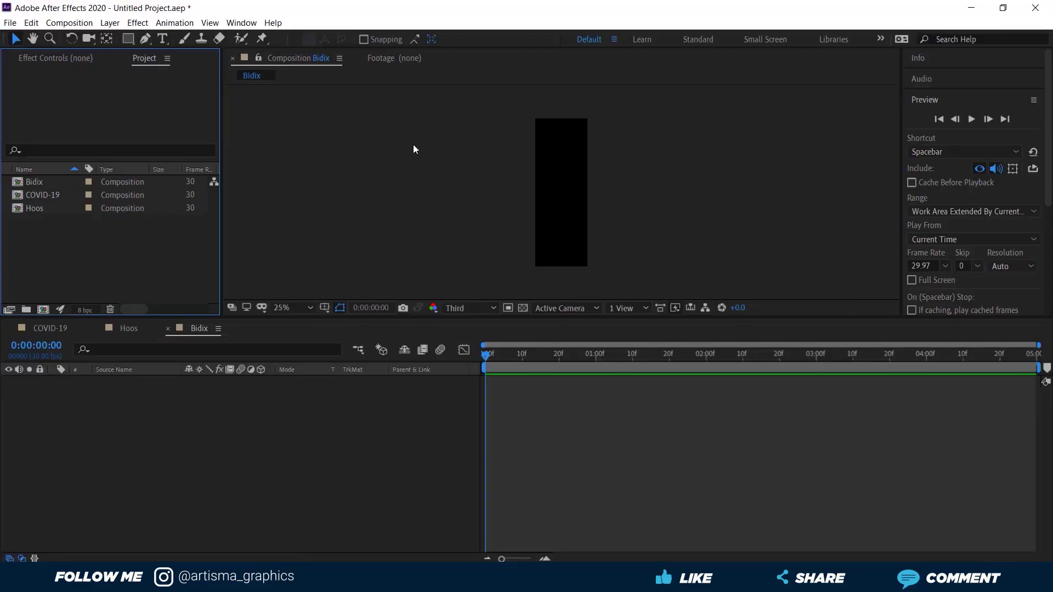
Paste the COVID-19 / CORONAVIRUS text as a 48 px white text layer near Bidix's top
click(162, 39)
click(545, 161)
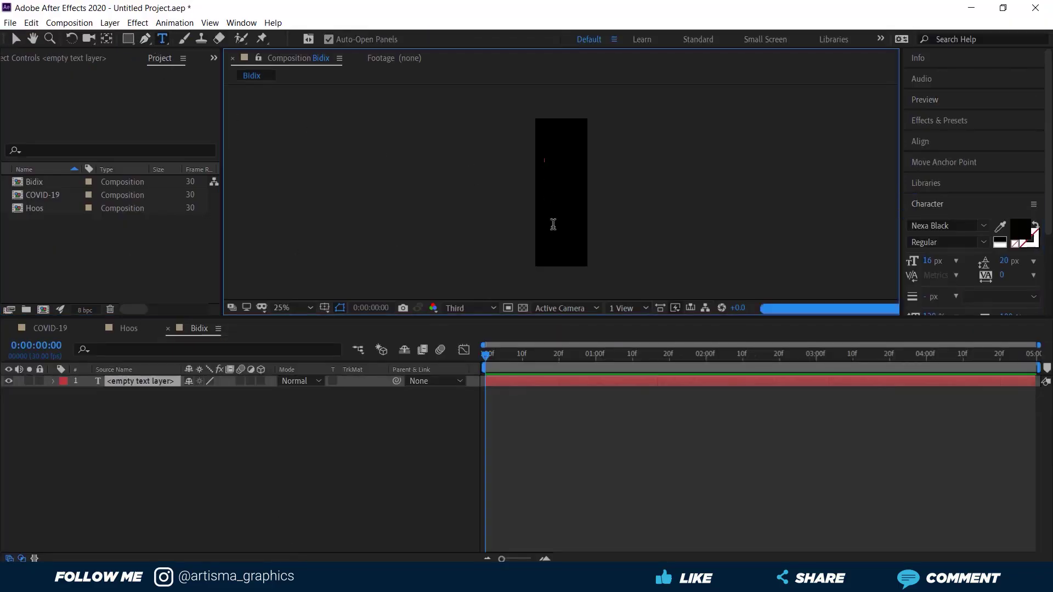
key(ctrl+v)
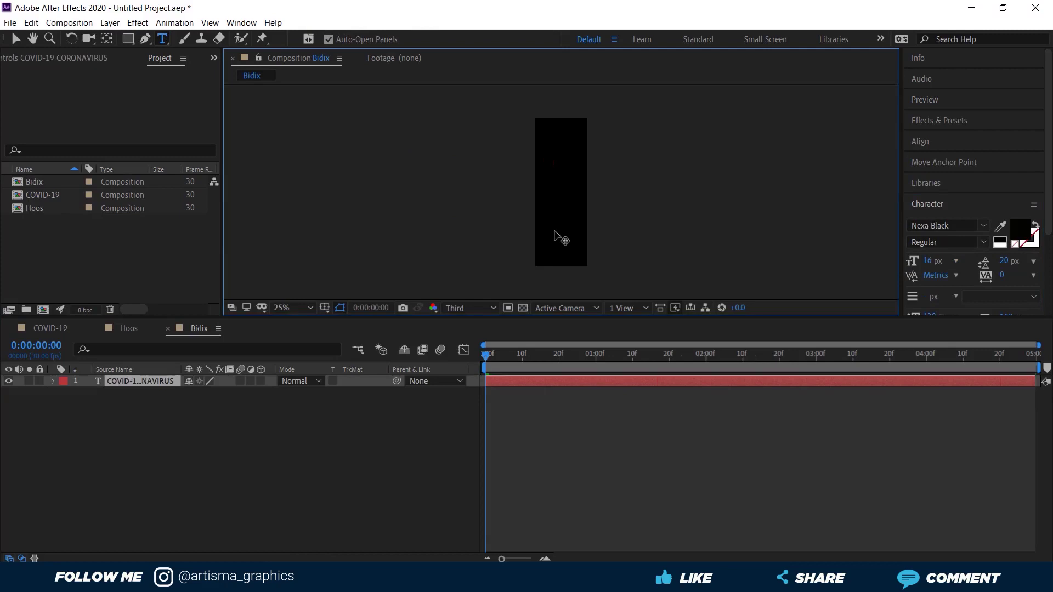
click(16, 39)
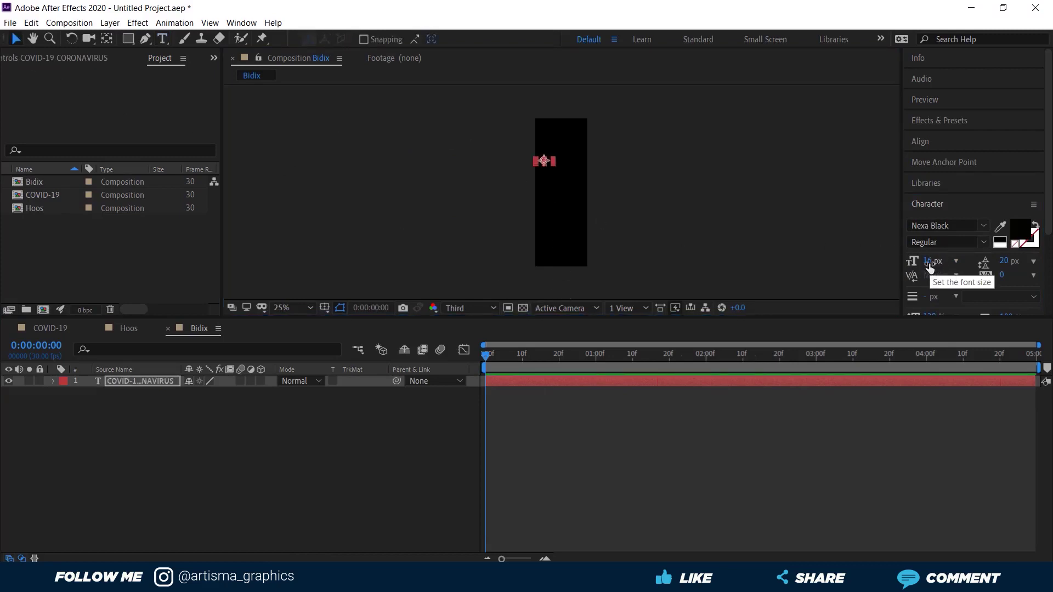
drag(929, 267, 1031, 237)
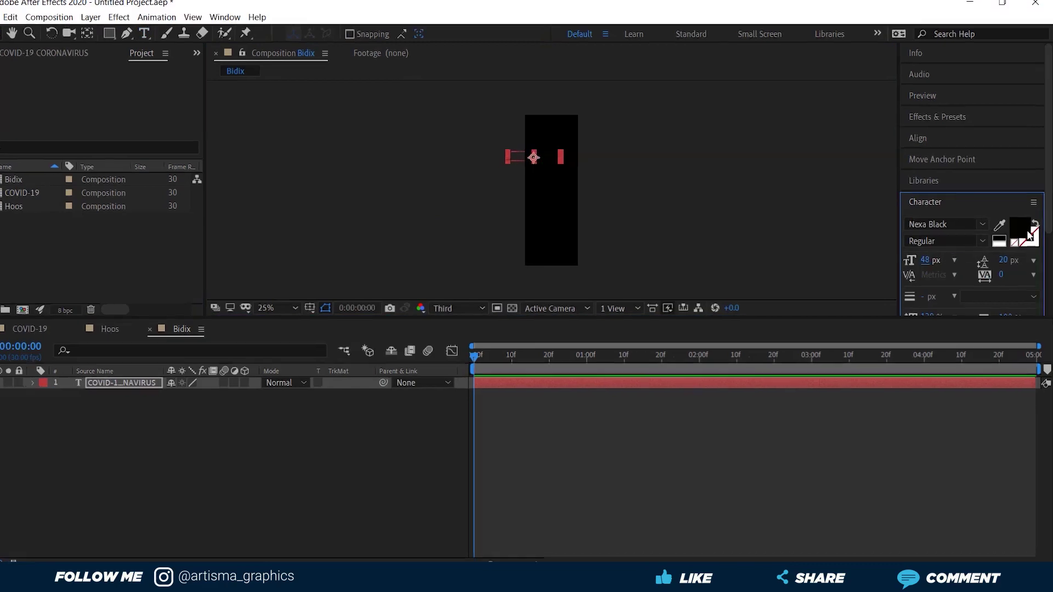
click(1026, 230)
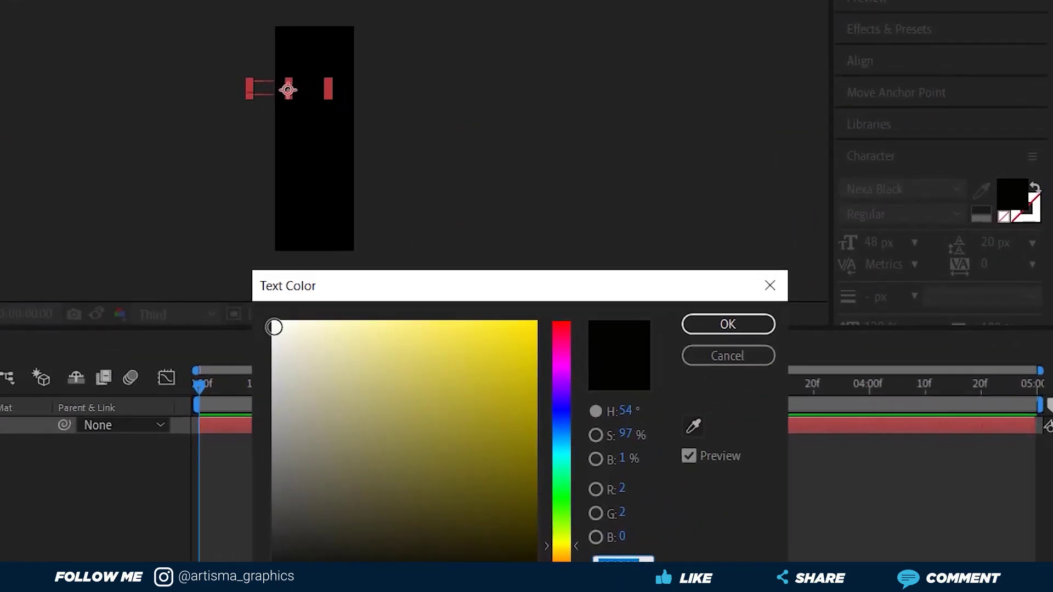
click(275, 326)
click(706, 328)
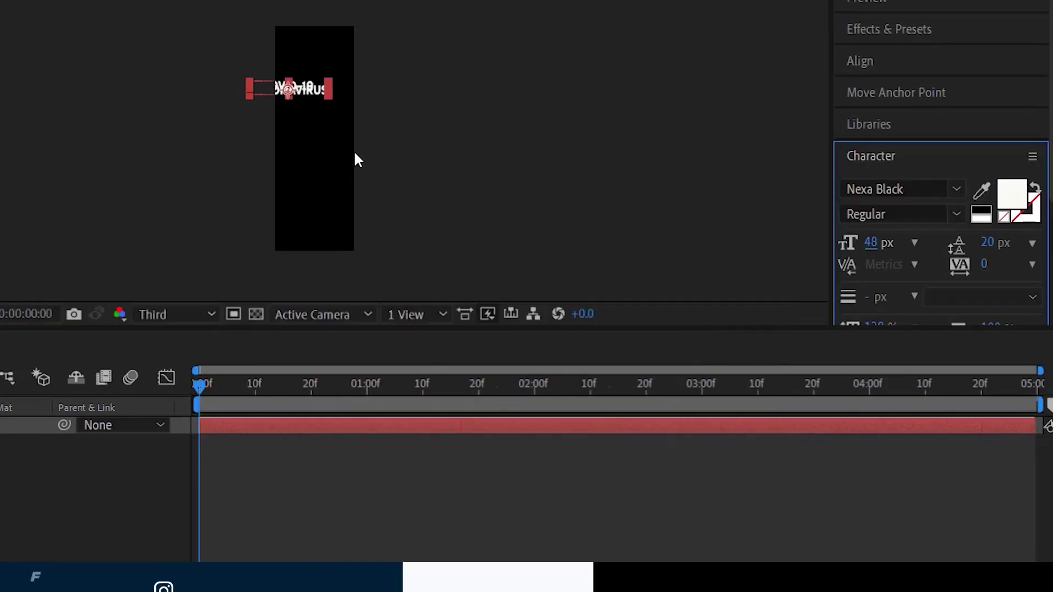
drag(318, 94, 342, 60)
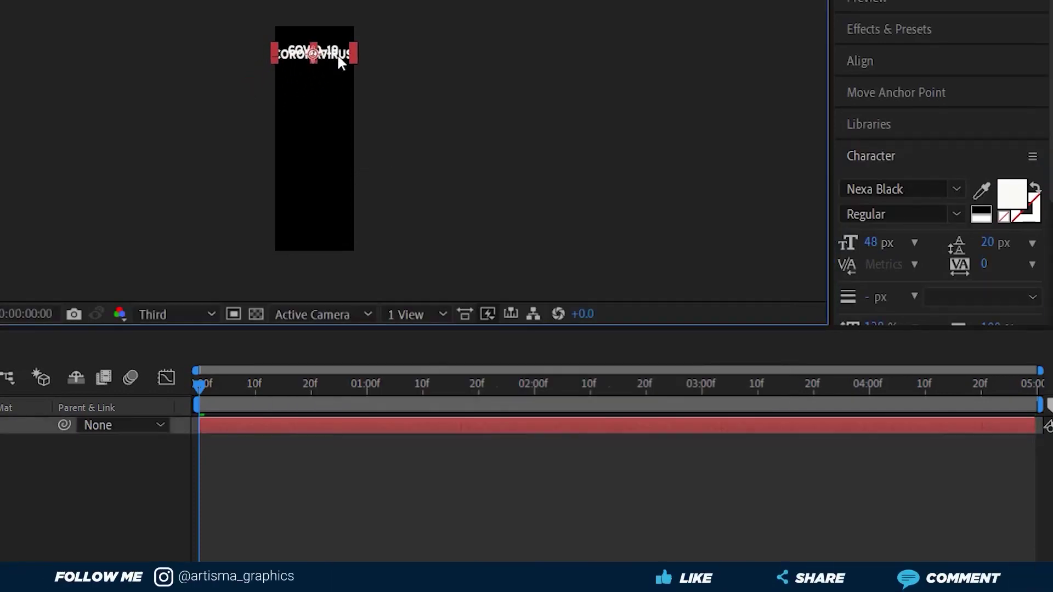
Set the title font to Bebas Neue Bold and widen the leading to 56 px
click(881, 189)
text(b)
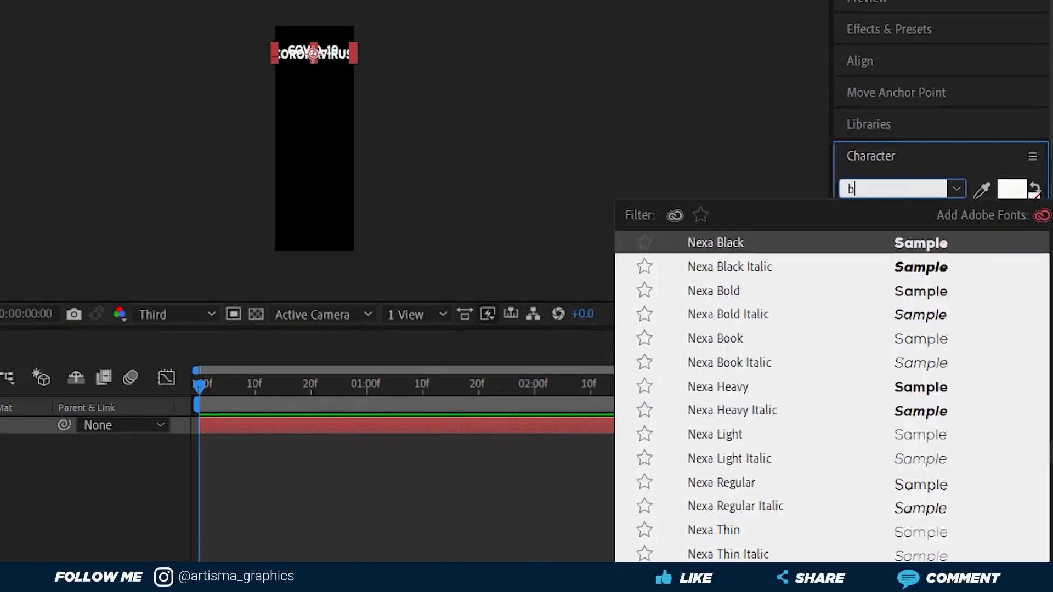
text(eb)
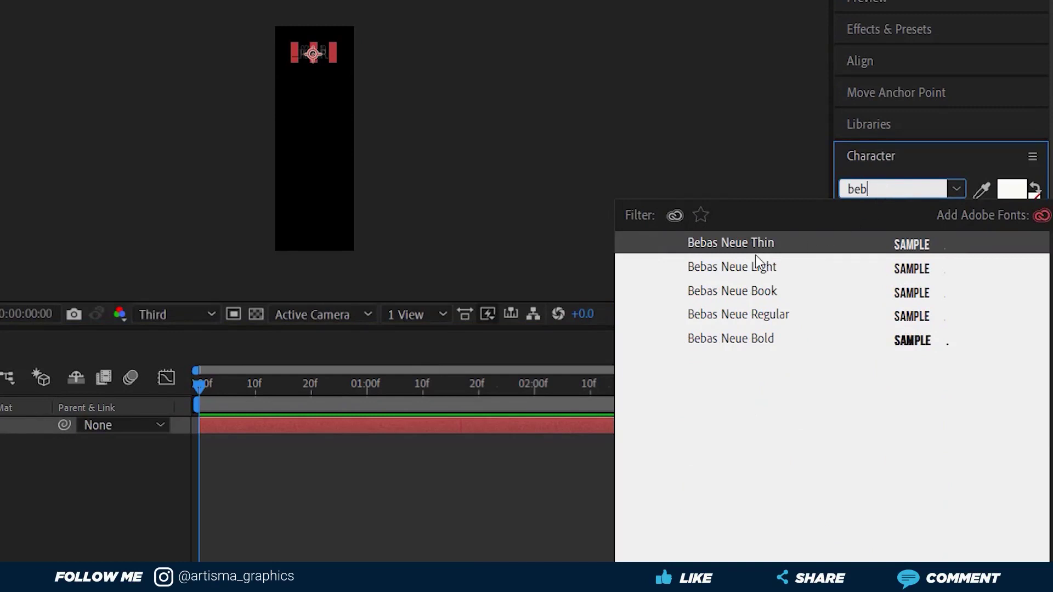
click(750, 341)
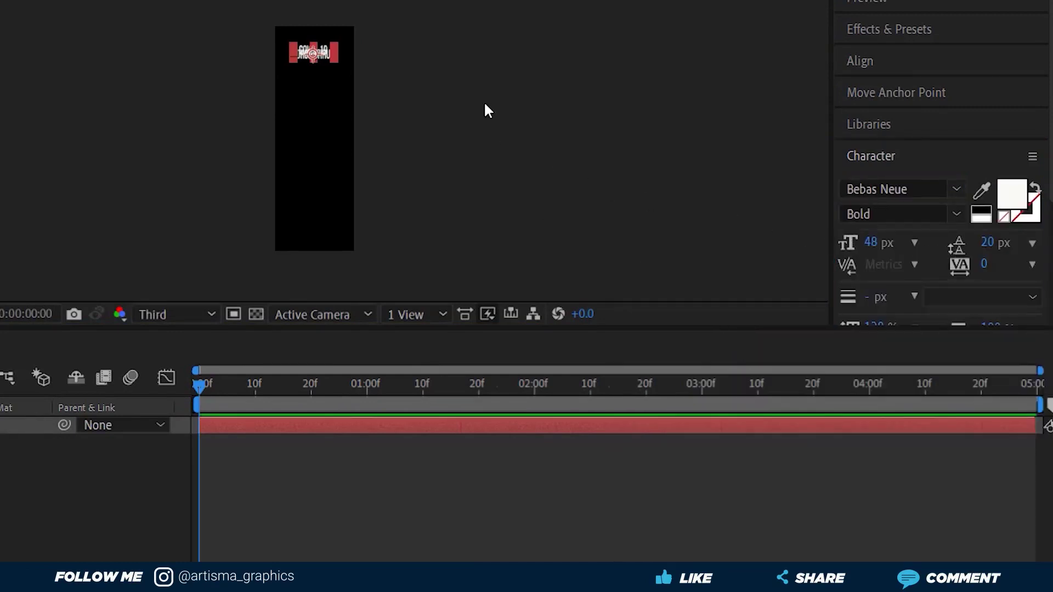
key(period)
scroll(320, 112, up, 5)
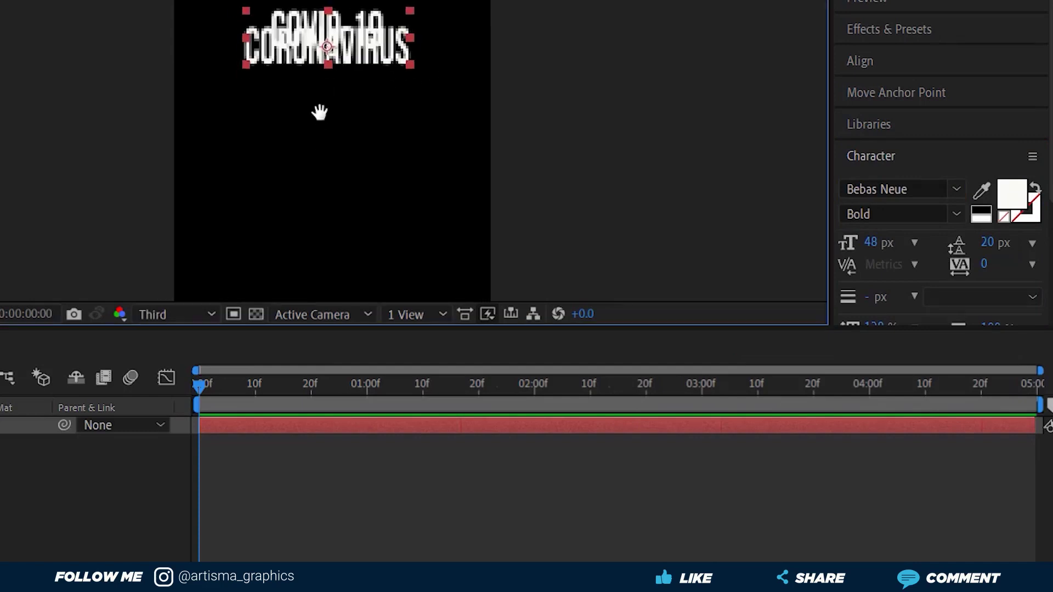
drag(319, 113, 326, 146)
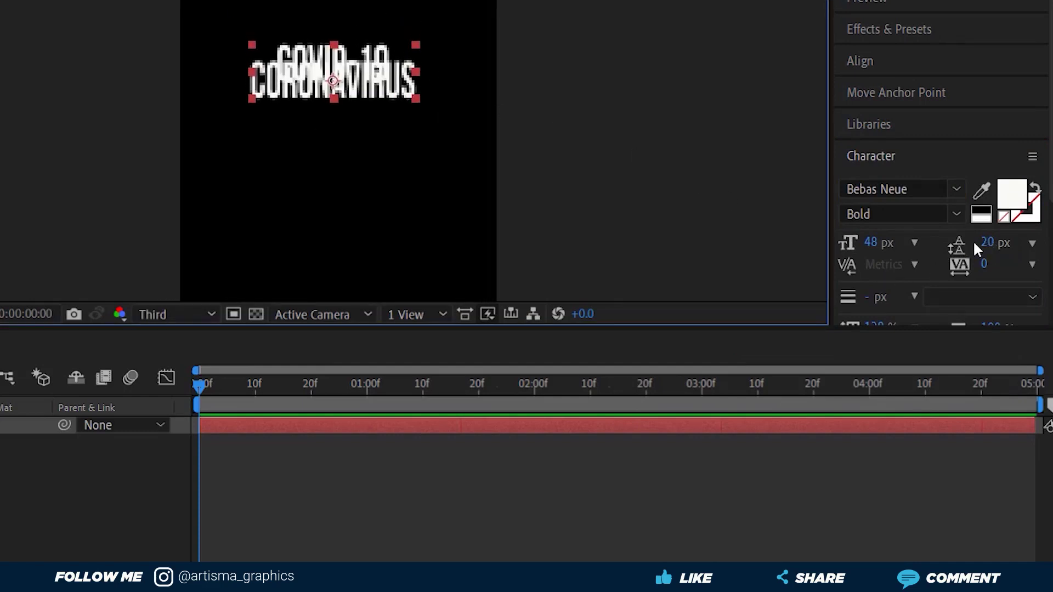
drag(986, 244, 991, 247)
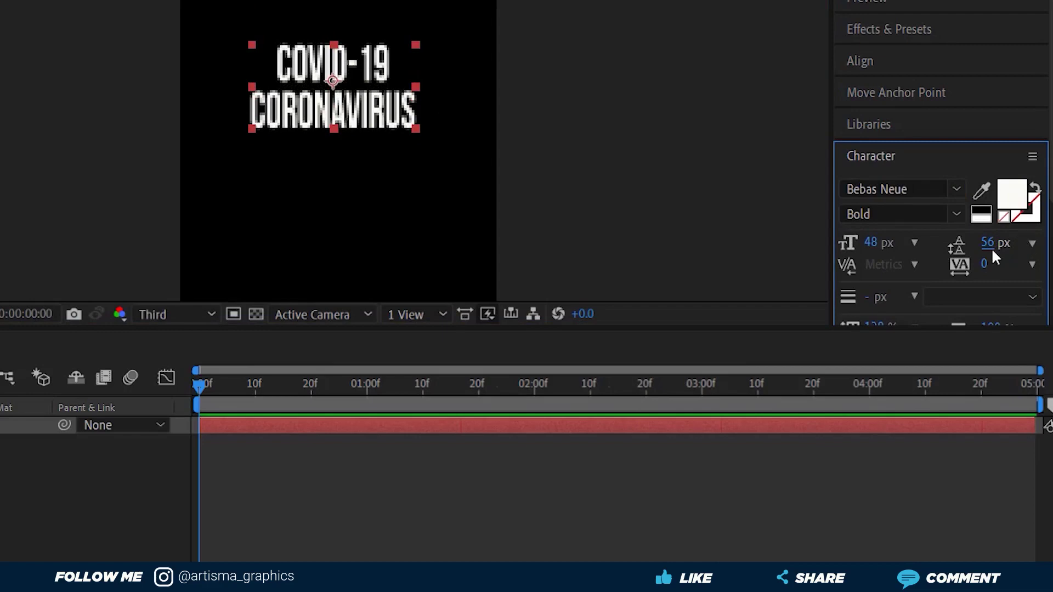
Enlarge the COVID-19 line to 72 px and switch CORONAVIRUS to the Light weight
triple_click(340, 63)
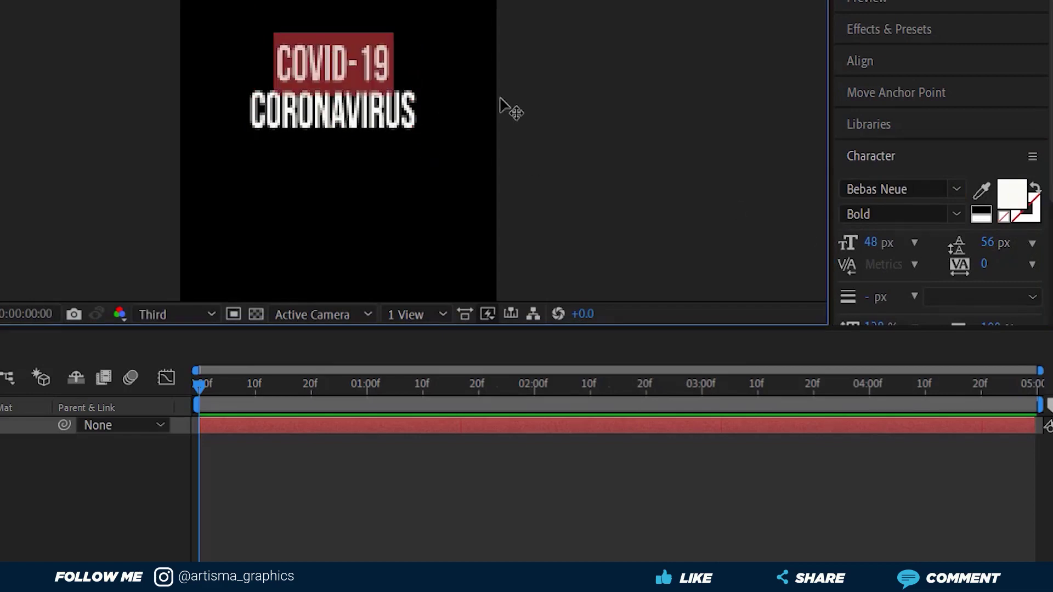
drag(871, 243, 902, 242)
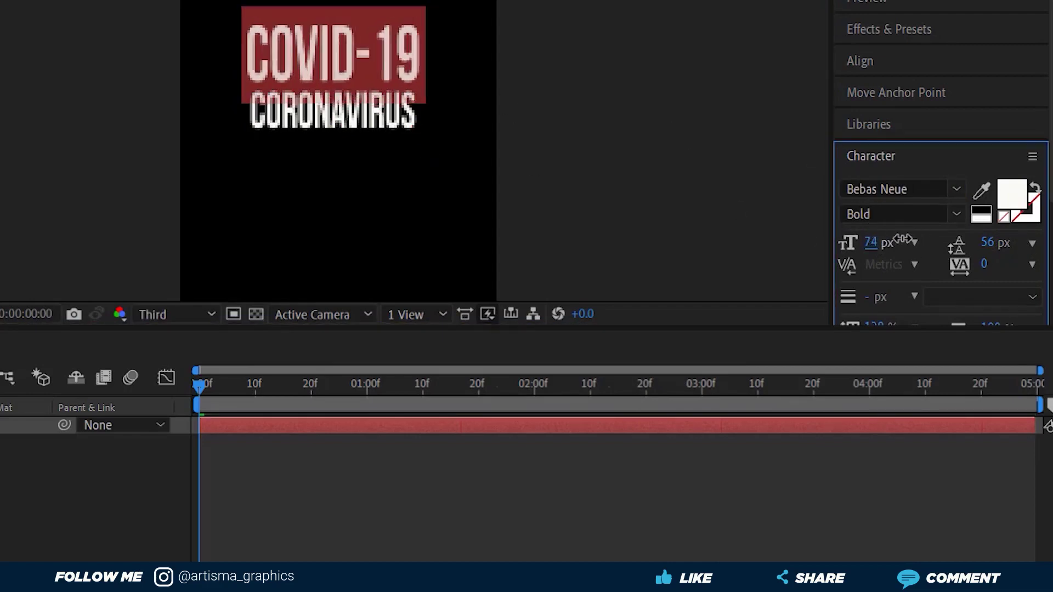
triple_click(350, 117)
click(954, 214)
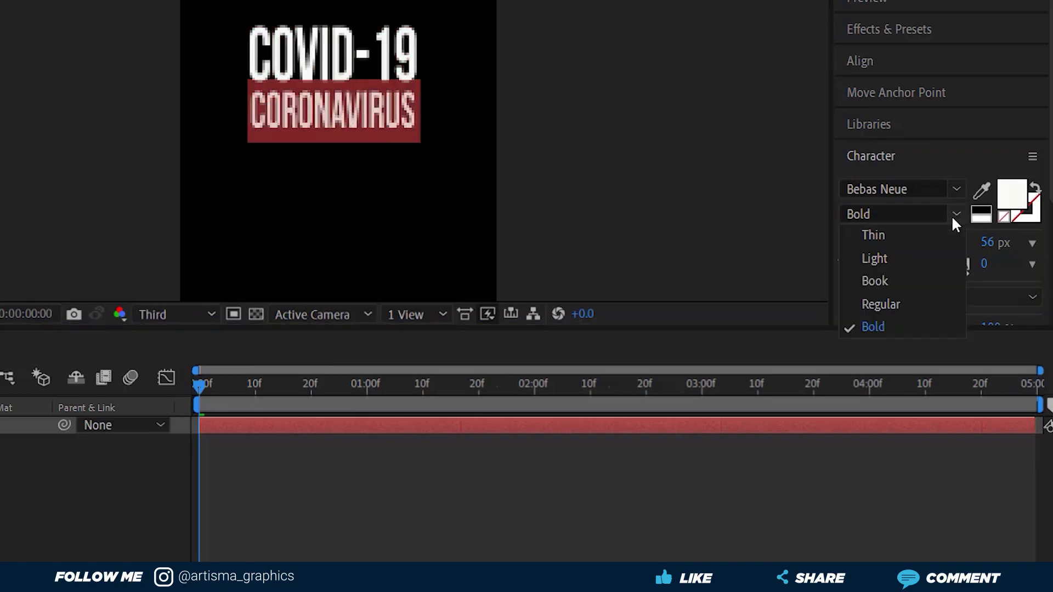
click(873, 254)
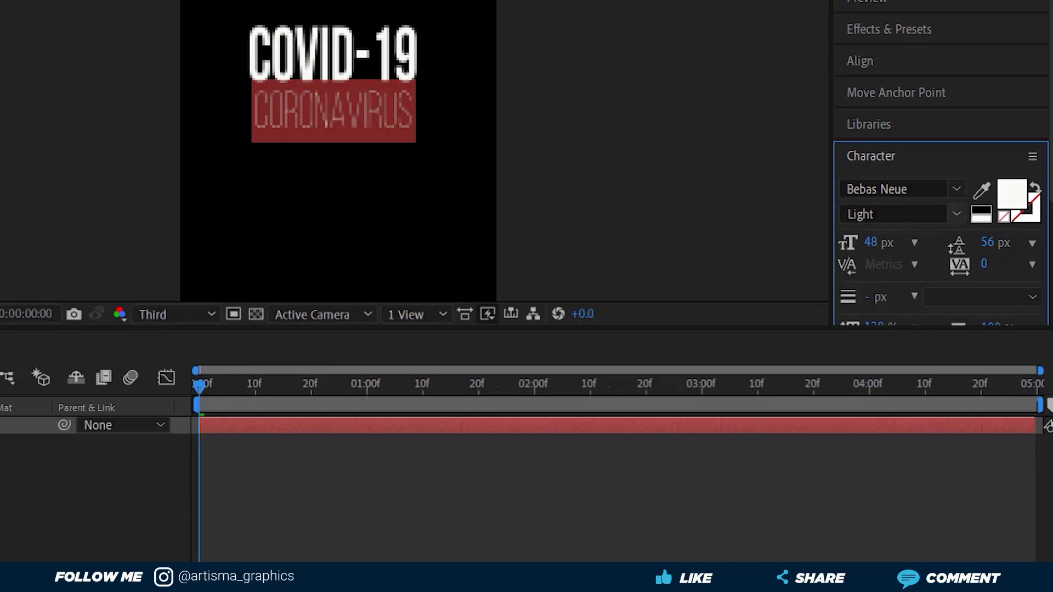
Set the CORONAVIRUS line's font size to 50 px
click(337, 71)
click(337, 72)
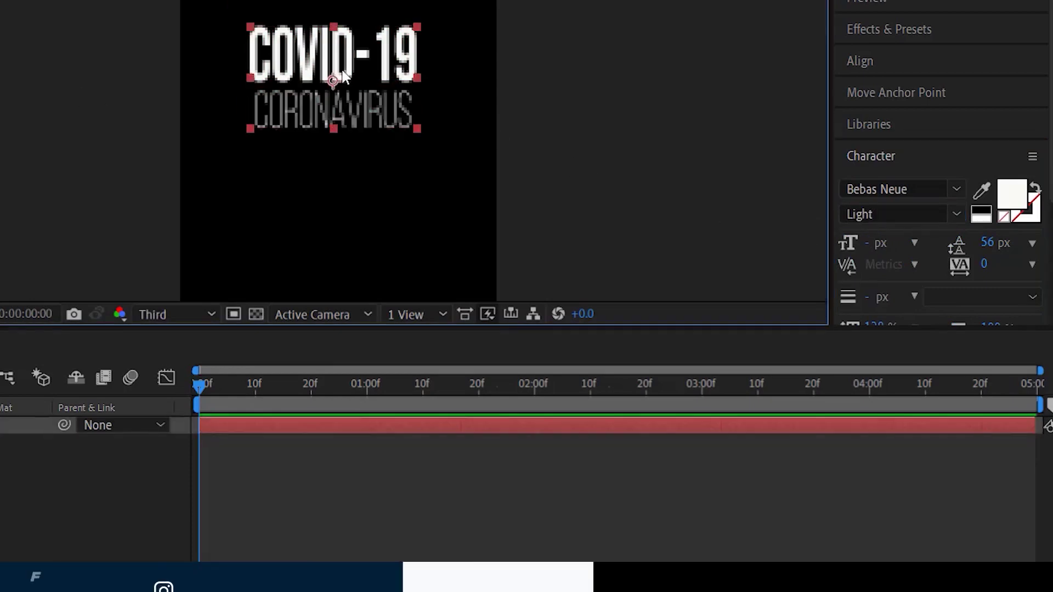
double_click(382, 112)
double_click(397, 115)
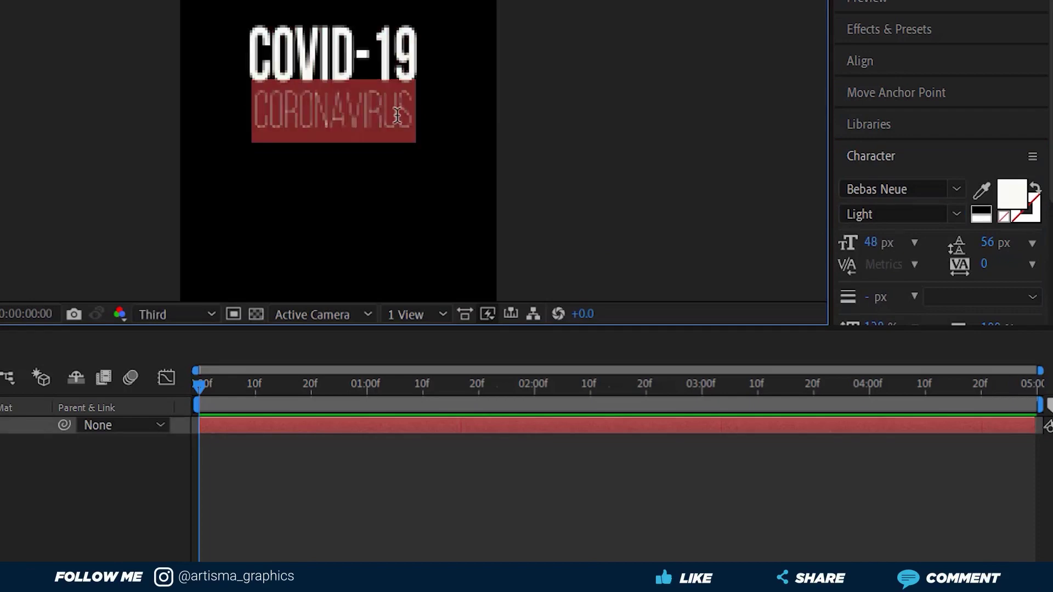
click(873, 242)
text(50)
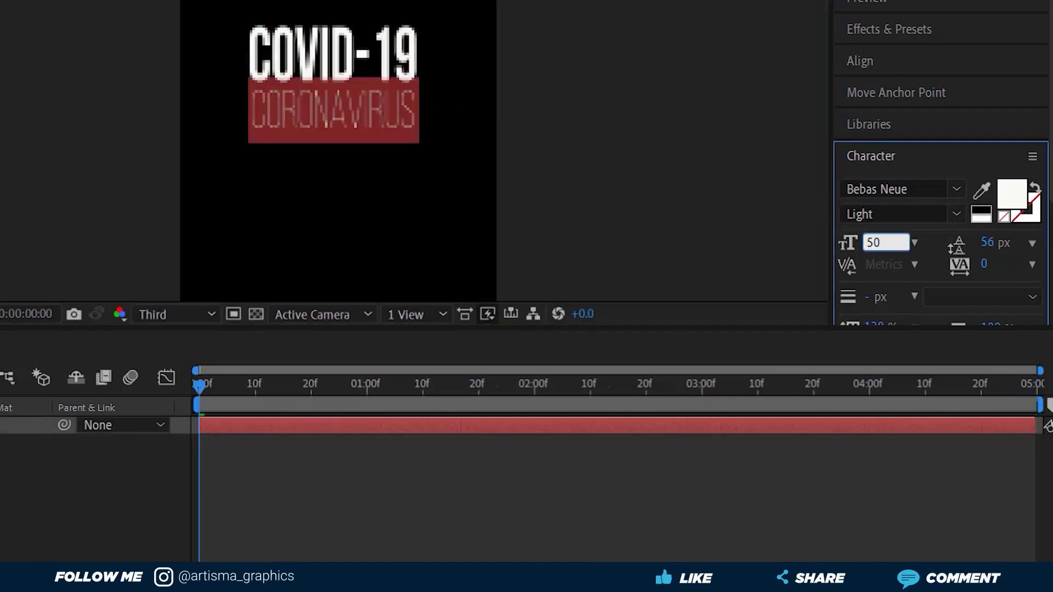
key(Return)
click(85, 140)
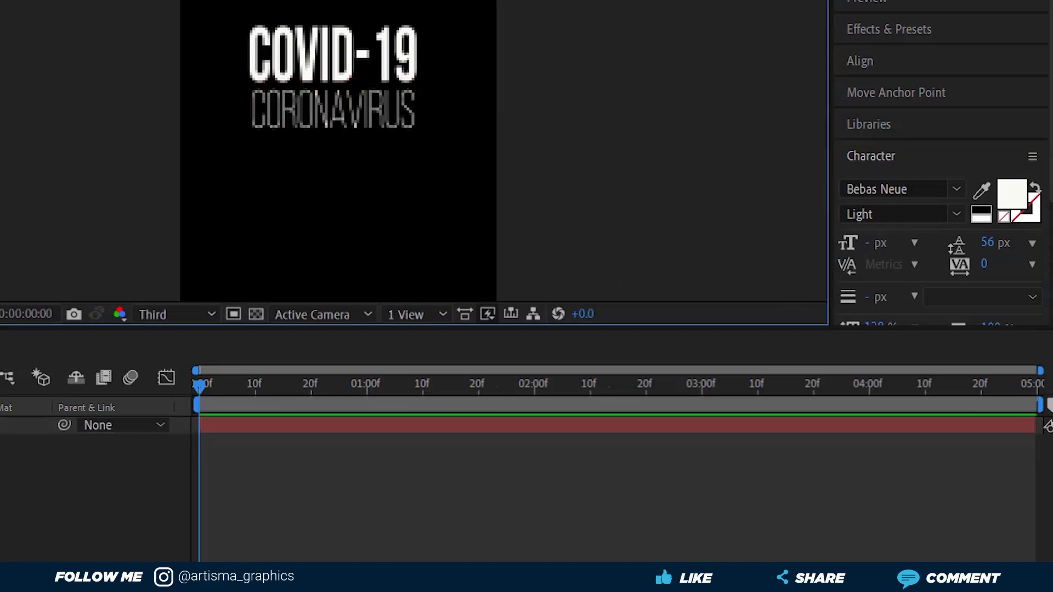
key(comma)
key(comma)
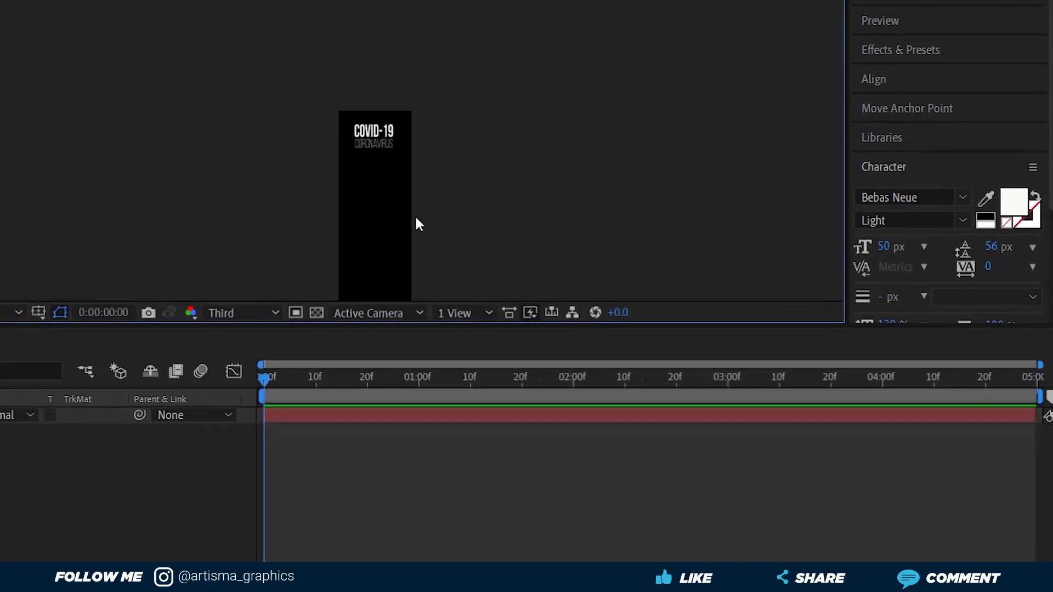
Copy the KOROONA, WAA XAAQIIQ and WAANA HALIS lines from Info.txt in Notepad
key(alt+Tab)
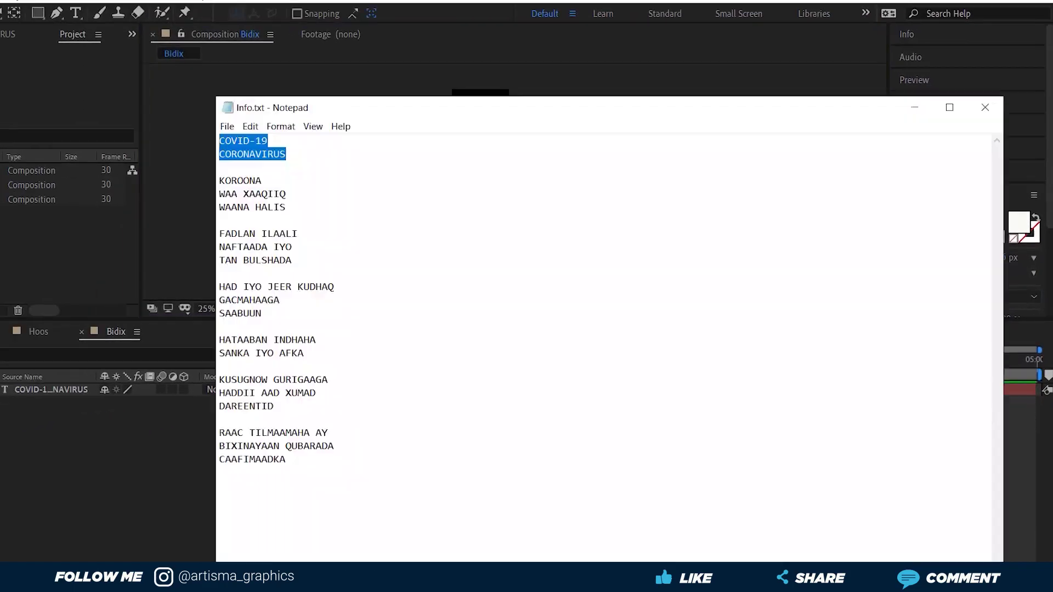
click(296, 207)
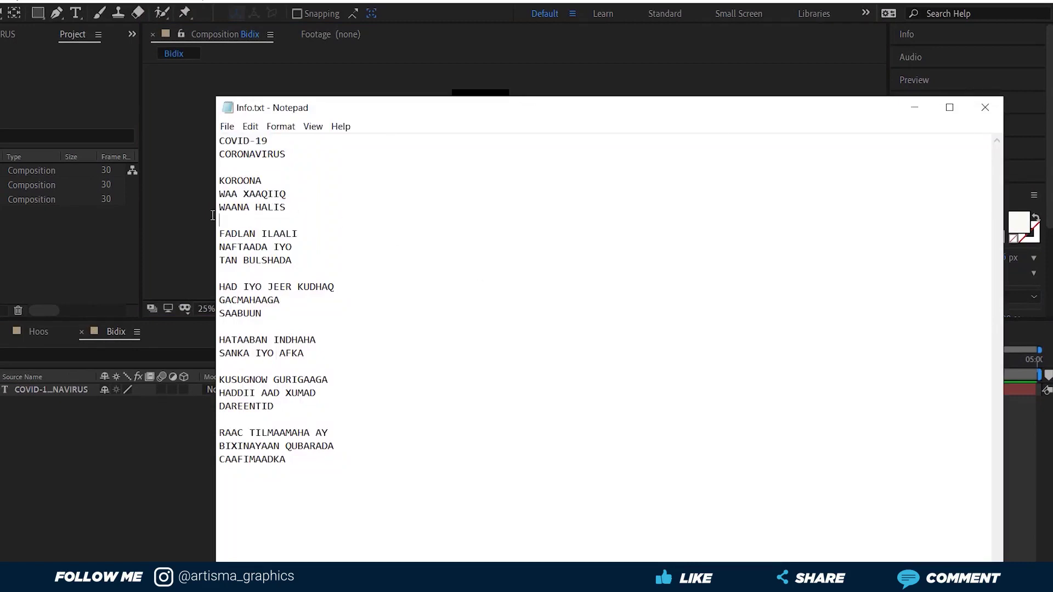
drag(213, 215, 202, 183)
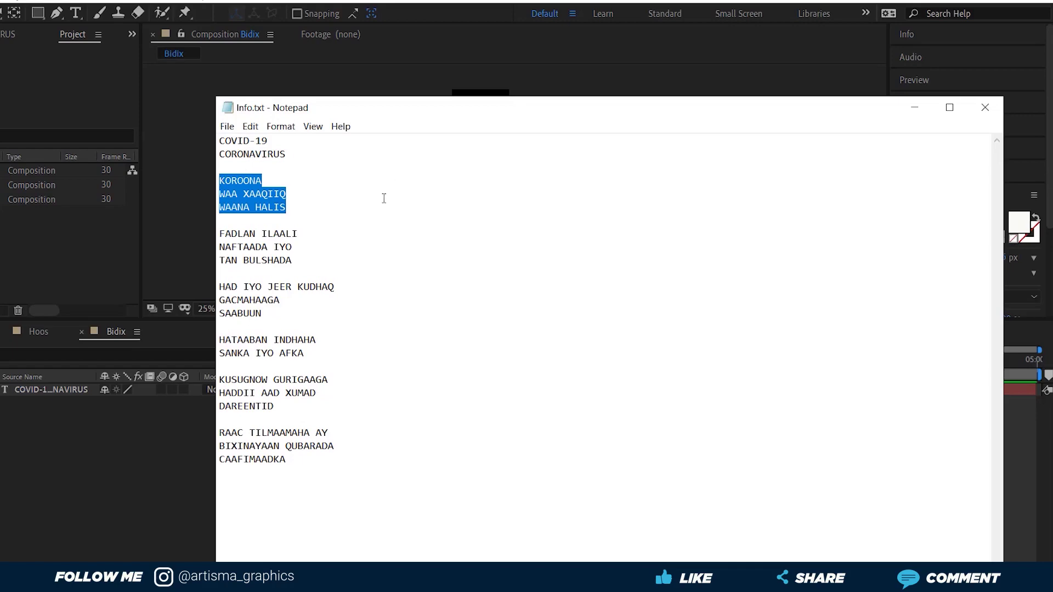
click(165, 236)
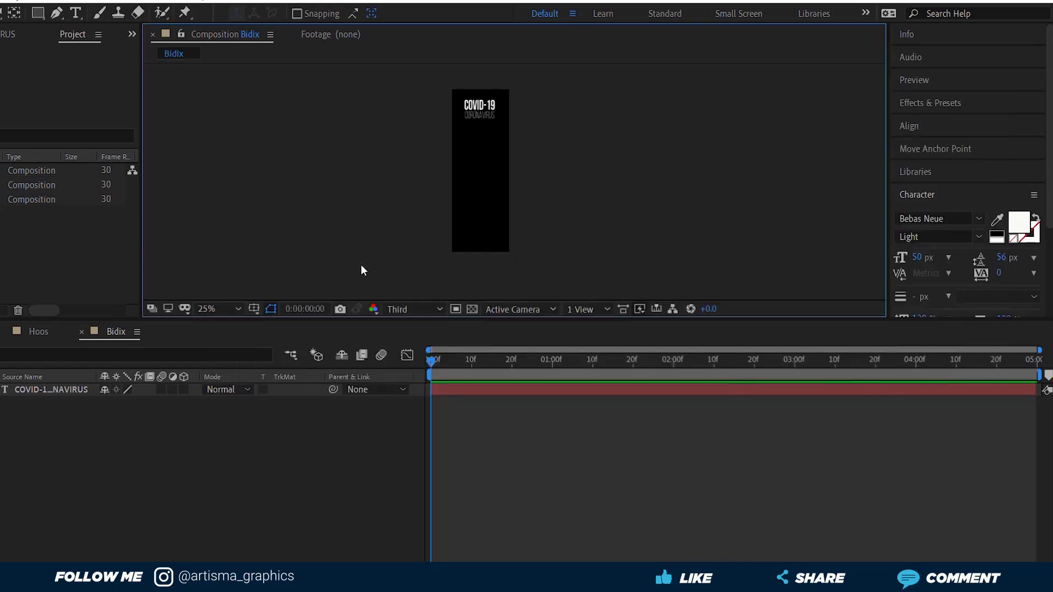
Paste the KOROONA / WAA XAAQIIQ / WAANA HALIS block as a new Bold text layer
click(75, 13)
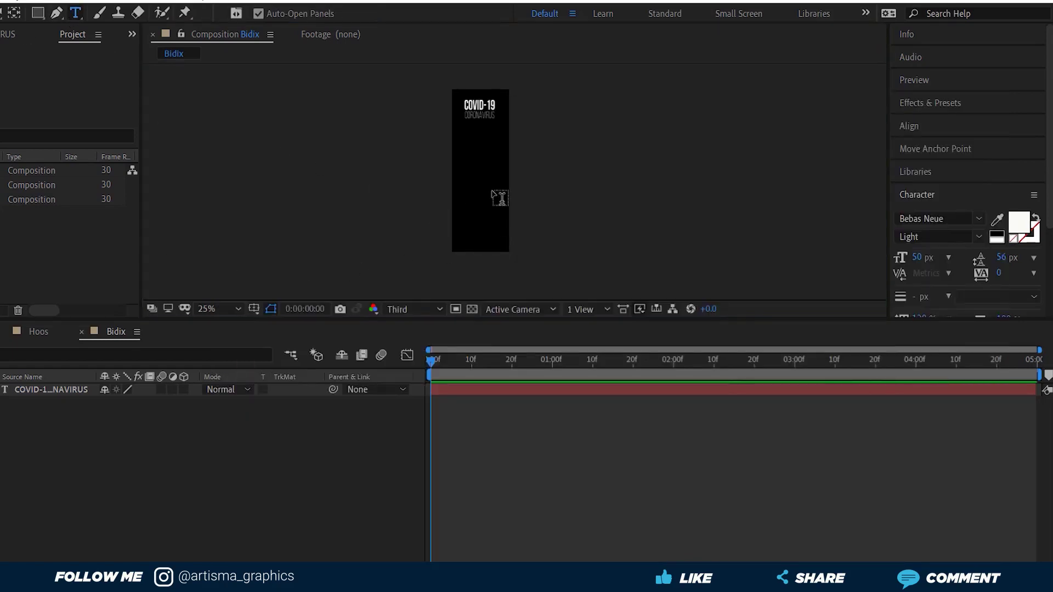
click(468, 161)
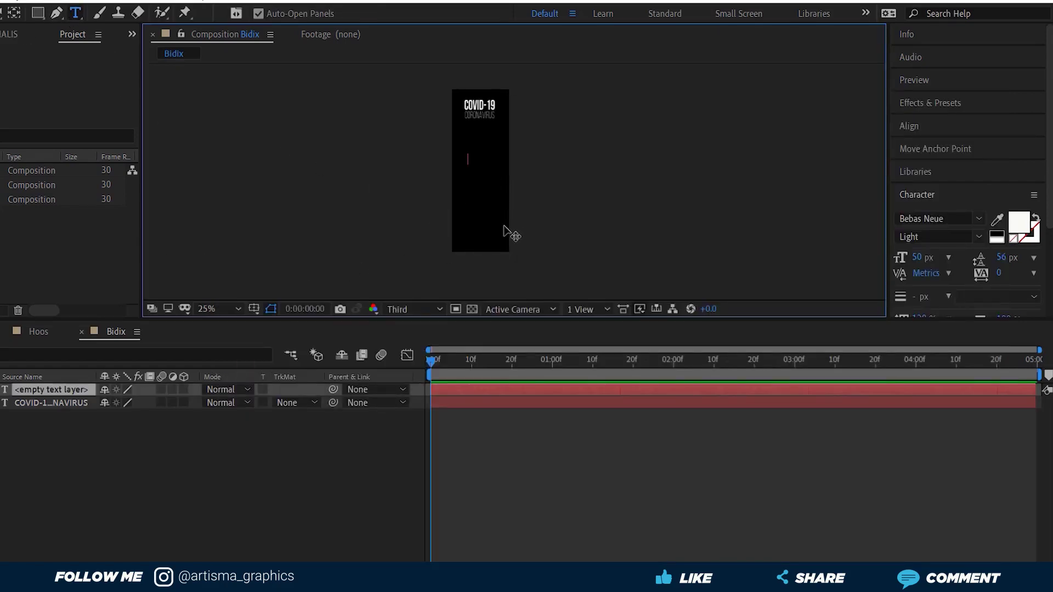
text(KOROONA WAA XAAQID WAANA HALIS)
click(1, 12)
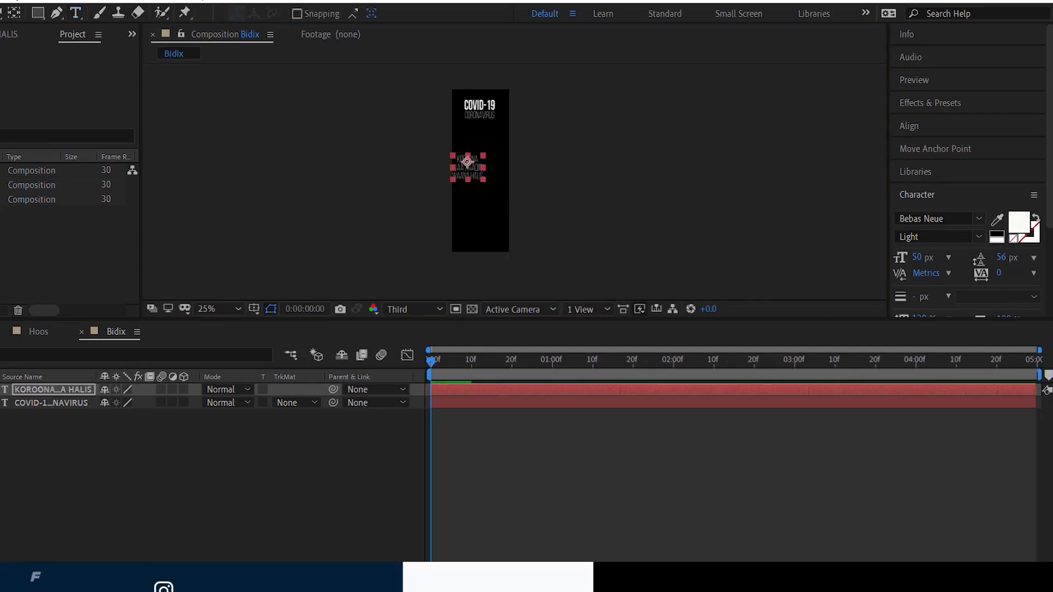
click(978, 237)
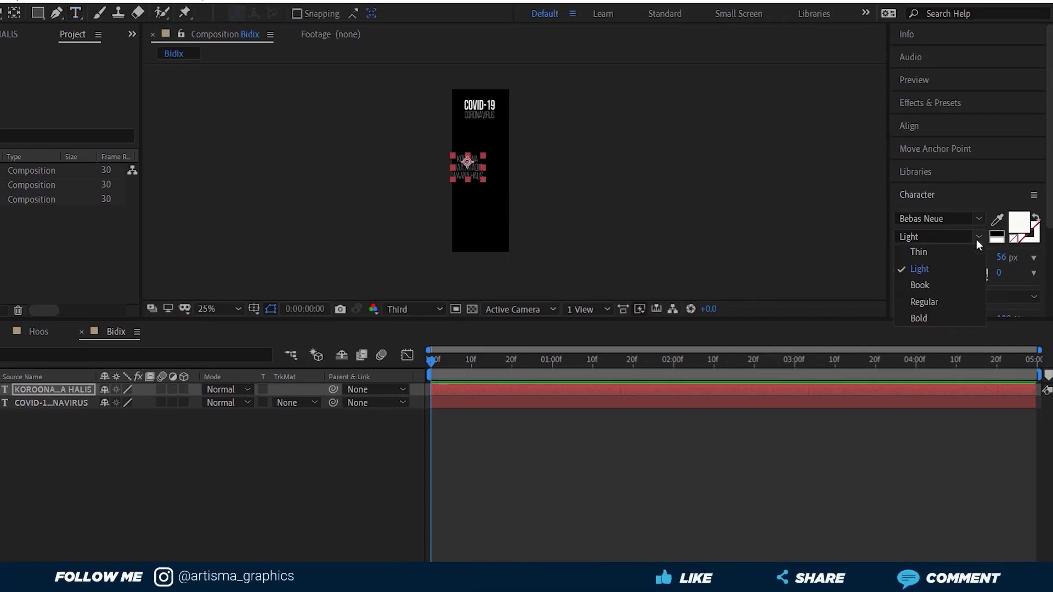
click(923, 317)
click(564, 189)
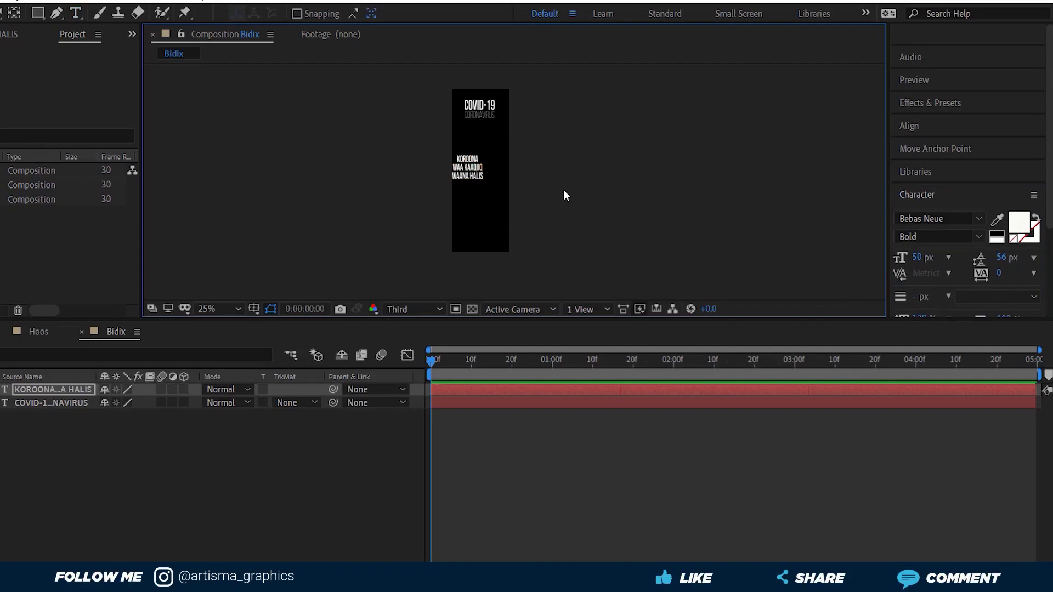
Center the KOROONA text block horizontally in the Bidix composition
click(471, 174)
key(period)
key(period)
key(period)
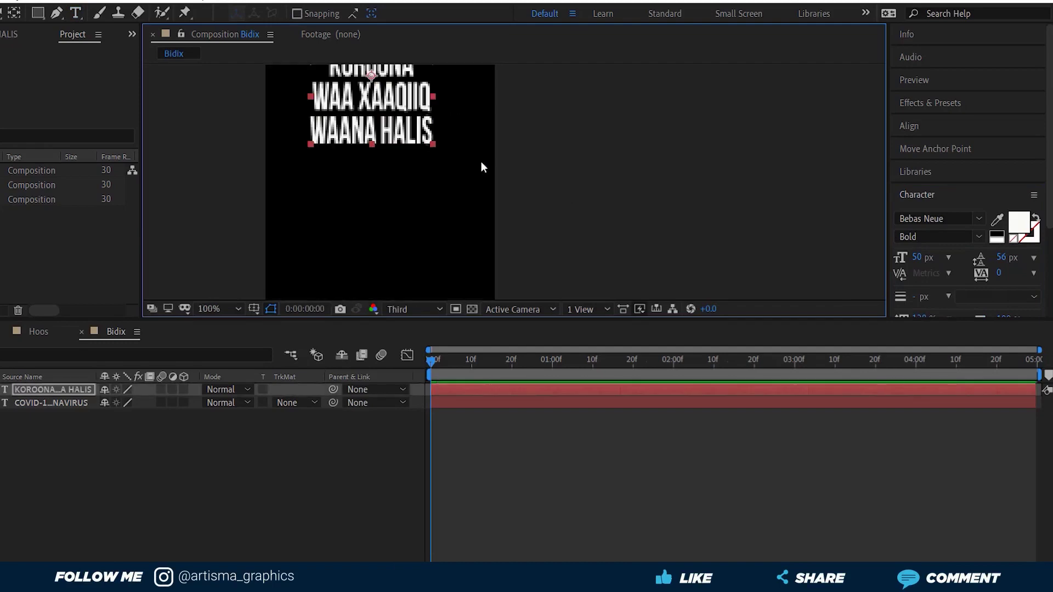
drag(414, 146, 505, 209)
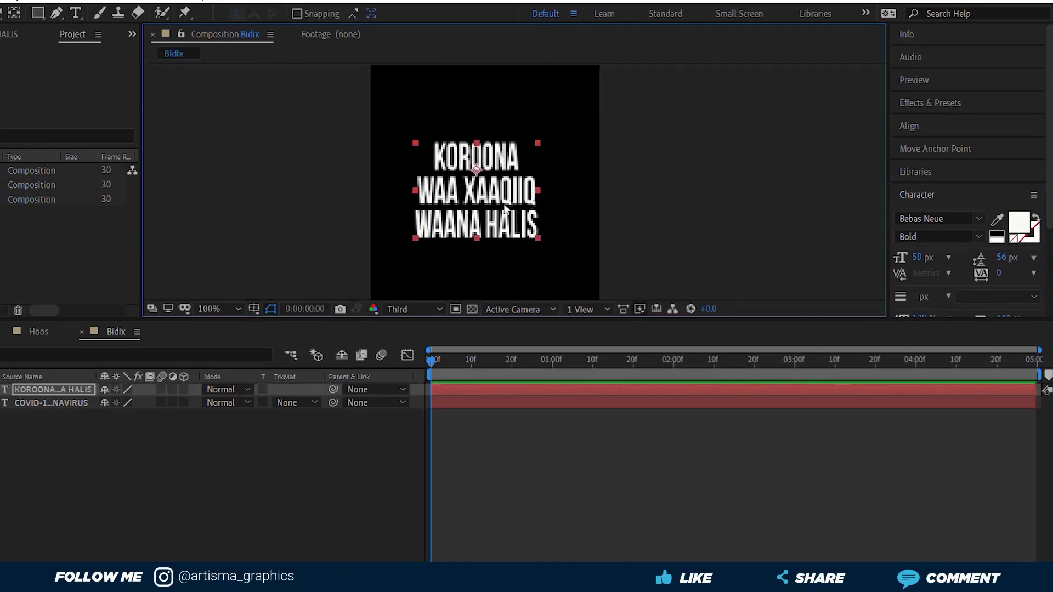
click(927, 126)
click(930, 166)
Enlarge the word KOROONA to 73 px and zoom the view back to 25%
click(679, 170)
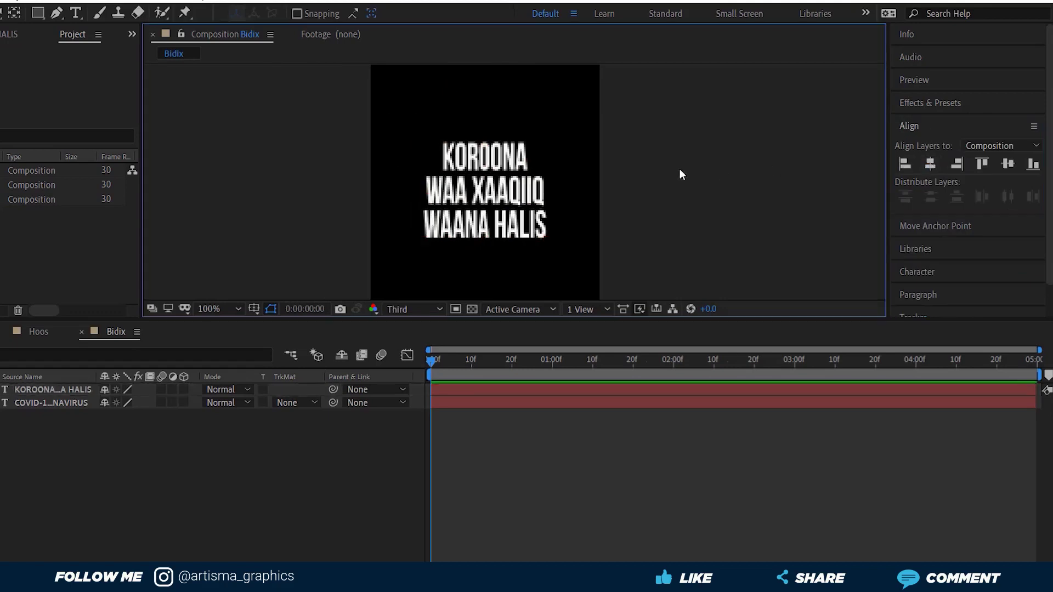
click(494, 159)
double_click(510, 159)
double_click(514, 159)
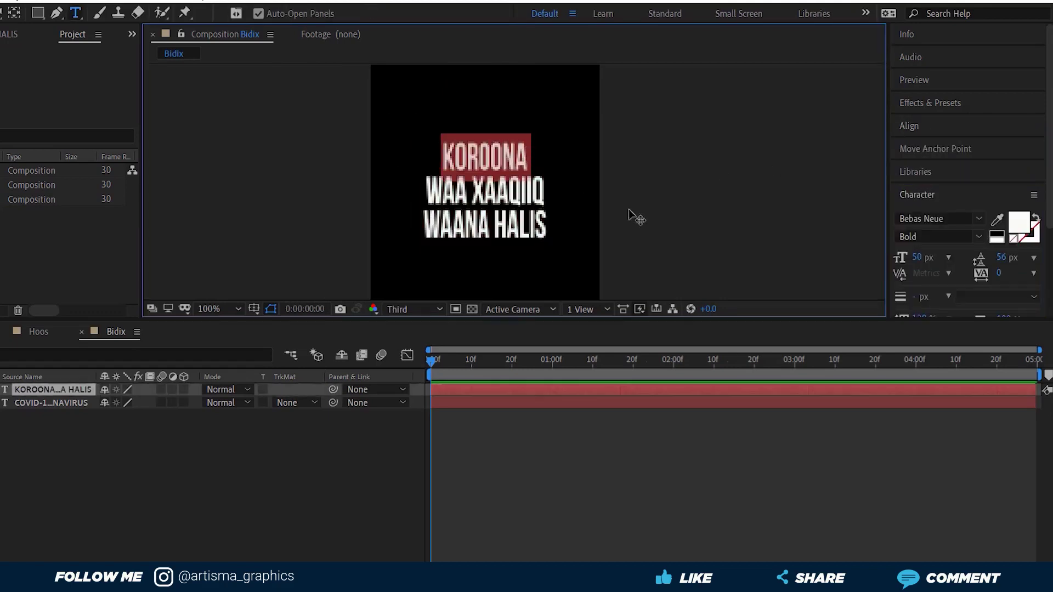
drag(917, 258, 939, 258)
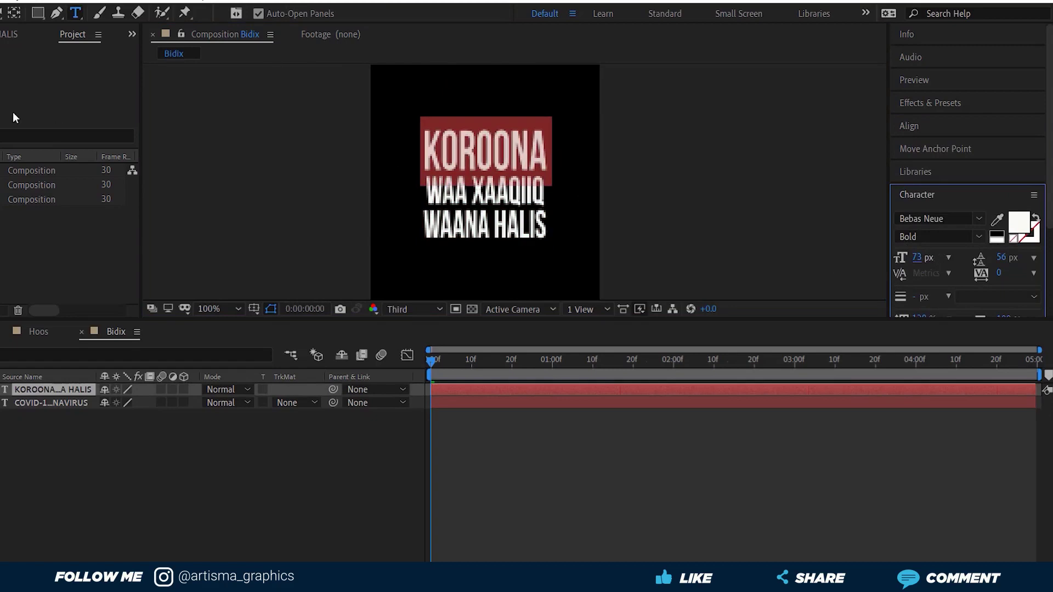
key(Escape)
key(v)
click(667, 180)
key(comma)
key(comma)
key(comma)
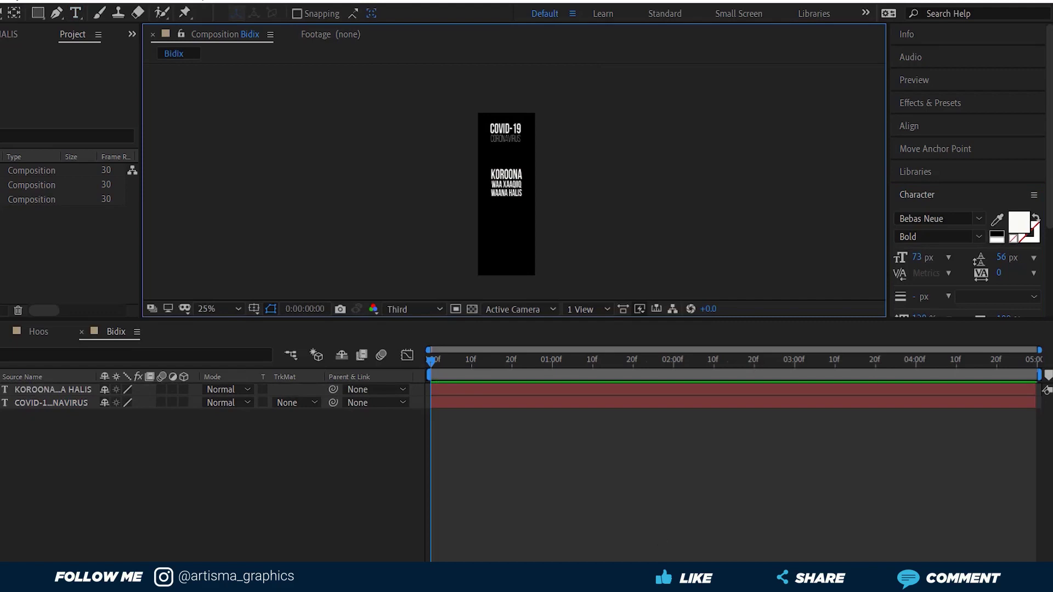
key(alt+Tab)
Copy the FADLAN ILAALI, NAFTAADA IYO and TAN BULSHADA lines from Info.txt
click(311, 258)
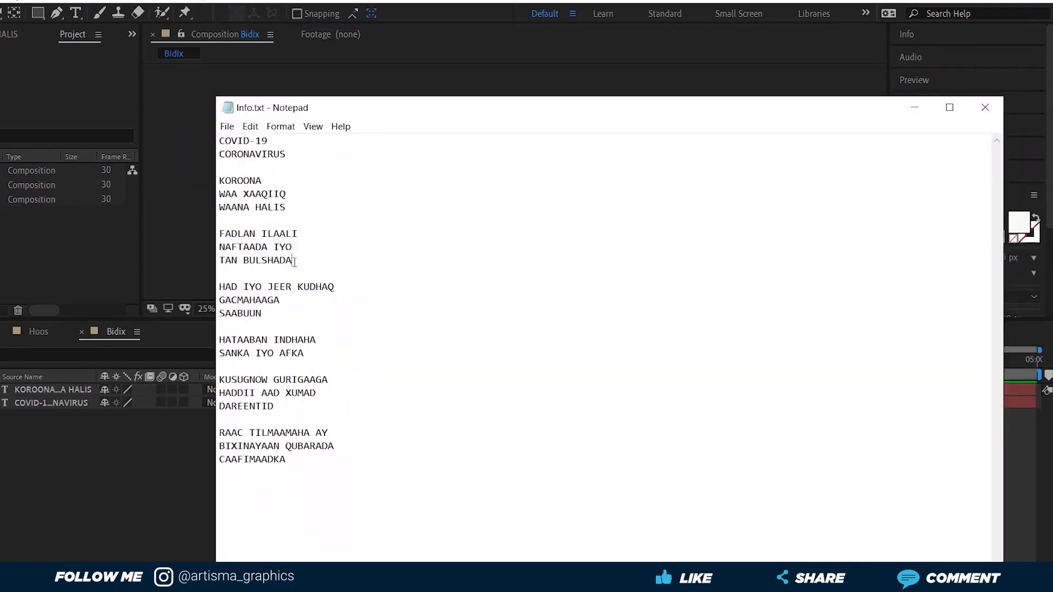
drag(295, 262, 204, 235)
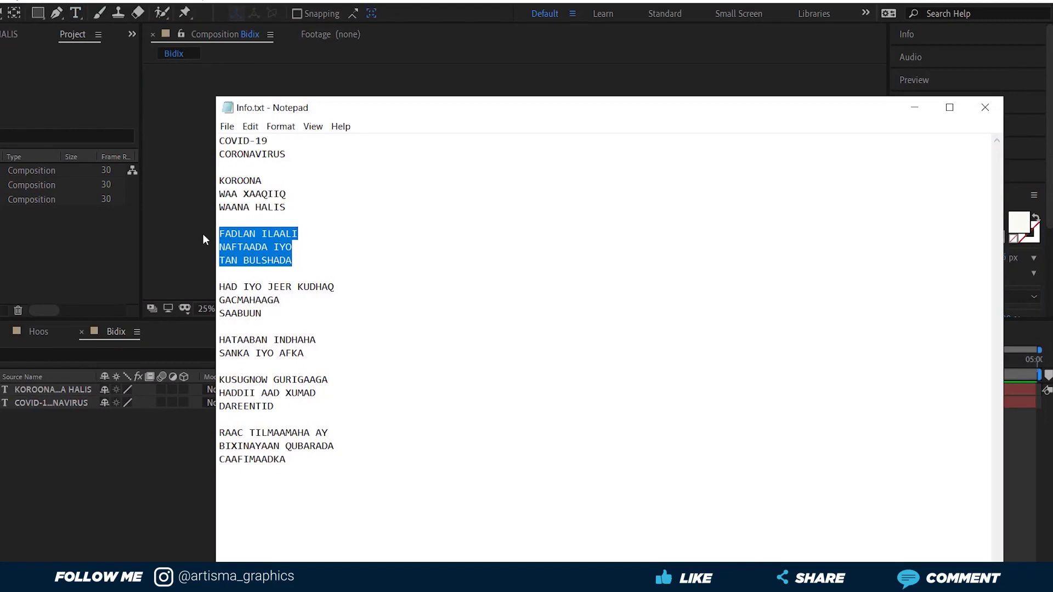
key(alt+Tab)
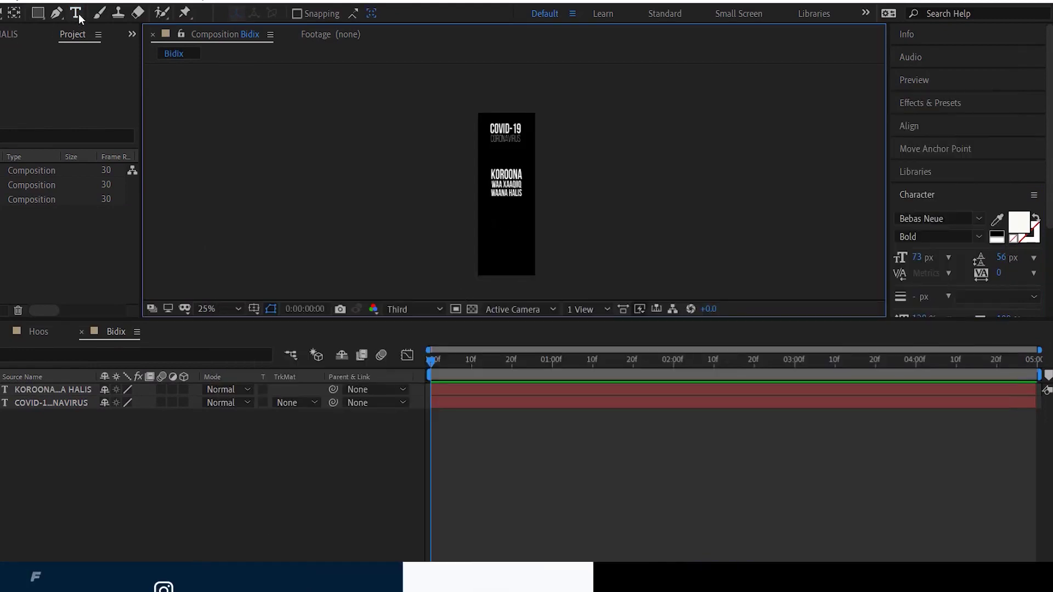
Paste the FADLAN ILAALI block as a new text layer with 63 px leading and 59 px size
click(75, 12)
click(501, 237)
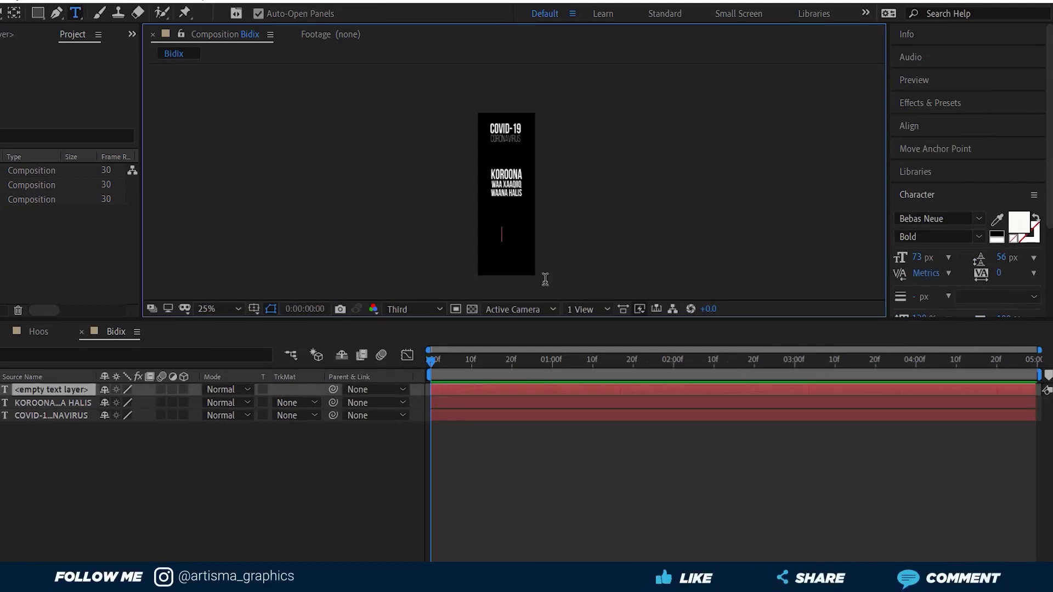
key(ctrl+v)
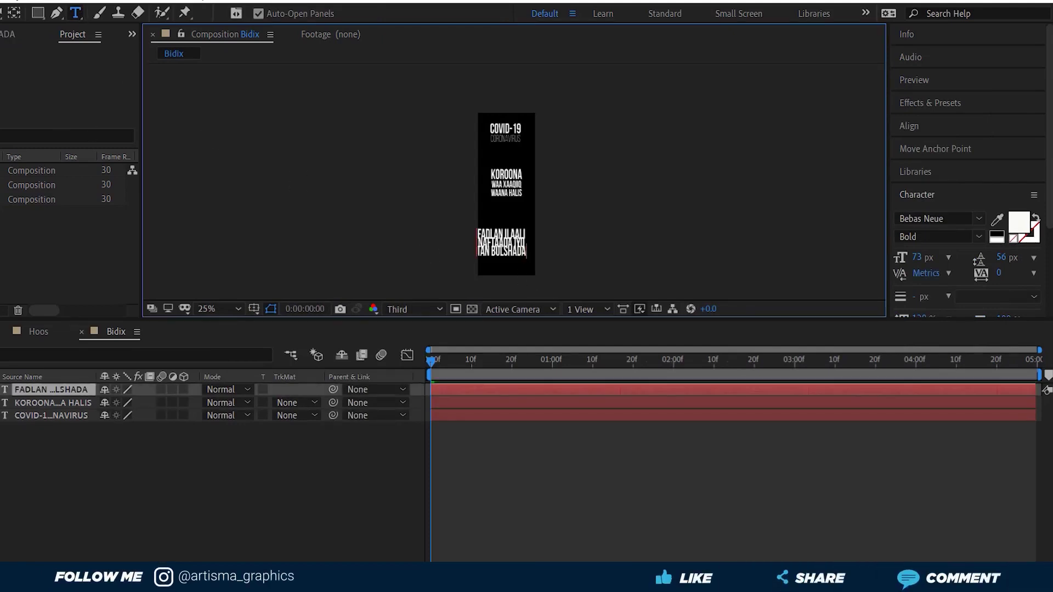
key(Escape)
key(v)
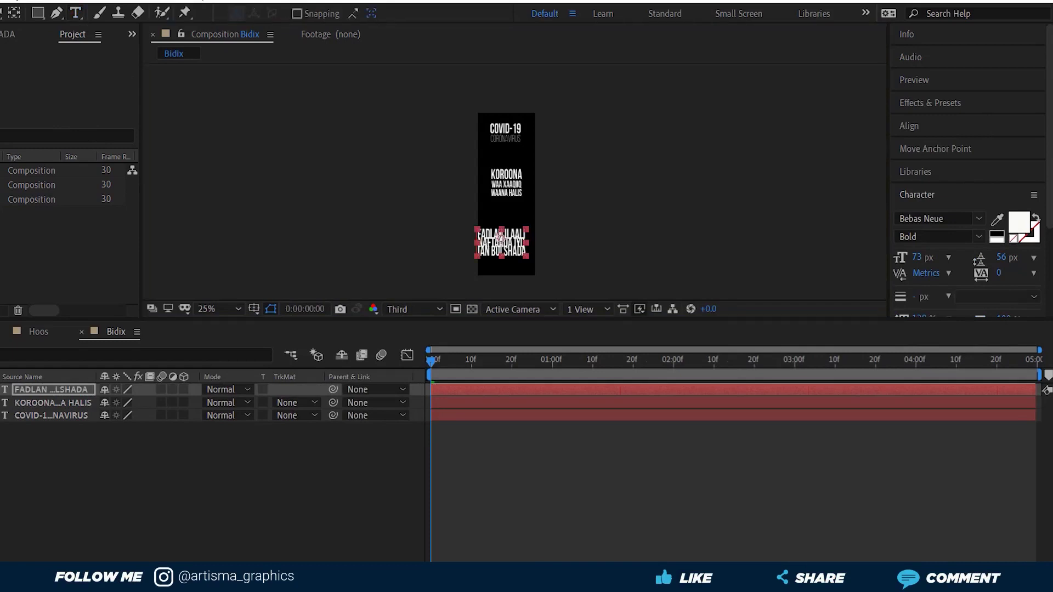
drag(500, 246, 505, 247)
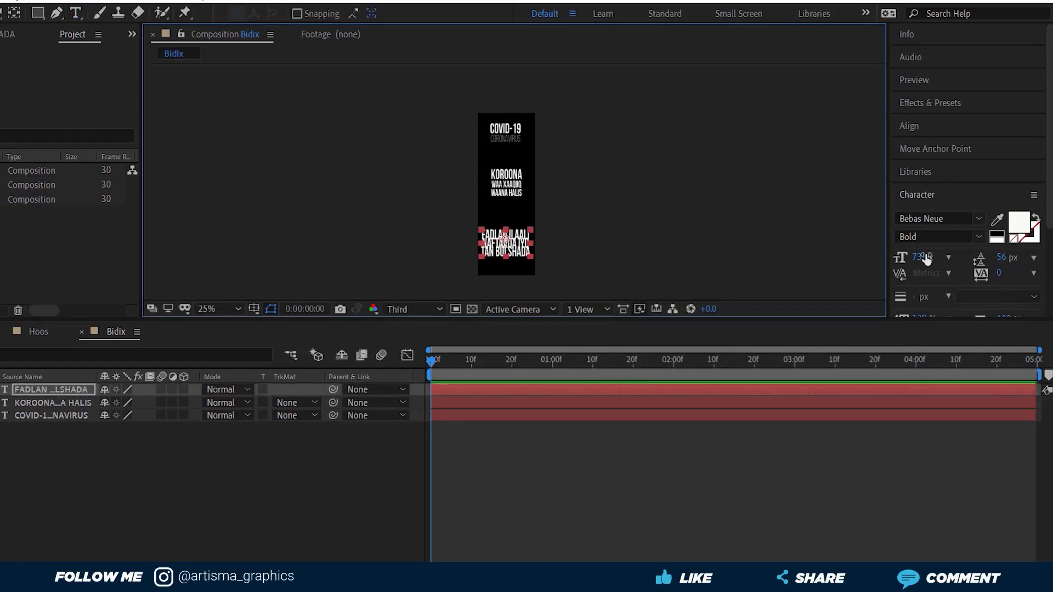
drag(983, 254, 896, 259)
click(613, 254)
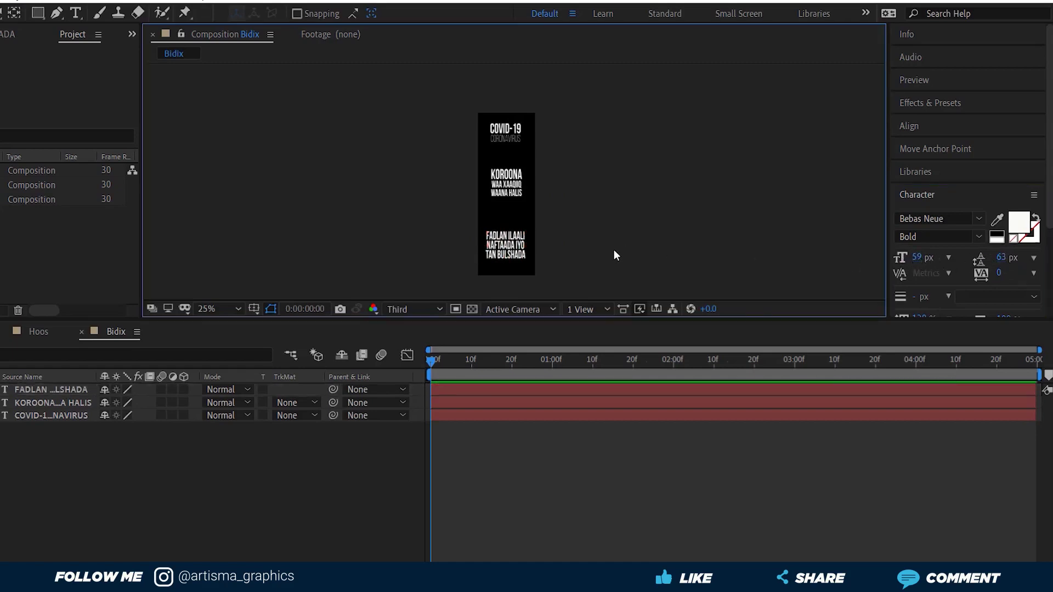
click(505, 242)
Center the FADLAN and COVID-19 layers horizontally and nudge the KOROONA block slightly down
click(908, 126)
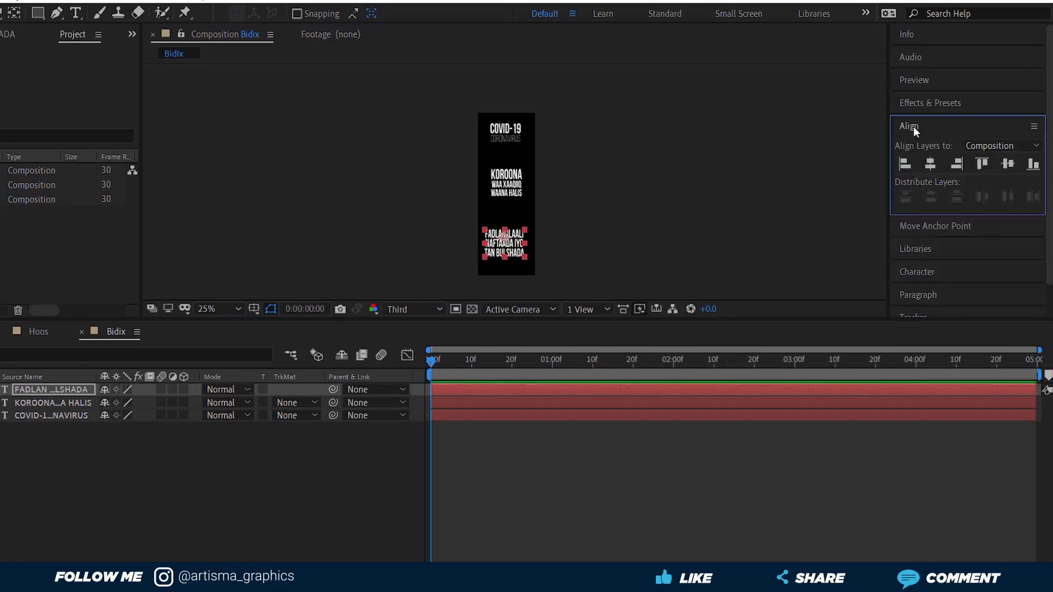
click(931, 163)
click(712, 176)
click(513, 130)
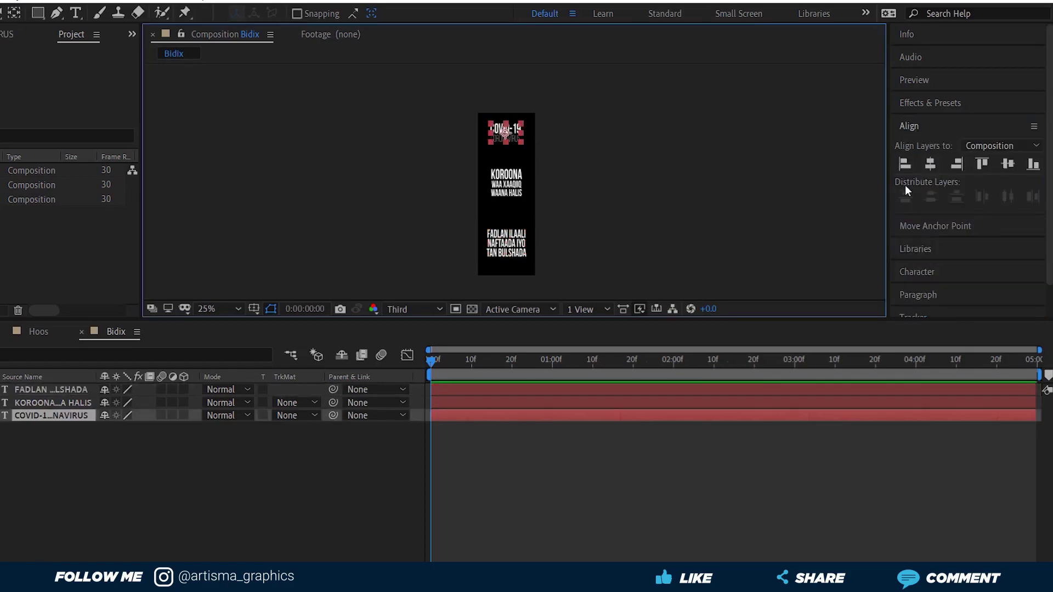
click(931, 164)
click(464, 215)
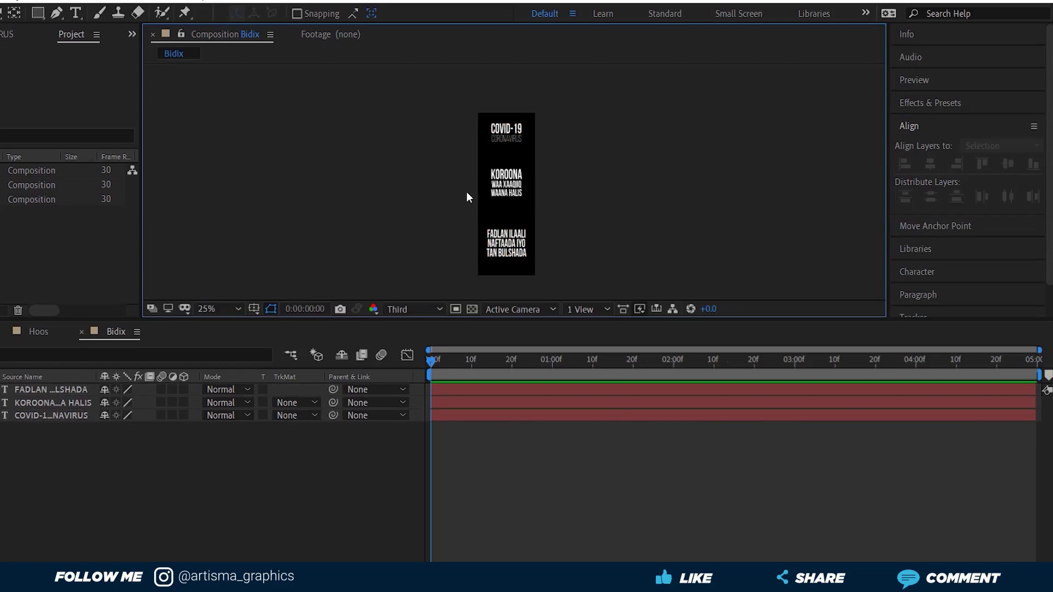
click(506, 182)
key(shift+Down)
key(shift+Down)
key(shift+Down)
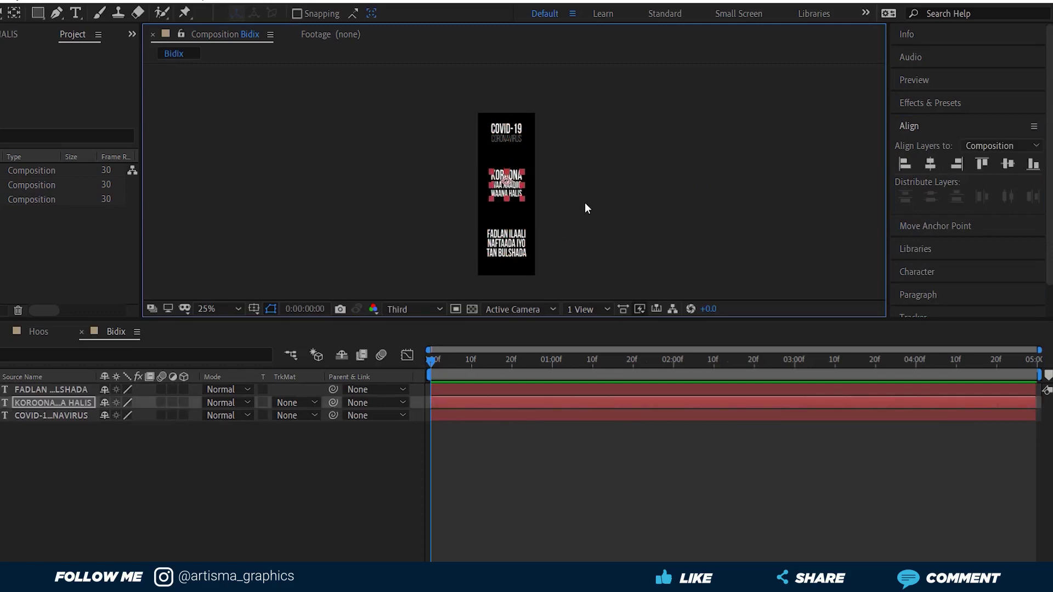
key(shift+Down)
key(shift+Down)
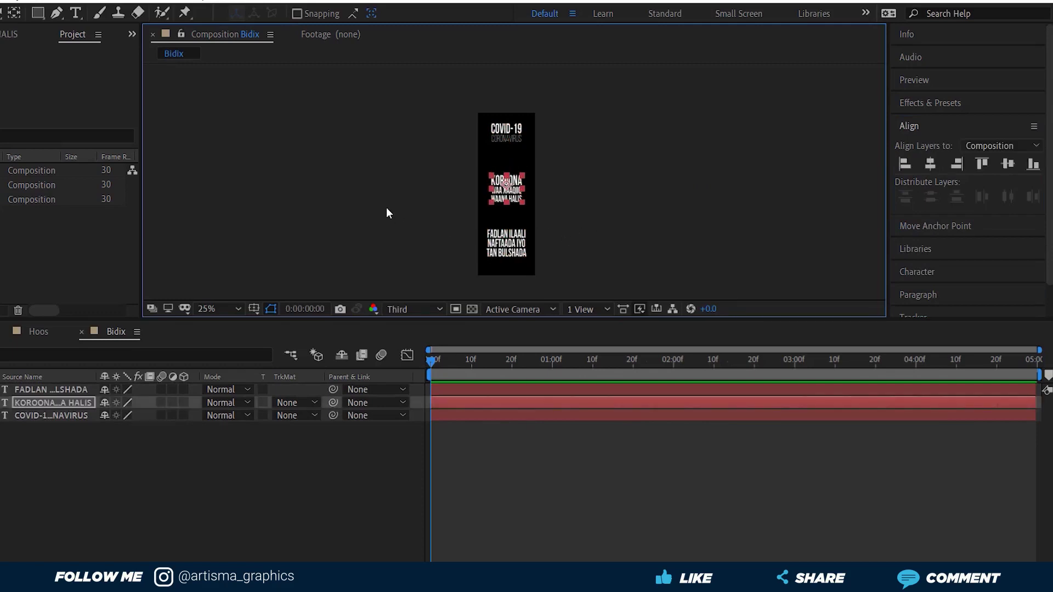
click(384, 207)
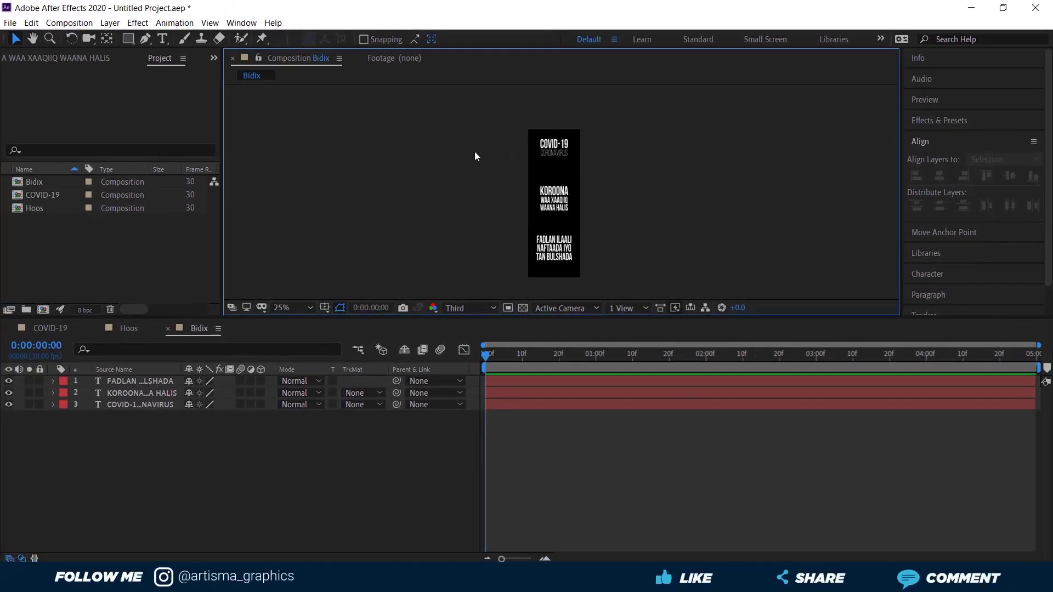
click(547, 202)
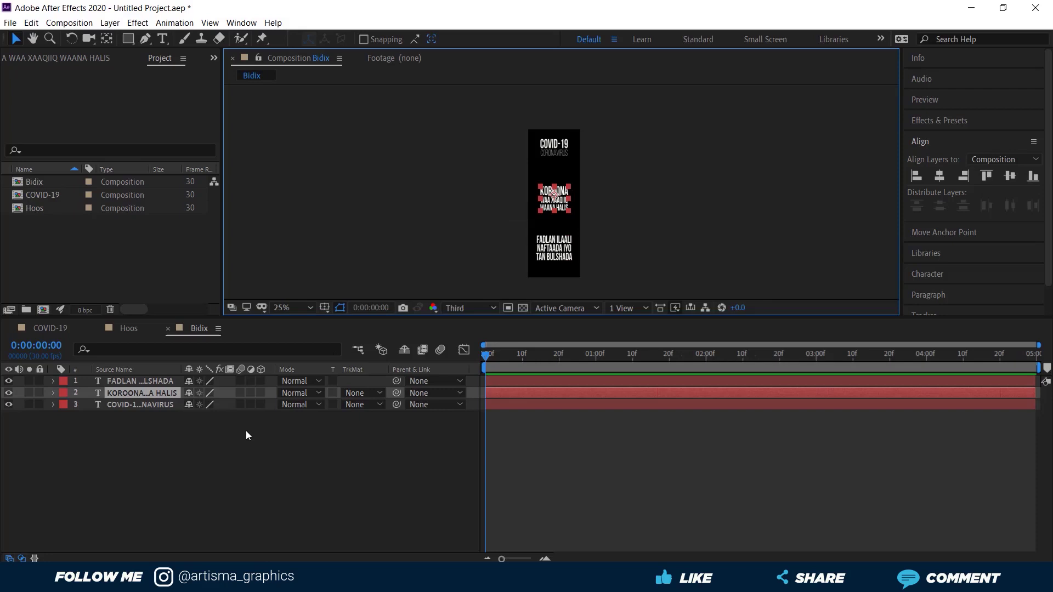
Apply the Typewriter preset from Effects & Presets to the KOROONA text layer
click(938, 120)
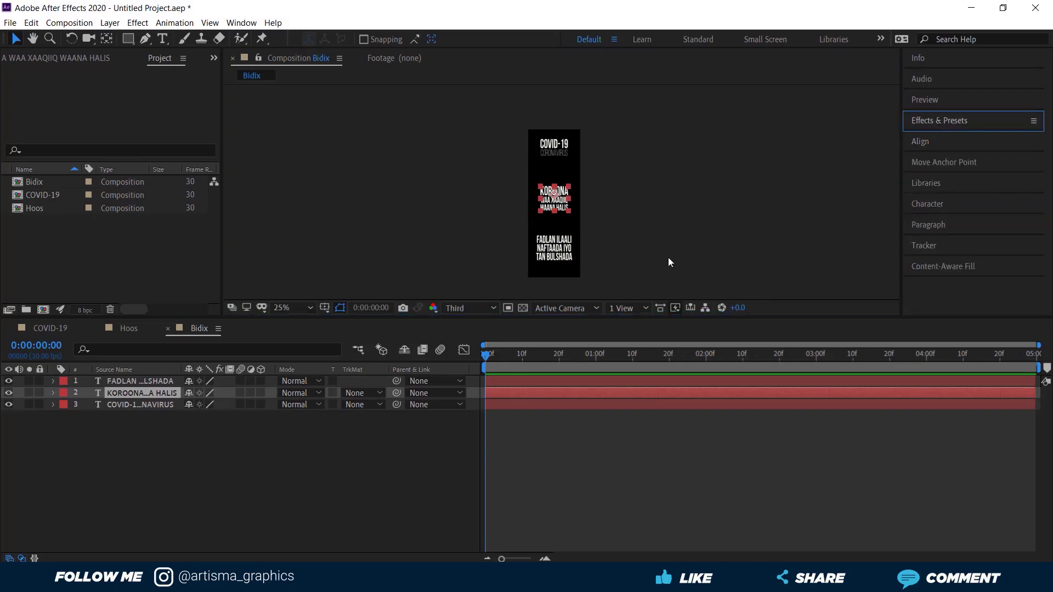
click(939, 122)
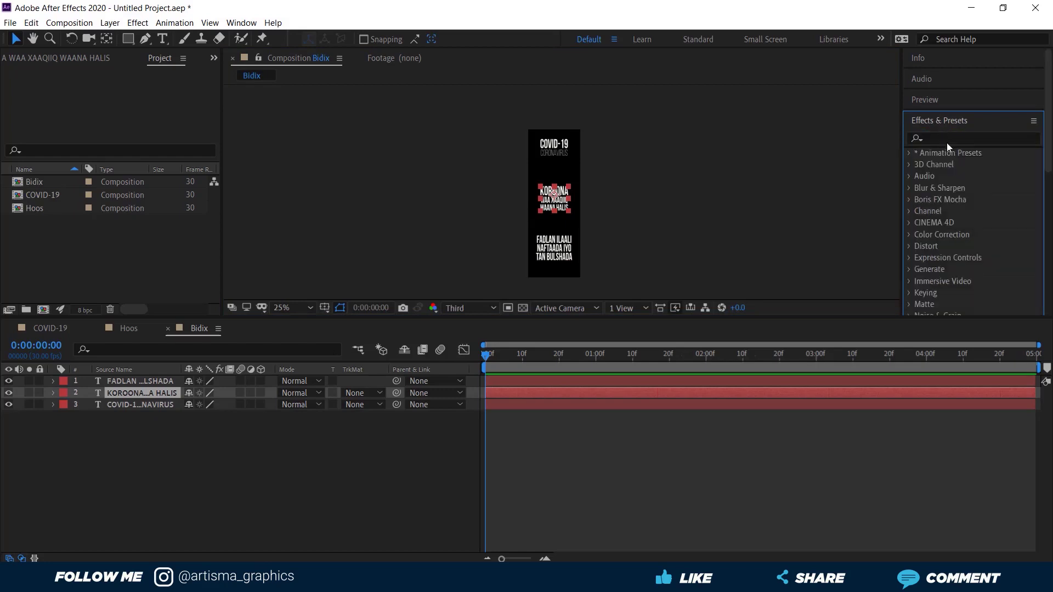
click(943, 138)
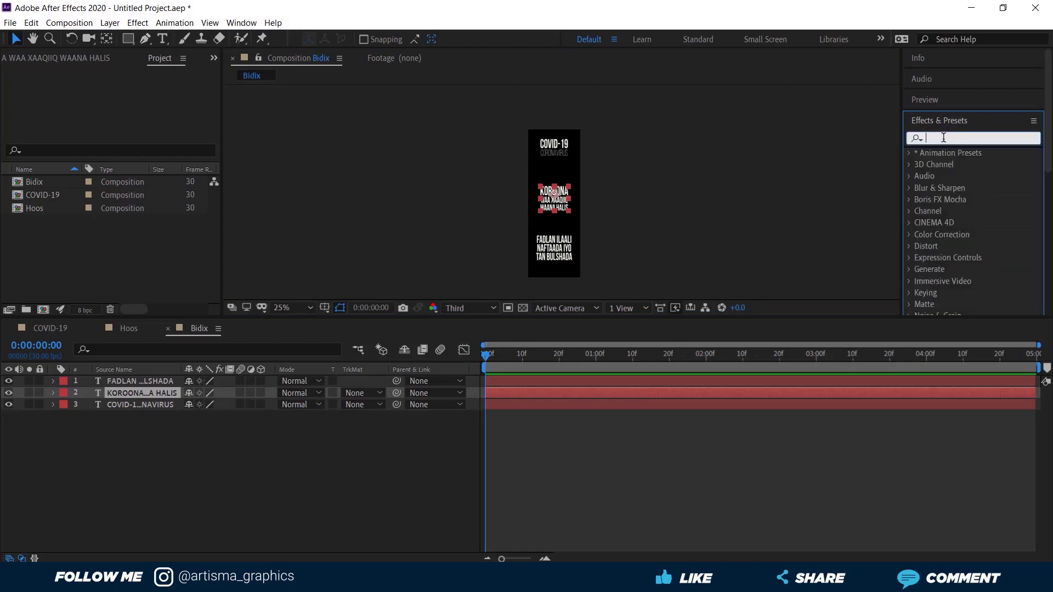
text(type)
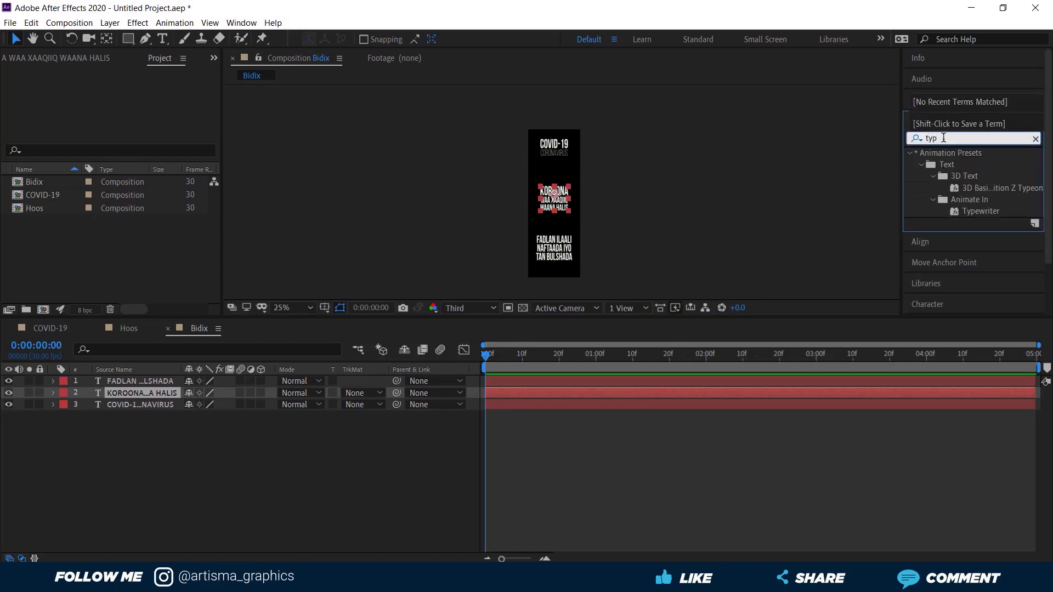
drag(986, 210, 563, 193)
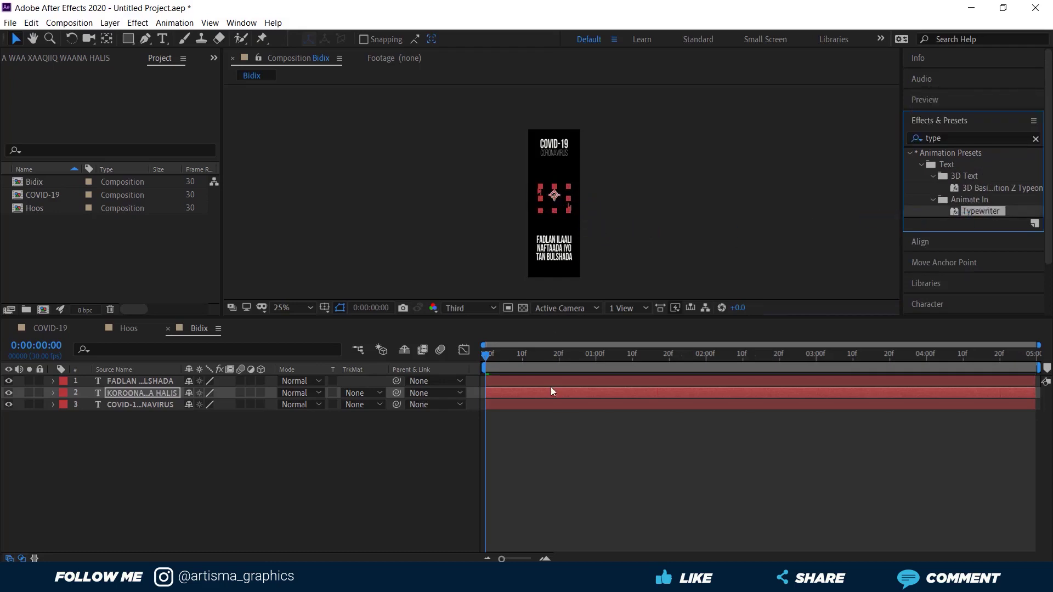
Move the Typewriter end keyframe to about 1 second and Easy Ease both keyframes
click(139, 394)
key(u)
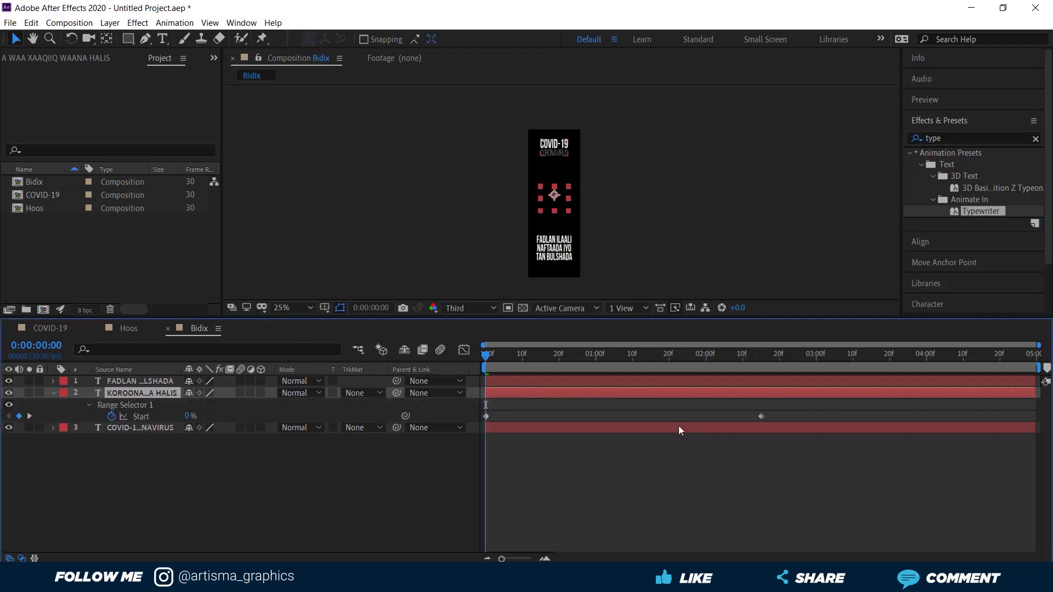
key(F2)
drag(762, 416, 721, 417)
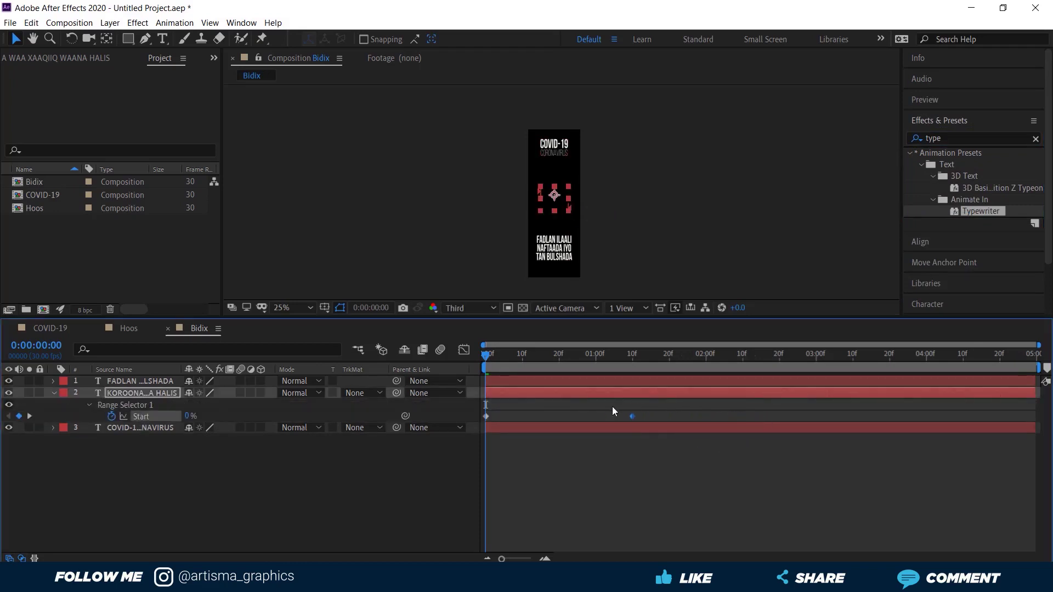
drag(632, 417, 475, 424)
right_click(597, 418)
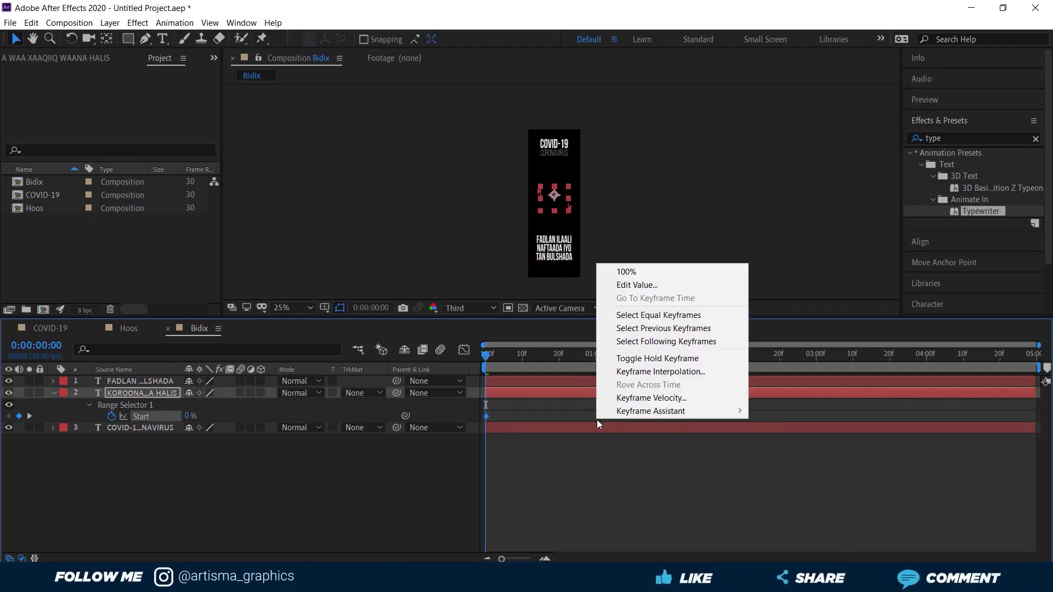
mouse_move(679, 412)
click(779, 446)
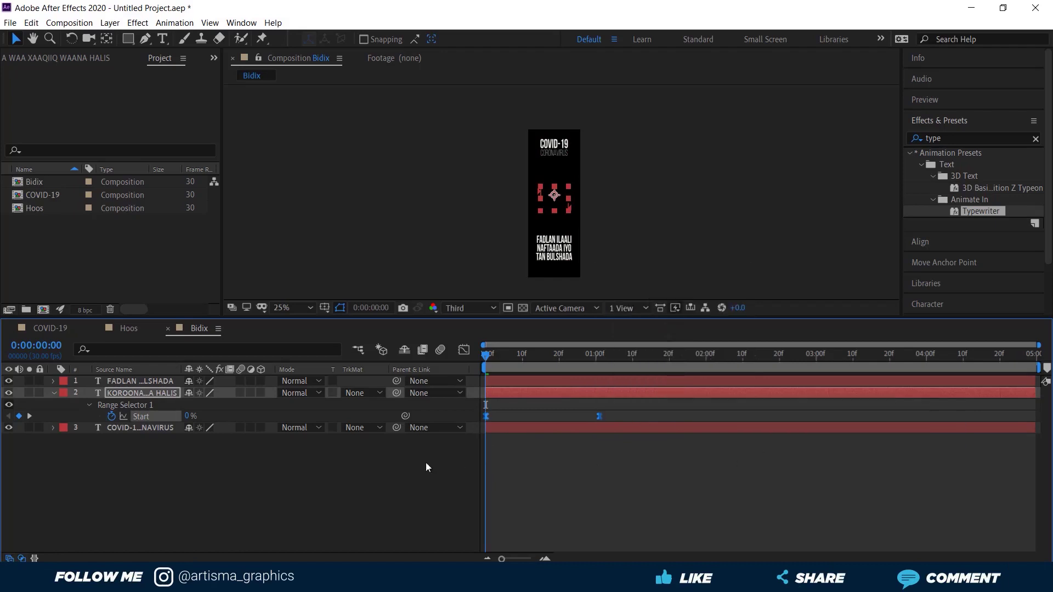
click(382, 462)
Apply Typewriter to the FADLAN layer, end keyframe at 1 second, both keyframes Easy Eased
click(54, 393)
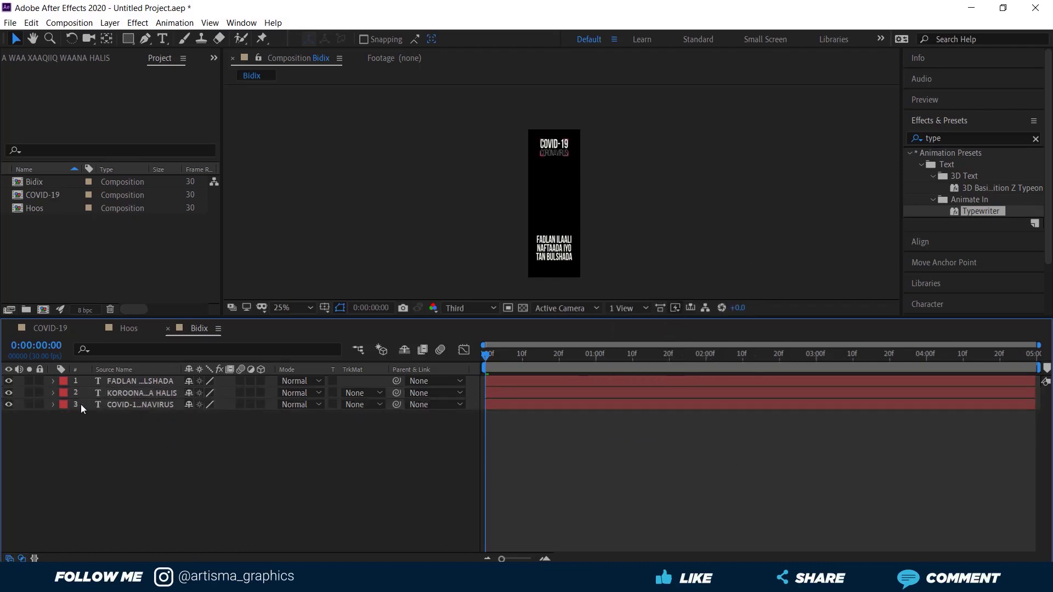
click(143, 380)
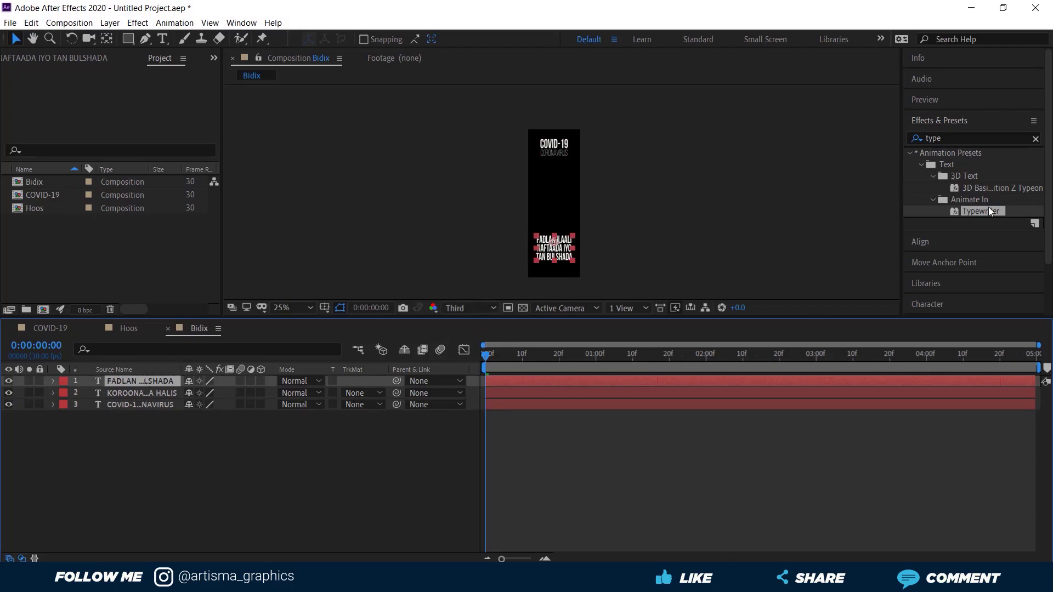
drag(988, 211, 551, 257)
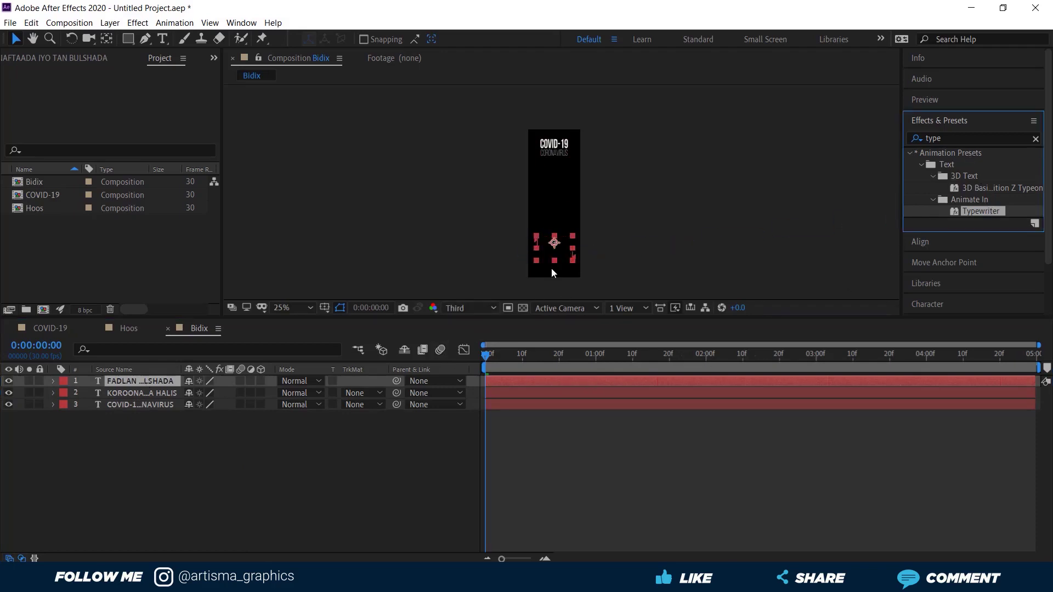
click(515, 384)
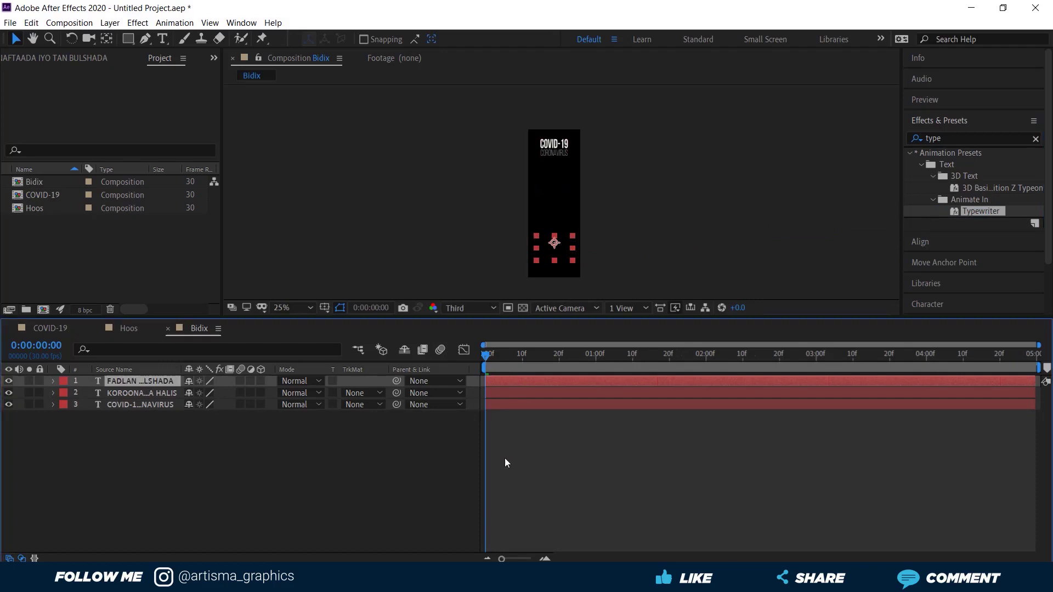
key(u)
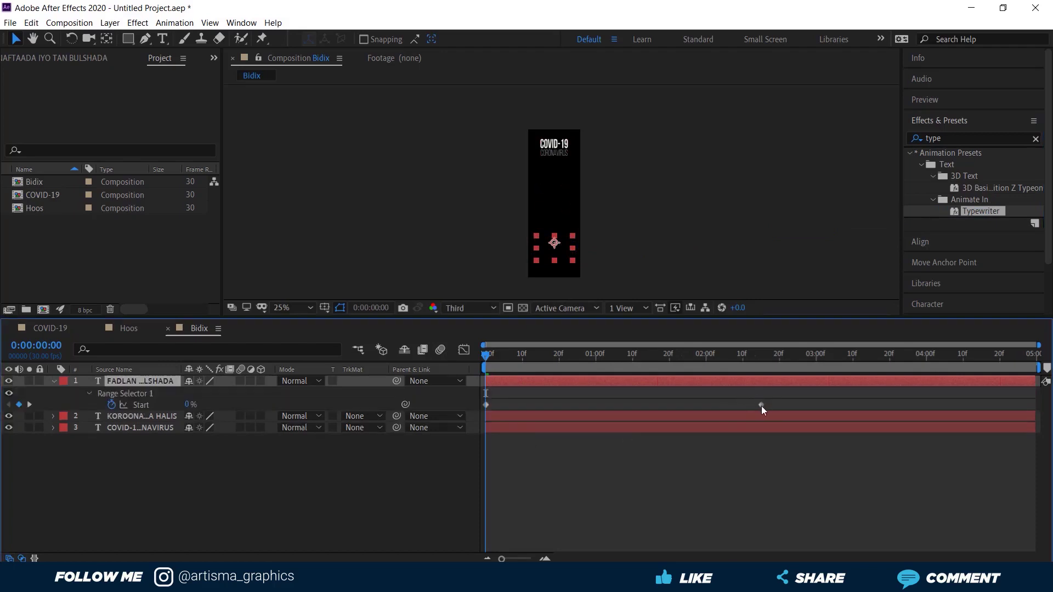
drag(761, 406, 473, 418)
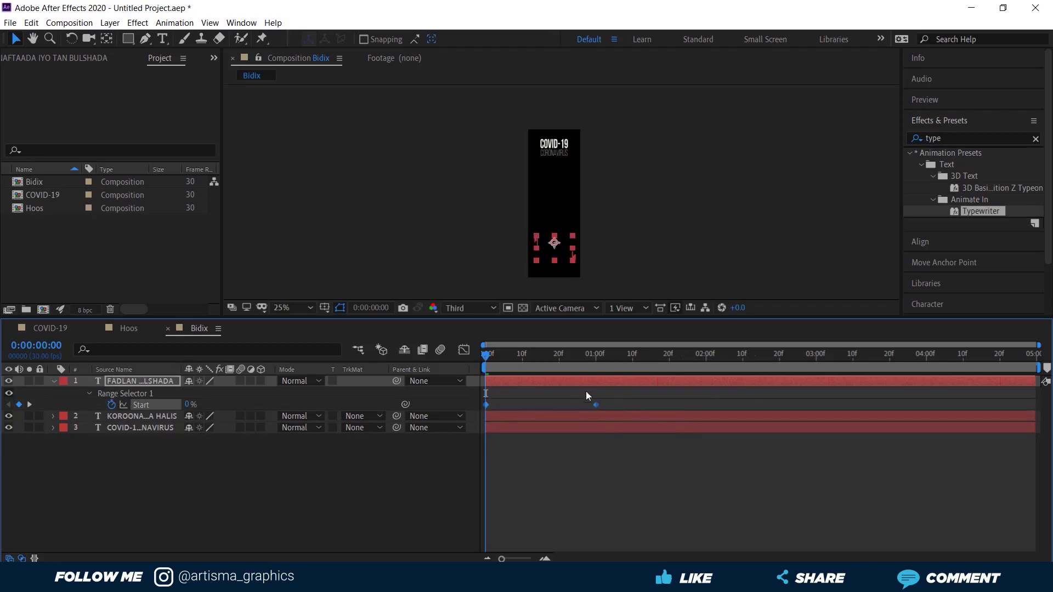
right_click(595, 405)
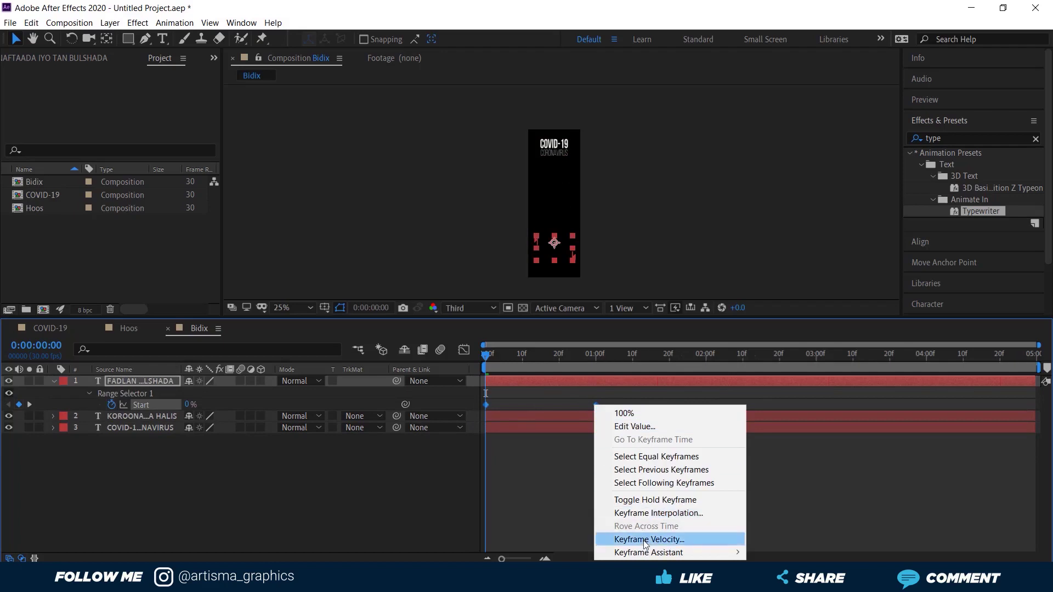
mouse_move(649, 554)
click(767, 472)
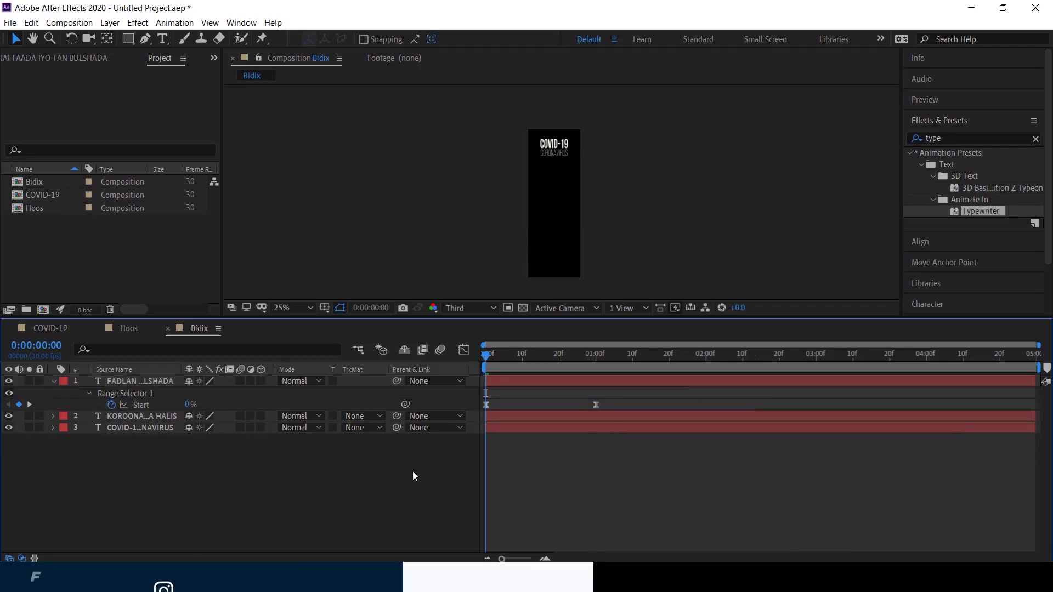
click(54, 382)
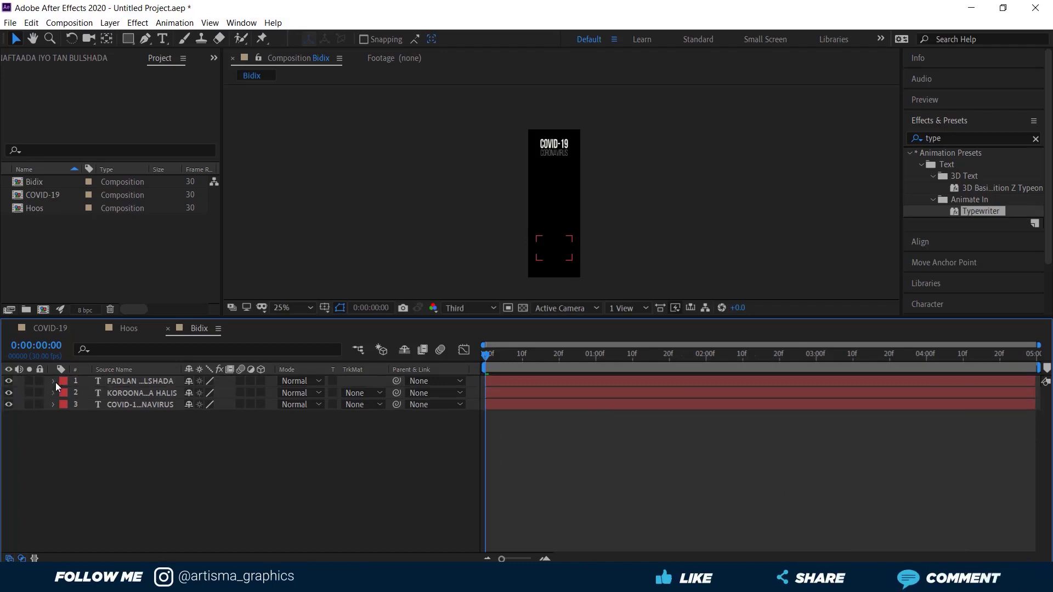
click(140, 396)
In the Graph Editor, reshape both layers' Start speed curves to spike early and taper off
ctrl+click(140, 381)
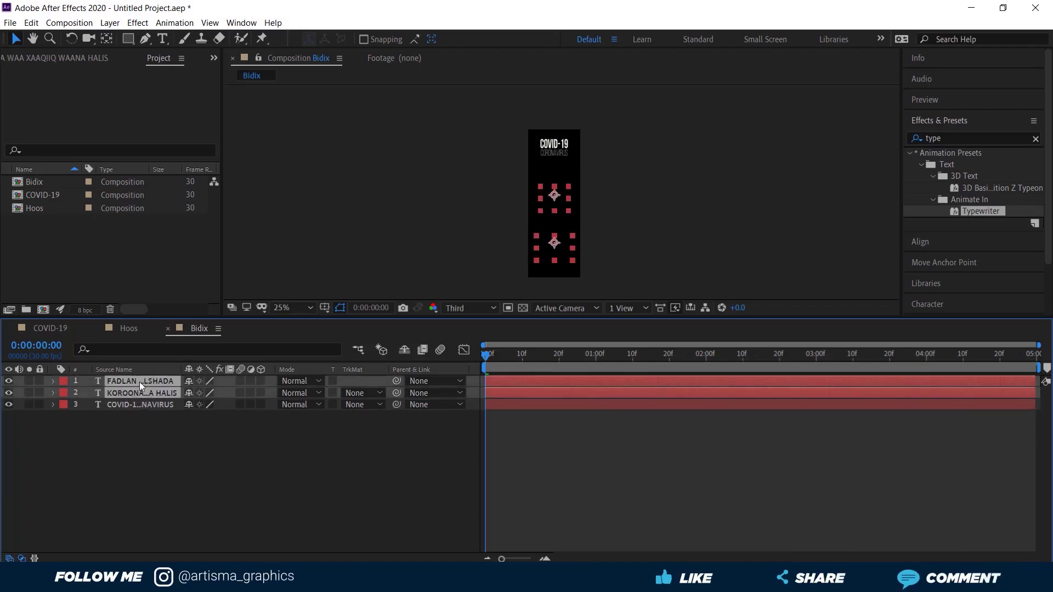
key(u)
drag(637, 403, 470, 446)
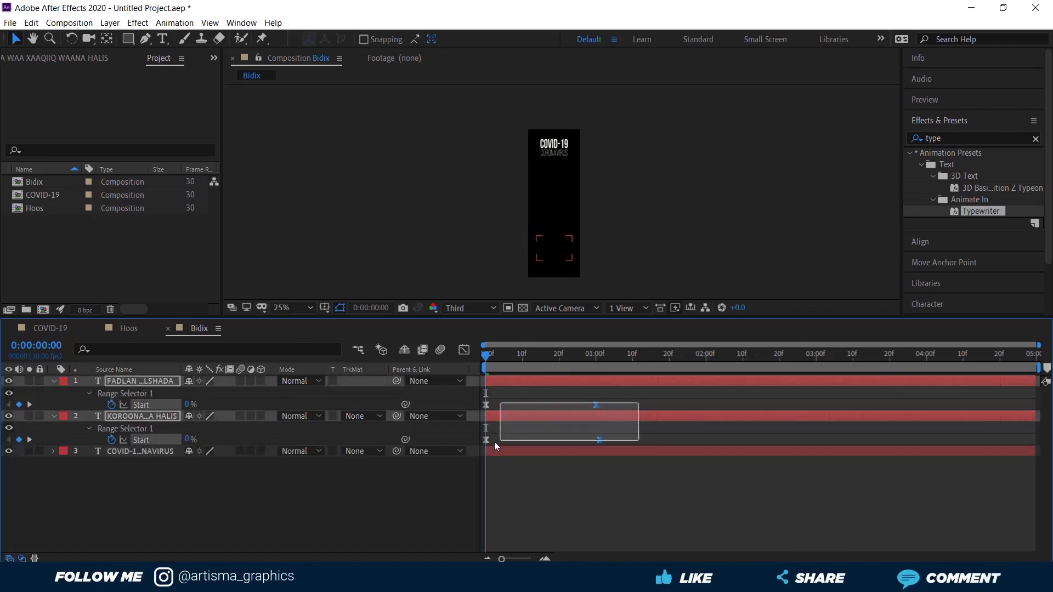
click(464, 349)
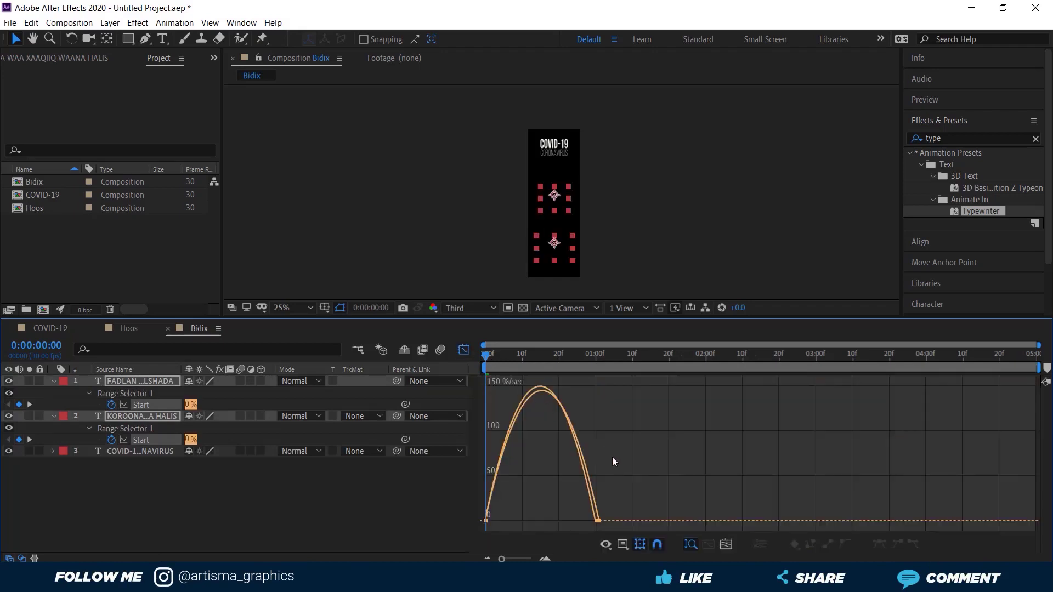
drag(578, 521, 543, 515)
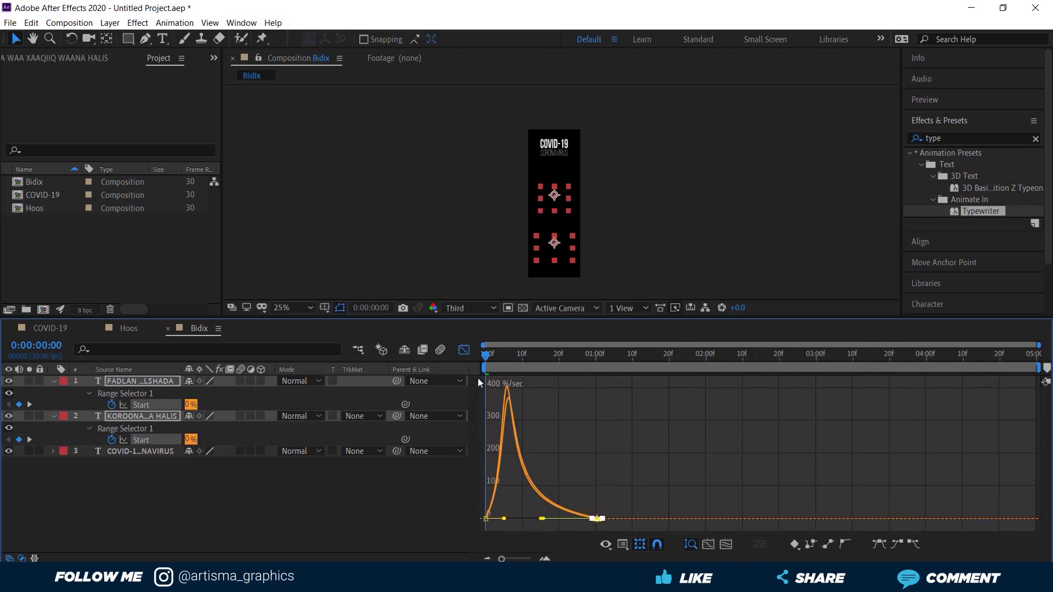
click(463, 350)
click(657, 243)
Preview the current text typewriter animation
click(931, 102)
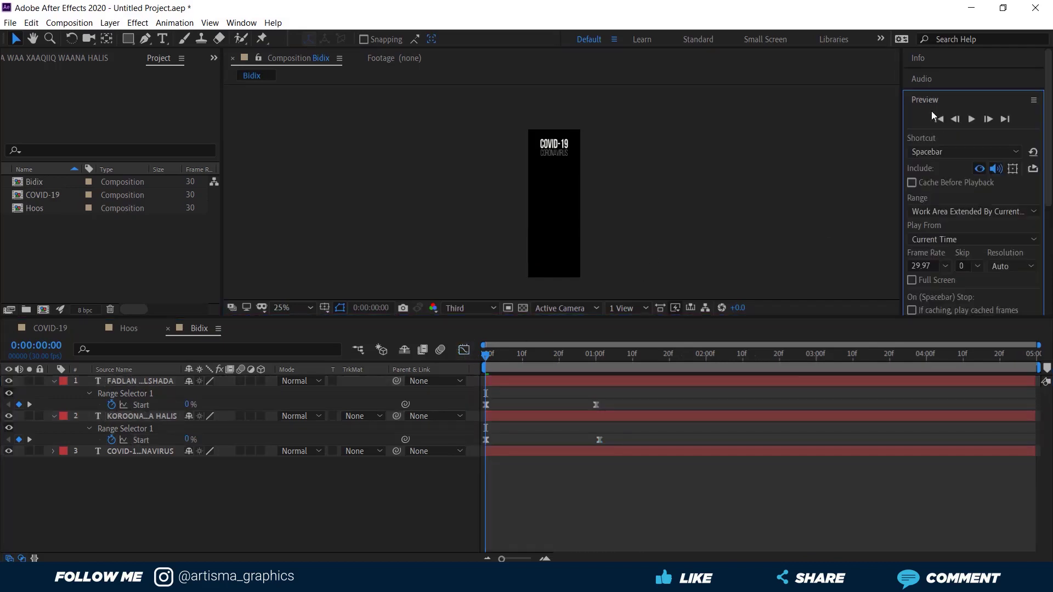
click(975, 120)
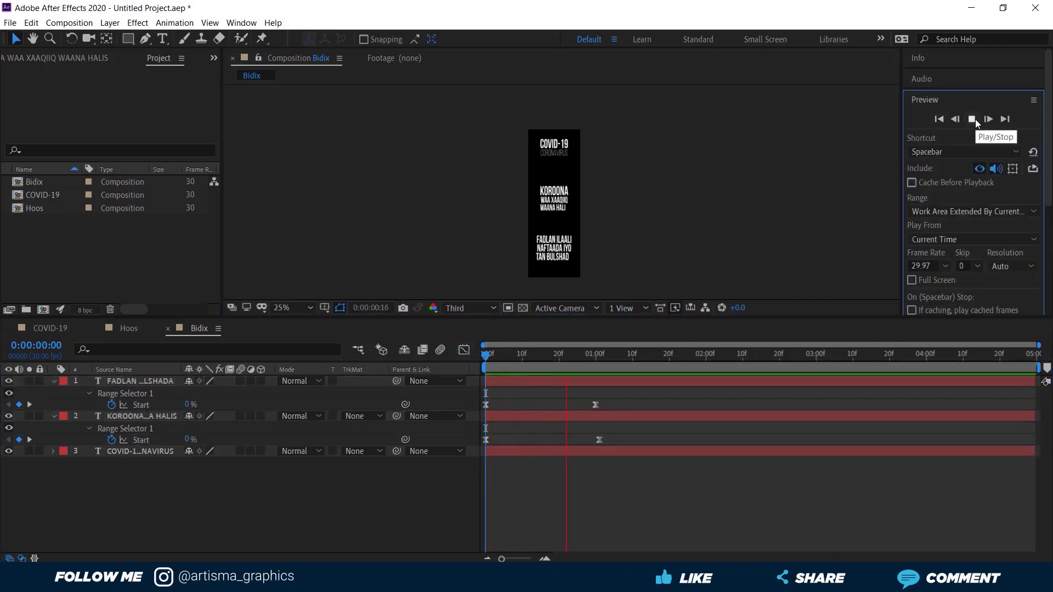
click(974, 120)
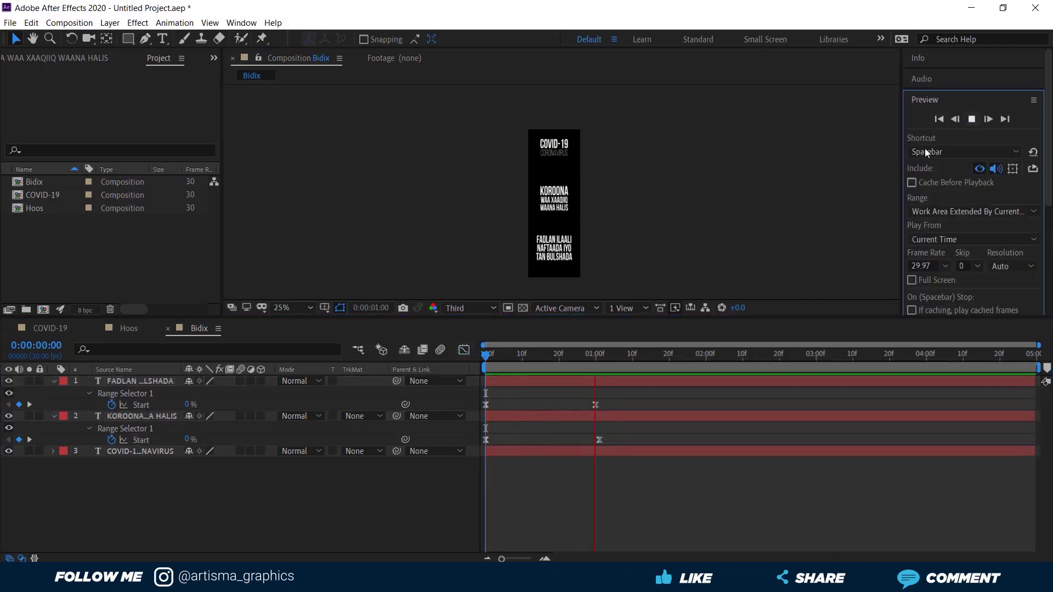
Shift FADLAN's Typewriter keyframes about 14 frames later, re-preview, and collapse the FADLAN and KOROONA layers
click(619, 403)
mouse_move(506, 411)
mouse_down()
mouse_move(483, 406)
mouse_move(533, 408)
mouse_up()
click(954, 127)
click(970, 119)
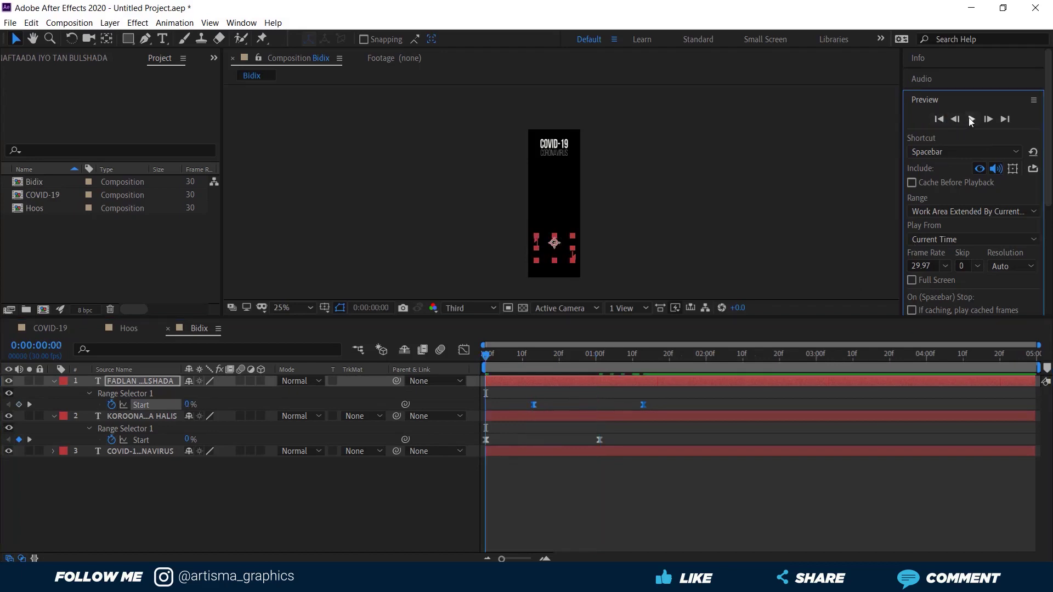
click(970, 120)
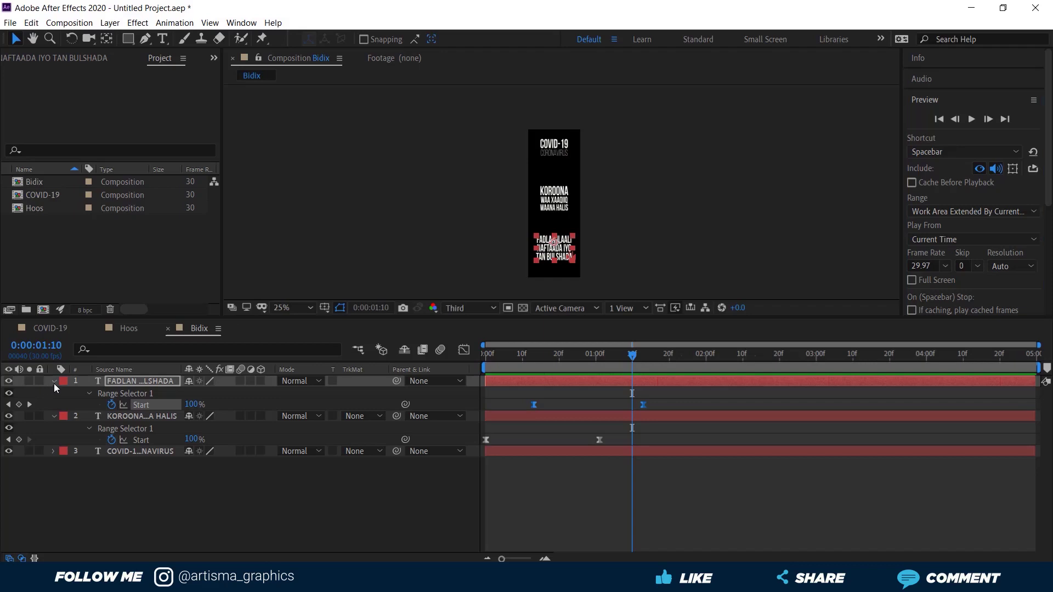
click(54, 382)
click(52, 392)
Show the COVID-19 title layer's Position property and preview from the first frame
click(131, 409)
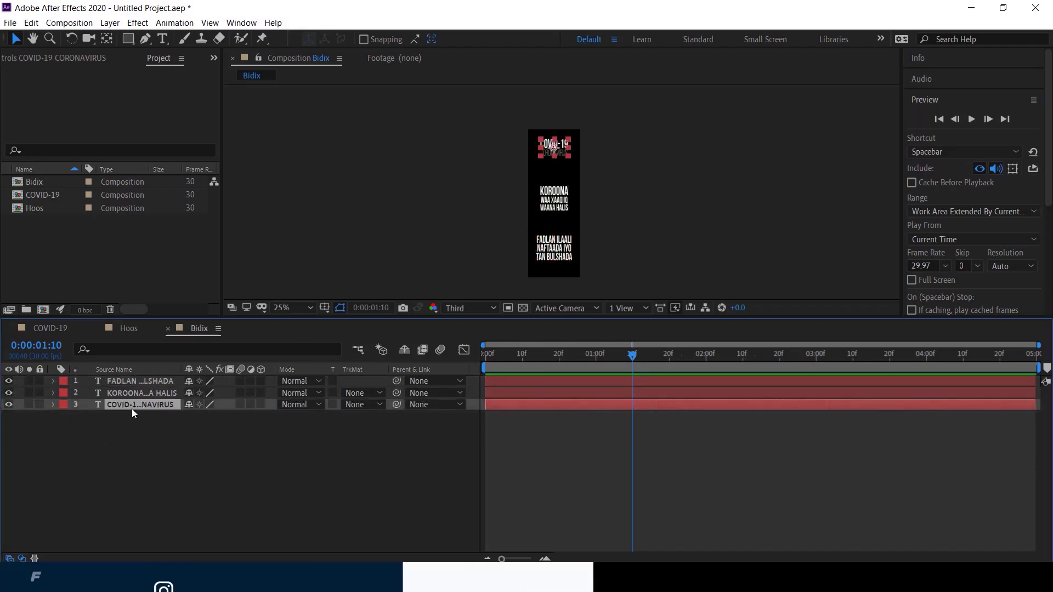
key(p)
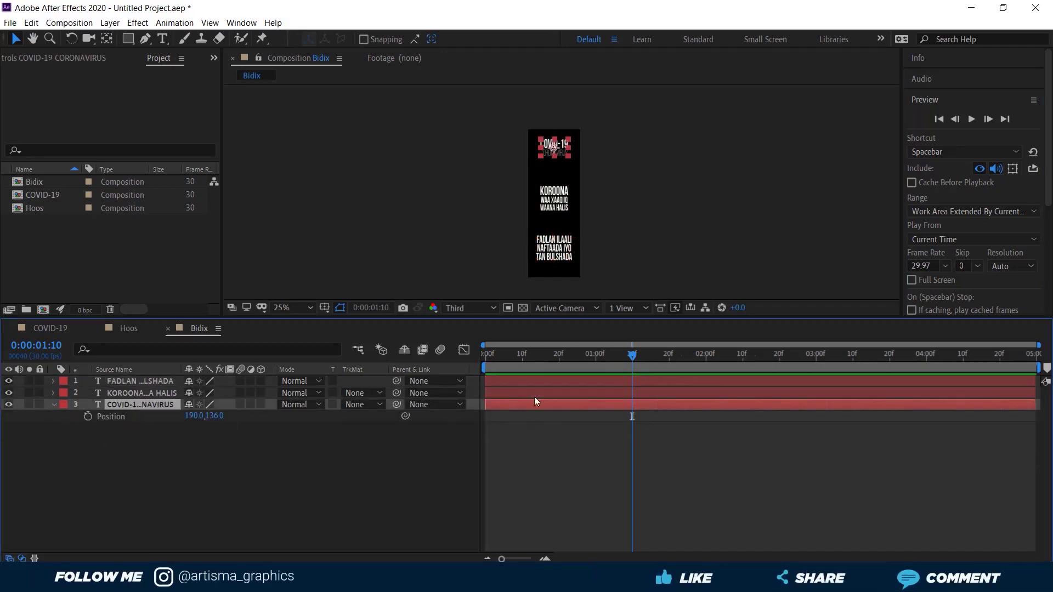
key(Home)
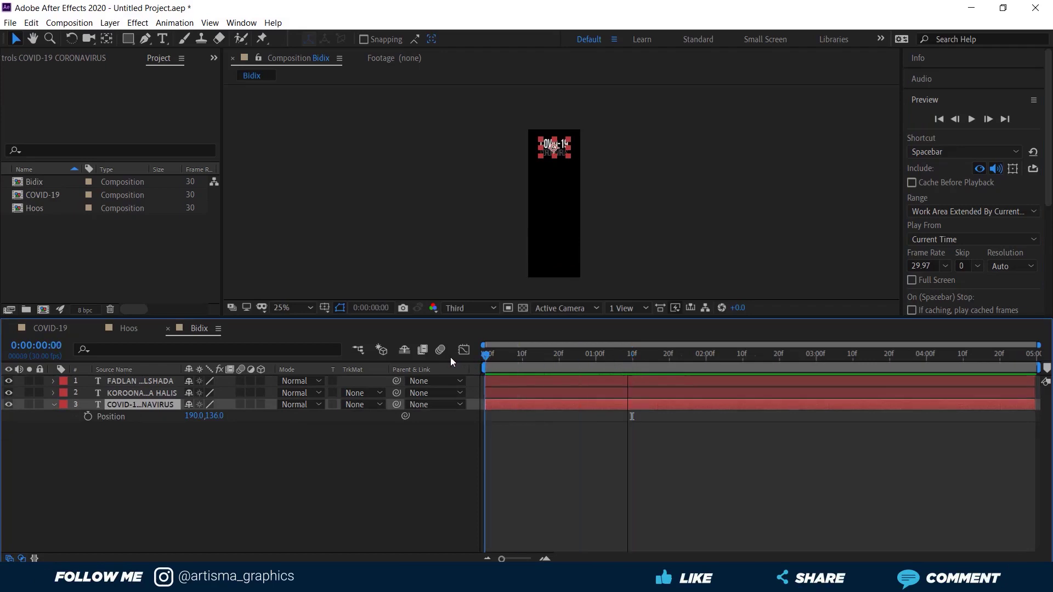
key(space)
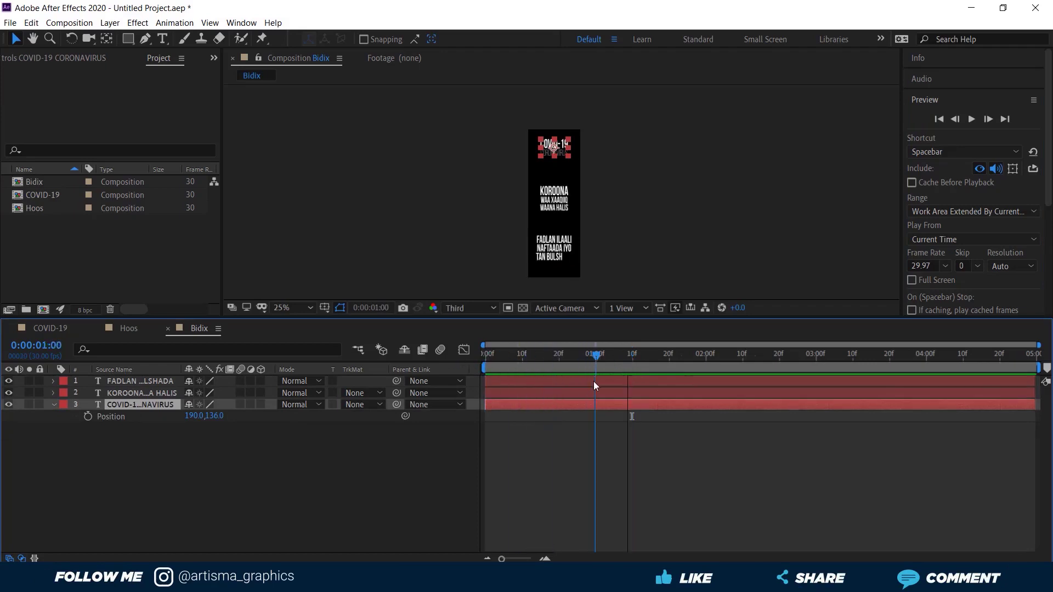
key(space)
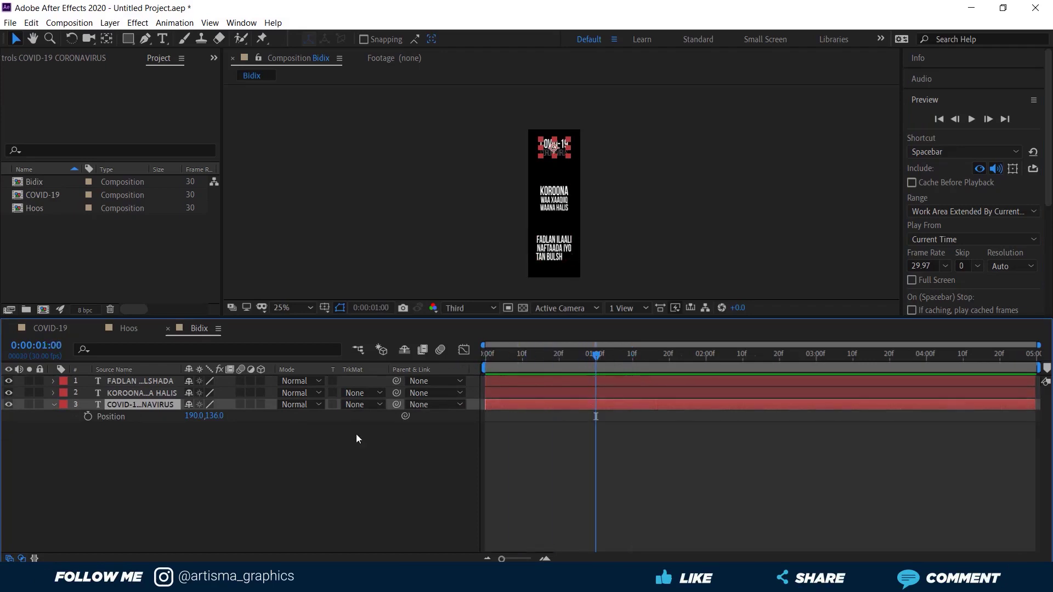
Keyframe the title's Position at 1:00 (190,136) and raise it to Y -103 at 0:00
click(87, 416)
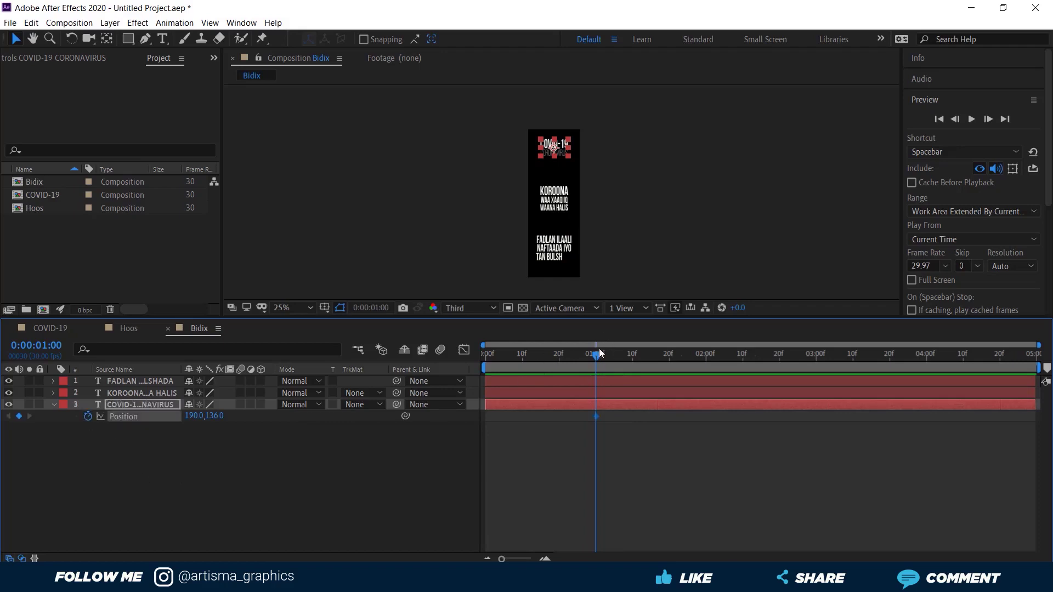
drag(599, 353, 430, 371)
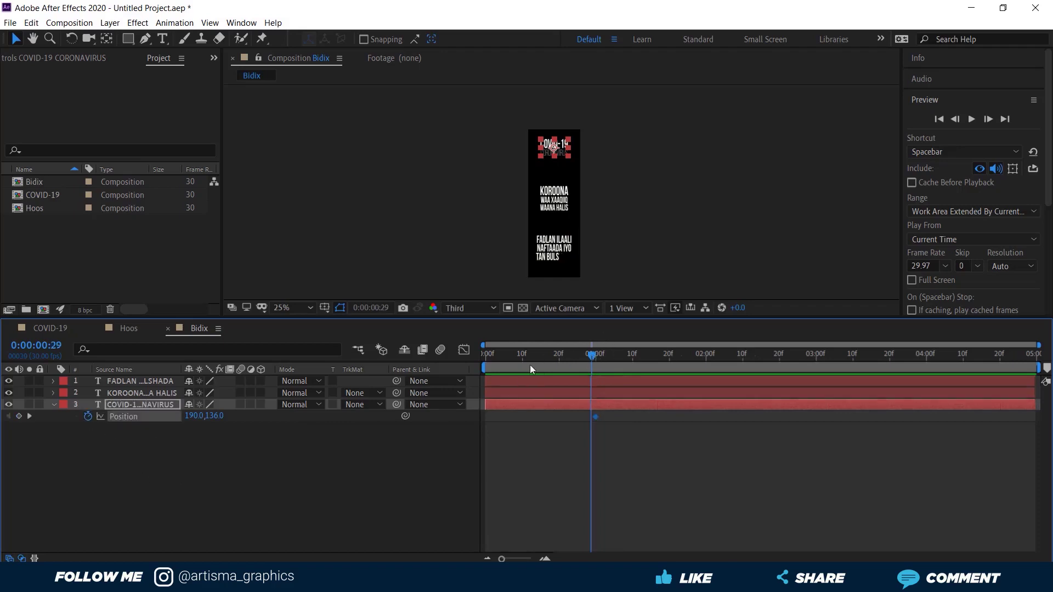
click(214, 415)
text(26)
key(Return)
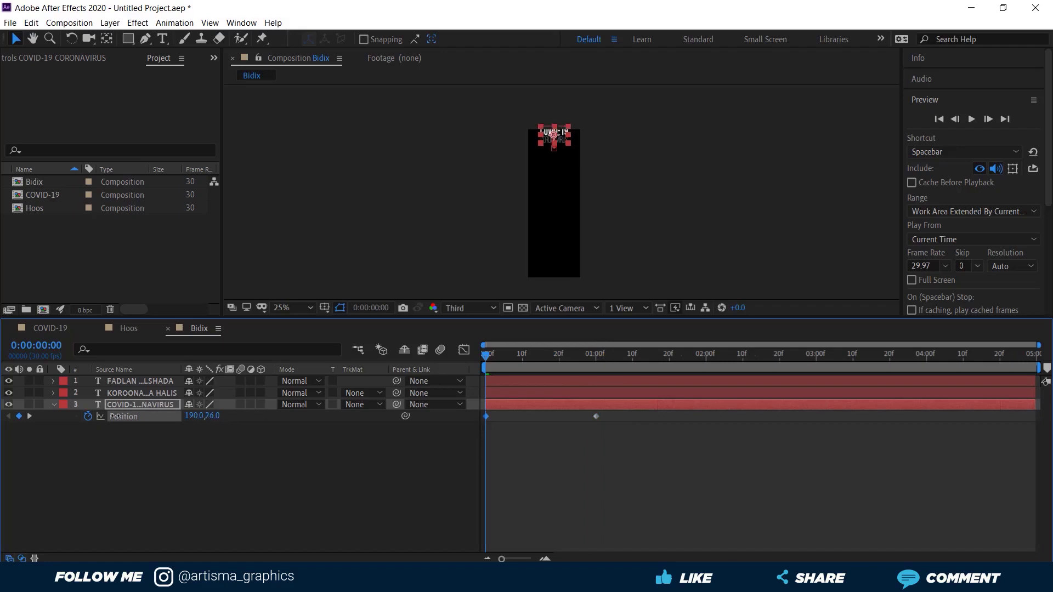
drag(115, 416, 45, 417)
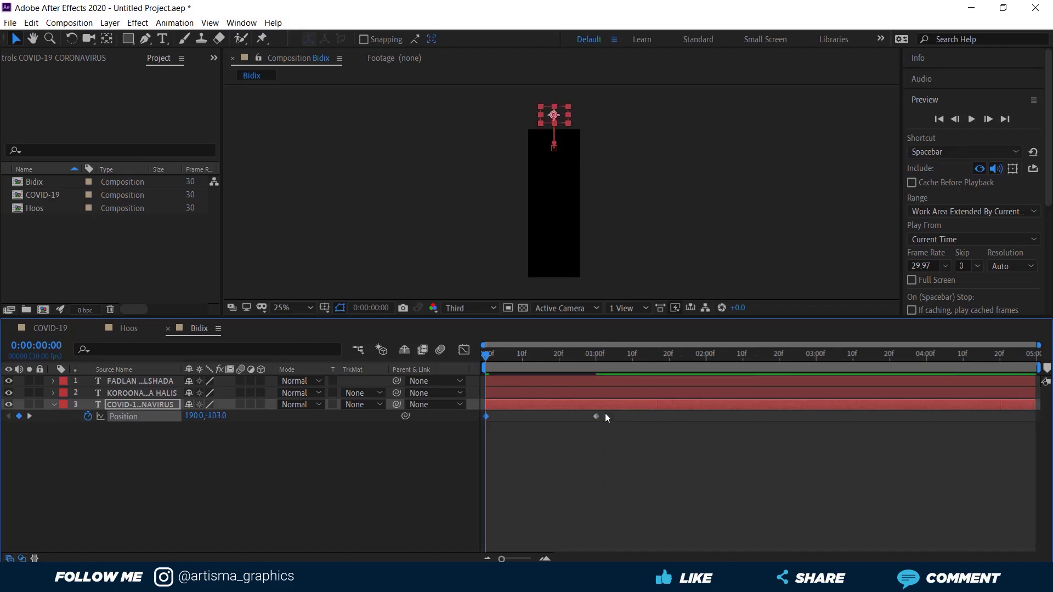
Apply Easy Ease to both title Position keyframes
drag(606, 413, 452, 439)
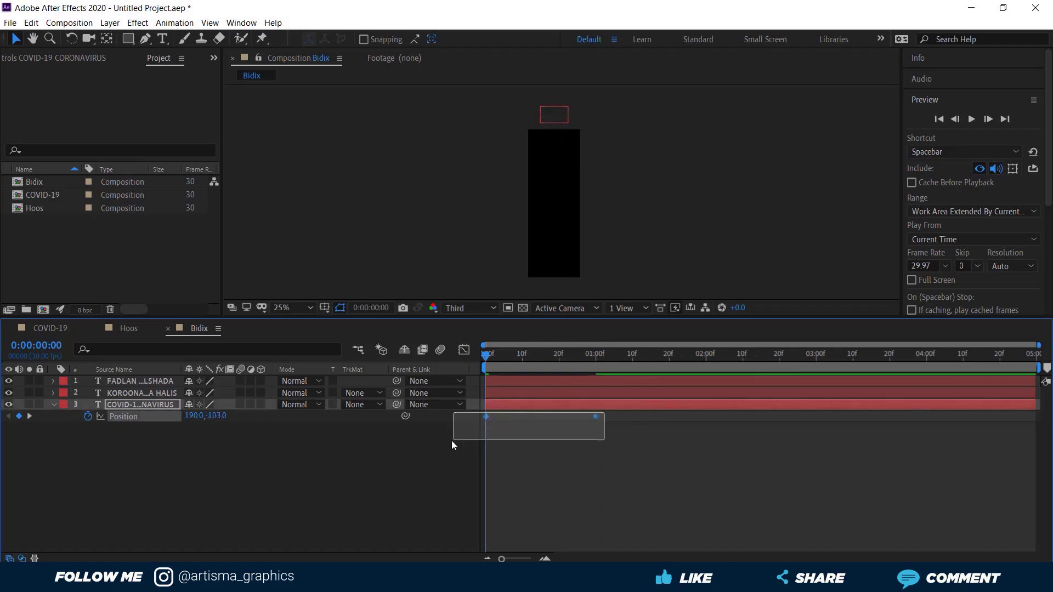
right_click(595, 416)
mouse_move(674, 408)
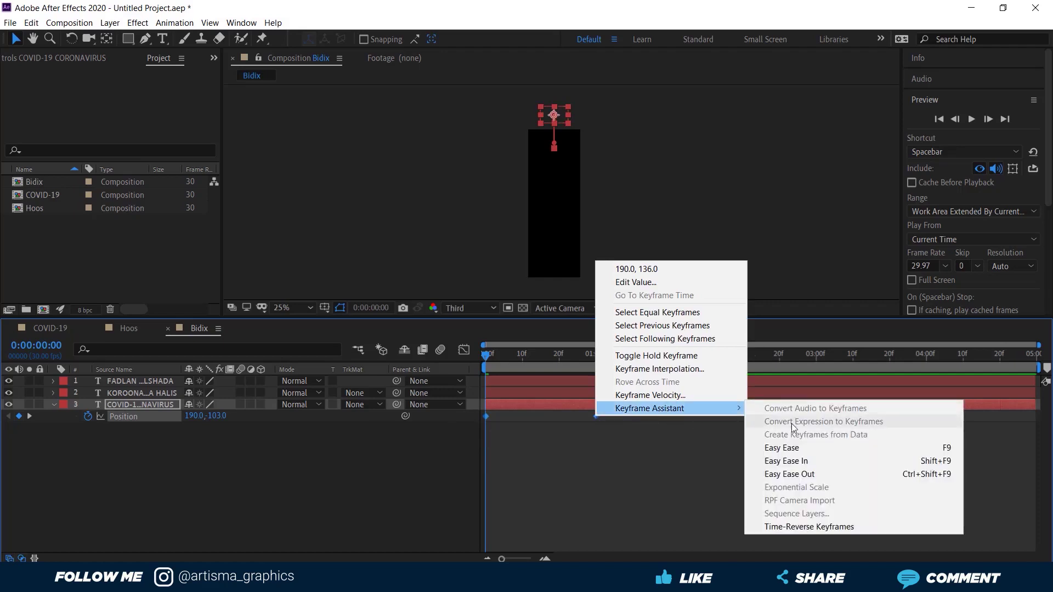
click(791, 448)
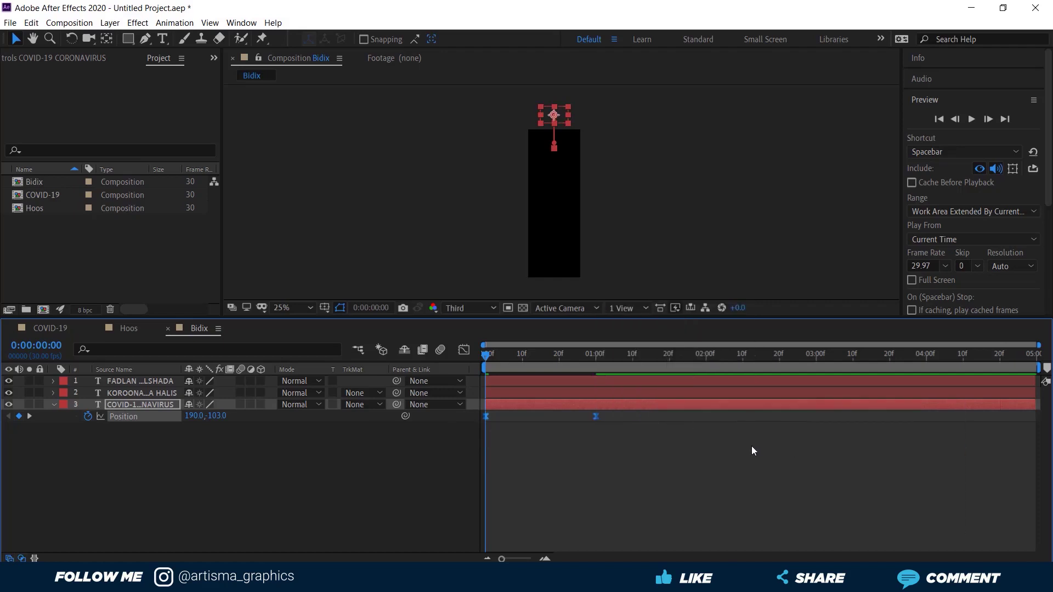
In the Graph Editor, adjust the one-second keyframe so the title drops fast and settles slowly
click(464, 350)
mouse_move(622, 468)
mouse_down()
mouse_move(563, 536)
mouse_move(505, 522)
mouse_up()
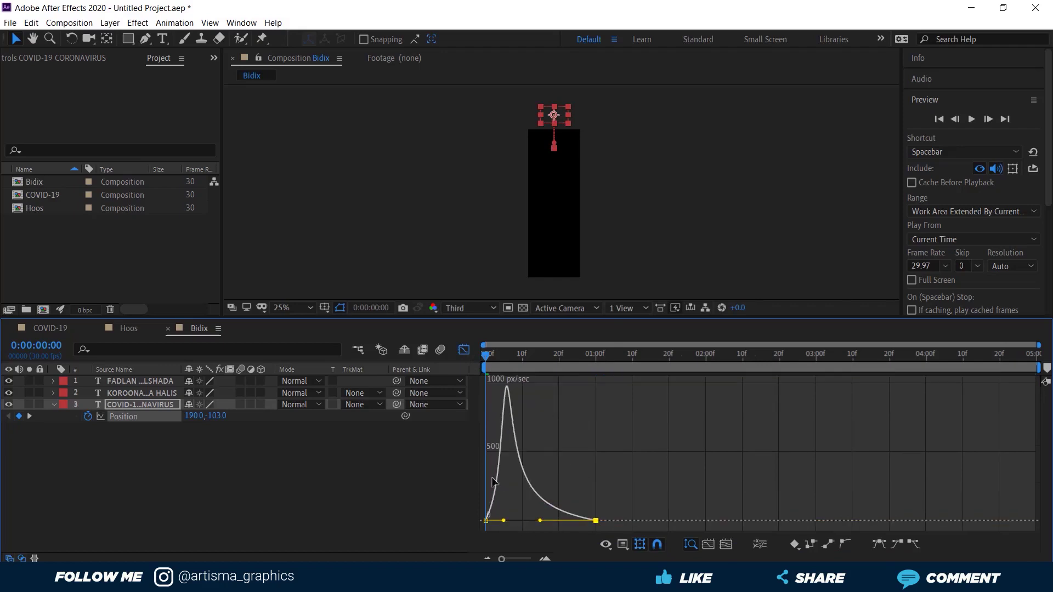
click(464, 350)
click(788, 216)
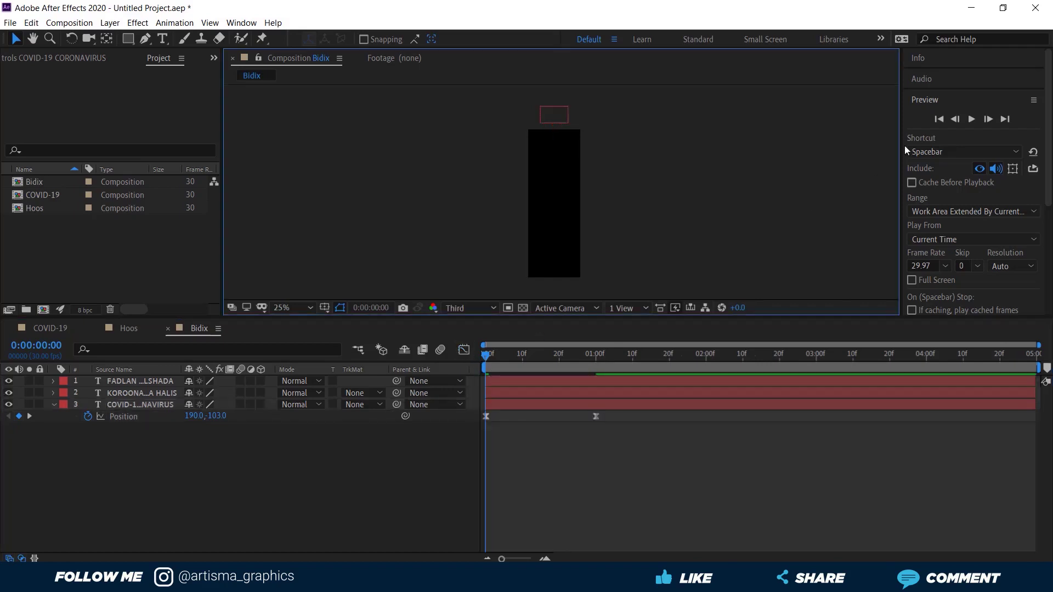
Preview the title drop from the first frame, then open the Hoos composition
click(938, 120)
click(972, 120)
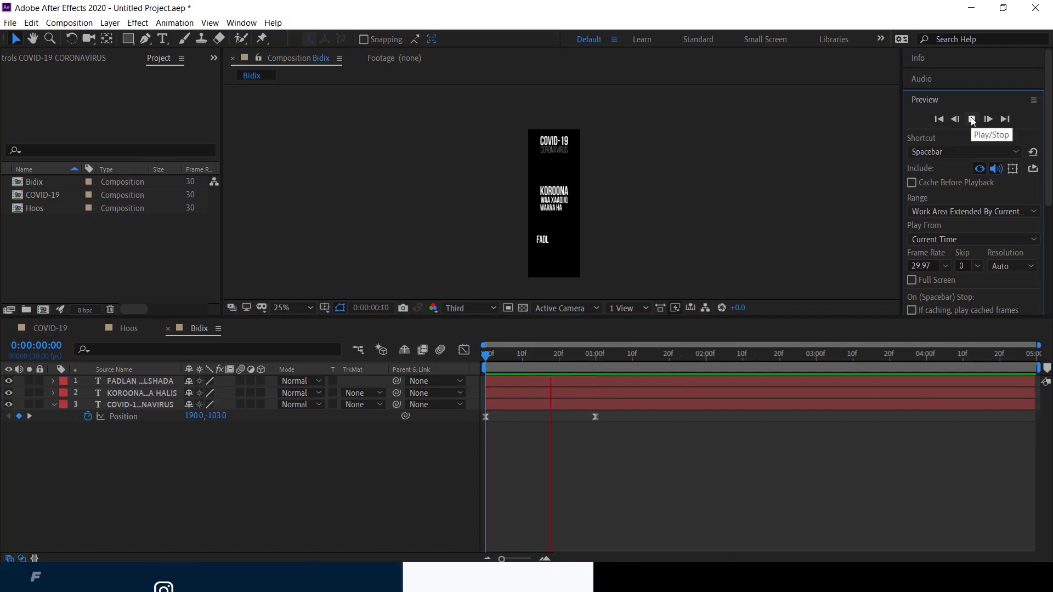
key(space)
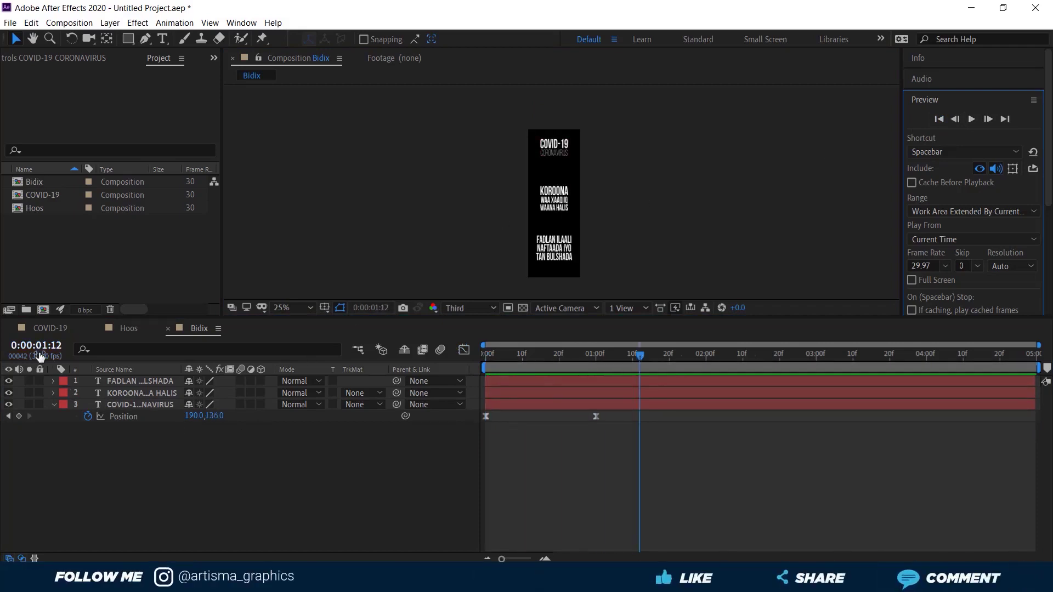
click(35, 209)
click(123, 327)
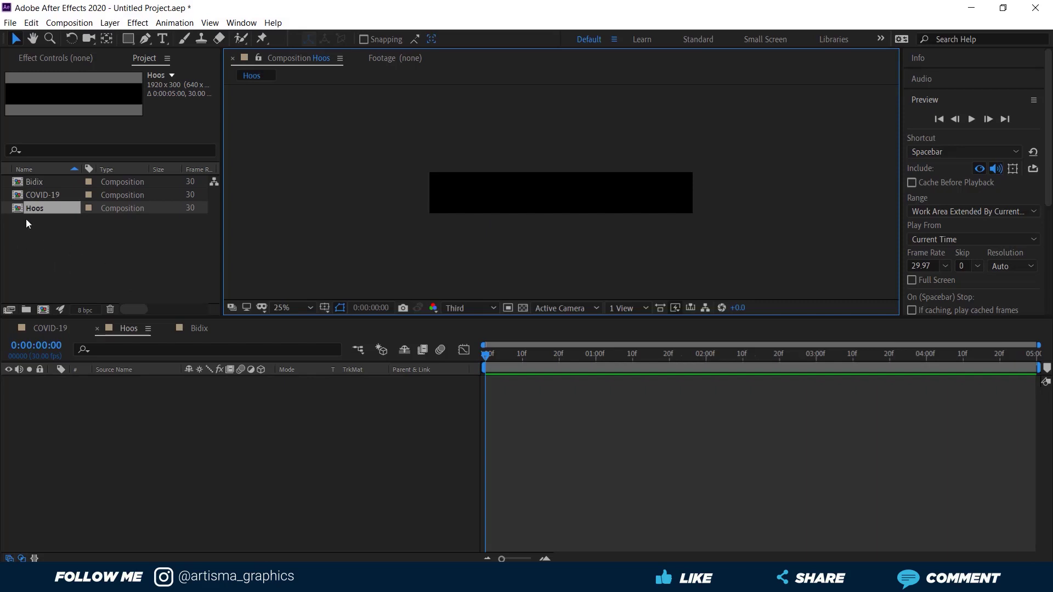
Import the Icons folder from the COVID-19 folder into the project
click(54, 247)
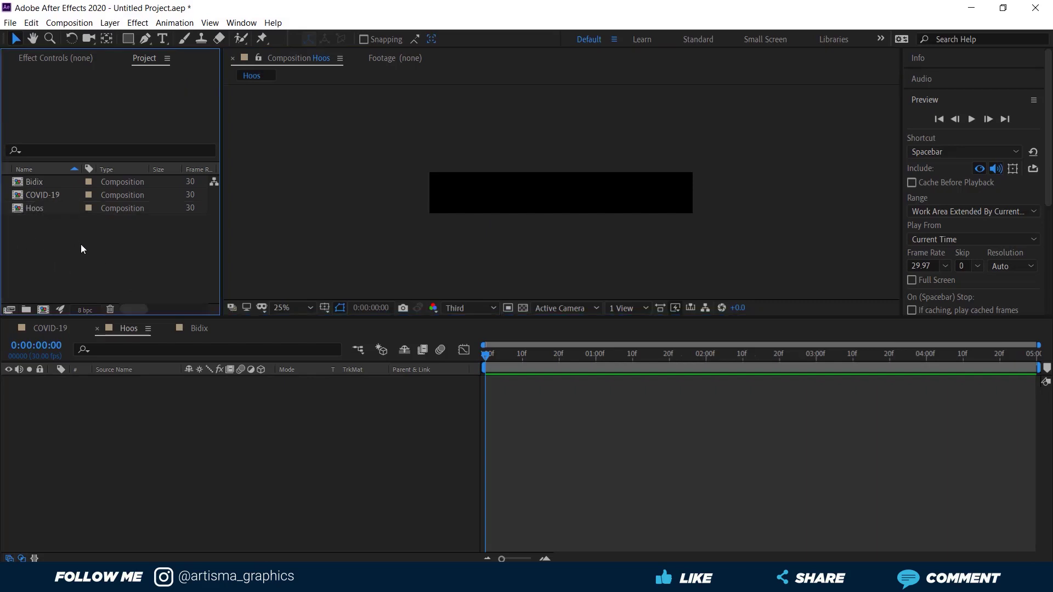
right_click(70, 239)
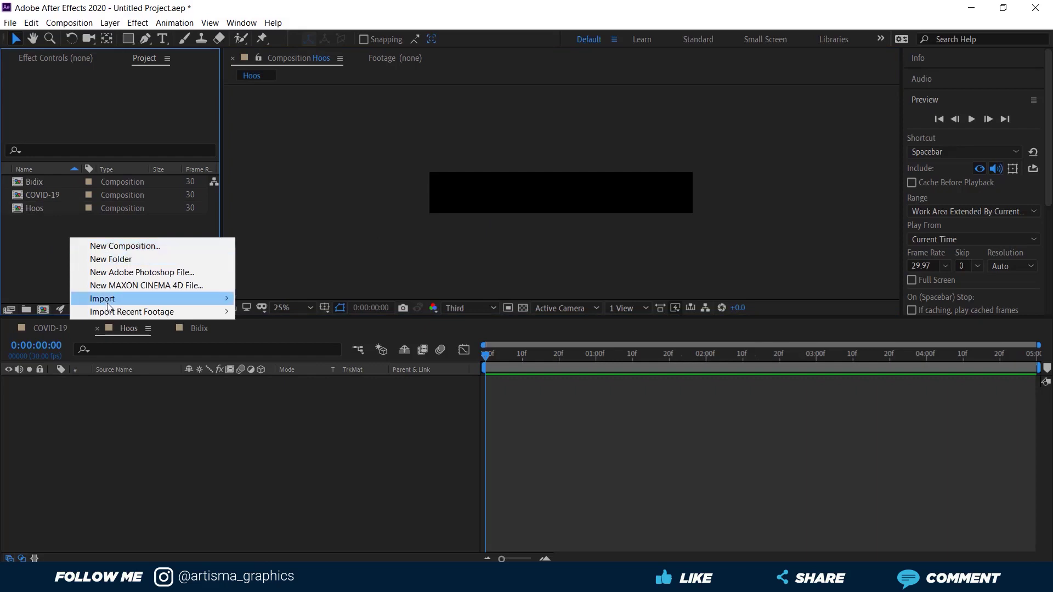
mouse_move(113, 301)
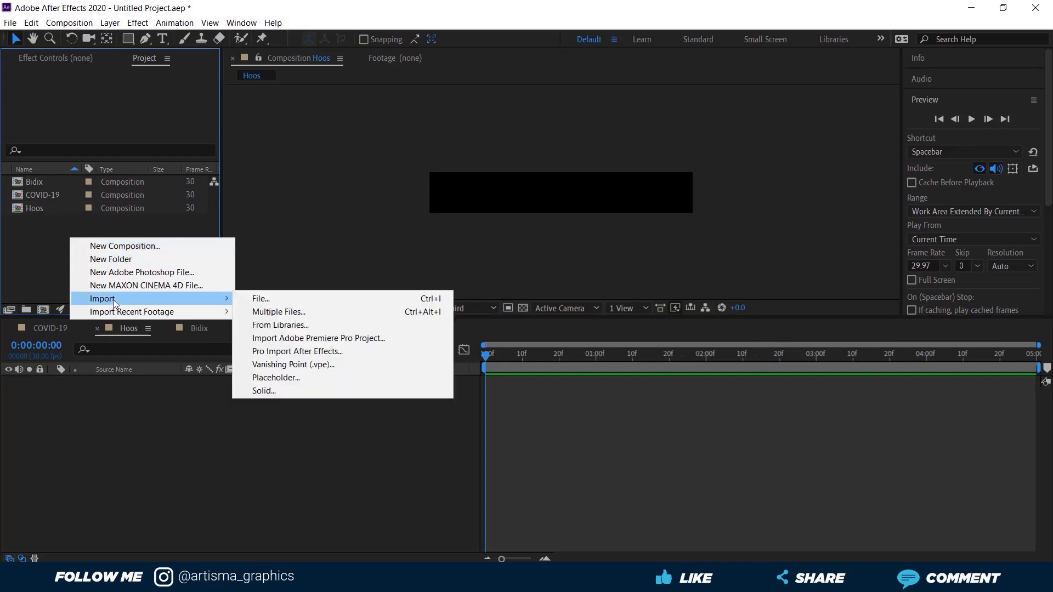
click(259, 305)
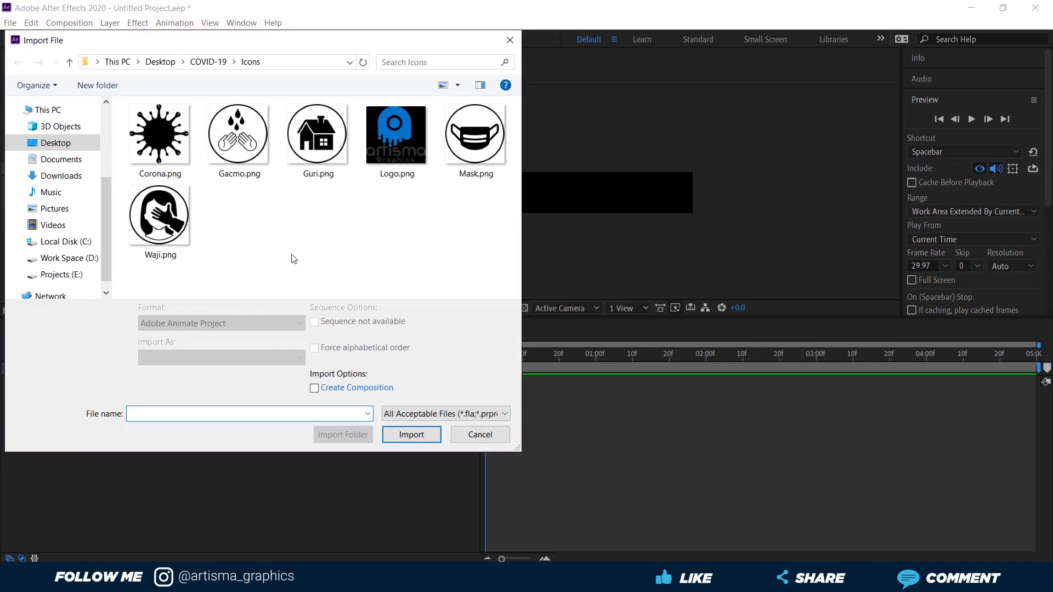
click(203, 62)
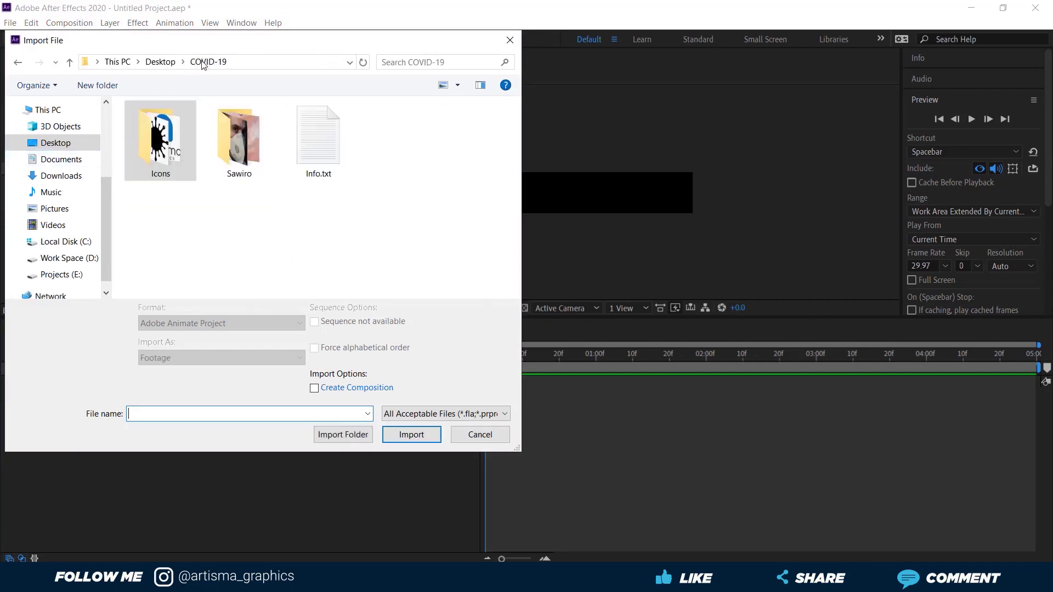
click(158, 146)
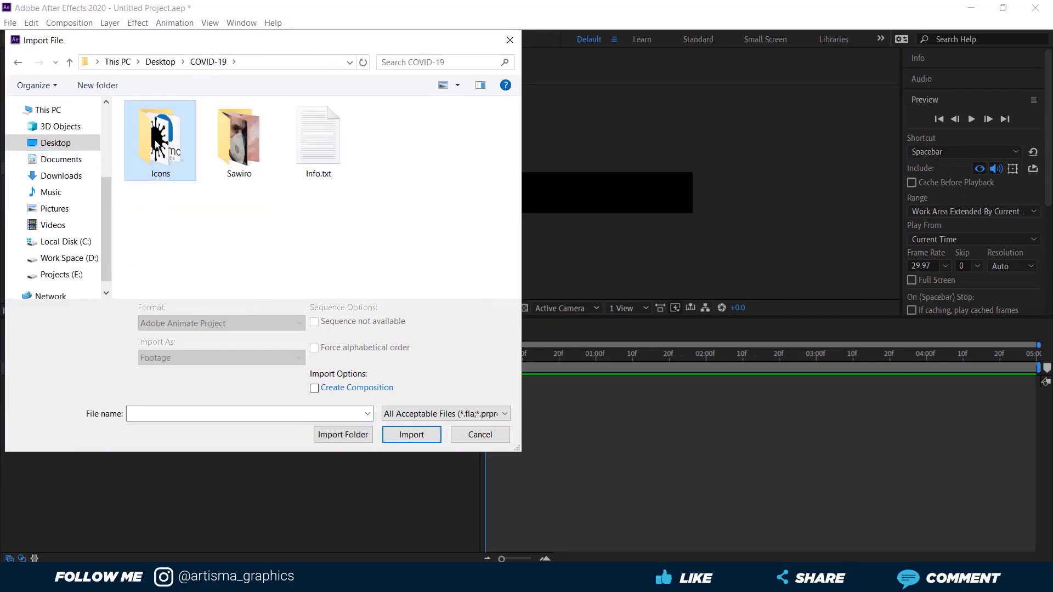
click(345, 434)
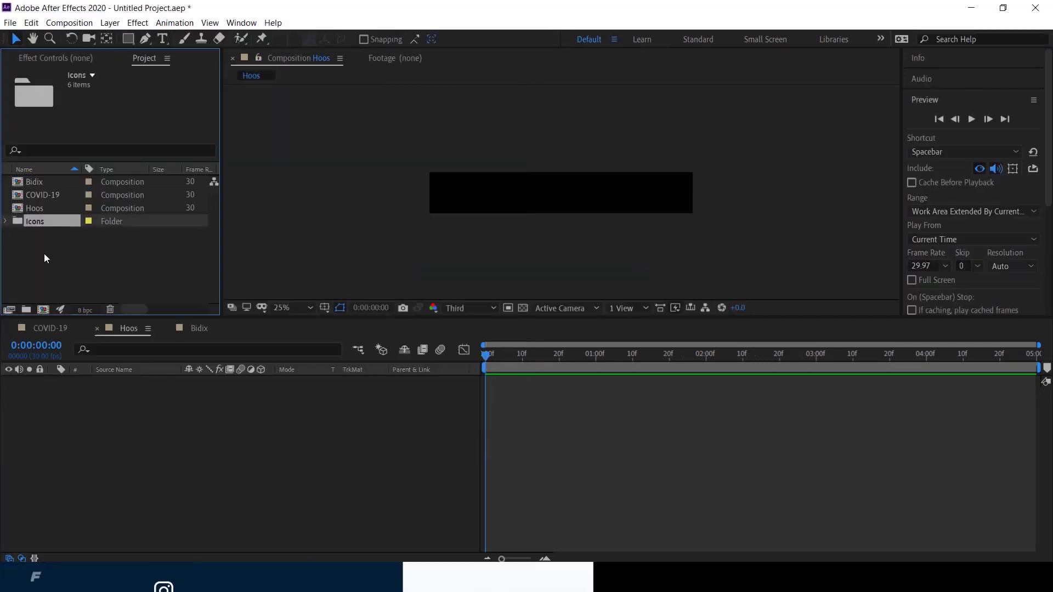
Expand the Icons folder and select Gacmo.png through Waji.png
click(6, 221)
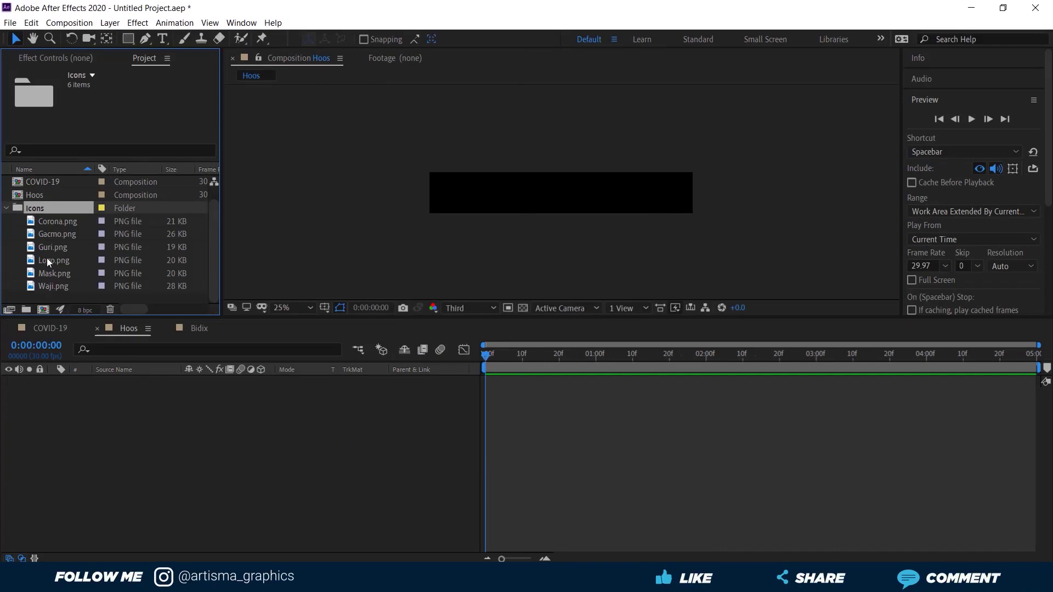
click(49, 234)
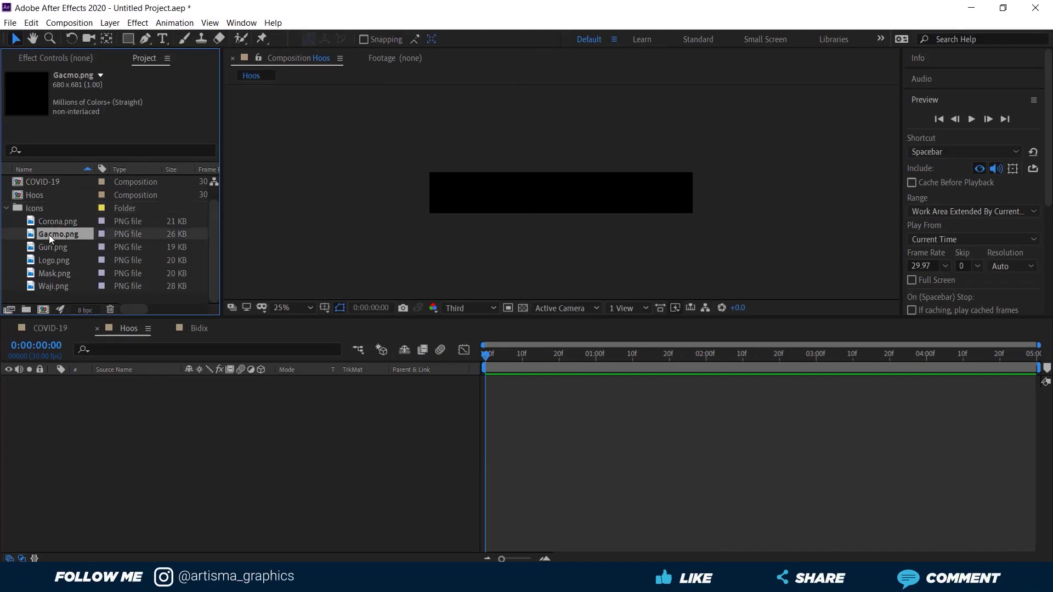
click(49, 222)
click(51, 236)
shift+click(54, 286)
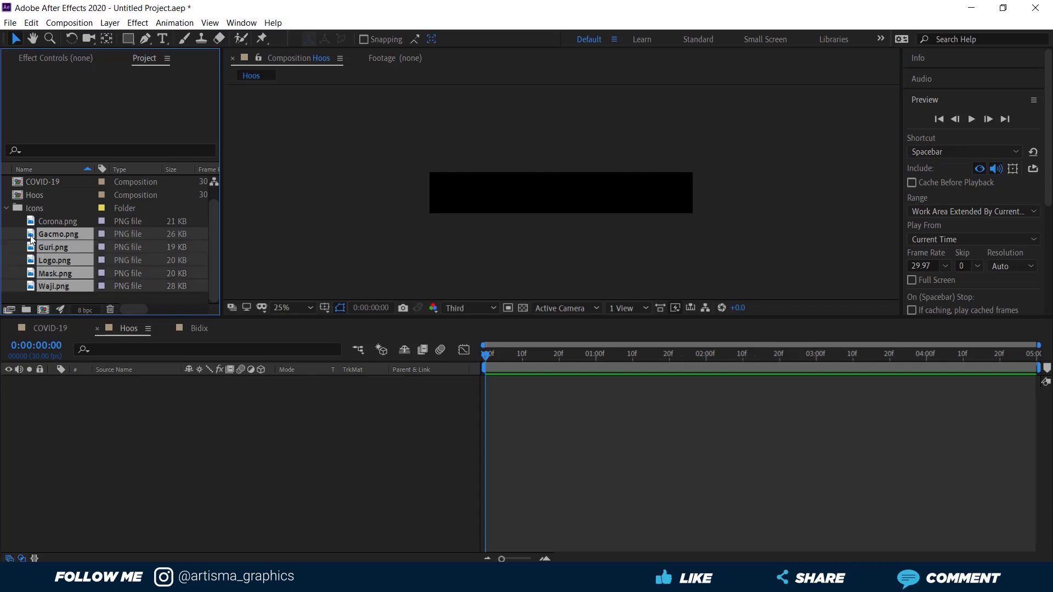
Add Gacmo, Guri, Logo, Mask and Waji to Hoos at 25% scale with the transparency grid on
drag(31, 239, 57, 416)
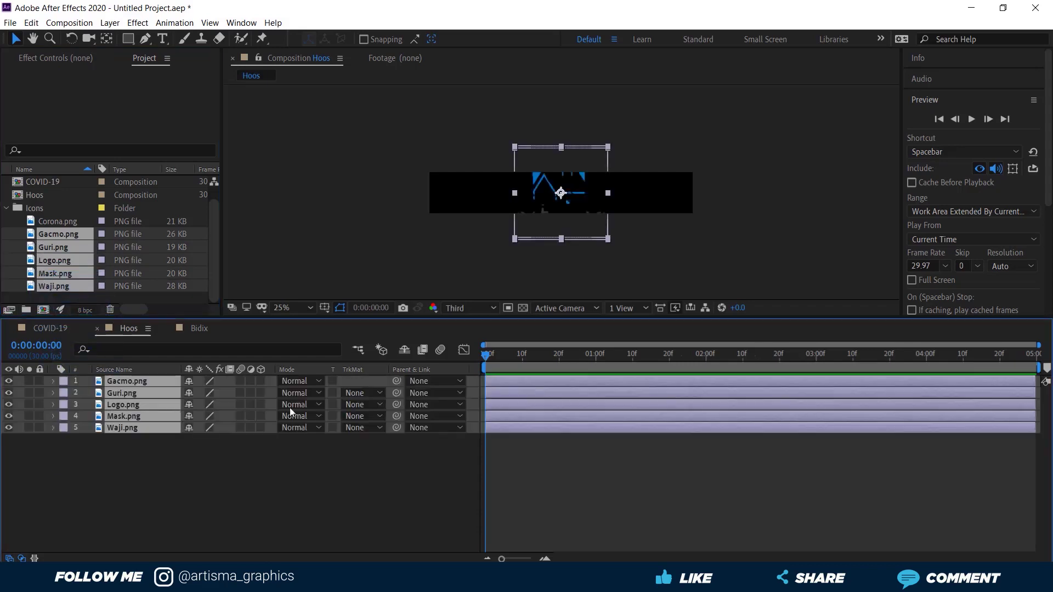
key(s)
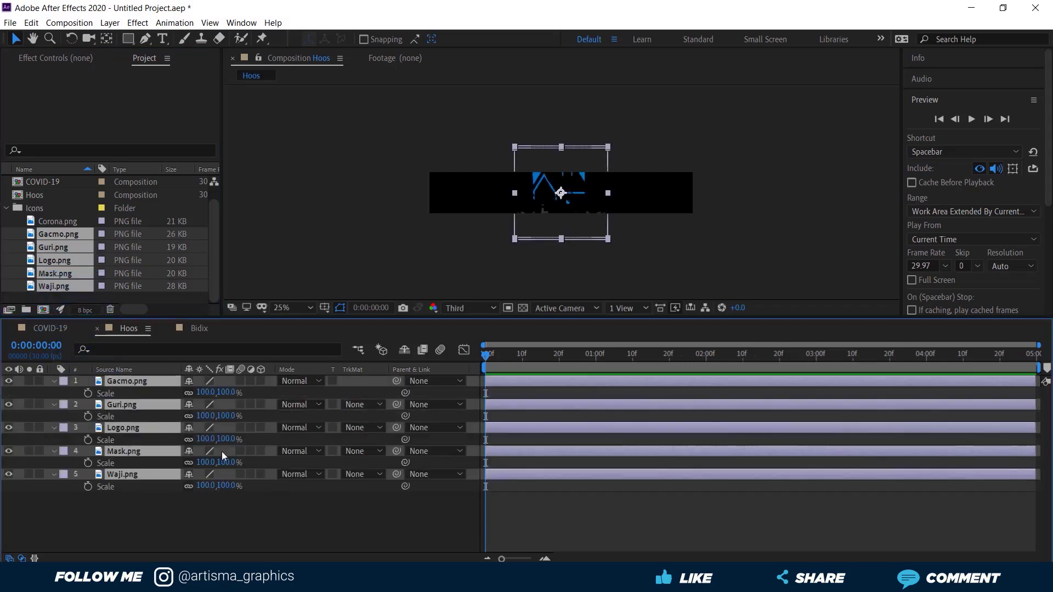
click(205, 392)
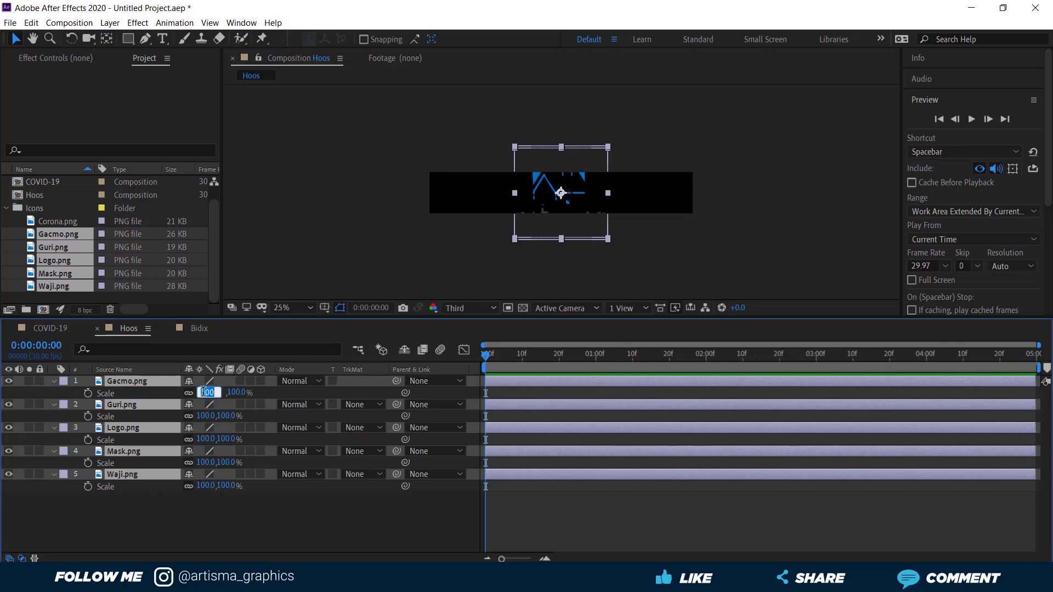
text(25)
key(Return)
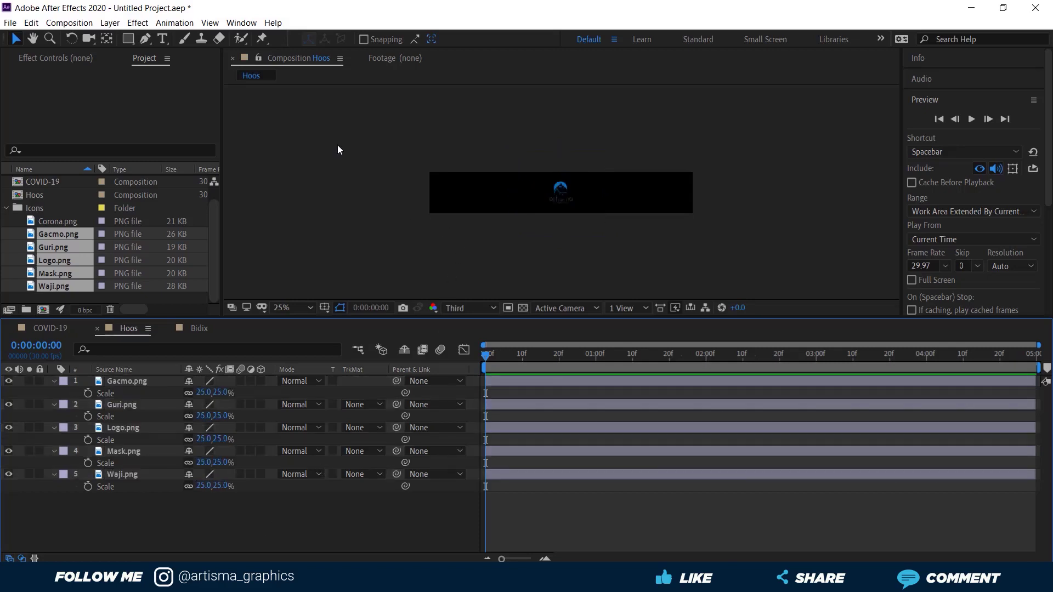
drag(338, 145, 656, 252)
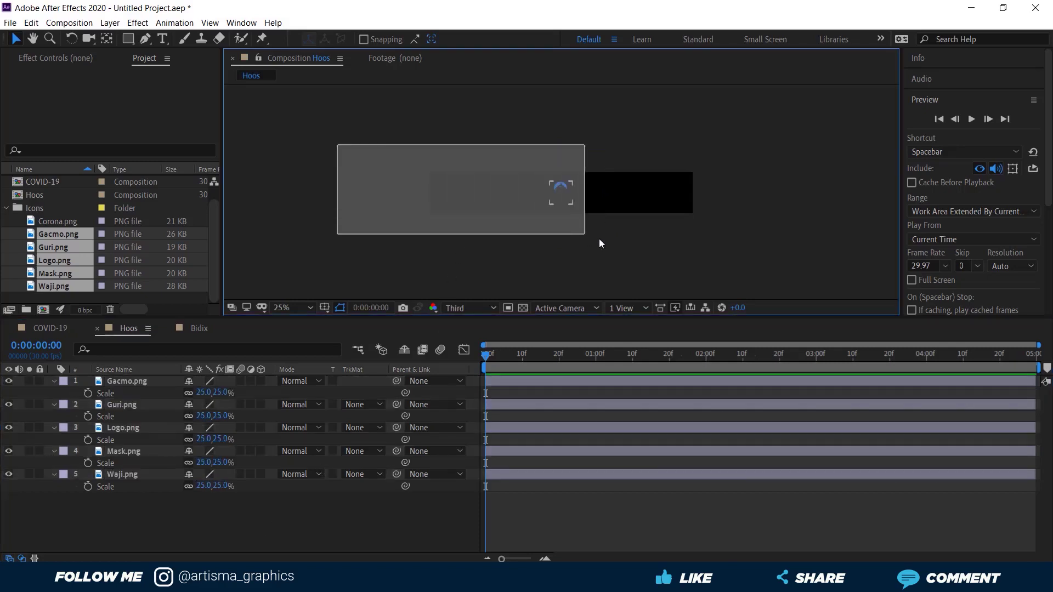
click(523, 307)
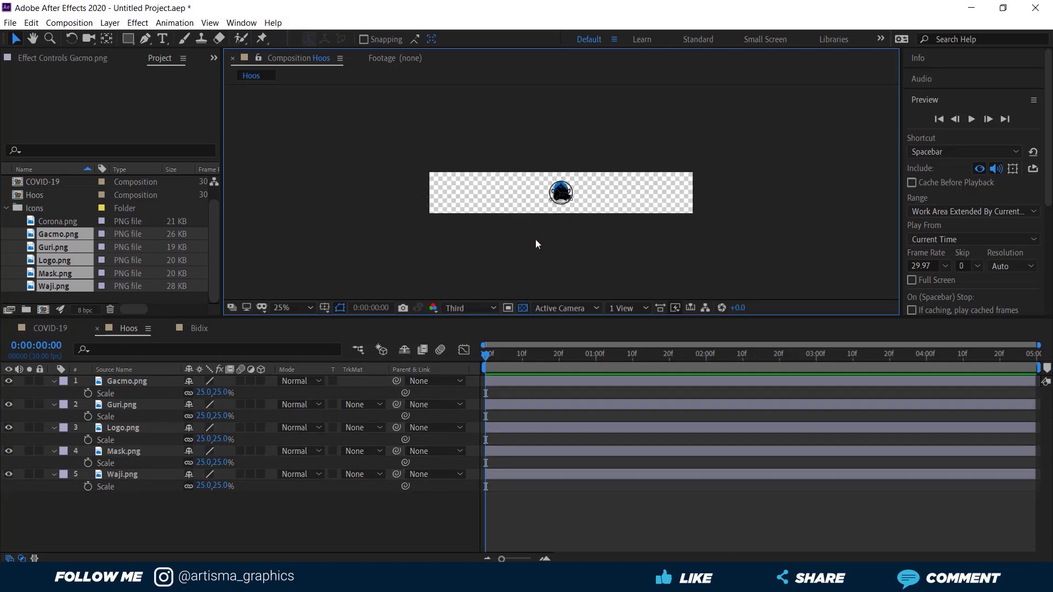
Move the Gacmo icon to the banner's far left and the Logo icon to its right edge
click(118, 381)
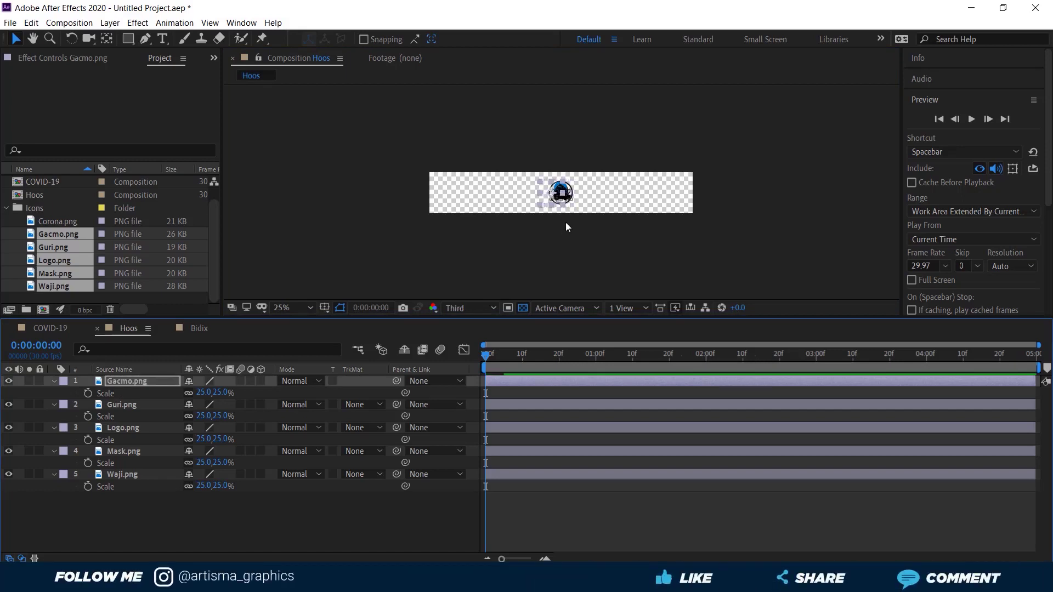
click(543, 200)
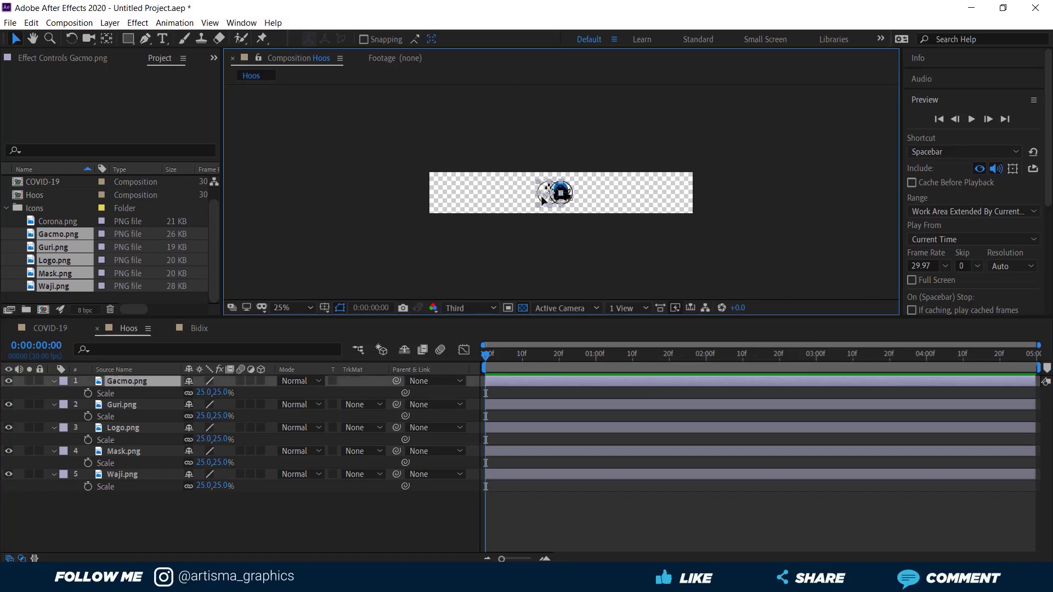
drag(543, 201, 444, 203)
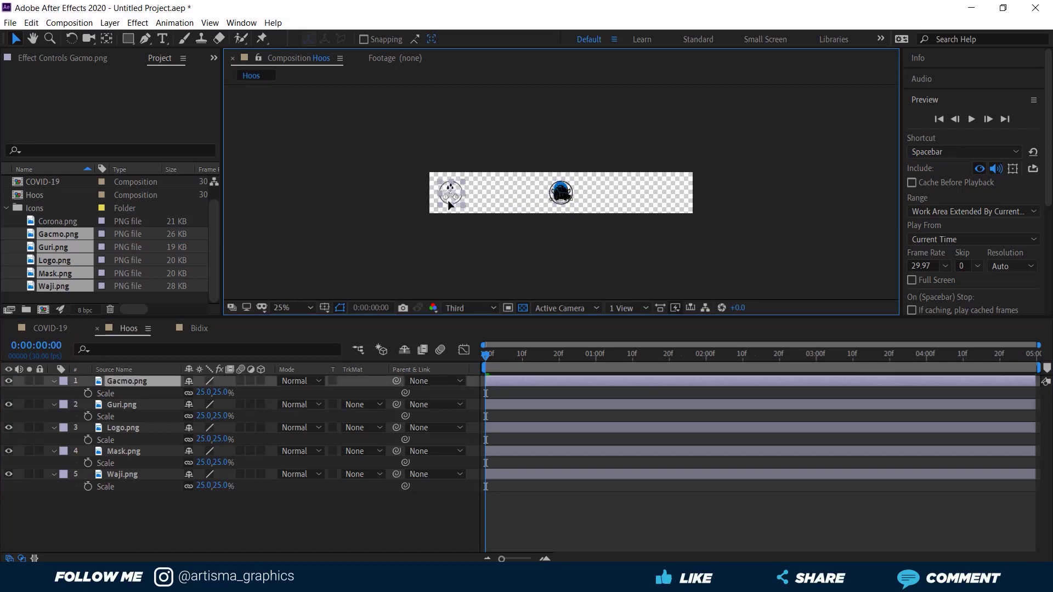
click(558, 255)
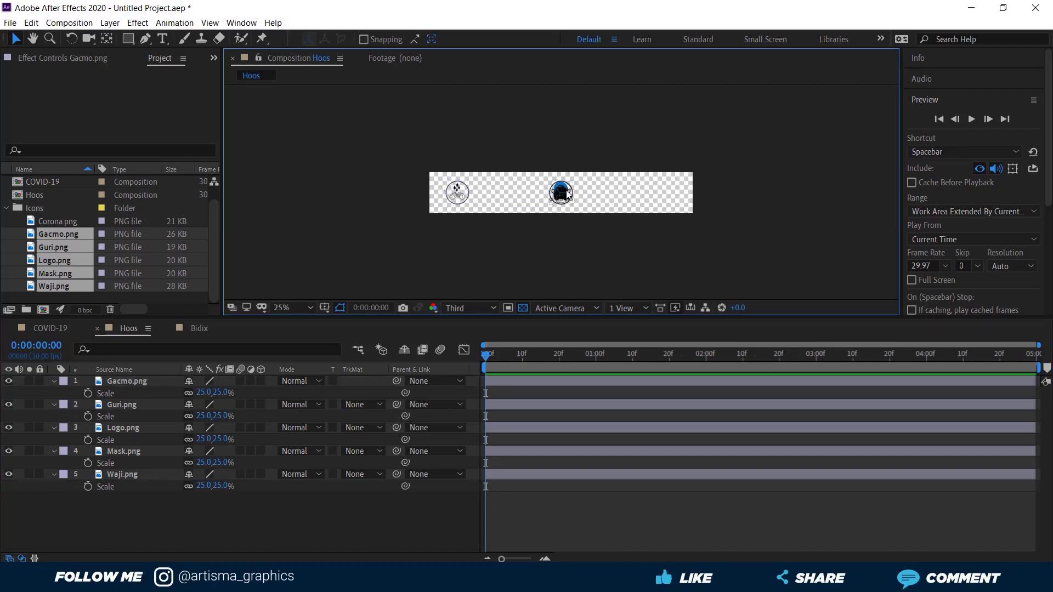
click(131, 428)
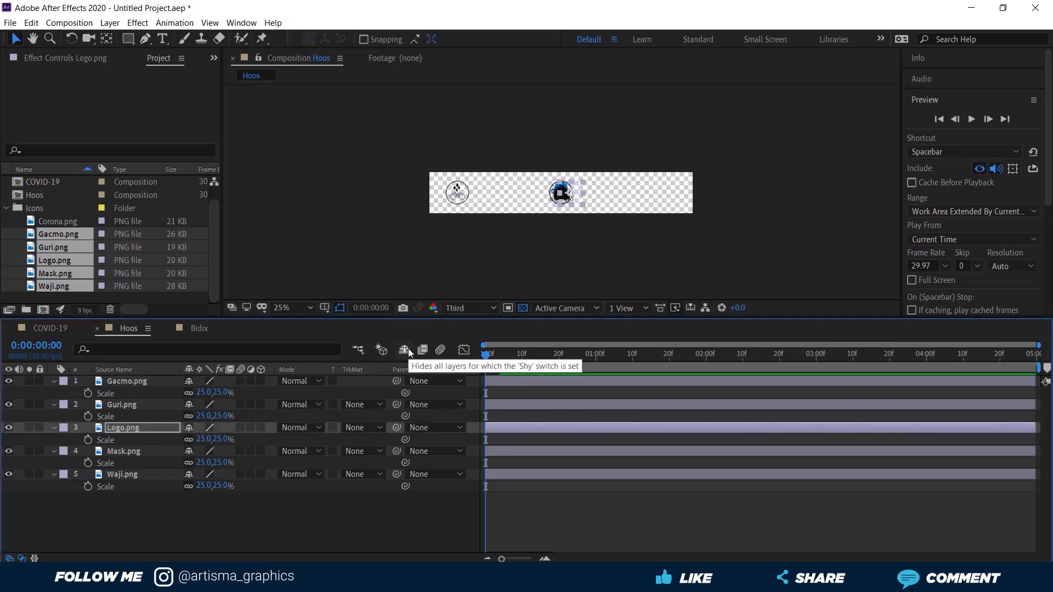
click(591, 232)
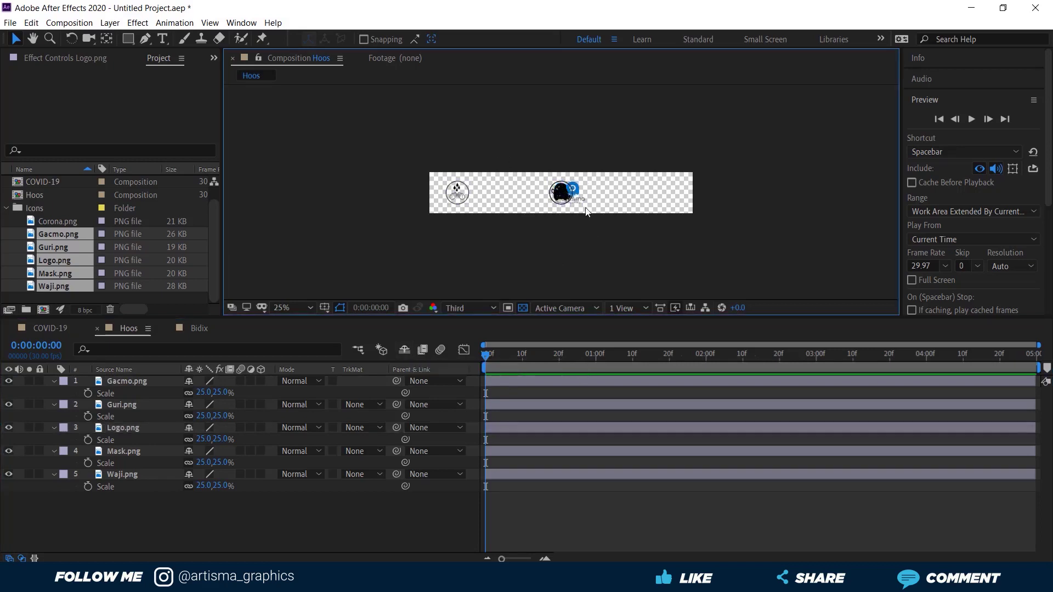
click(597, 203)
drag(596, 202, 672, 197)
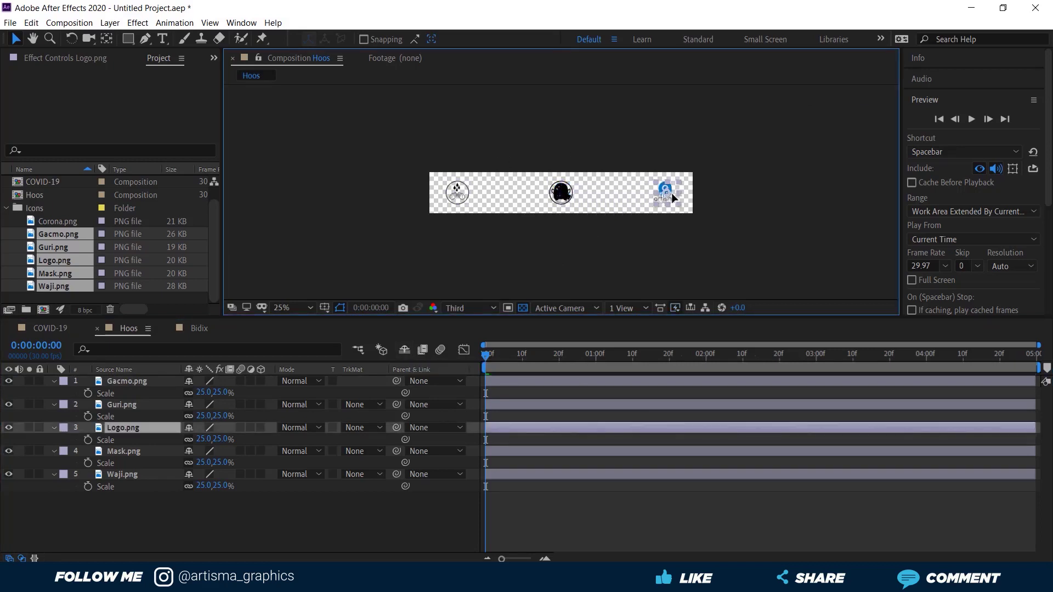
Place the Guri, Waji and Mask icons at their own spots between them
click(629, 210)
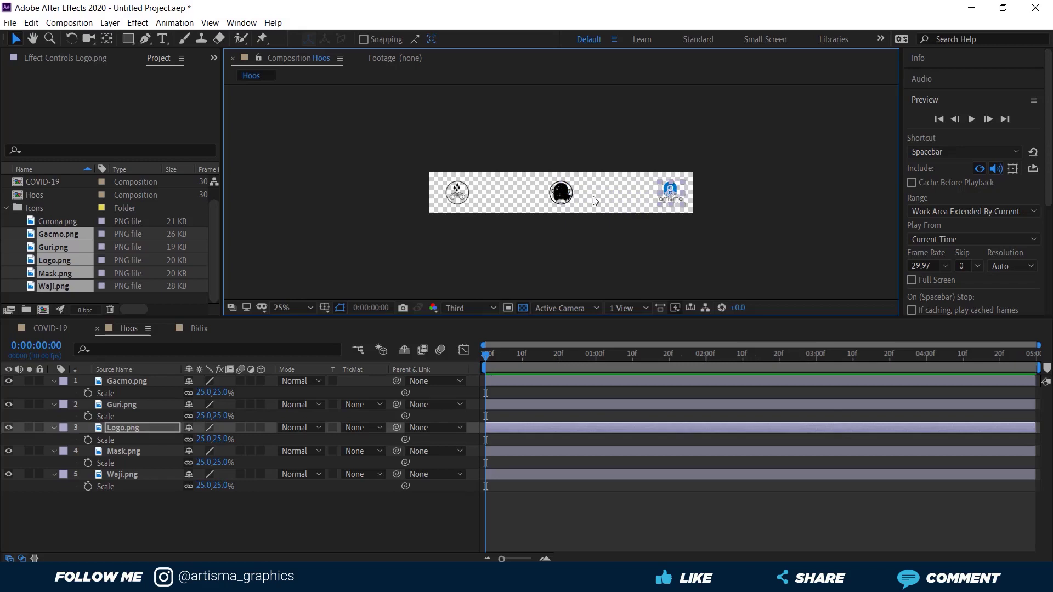
mouse_move(576, 197)
mouse_down()
mouse_move(547, 198)
mouse_move(601, 197)
mouse_up()
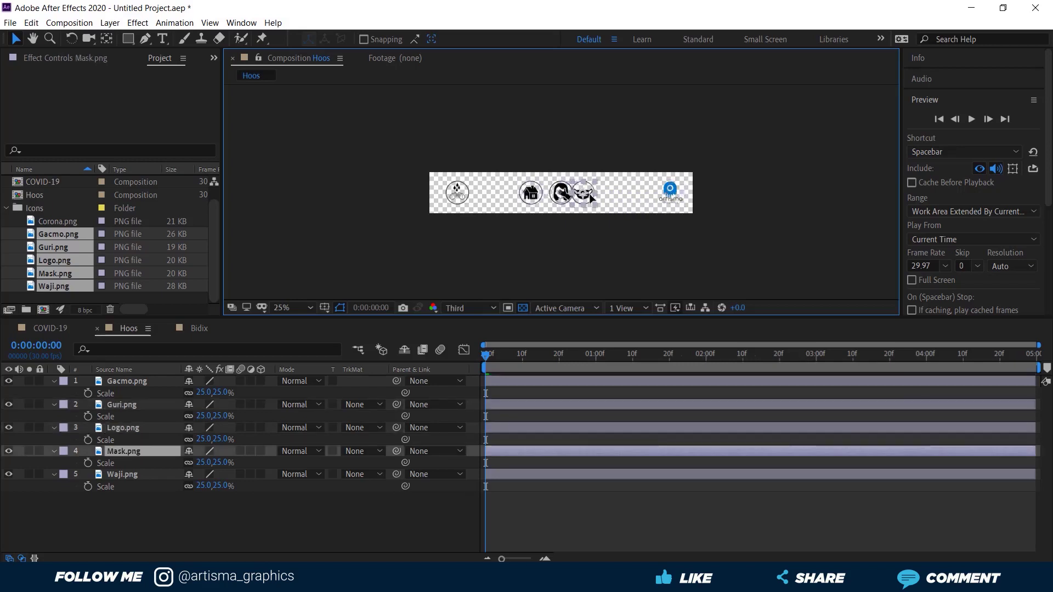
click(599, 230)
drag(564, 194, 498, 193)
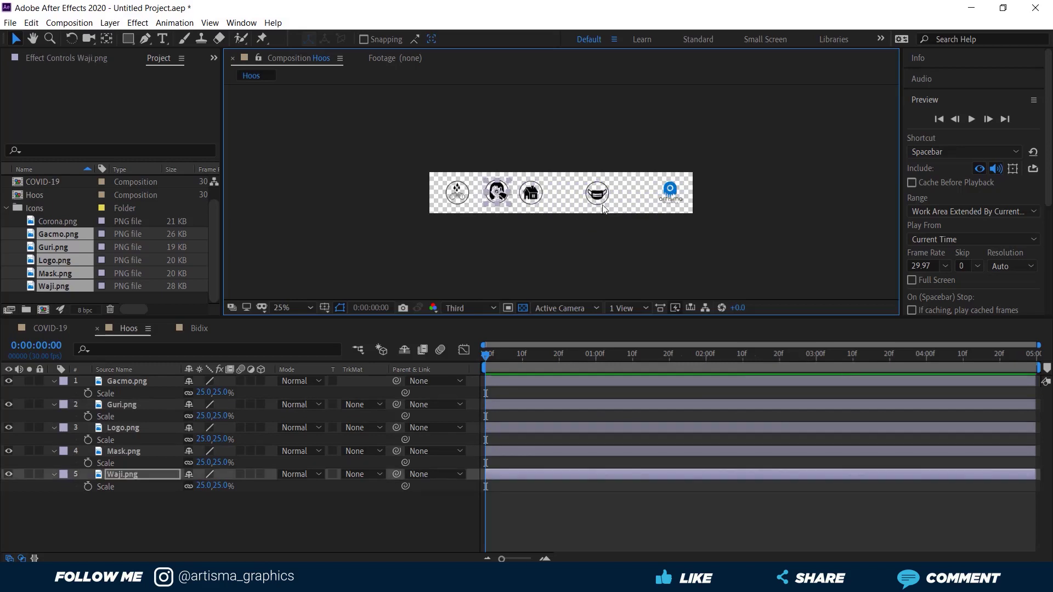
drag(600, 193, 613, 195)
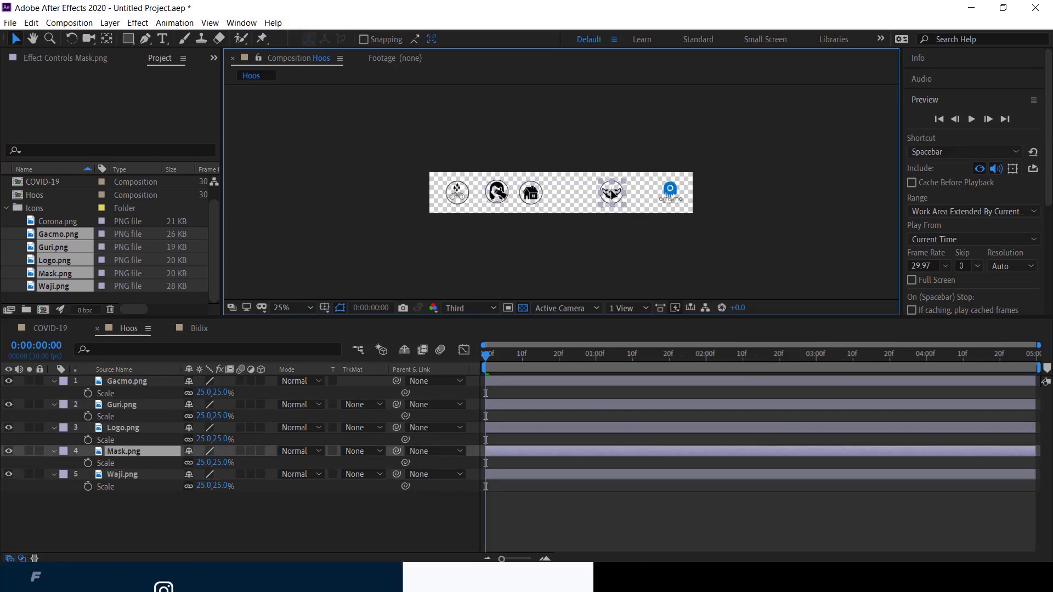
drag(384, 160, 616, 225)
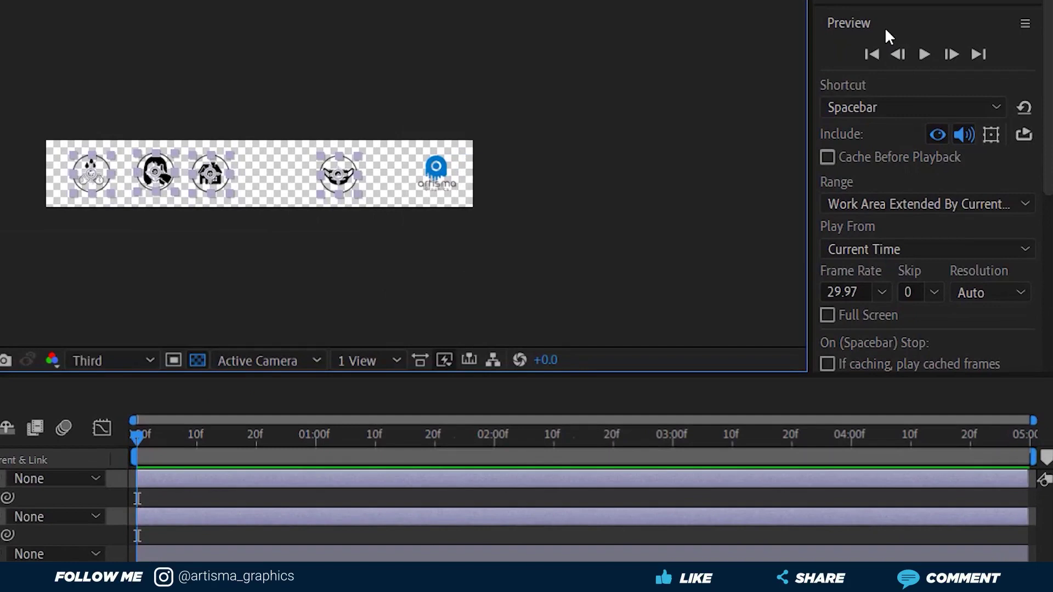
Select all five icon layers and open the Align panel
click(226, 246)
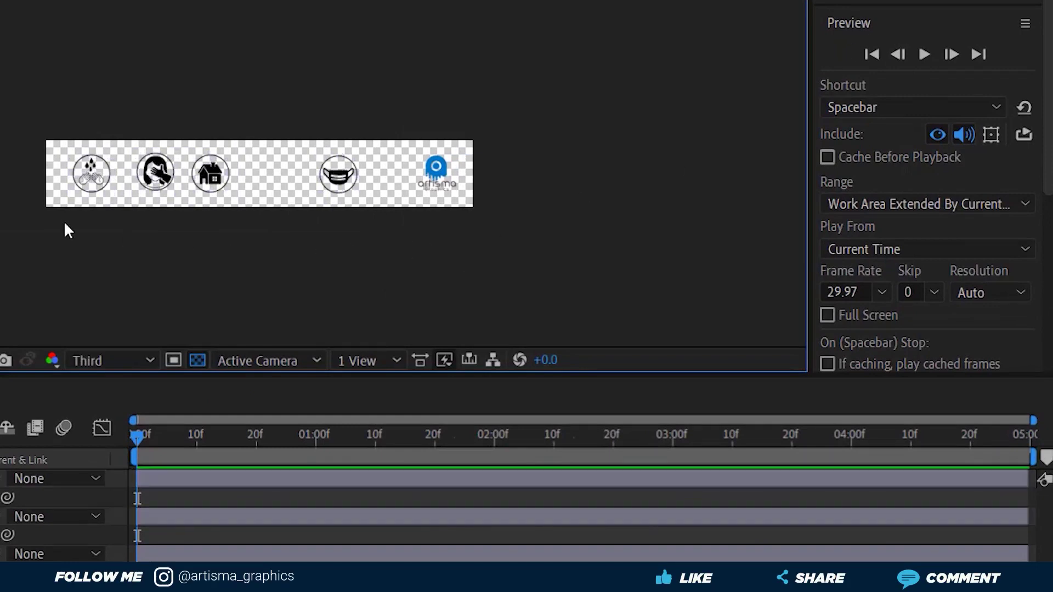
drag(1, 80, 475, 260)
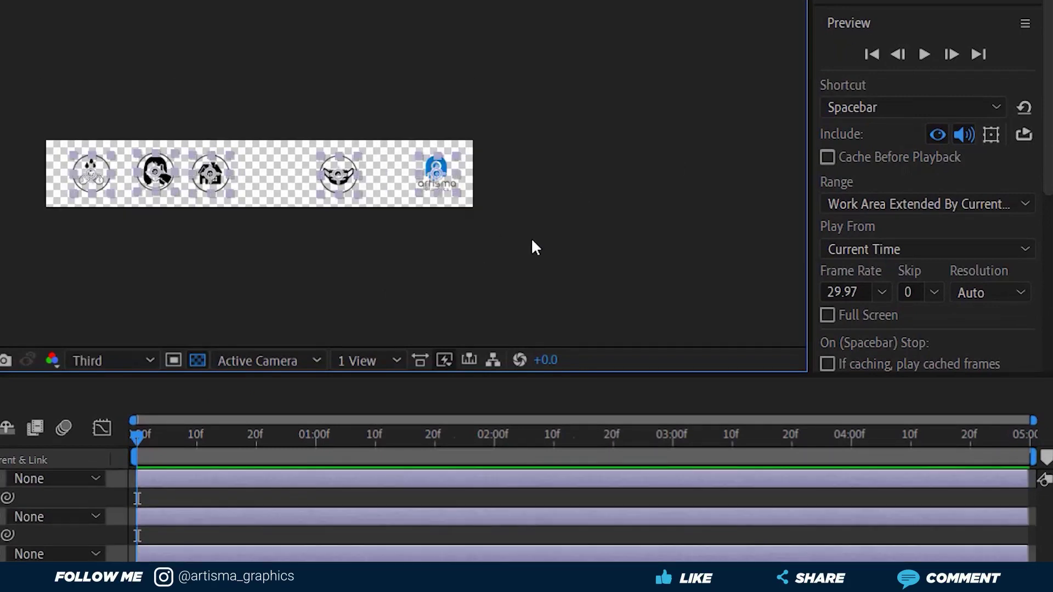
click(864, 25)
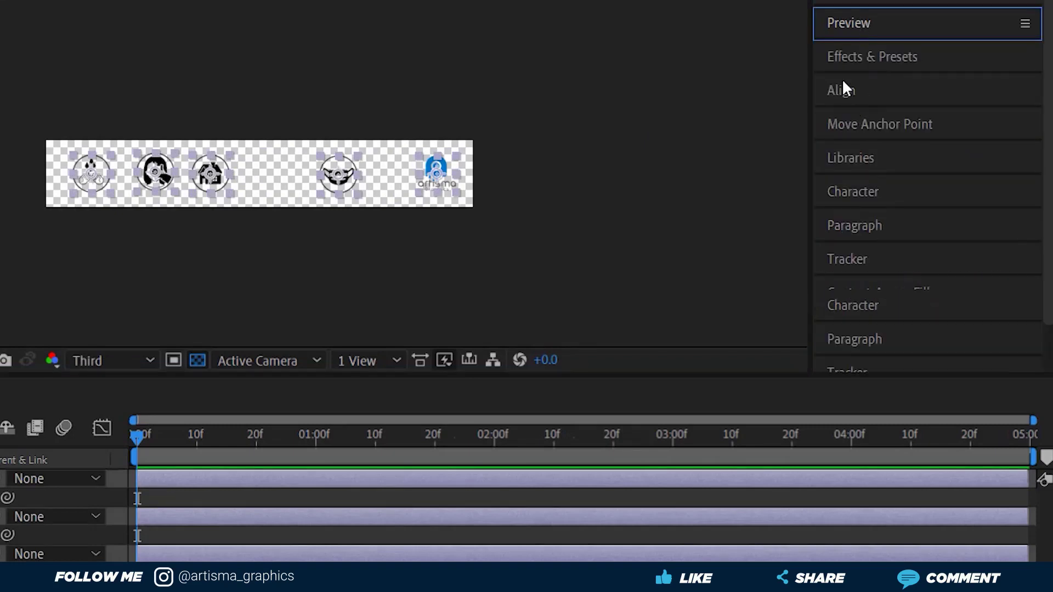
click(842, 83)
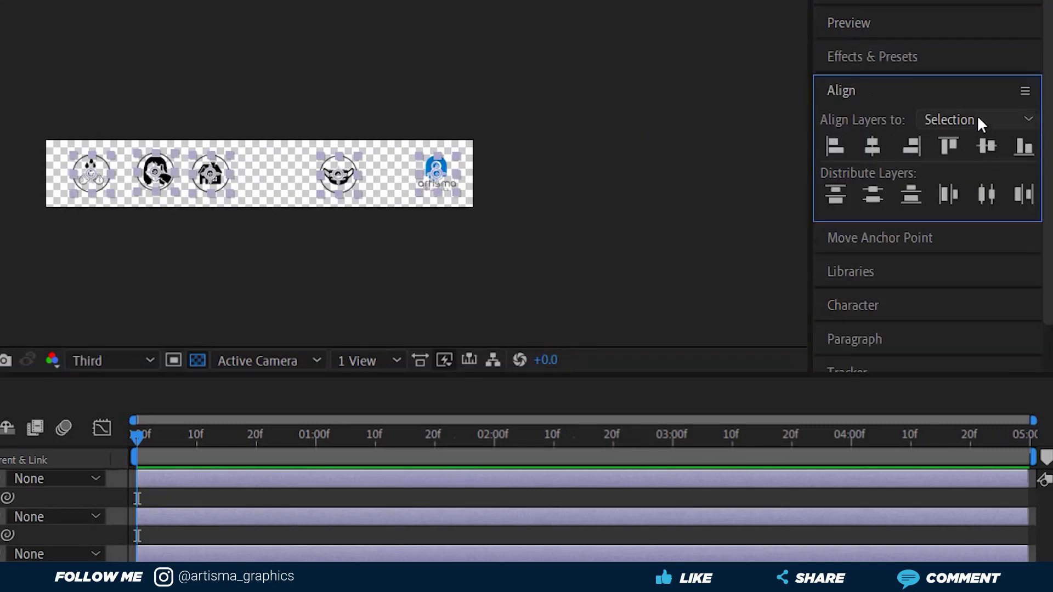
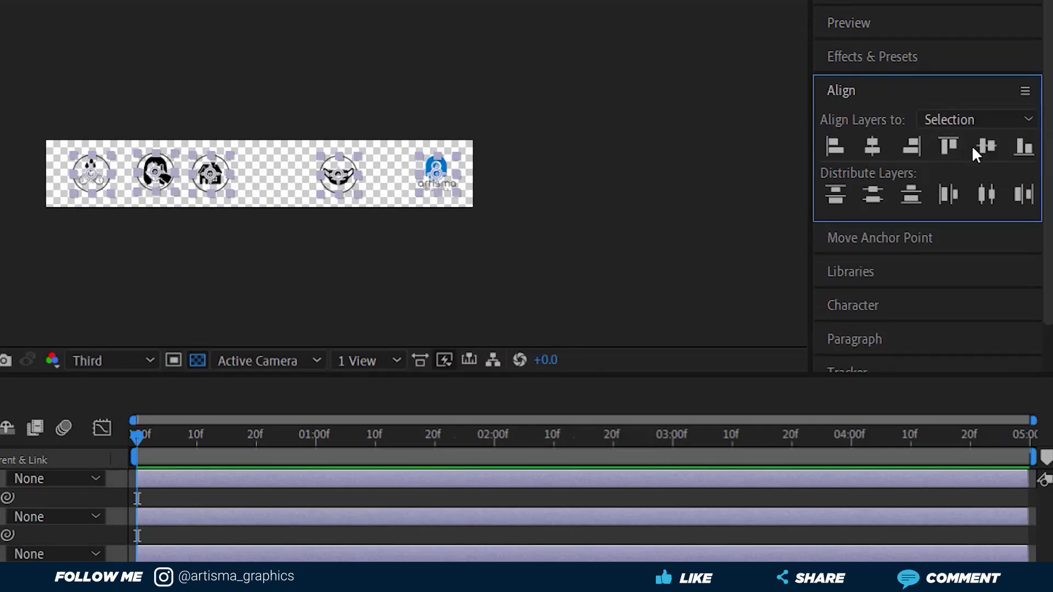
Align the five icons on vertical centres, distribute them horizontally, and nudge them left
click(987, 146)
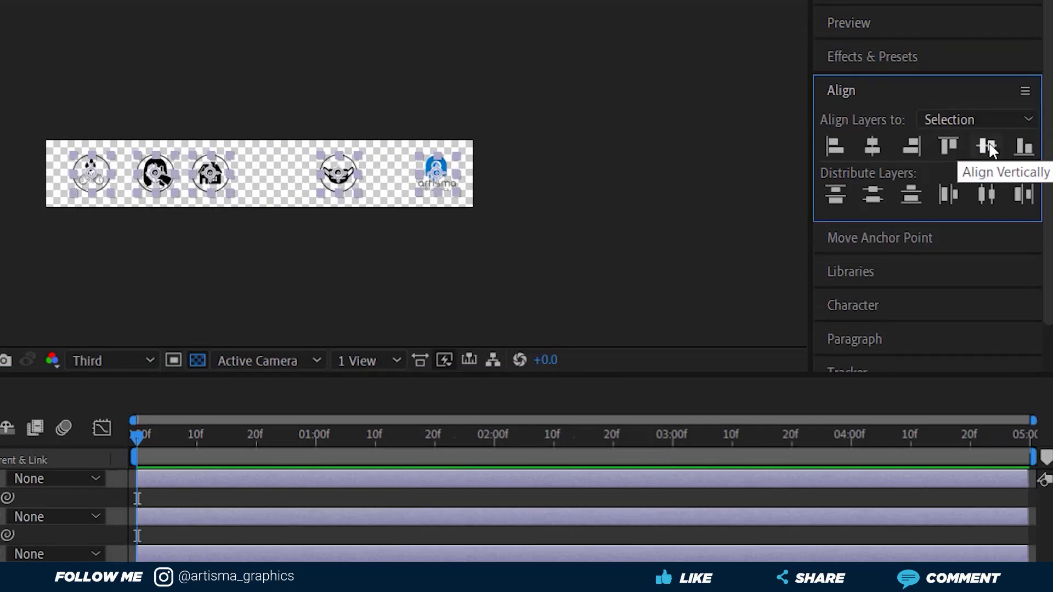
click(986, 197)
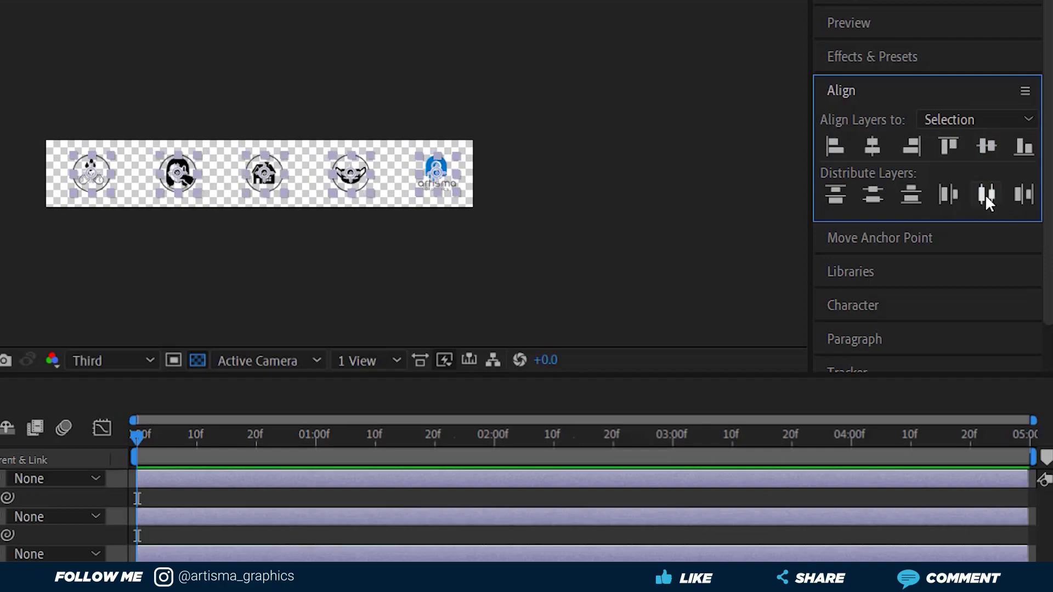
click(270, 268)
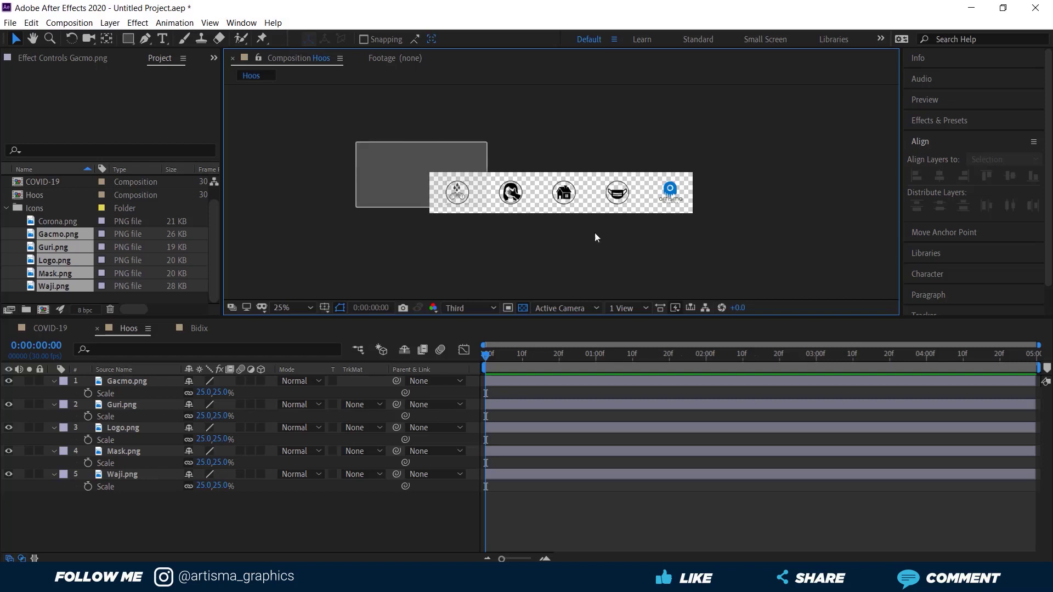
drag(370, 165, 722, 251)
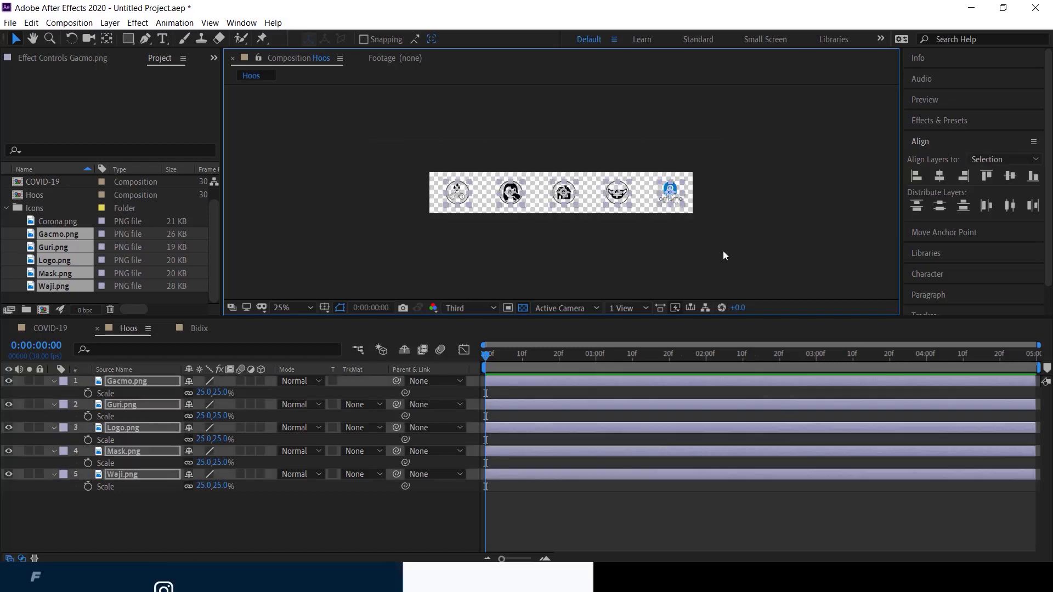
key(shift+Left)
key(shift+Left)
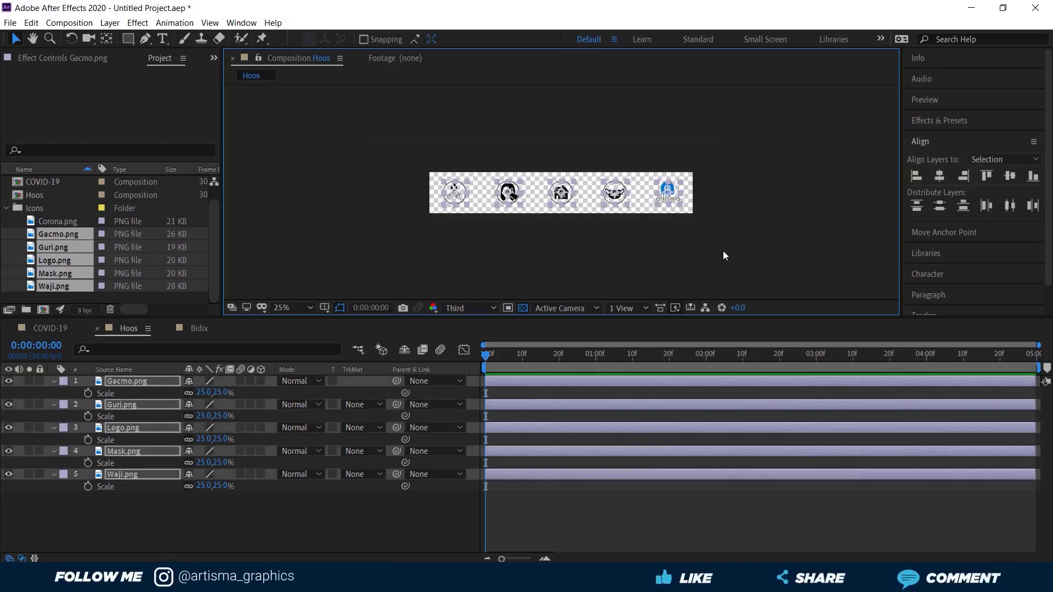
click(694, 264)
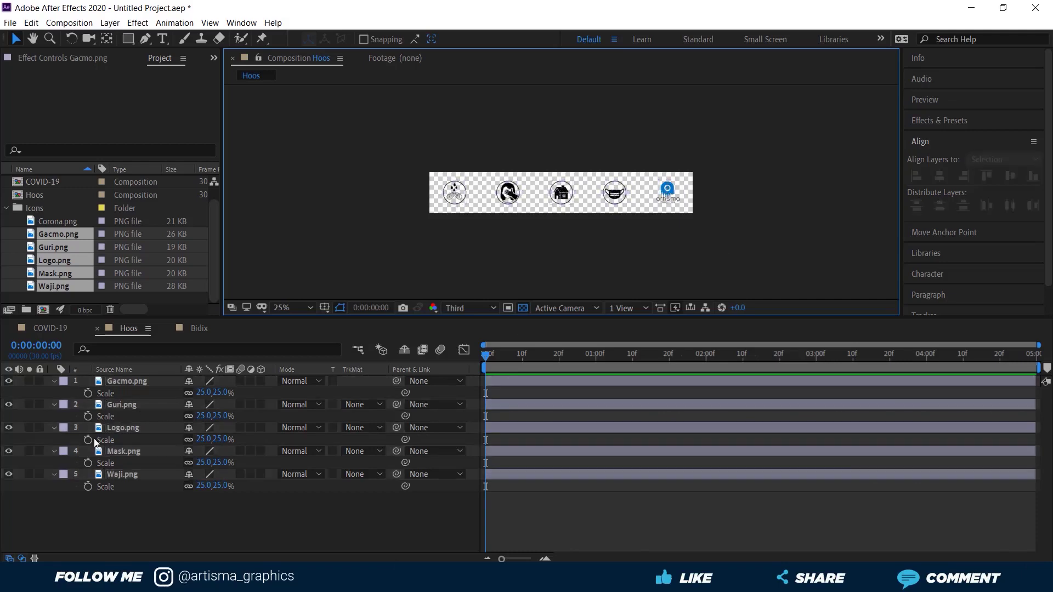
Move Logo.png to the top of the layer stack and collapse each icon's Scale property
drag(109, 430, 118, 378)
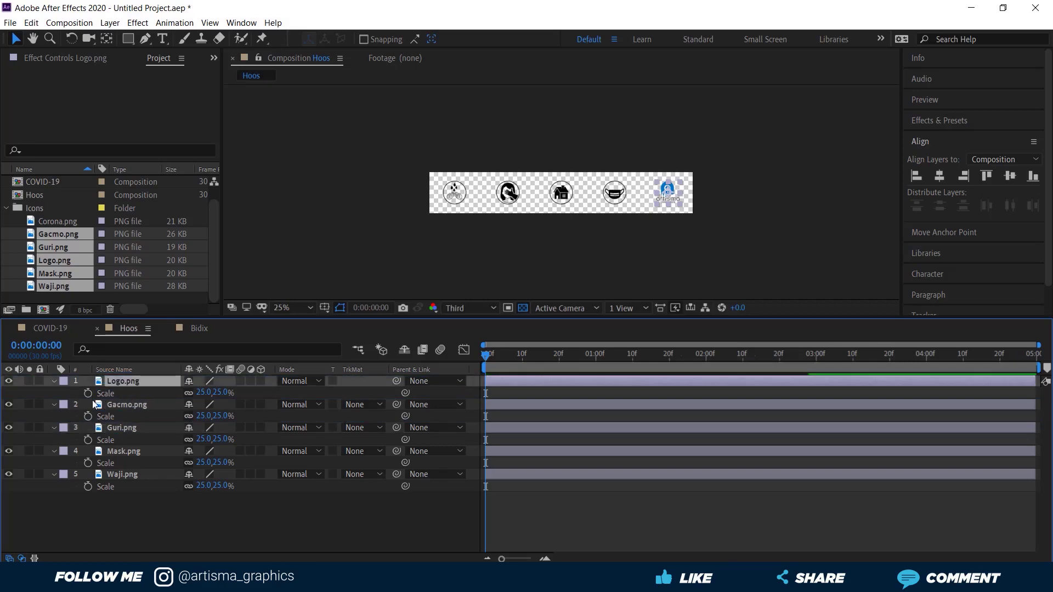
click(54, 404)
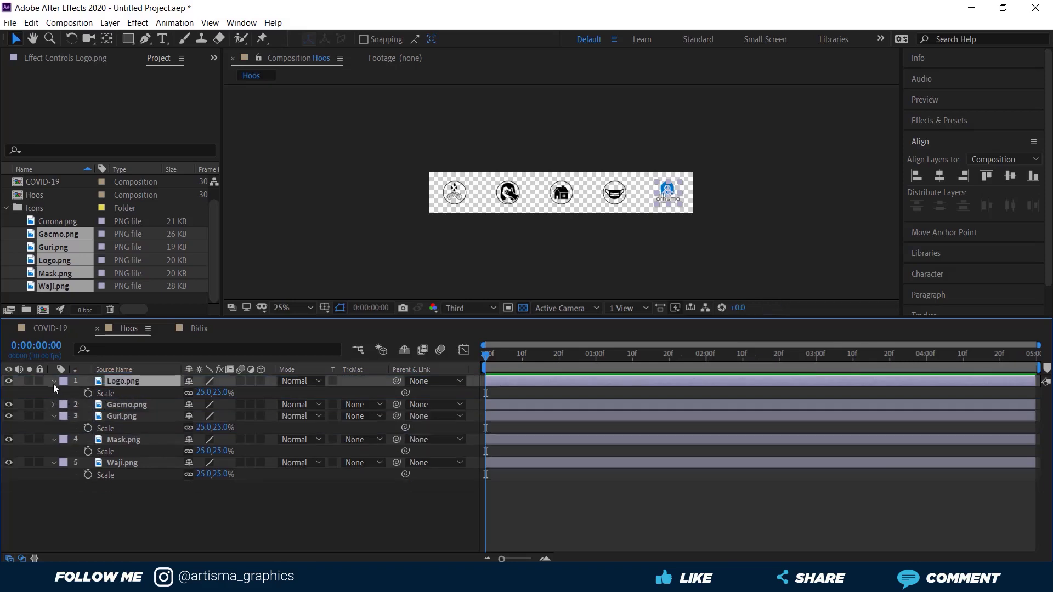
click(54, 382)
click(54, 405)
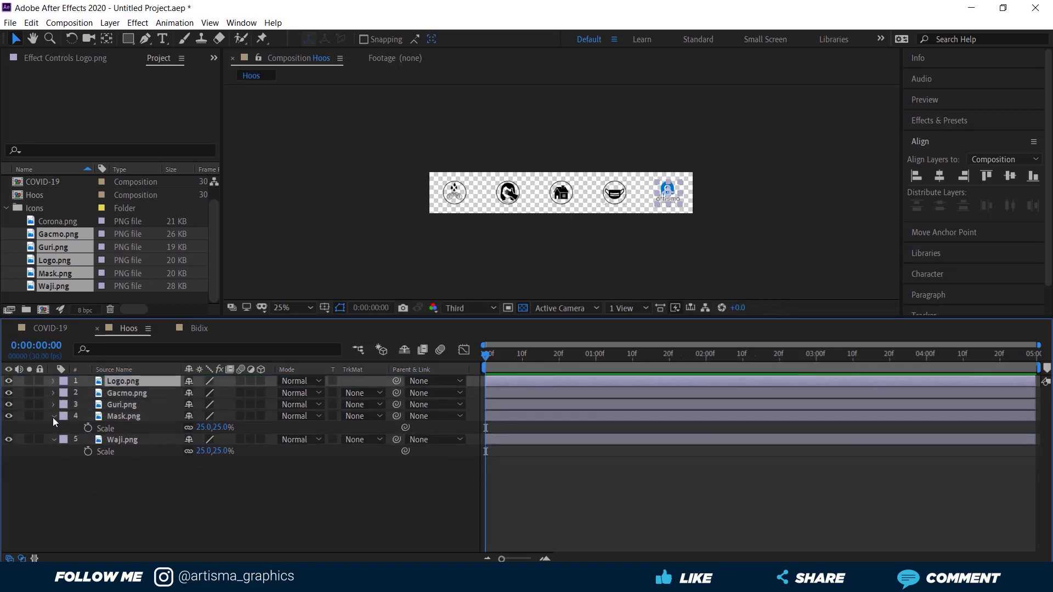
click(53, 417)
click(55, 428)
click(111, 471)
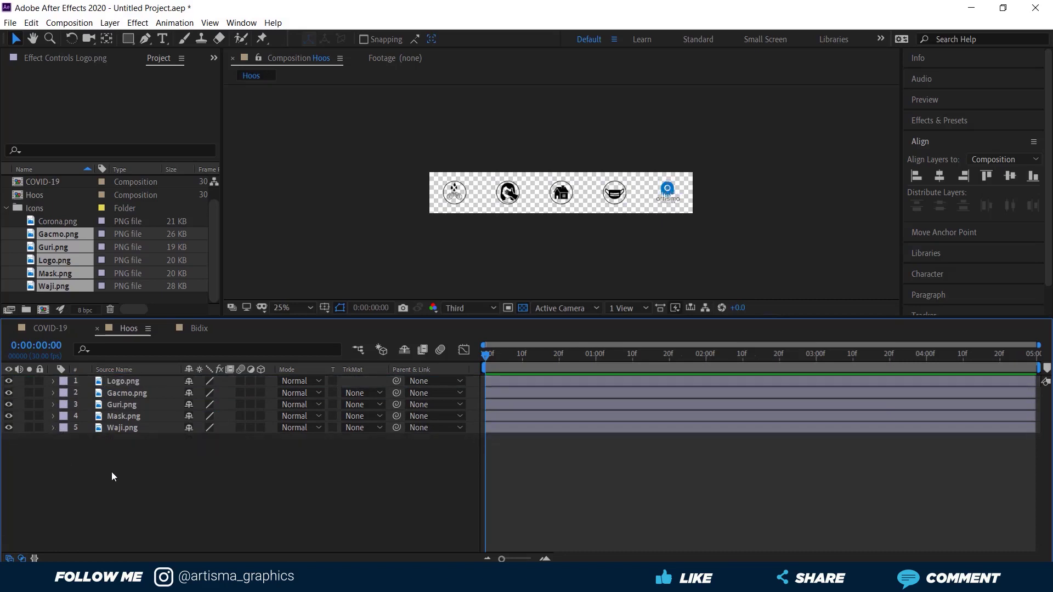
Nudge the four round icons, excluding the logo, up a few pixels at 50% view
drag(332, 170, 621, 259)
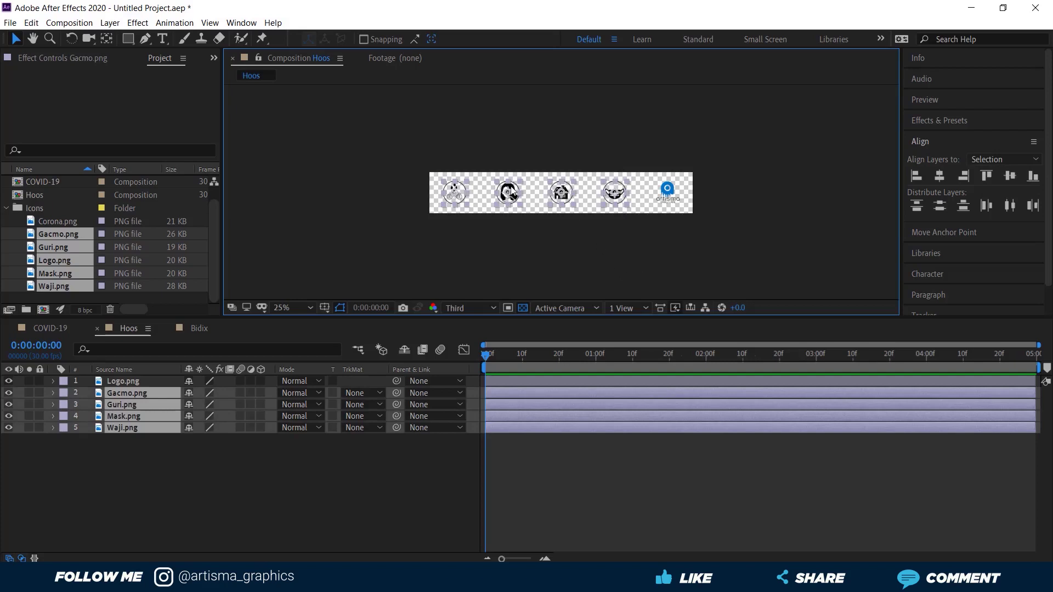
drag(508, 192, 508, 189)
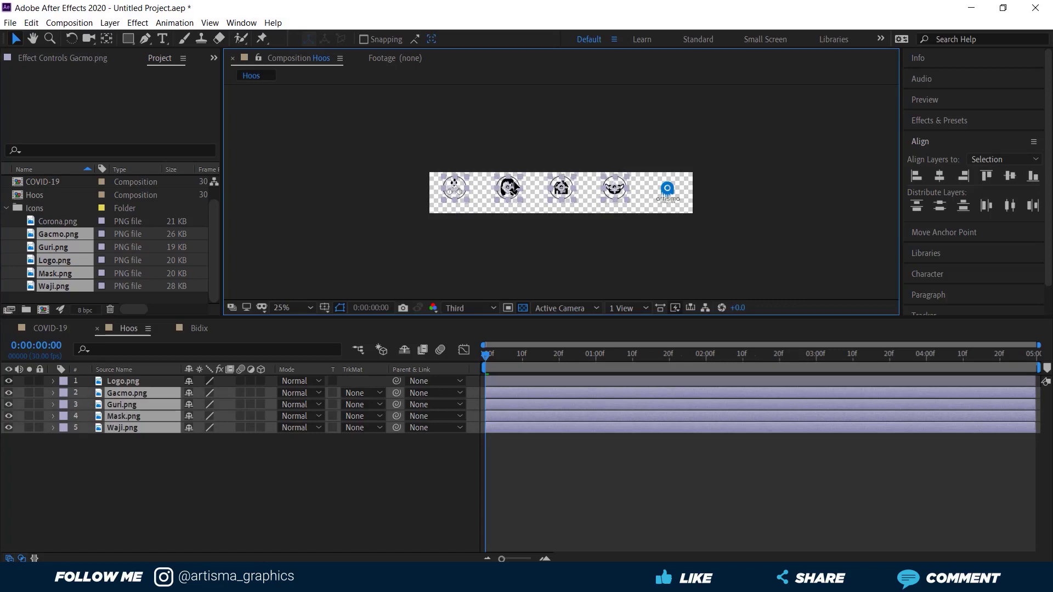
drag(508, 190, 507, 189)
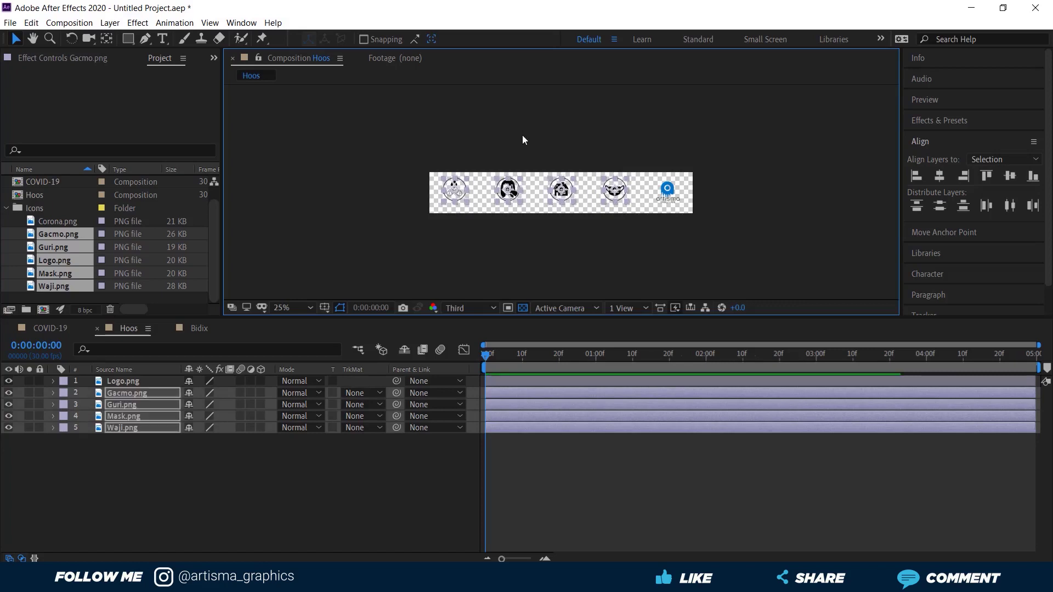
click(506, 147)
key(period)
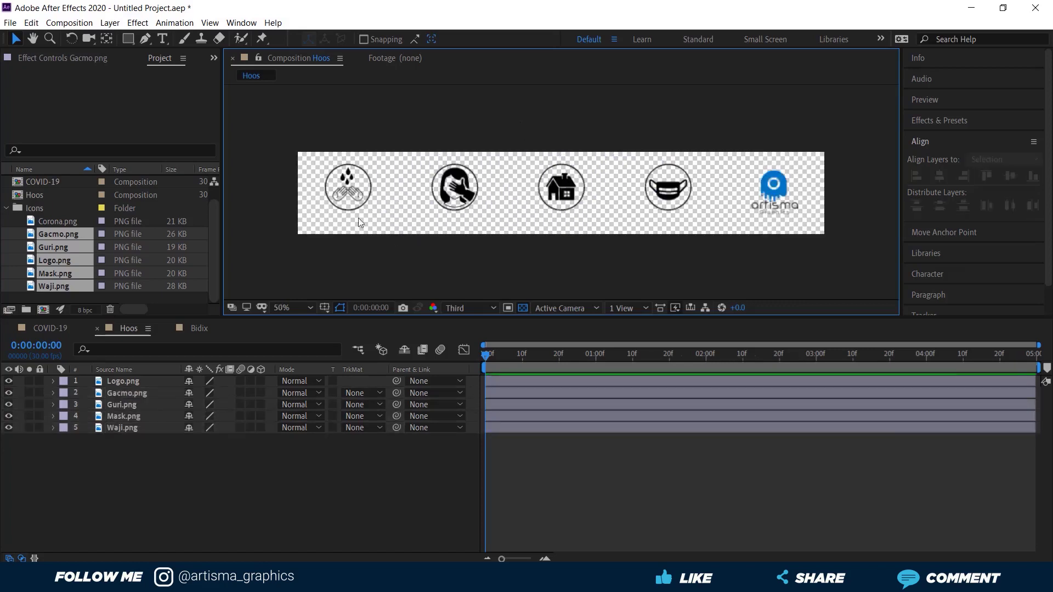
drag(255, 136, 665, 253)
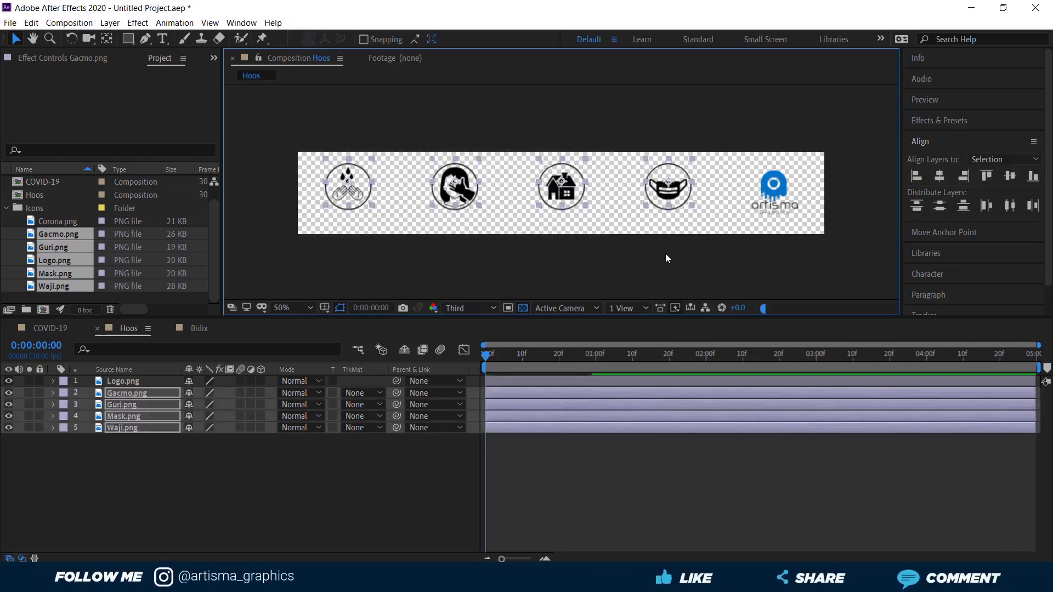
key(shift+Up)
click(451, 94)
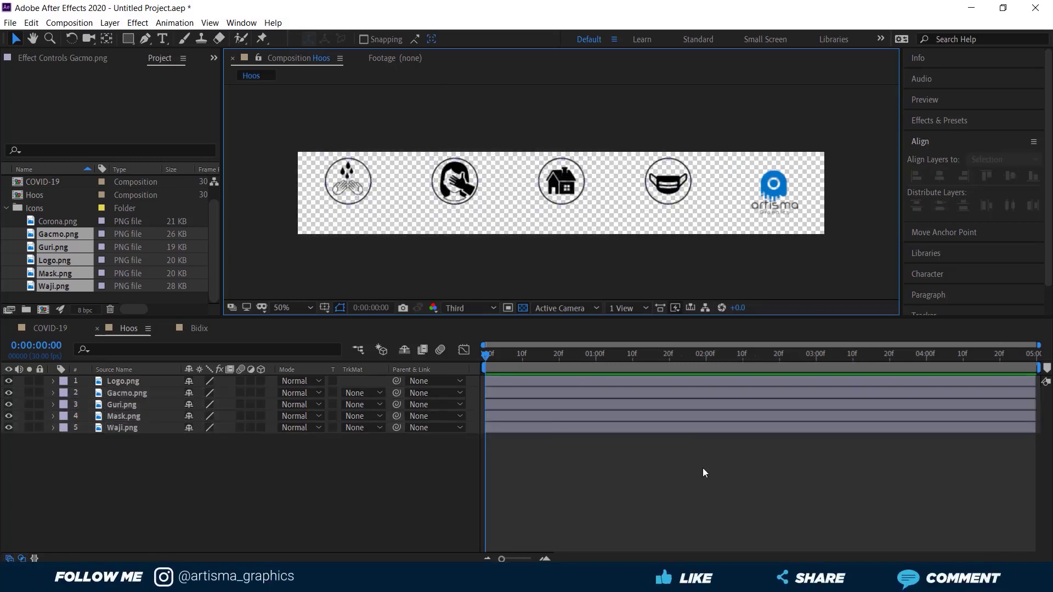
Copy the HAD IYO JEER KUDHAQ … SAABUUN lines from Info.txt
key(alt+Tab)
click(351, 315)
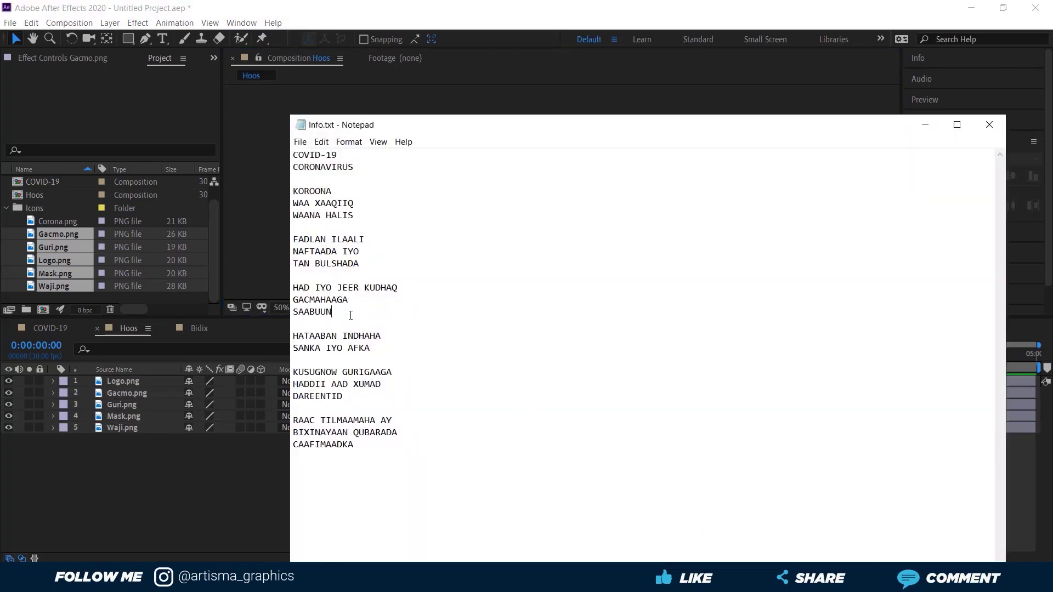
drag(283, 318, 272, 292)
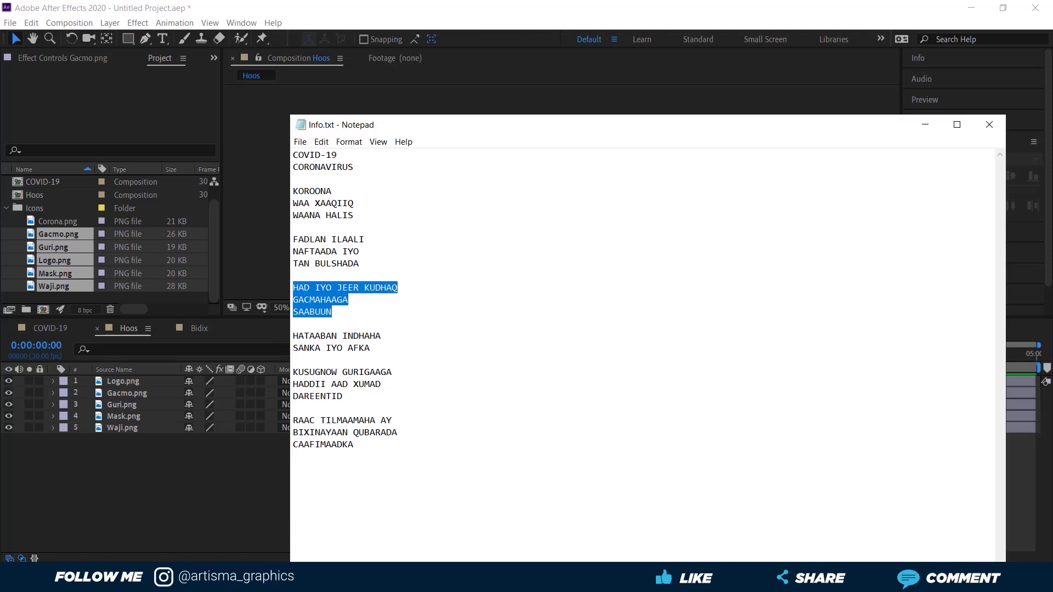
key(alt+Tab)
key(ctrl+t)
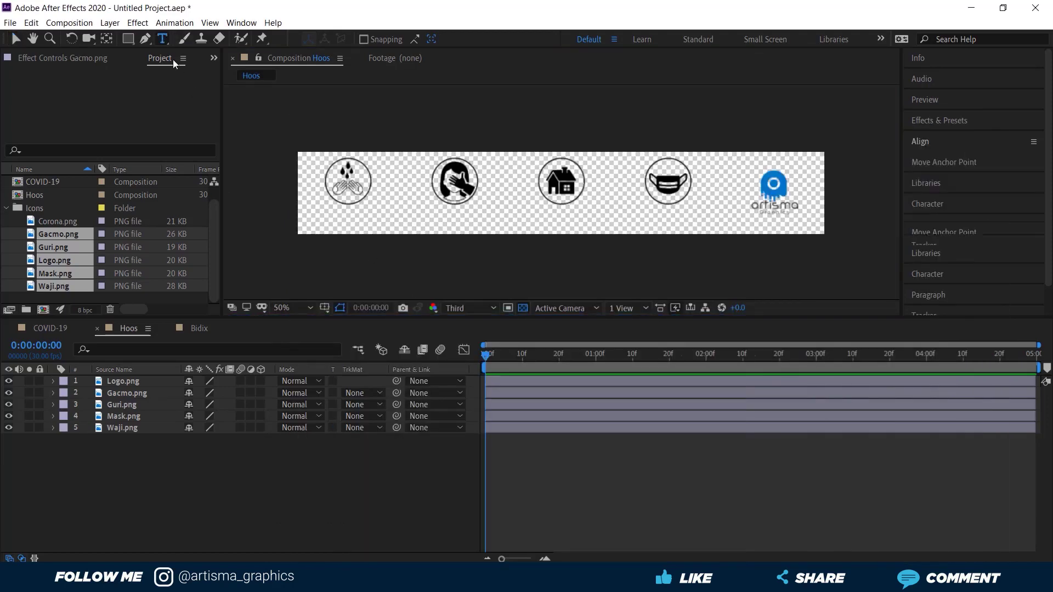
Paste the copied lines into a new black text layer in the Hoos comp
click(340, 217)
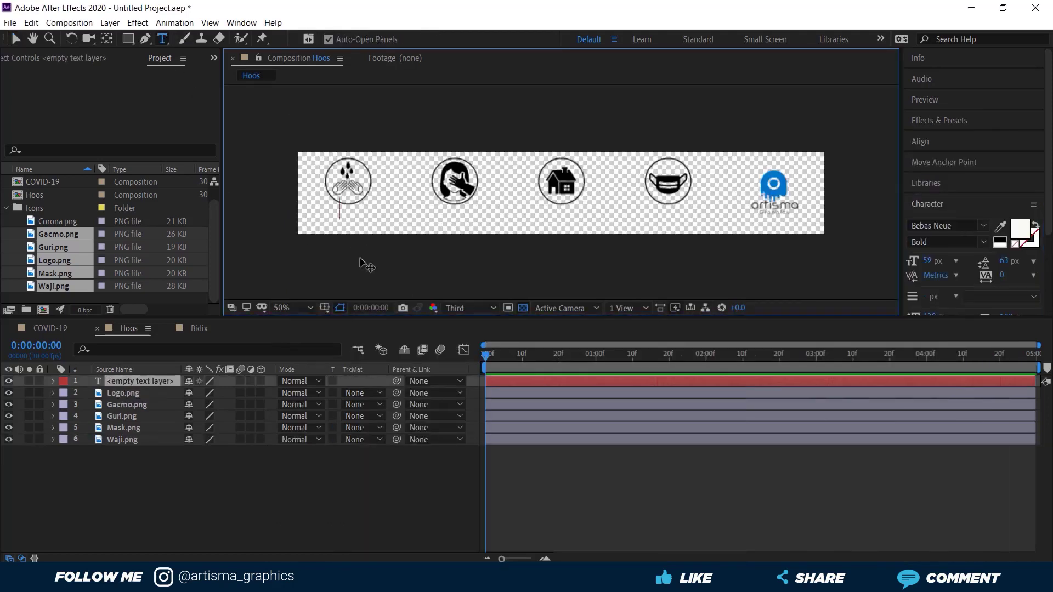
key(ctrl+v)
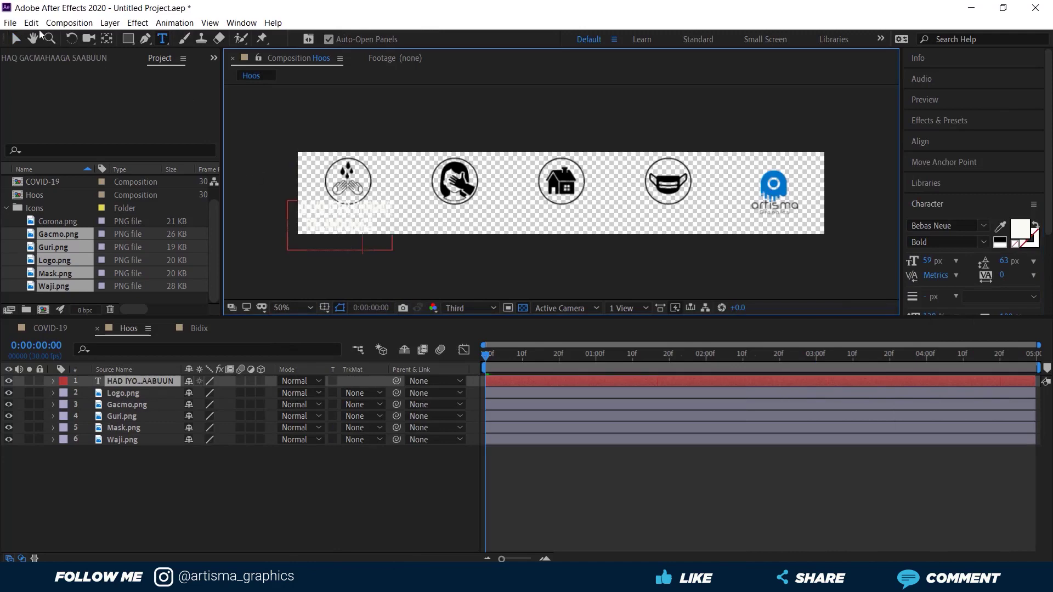
click(16, 39)
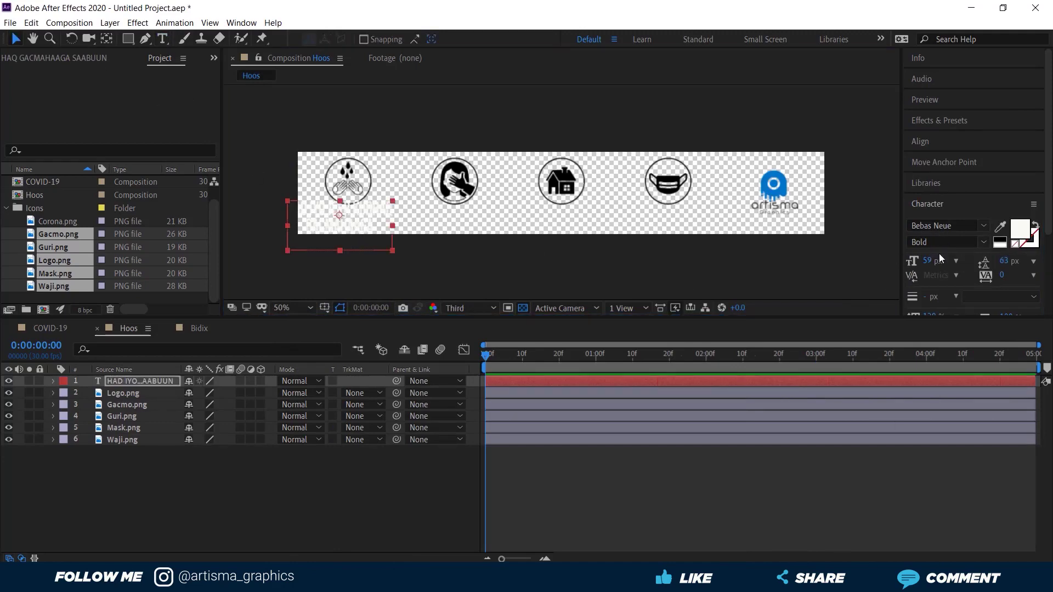
click(1021, 231)
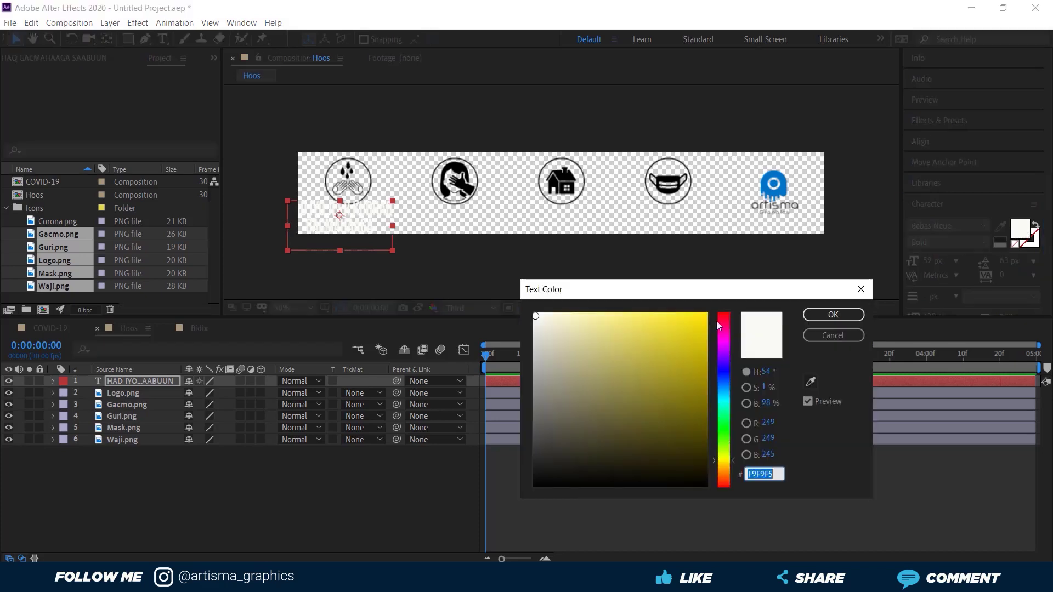
click(536, 484)
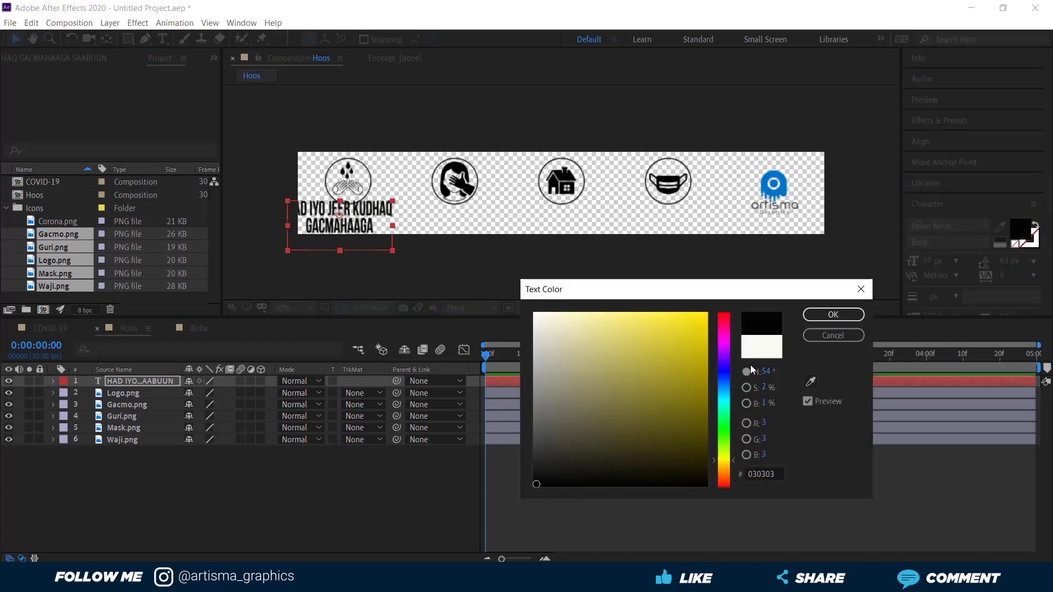
click(831, 315)
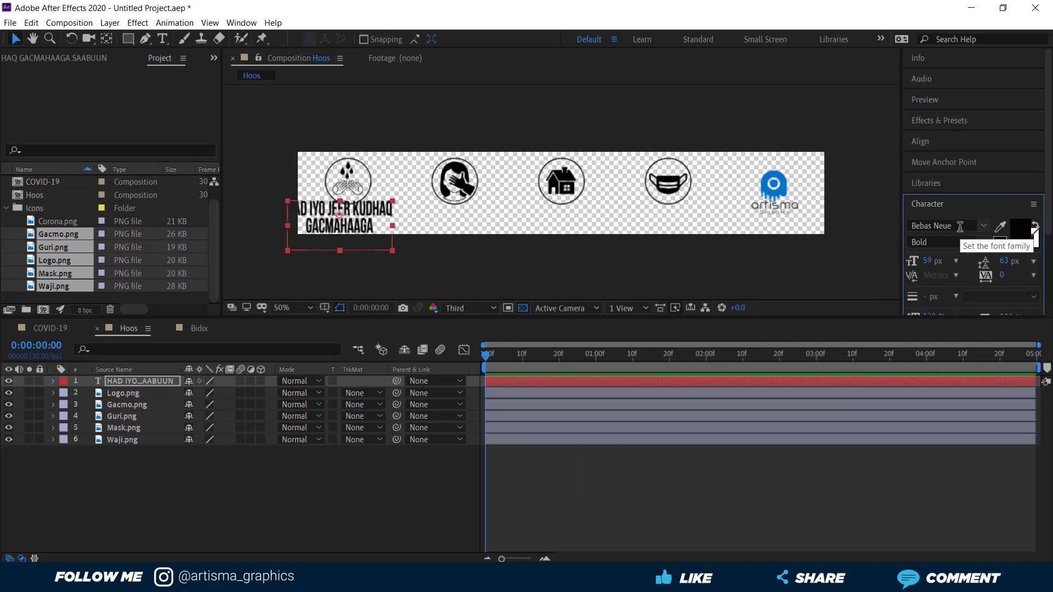
Style the caption in Nexa Black 21 px with 31 px leading and place it under the first icon
click(960, 226)
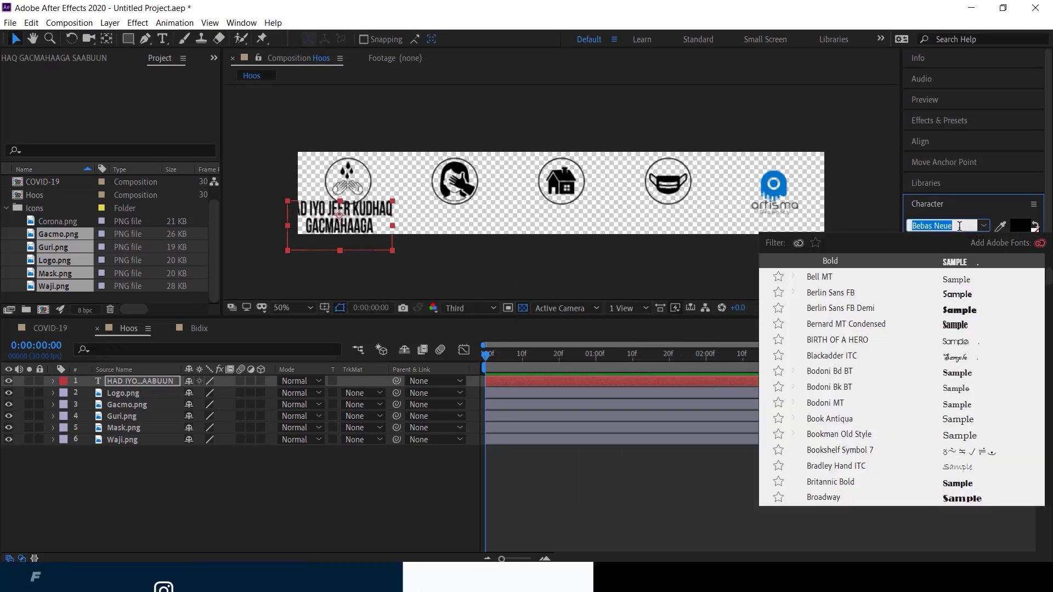
text(nexa)
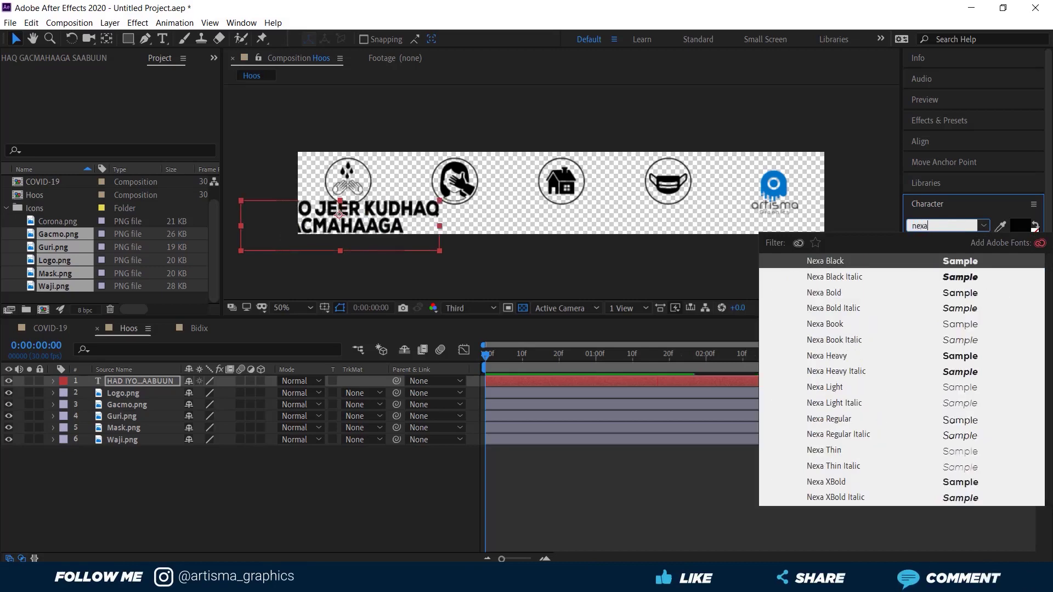
click(839, 260)
drag(925, 262, 899, 259)
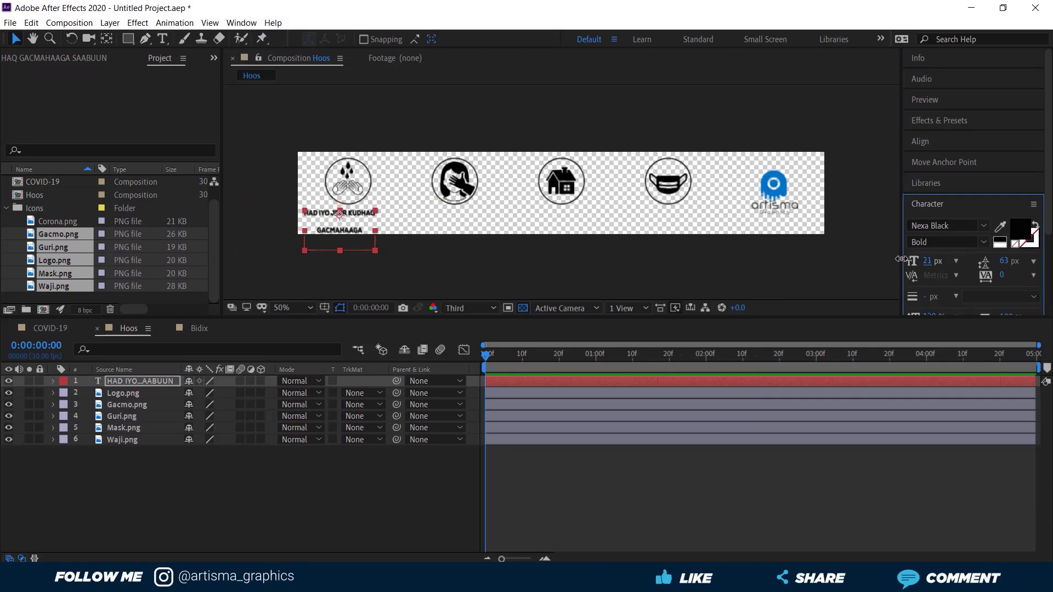
drag(1003, 261, 976, 260)
click(539, 147)
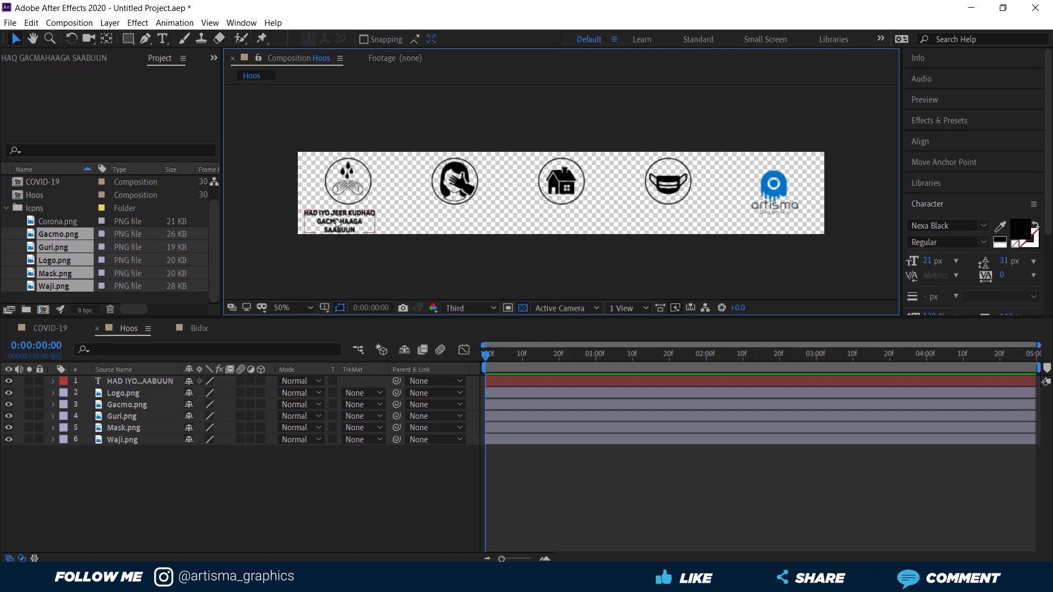
drag(337, 222, 346, 215)
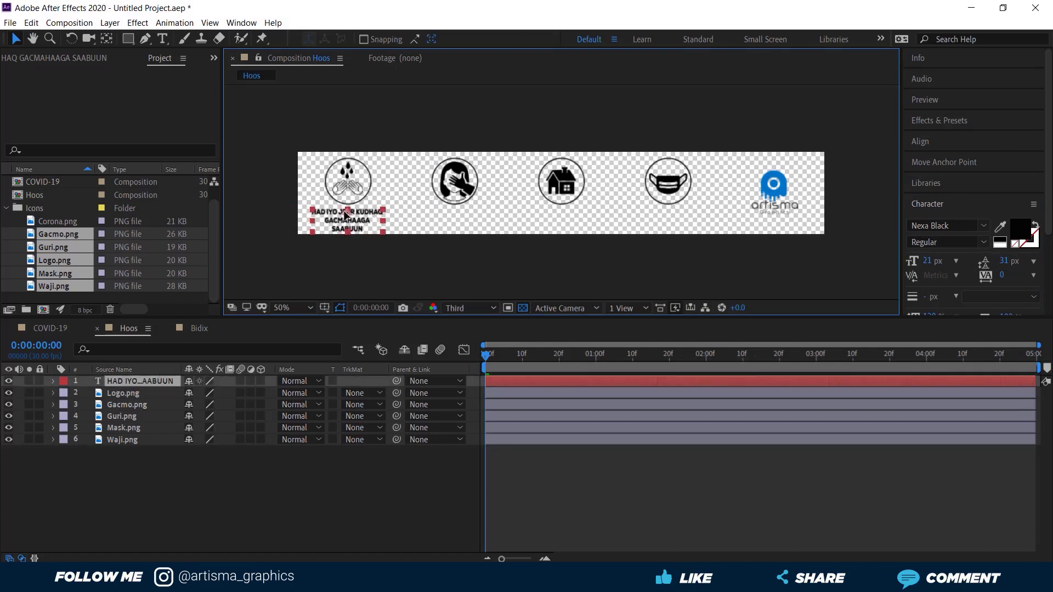
click(406, 127)
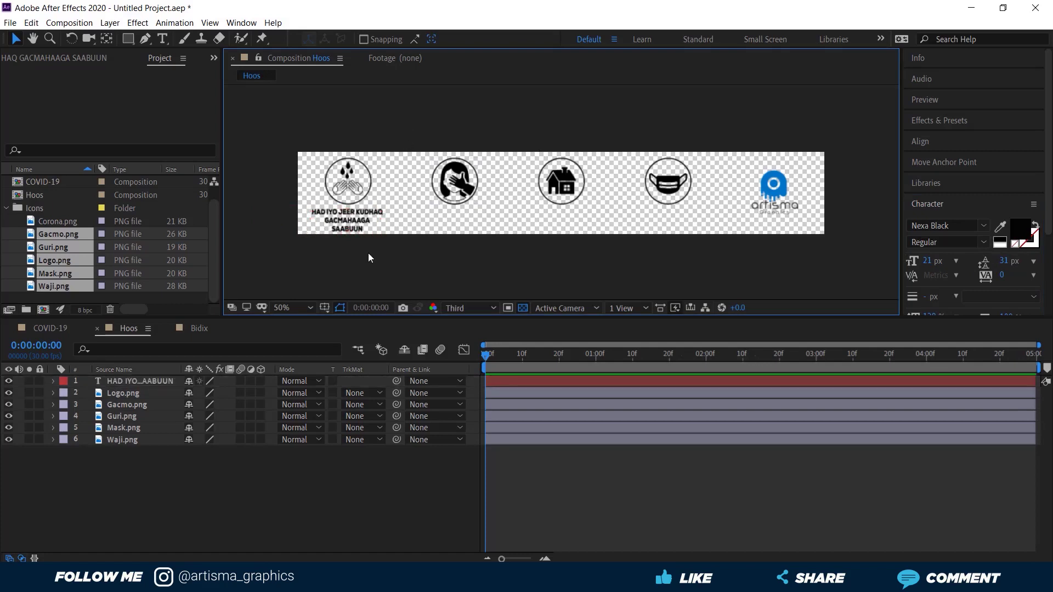
click(349, 227)
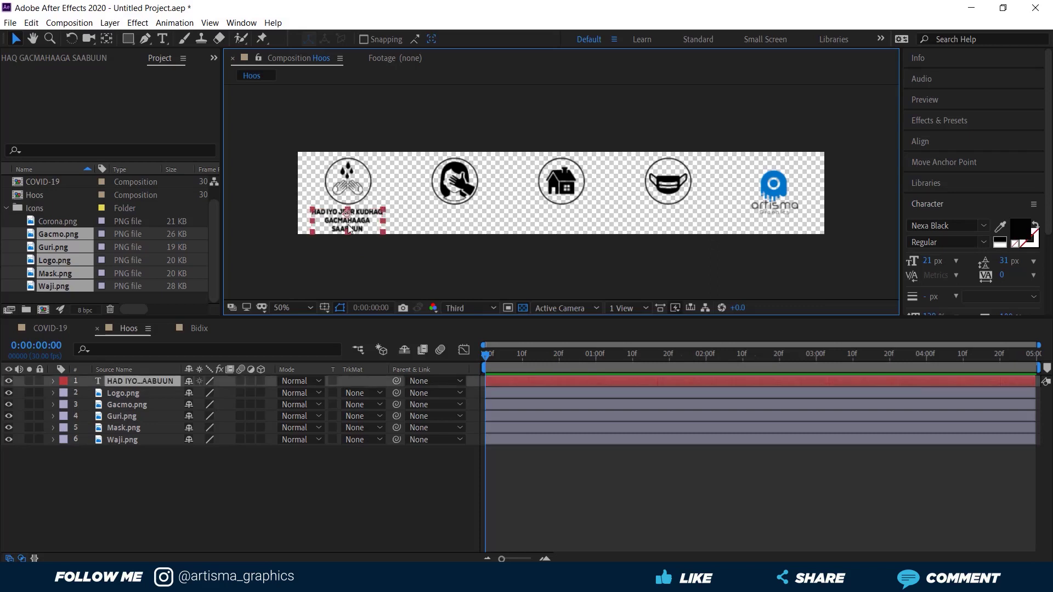
Duplicate the caption under the second icon and replace its text with HATAABAN INDHAHA SANKA IYO AFKA
key(ctrl+d)
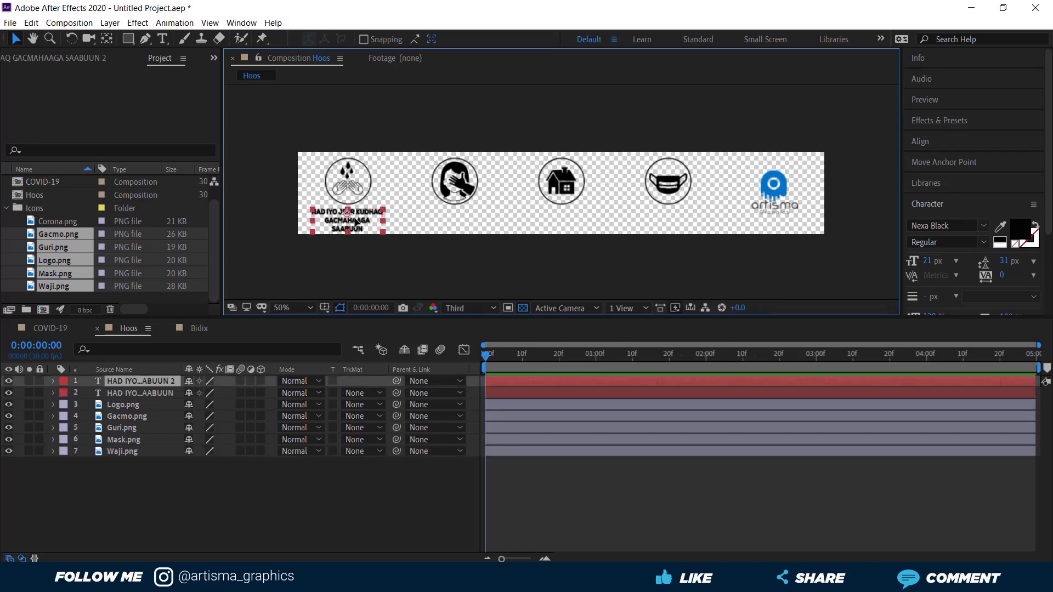
drag(356, 222, 462, 228)
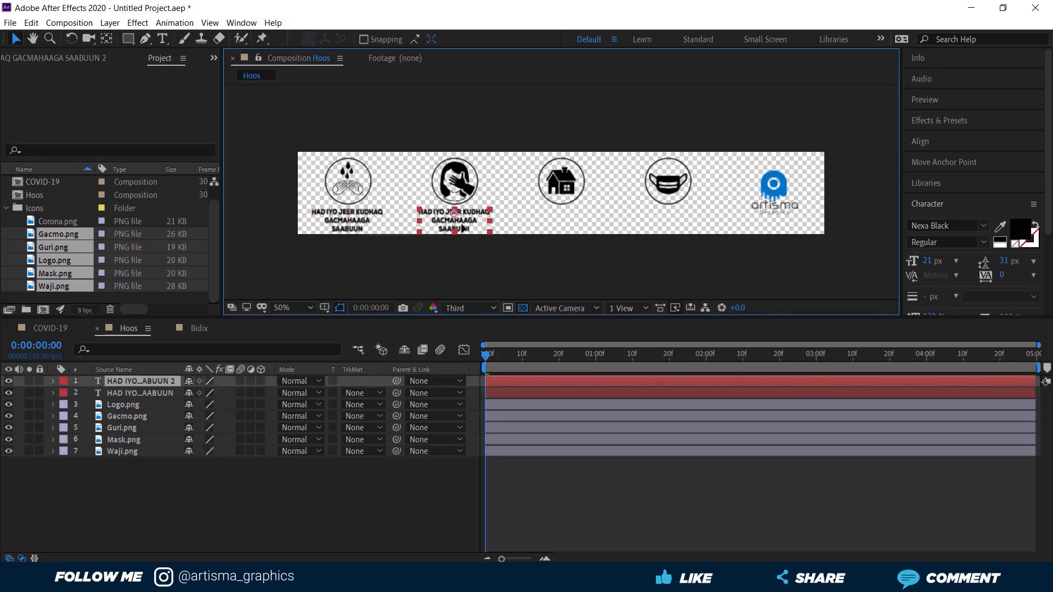
key(alt+Tab)
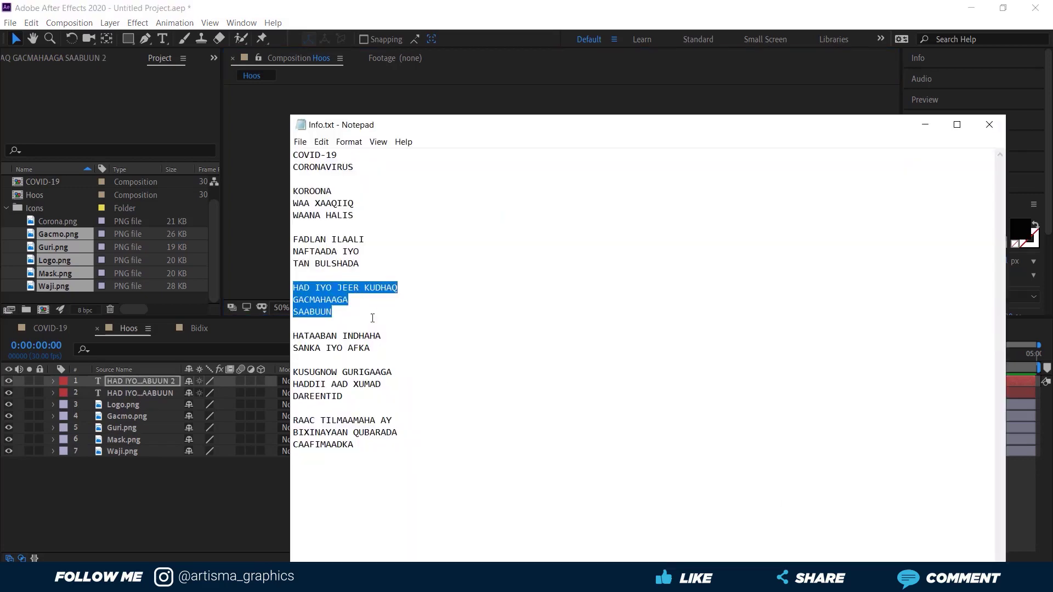
click(383, 337)
drag(381, 348, 280, 329)
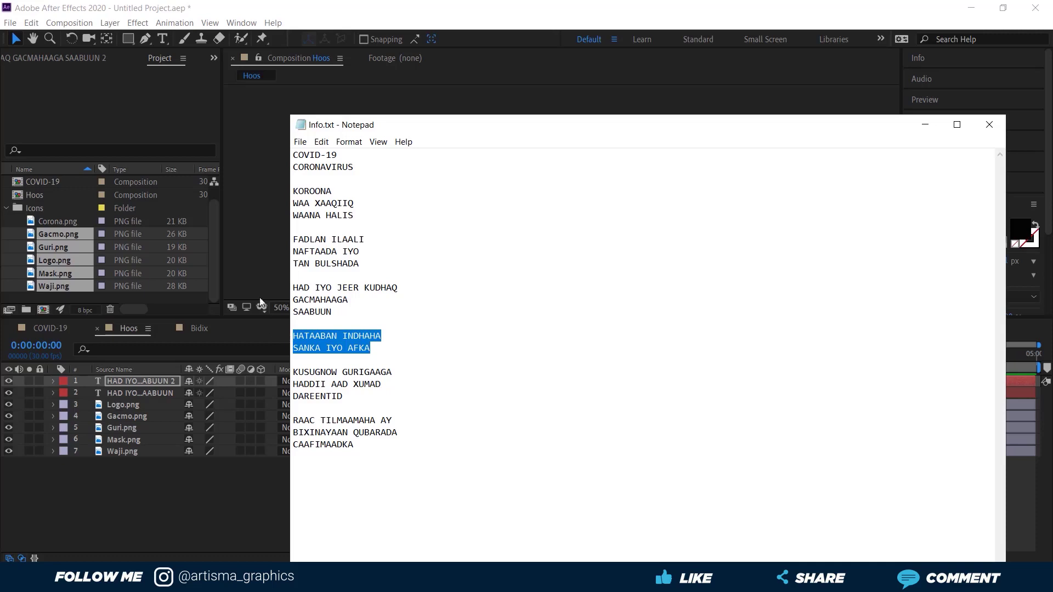
click(249, 267)
double_click(459, 216)
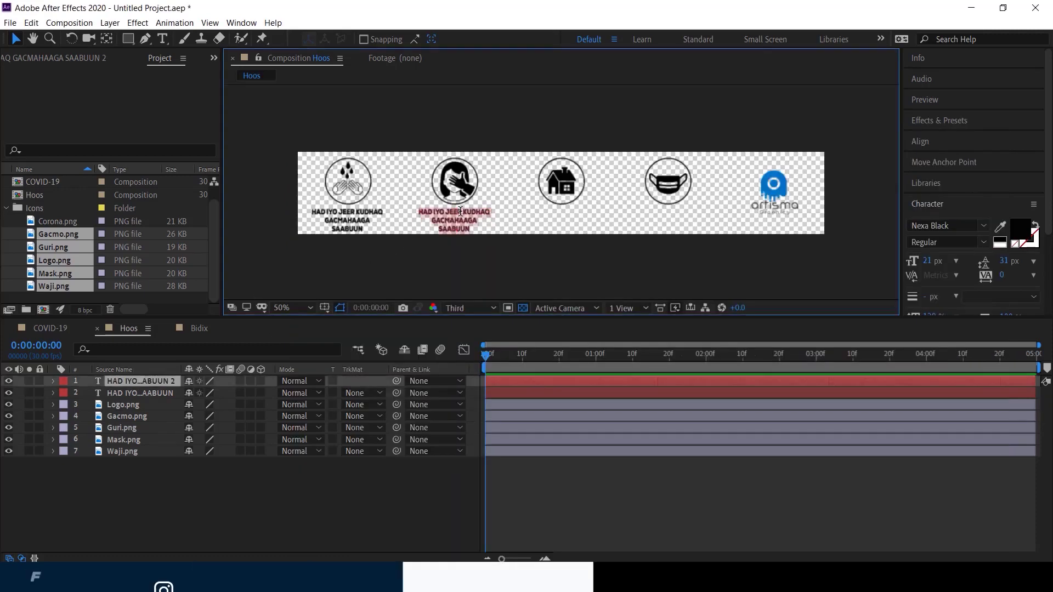
text(HATAABAN INDHAHA SANKA IYO AFKA)
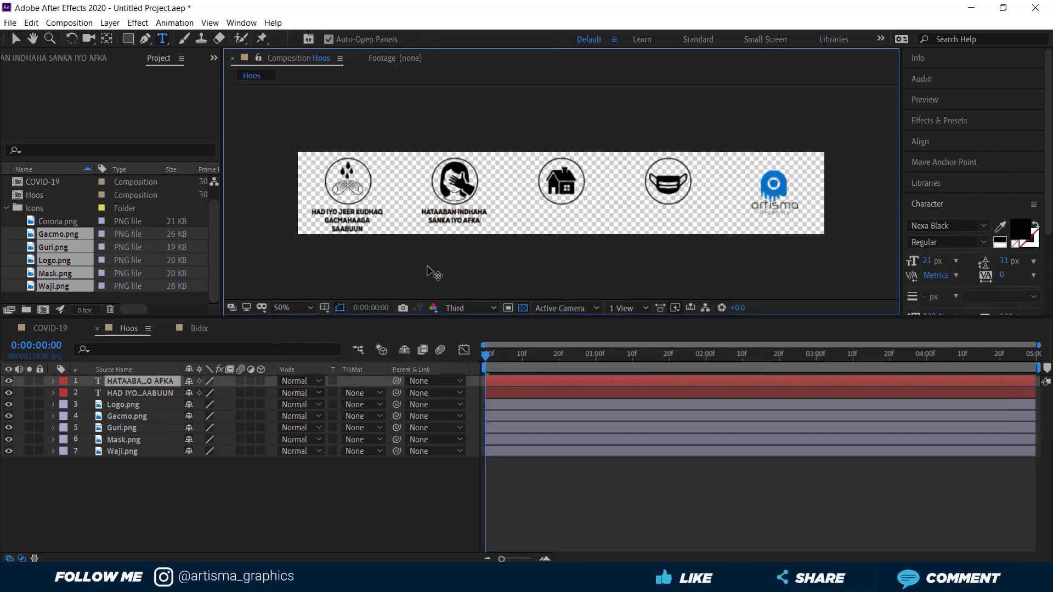
click(12, 36)
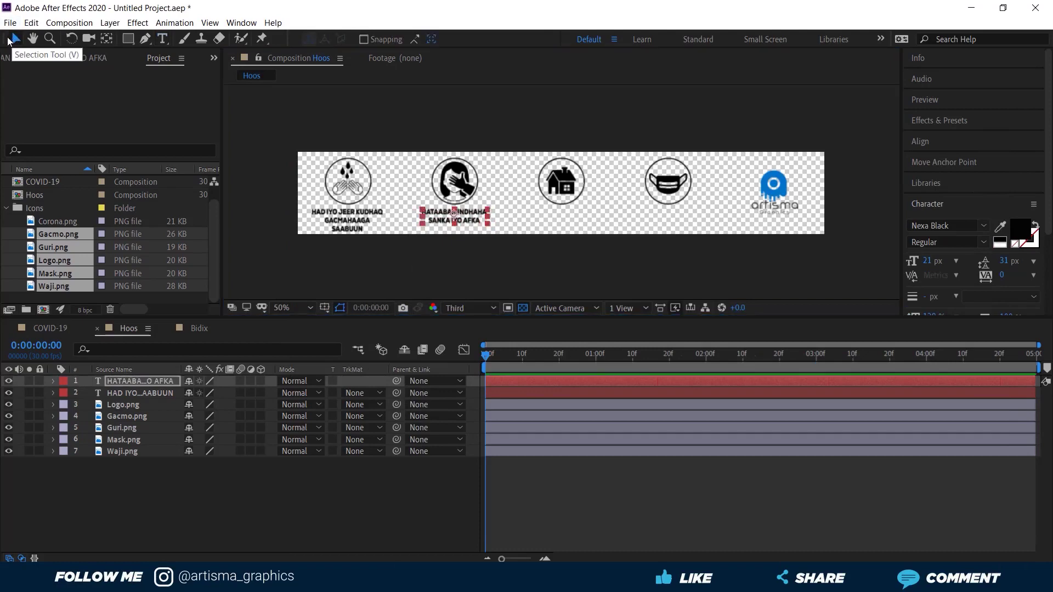
Duplicate a caption under the third icon with the KUSUGNOW GURIGAAGA lines
key(ctrl+d)
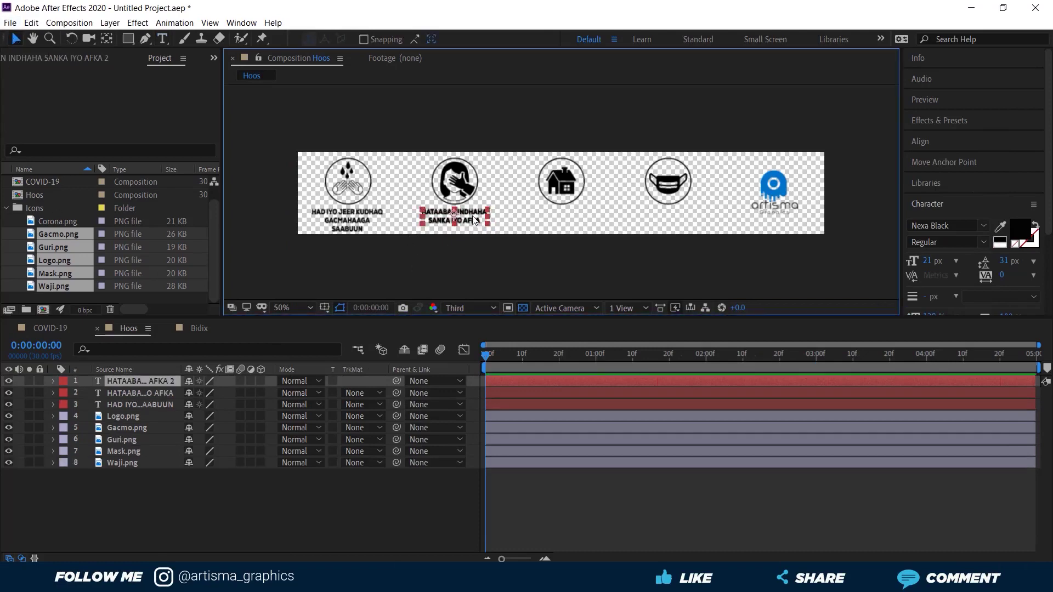
drag(474, 220, 668, 220)
key(alt+Tab)
Add the fourth caption with the RAAC TILMAAMAHA lines, then select all four captions
key(alt+Tab)
click(489, 254)
double_click(561, 215)
text(KUSUGNOW GURIGAAGA HADDII AAD XUMAD DAREENTID)
click(12, 36)
key(ctrl+d)
key(alt+Tab)
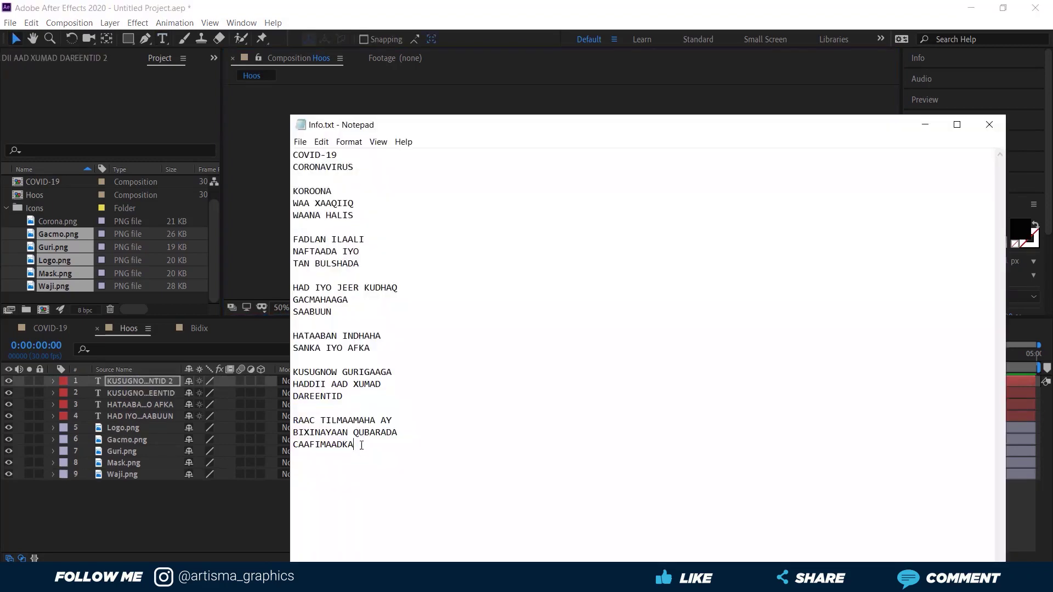
drag(362, 445, 293, 420)
key(ctrl+c)
key(alt+Tab)
double_click(668, 215)
key(ctrl+v)
key(Escape)
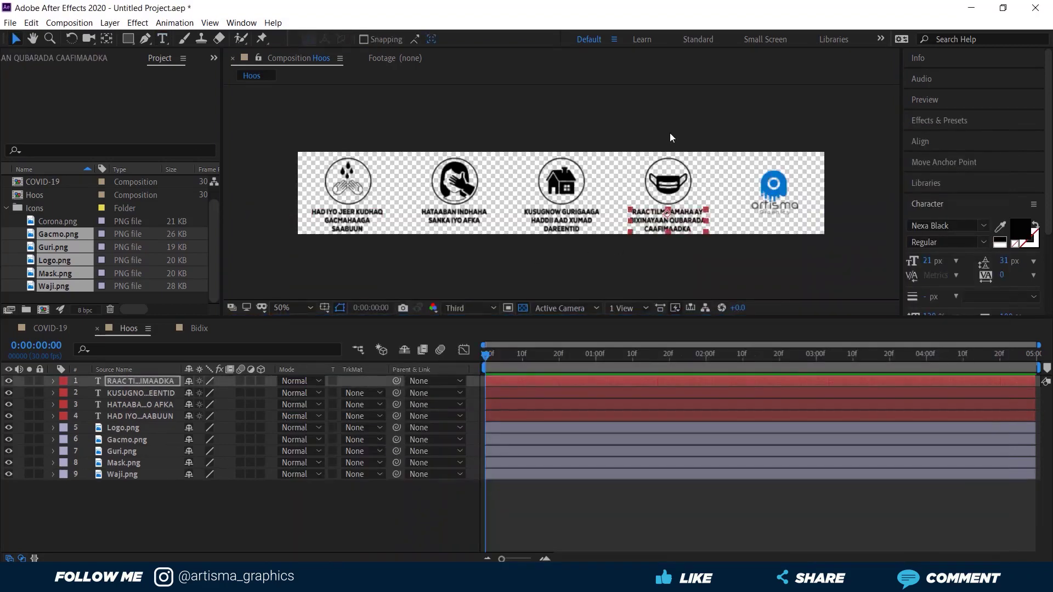
click(329, 276)
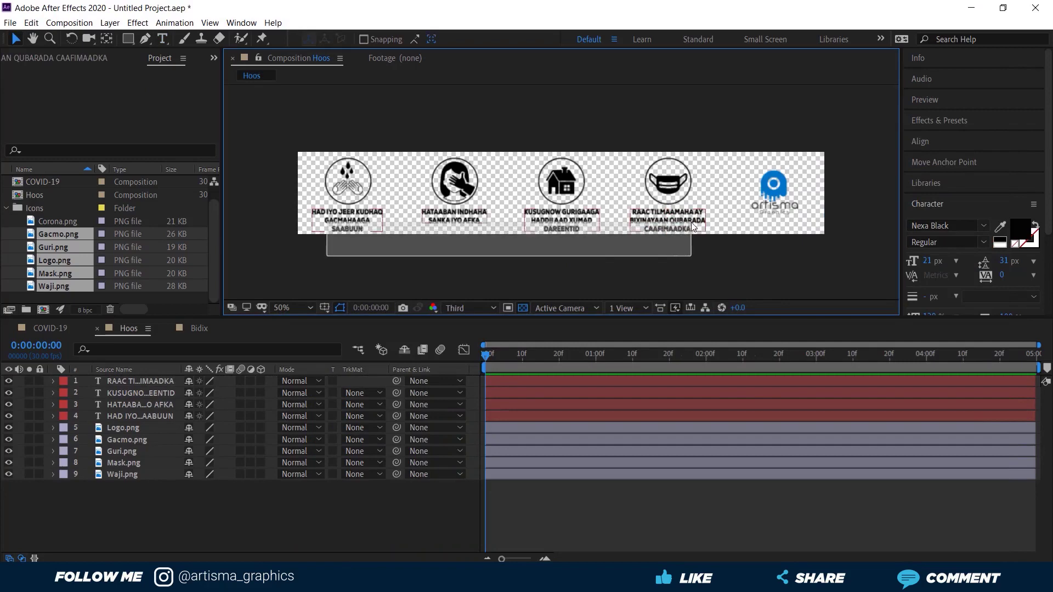
drag(327, 256, 691, 222)
Nudge the four captions up and move Logo.png to the top of the stack
key(Up)
key(Up)
key(Up)
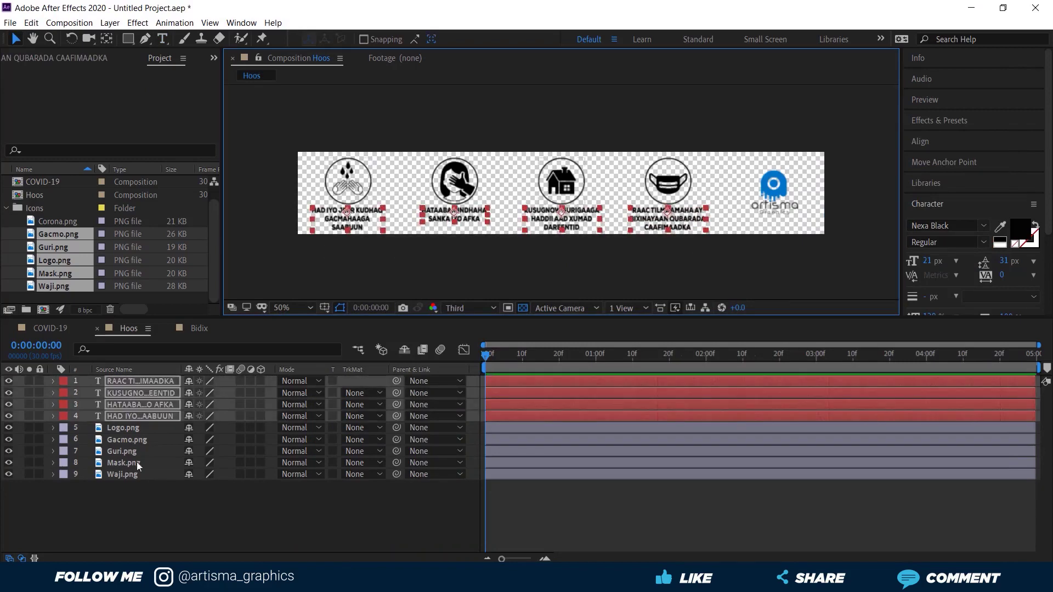
click(154, 511)
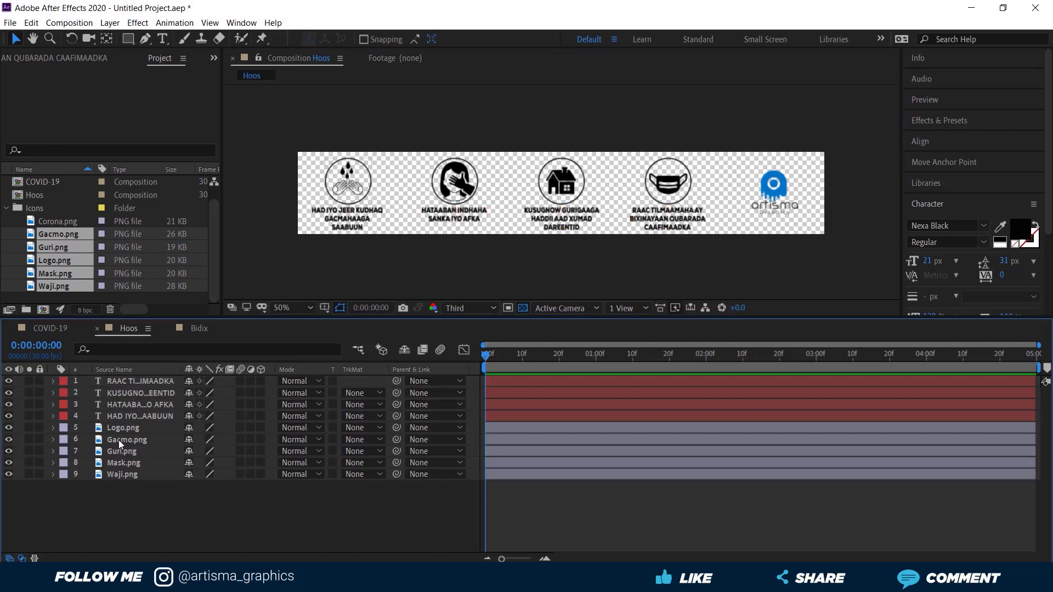
drag(121, 427, 126, 378)
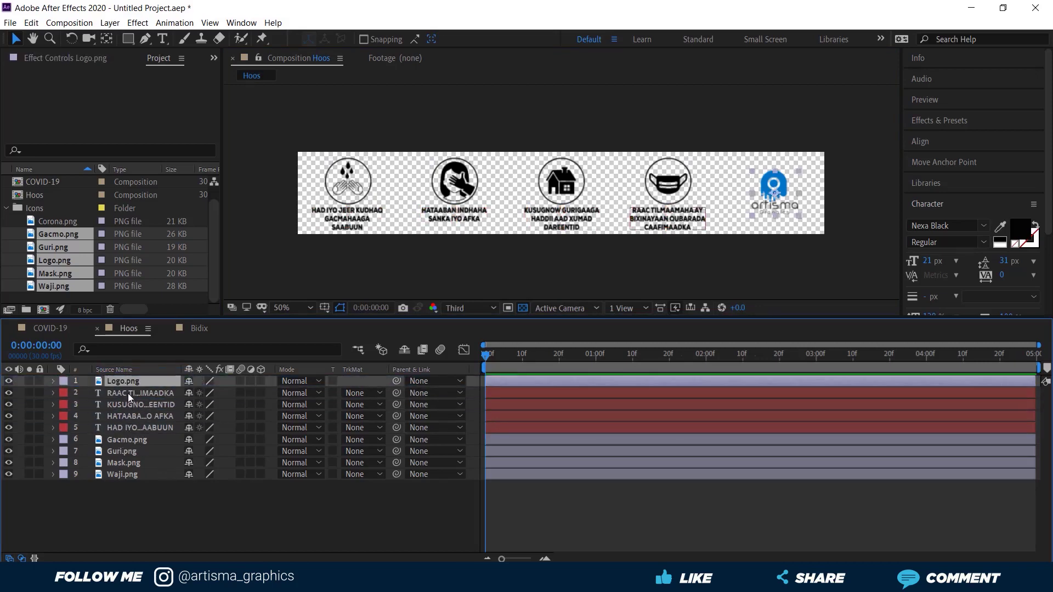
Reorder the caption layers so each sits directly below its matching icon layer
click(126, 428)
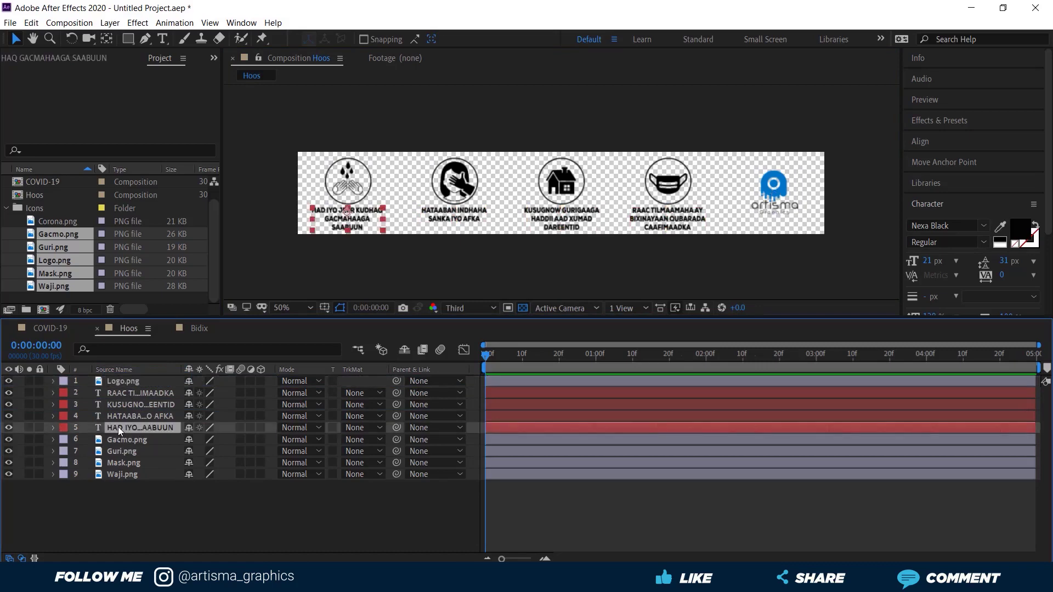
mouse_move(118, 427)
mouse_down()
mouse_move(118, 447)
mouse_move(130, 436)
mouse_up()
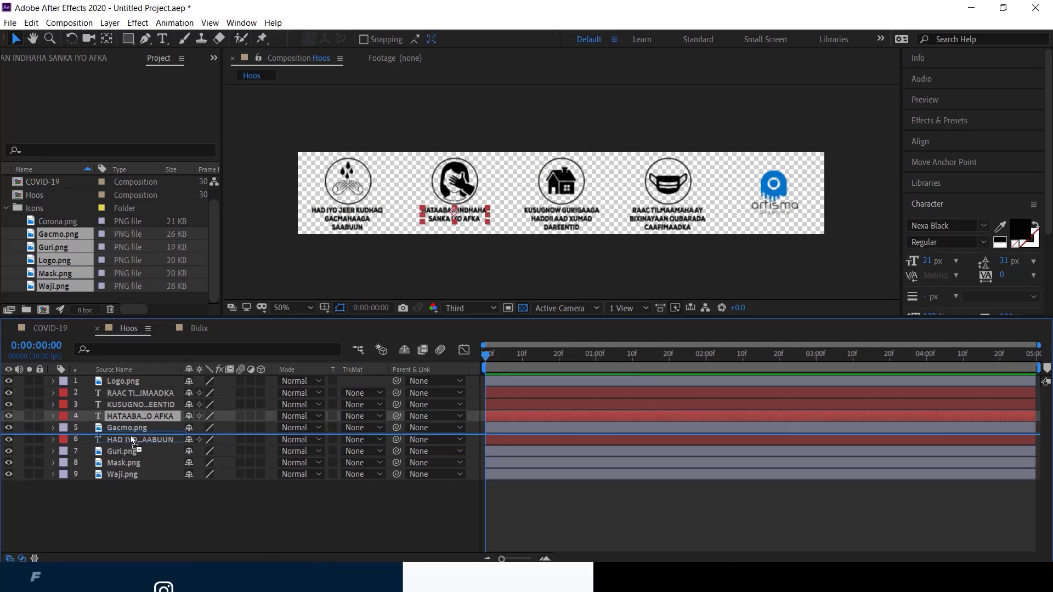
drag(131, 436, 125, 465)
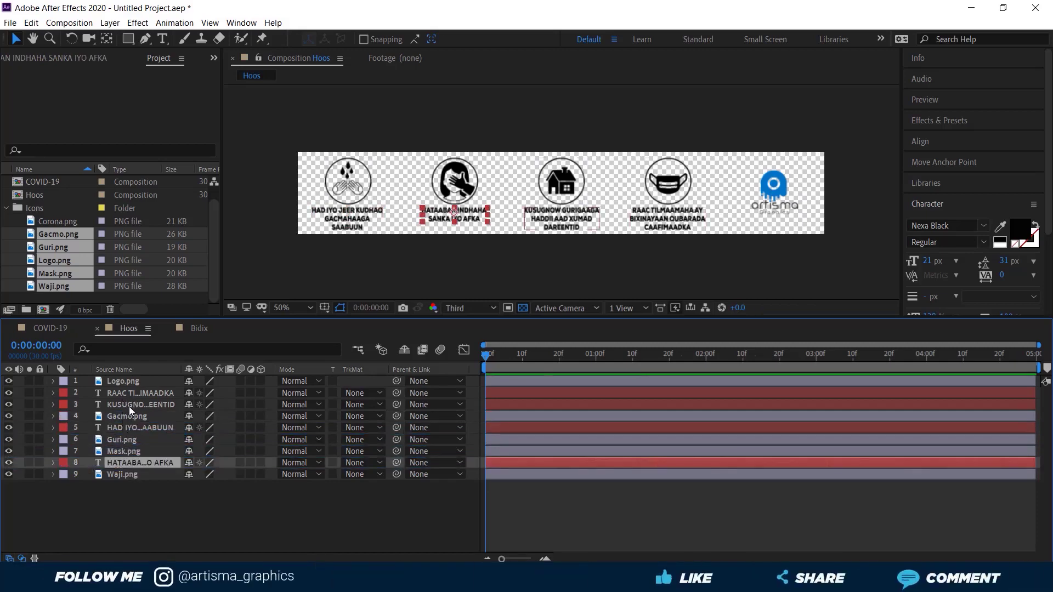
drag(129, 406, 126, 446)
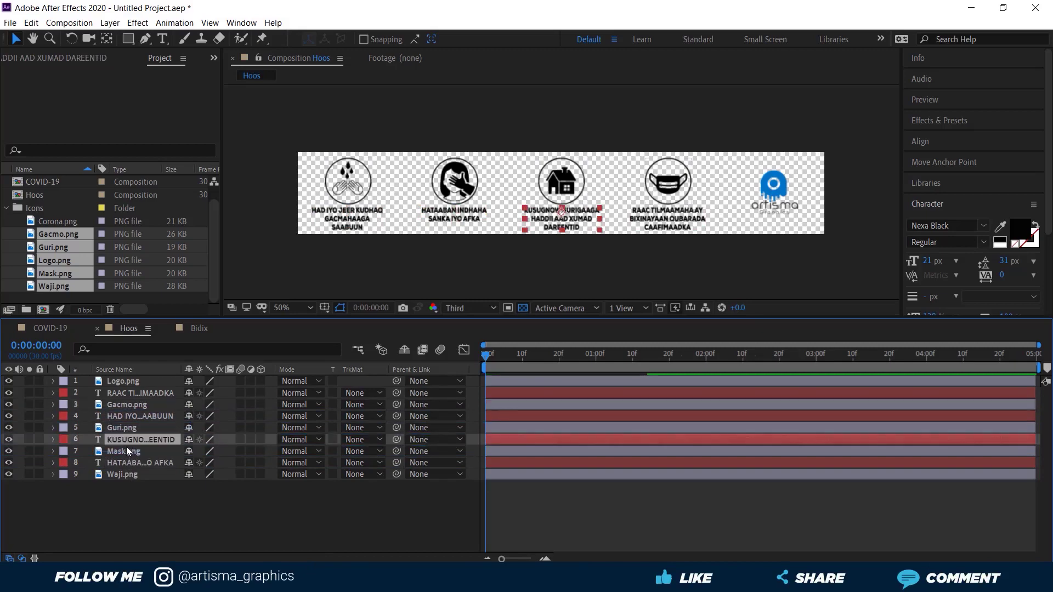
click(126, 394)
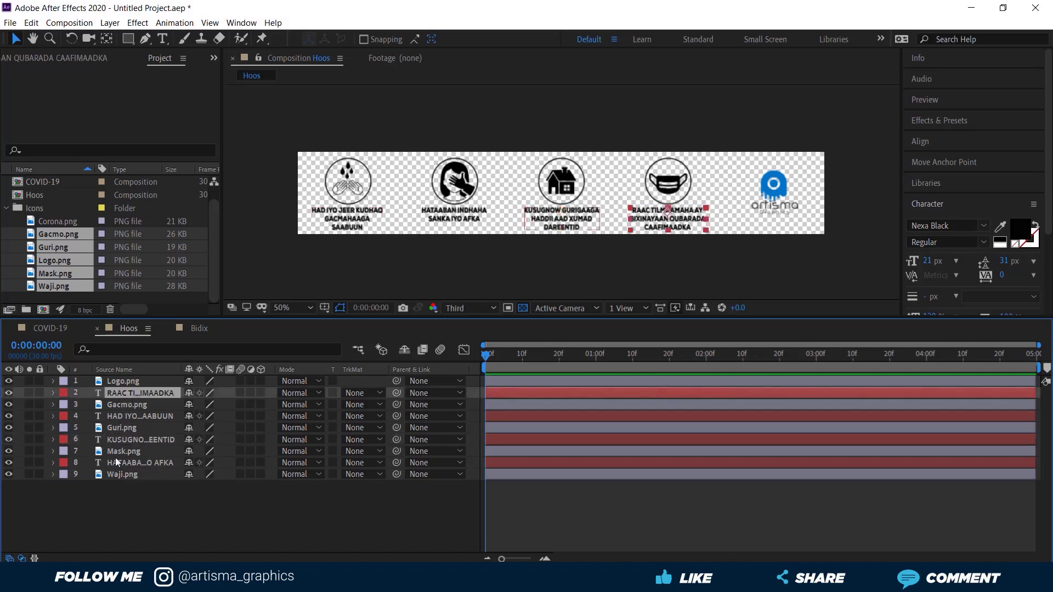
drag(121, 463, 123, 487)
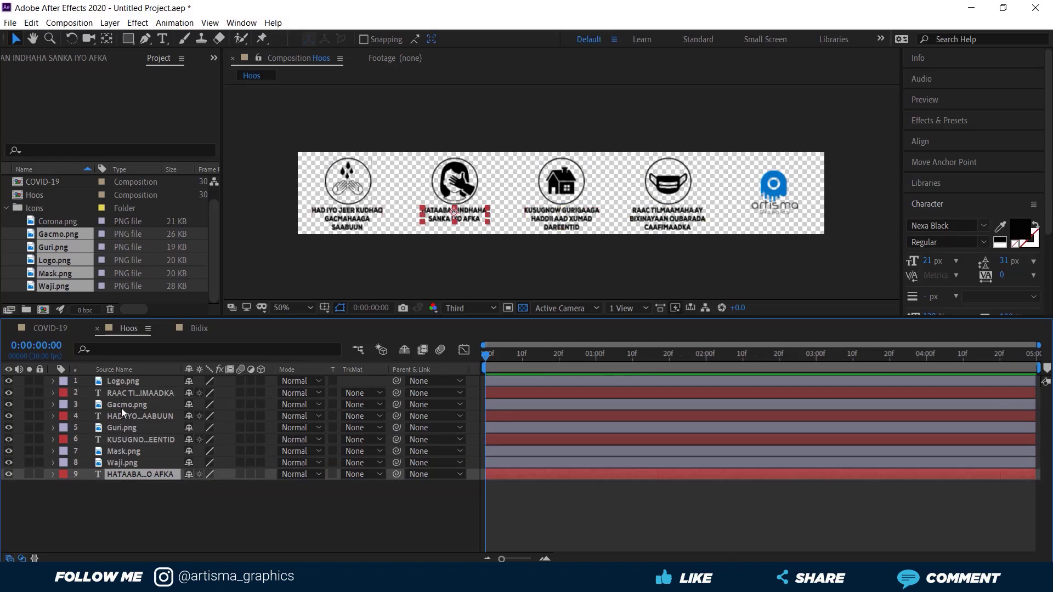
click(122, 393)
drag(126, 462, 125, 461)
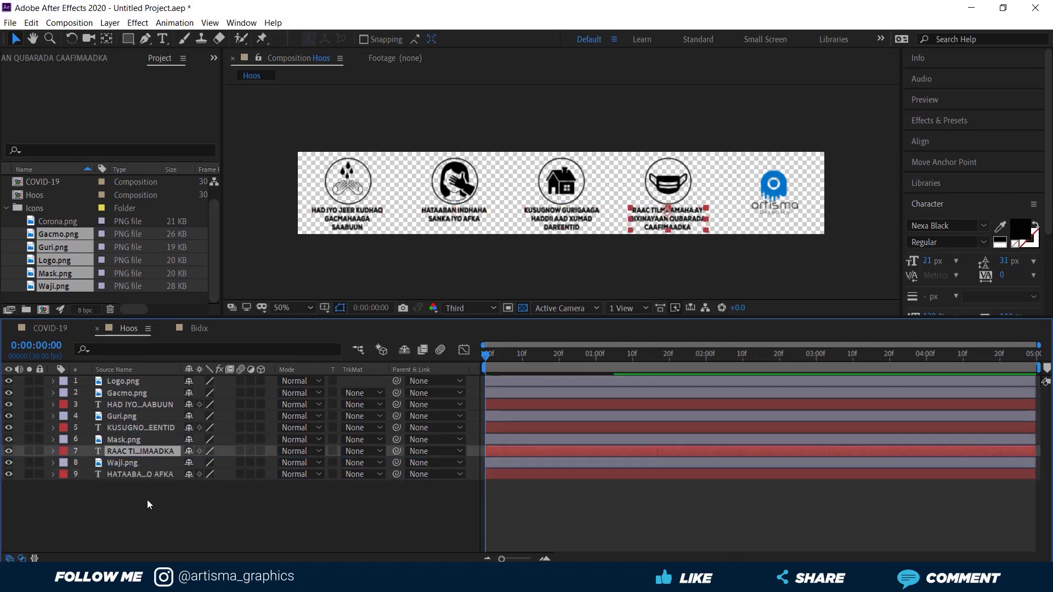
drag(98, 498, 156, 397)
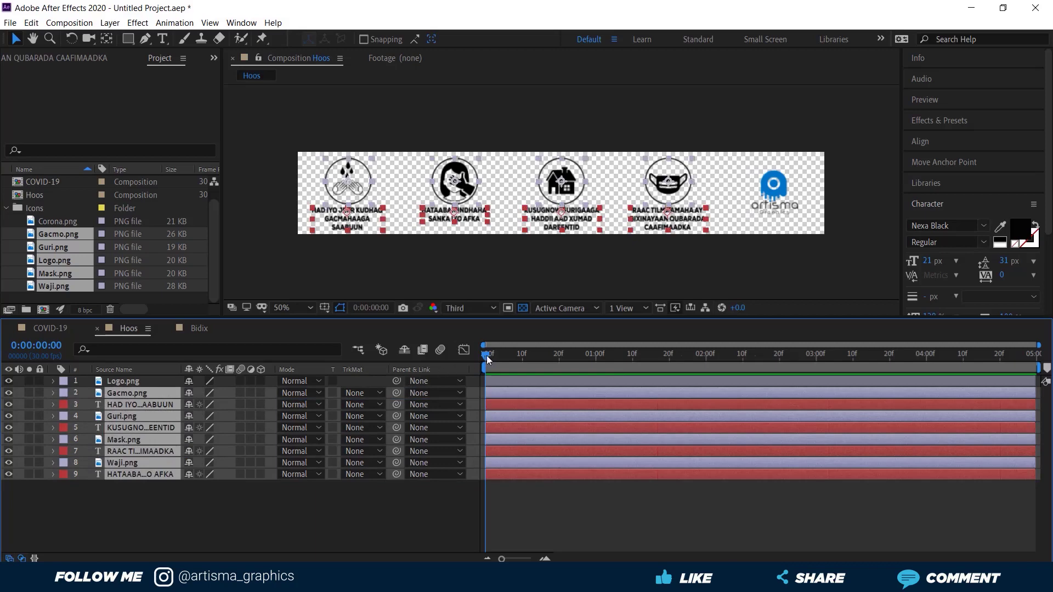
Keyframe Position on layers 2–9 at 1:00, then push icons and captions below frame at 0:00
drag(487, 356, 597, 362)
key(p)
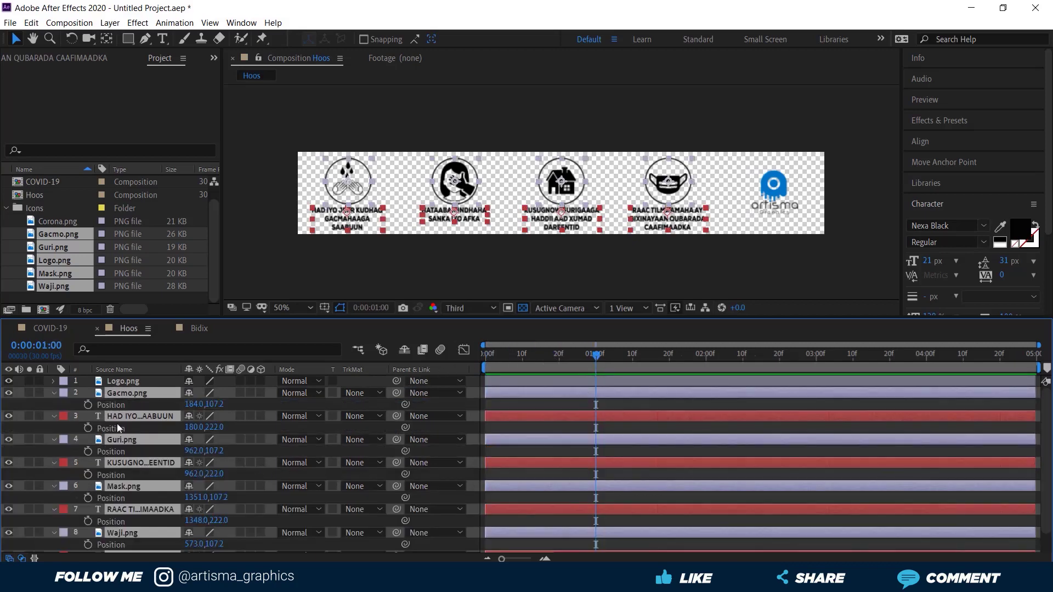
click(88, 405)
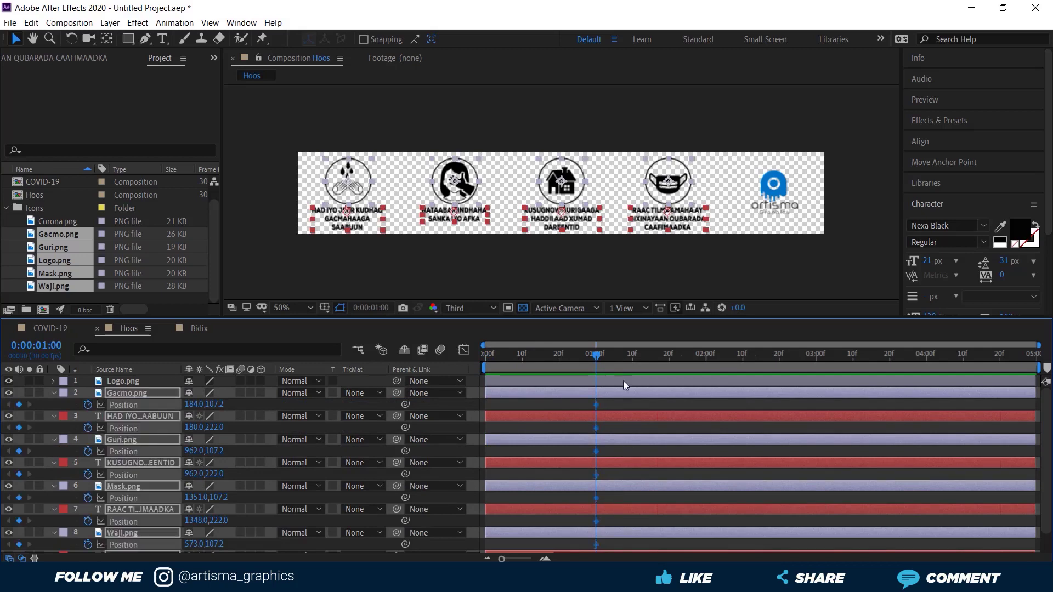
key(Home)
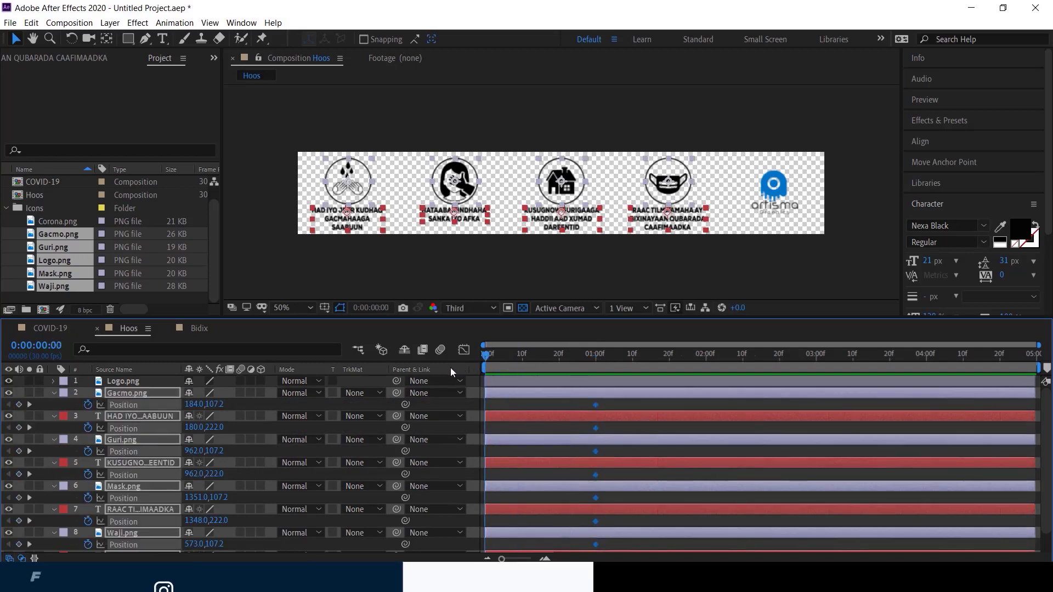
drag(211, 404, 393, 427)
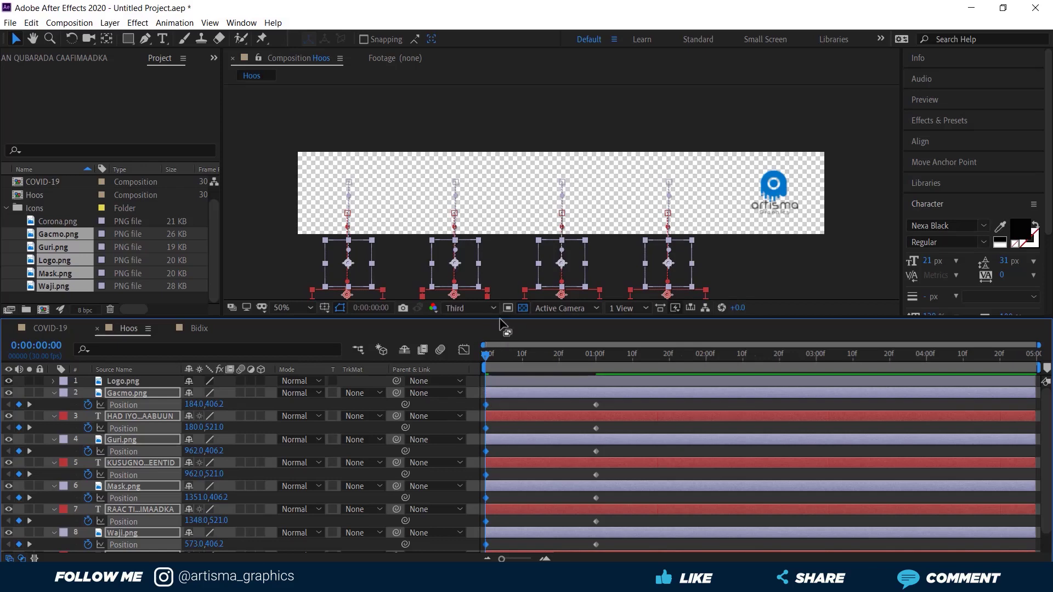
Apply Easy Ease In to the one-second Position keyframes and widen their influence in the speed graph
drag(500, 317, 505, 236)
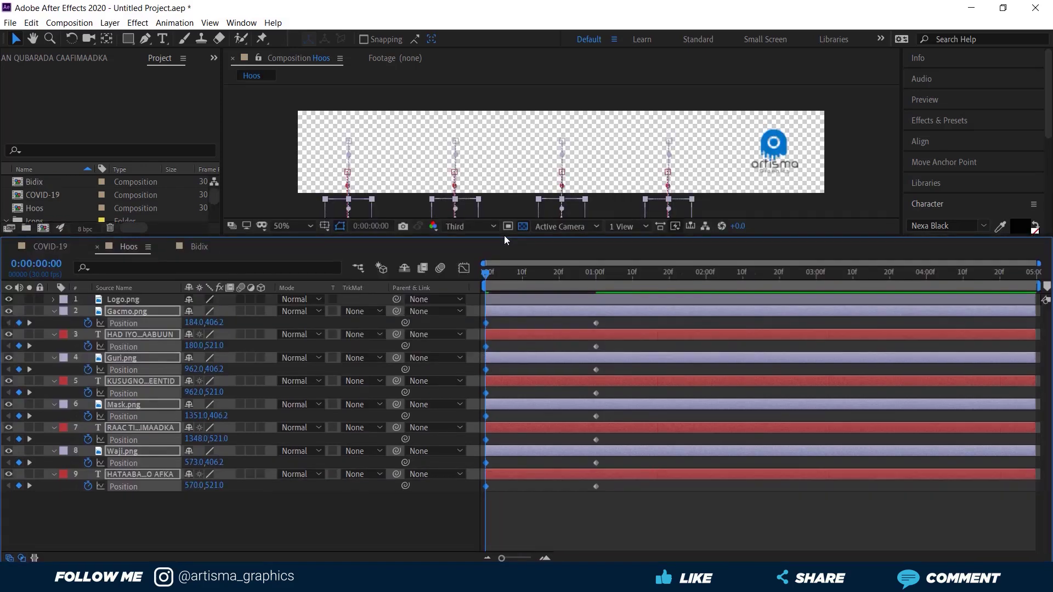
click(619, 323)
drag(619, 324, 474, 511)
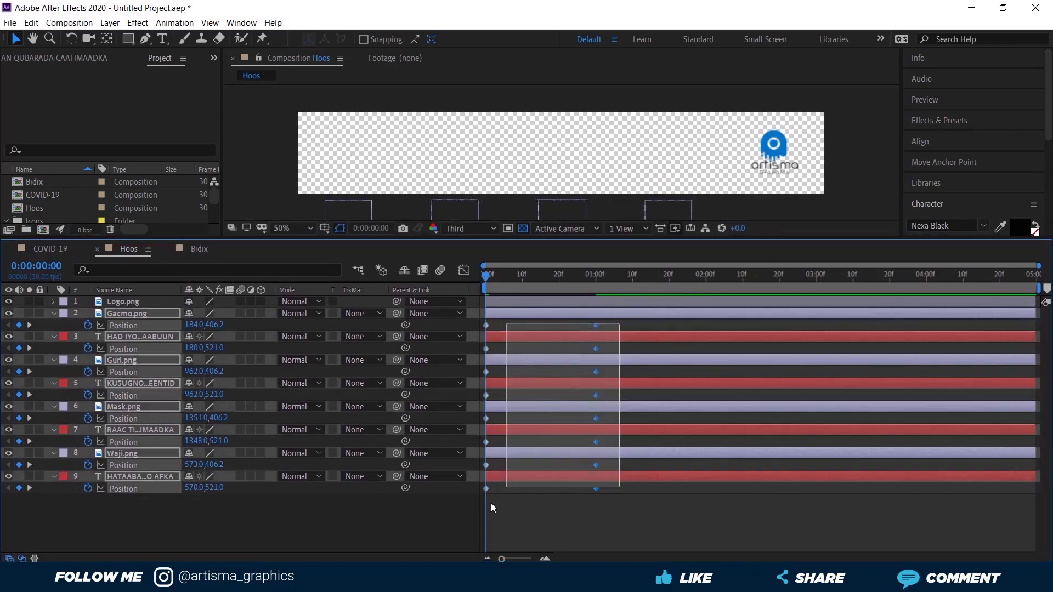
right_click(596, 488)
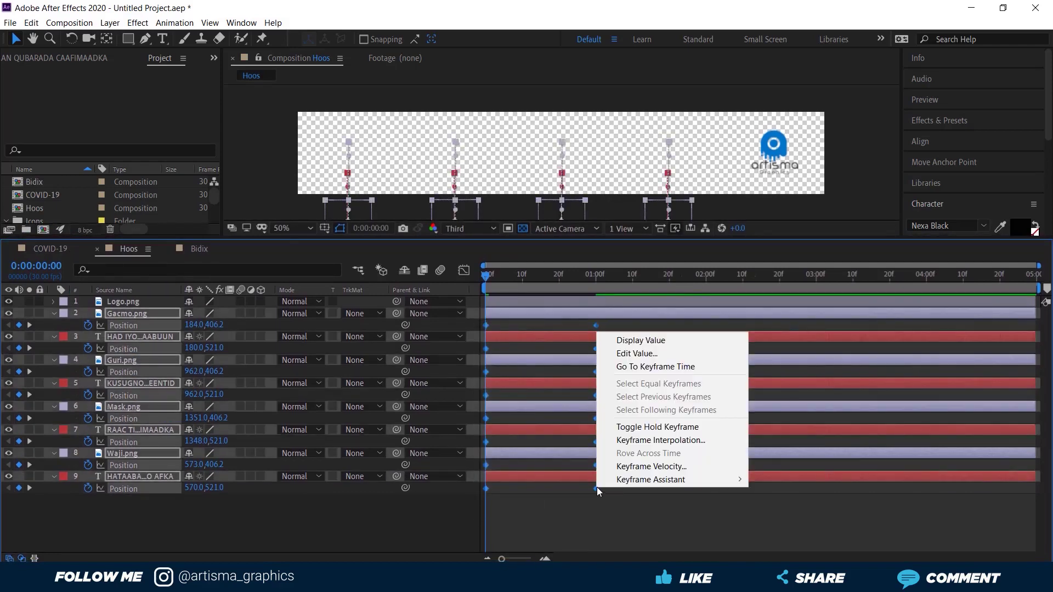
mouse_move(644, 480)
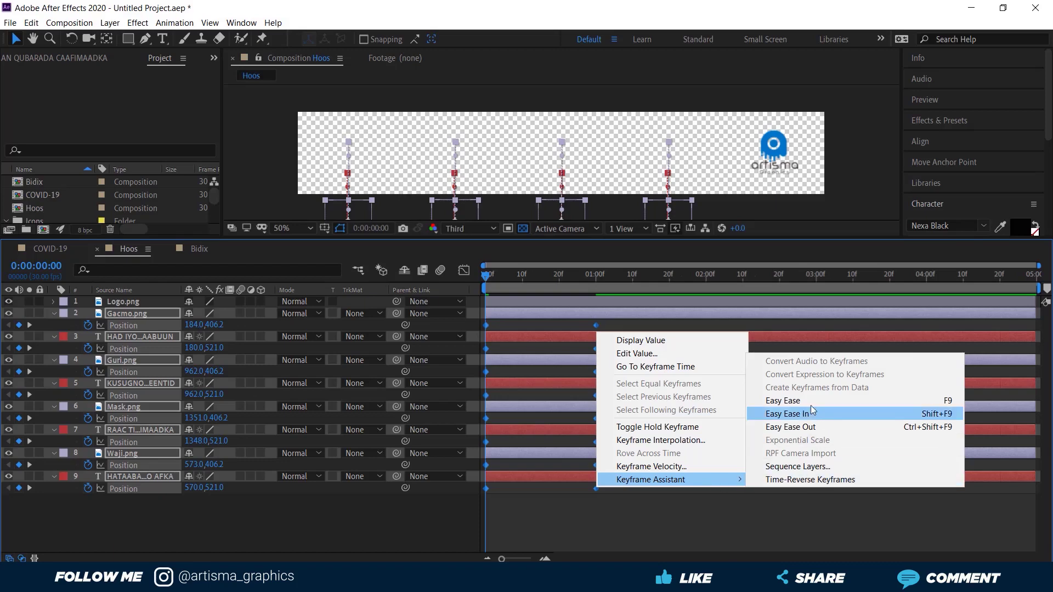
click(795, 401)
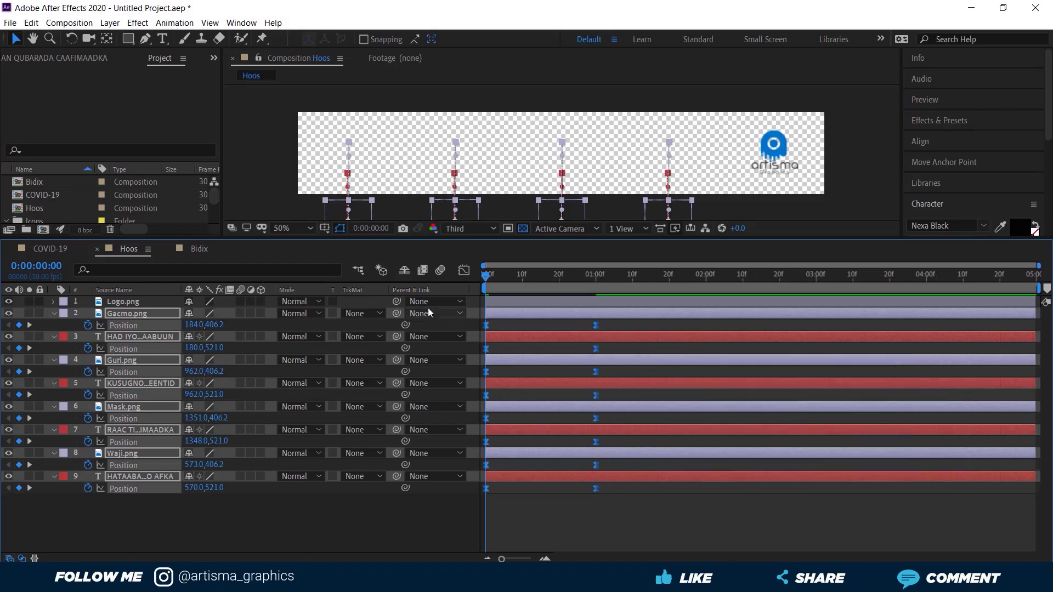
click(463, 271)
click(596, 514)
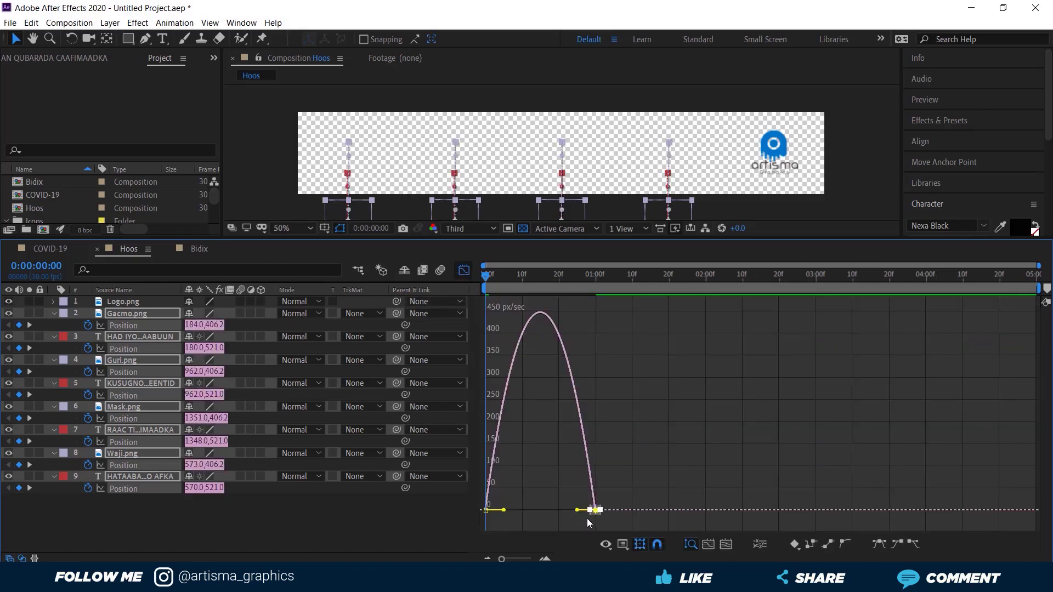
drag(587, 510, 509, 510)
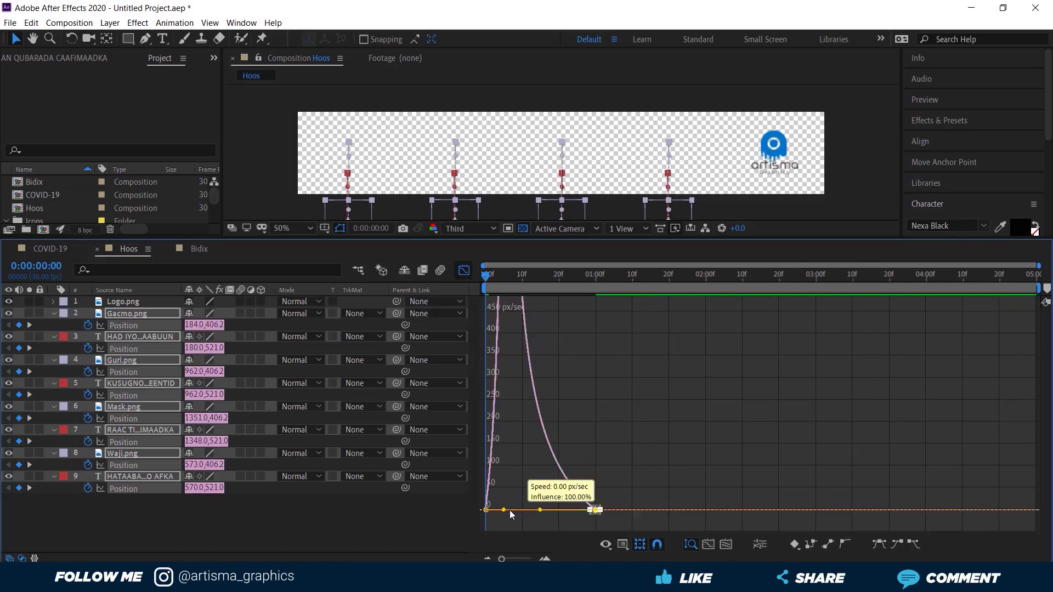
click(464, 270)
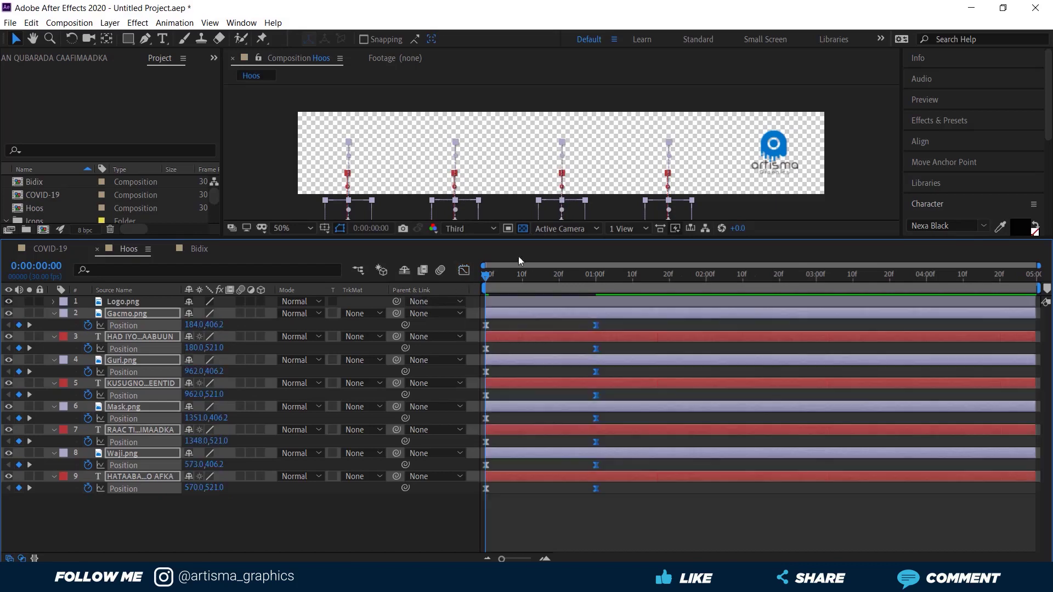
Preview the rising icon and caption animation
click(929, 99)
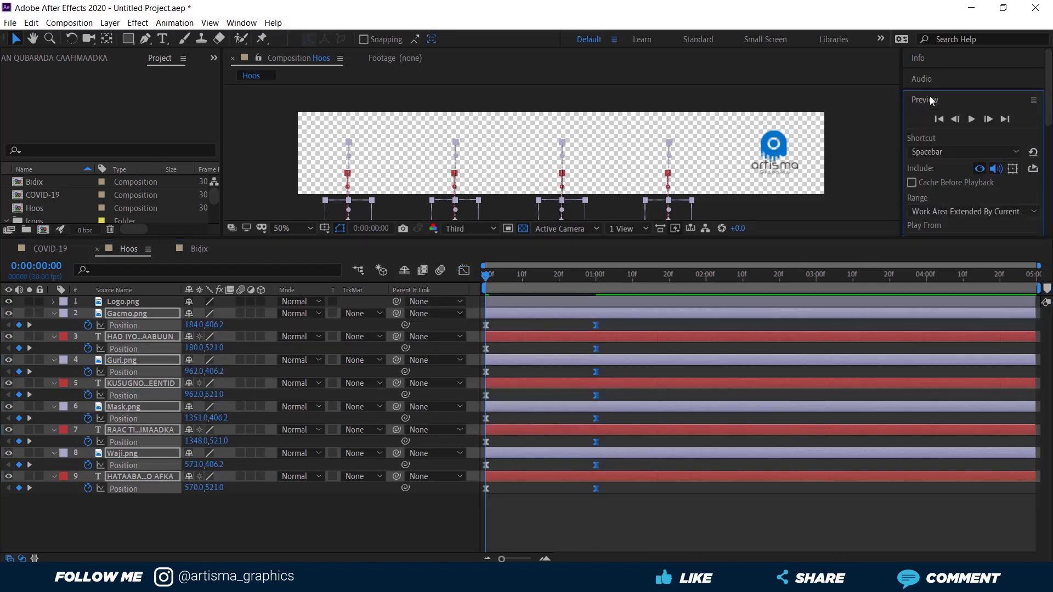
click(973, 119)
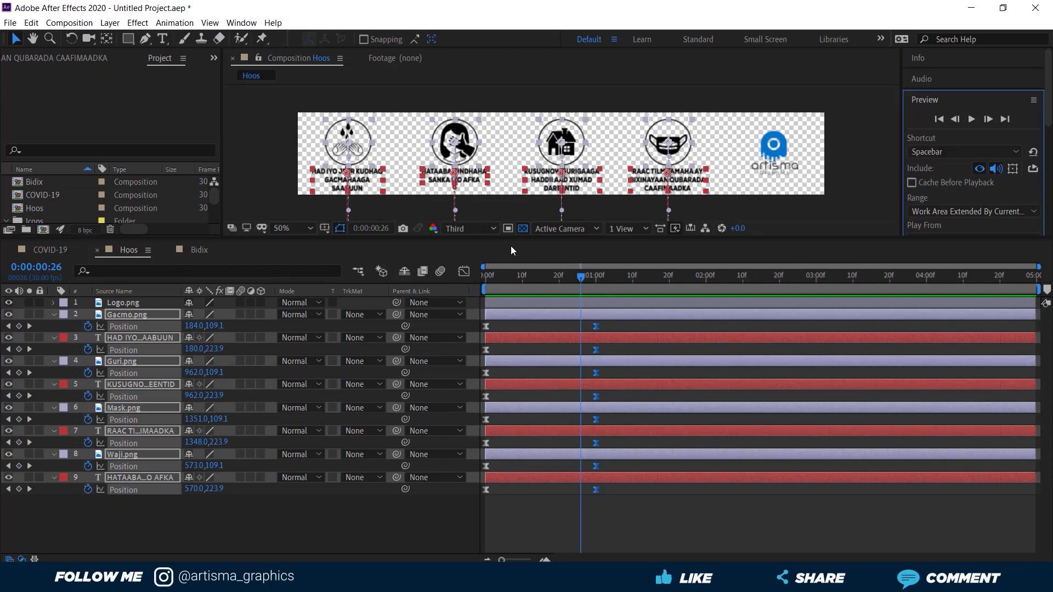
drag(511, 246, 511, 263)
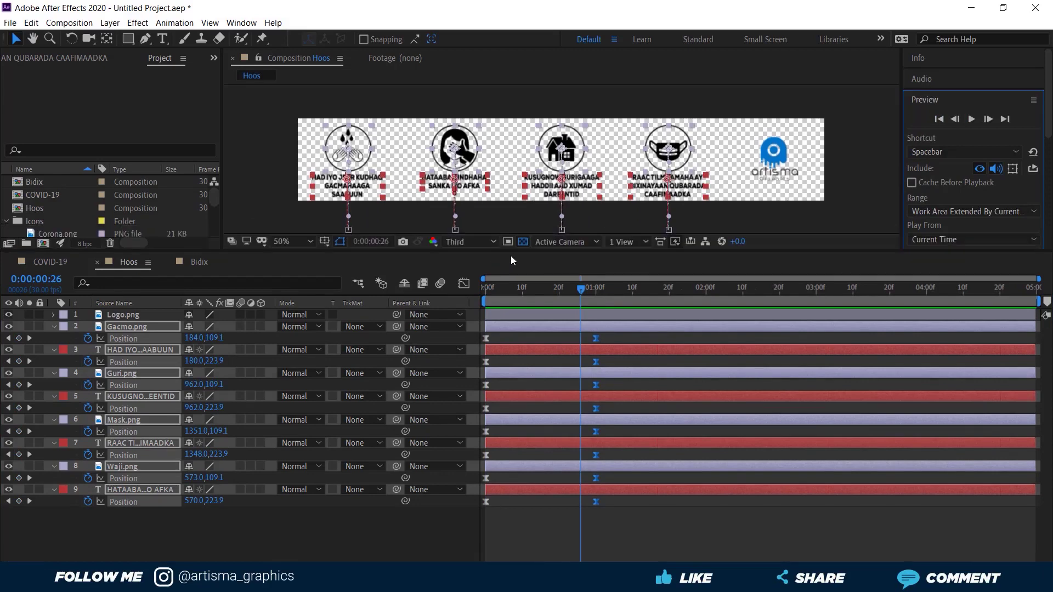
Collapse the Position rows on layers 2–9 and return the playhead to frame 5
click(376, 529)
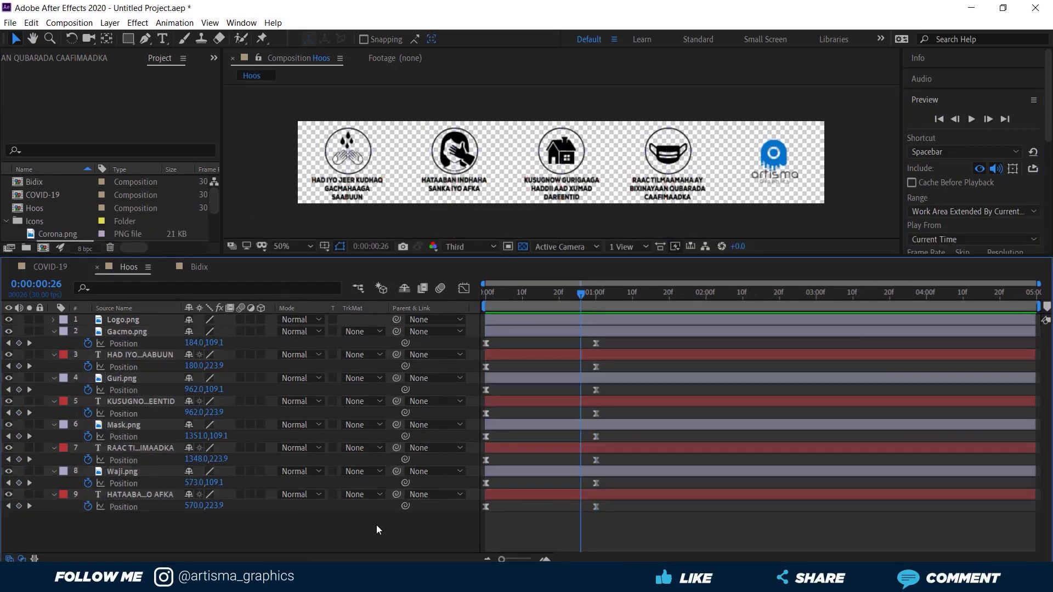
drag(114, 540, 172, 340)
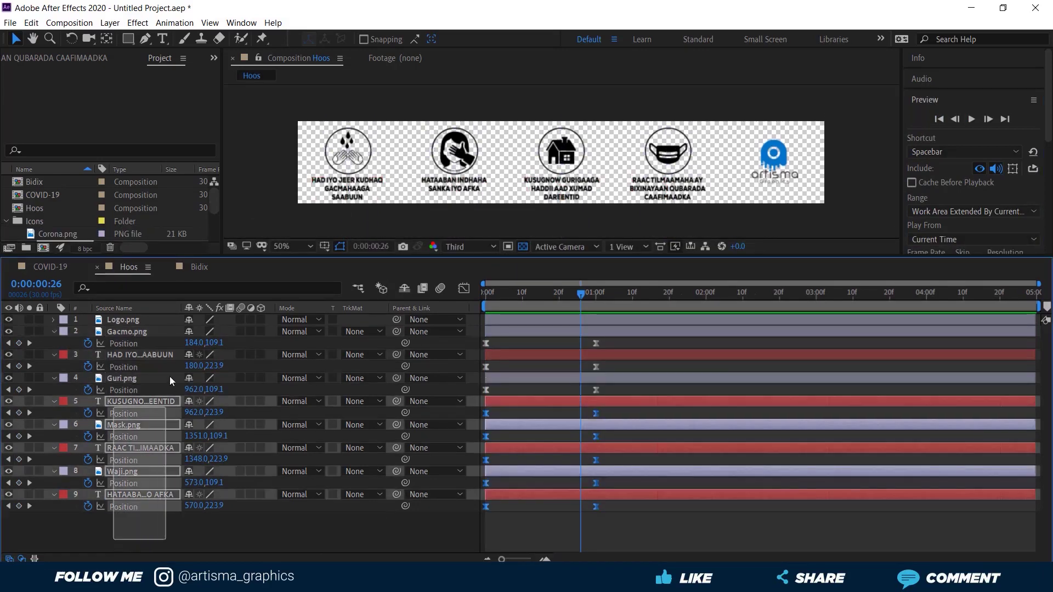
click(54, 332)
click(340, 475)
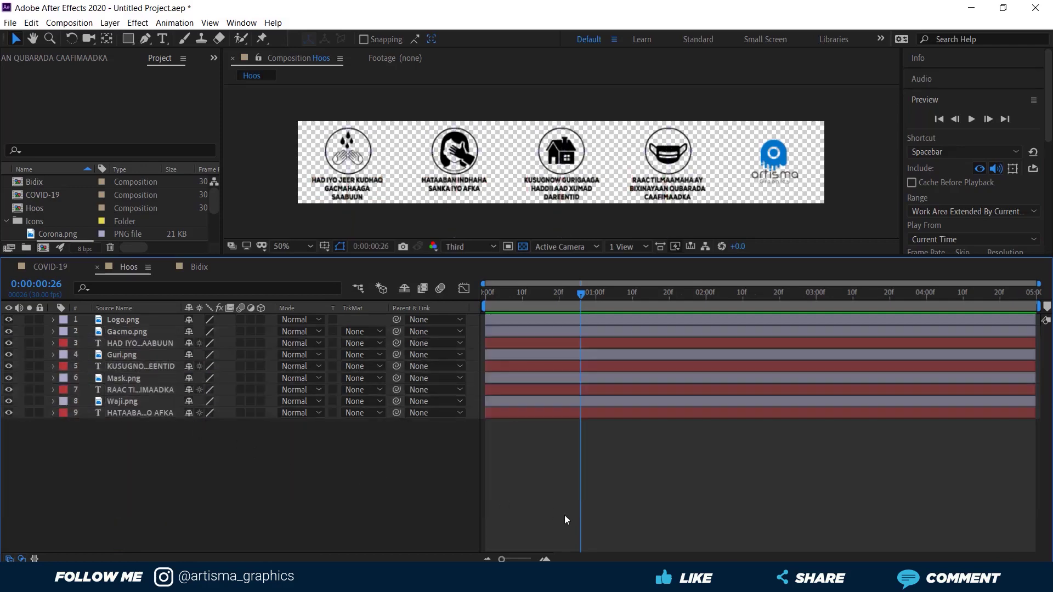
drag(502, 560, 531, 559)
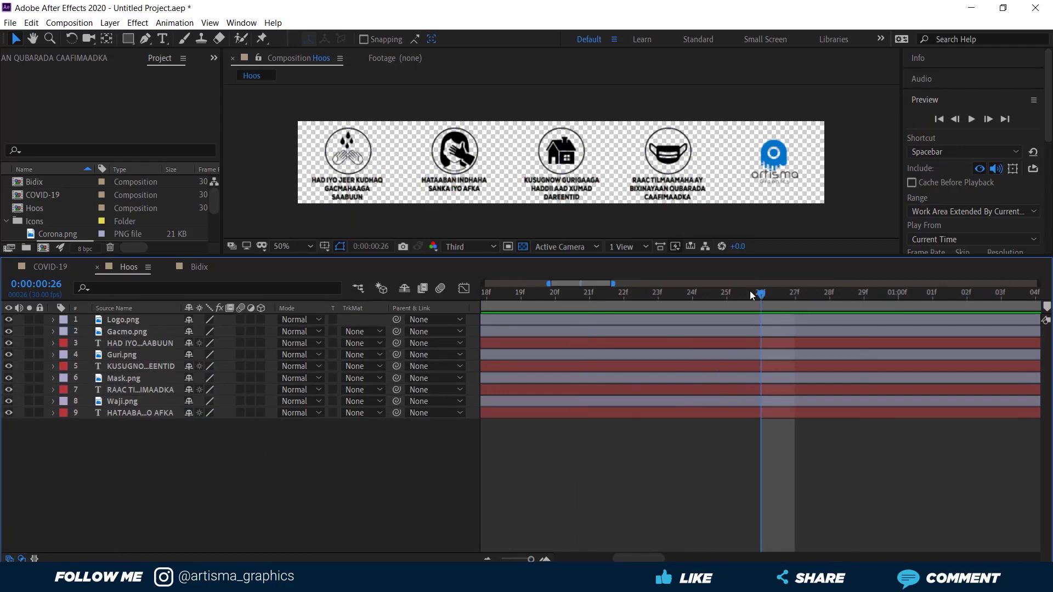
drag(750, 295, 530, 320)
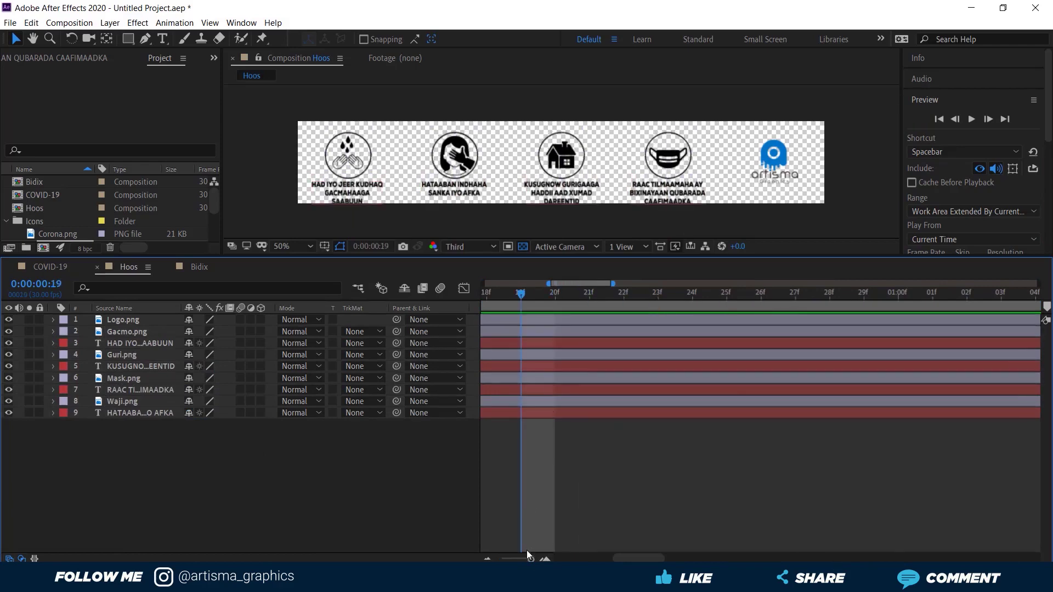
drag(530, 558, 533, 560)
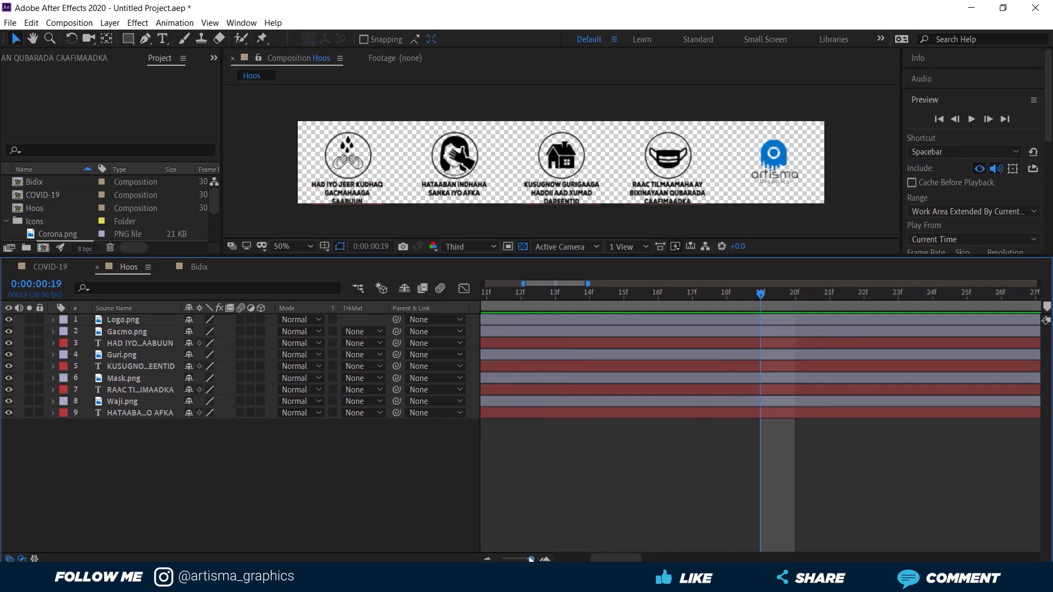
drag(531, 560, 521, 560)
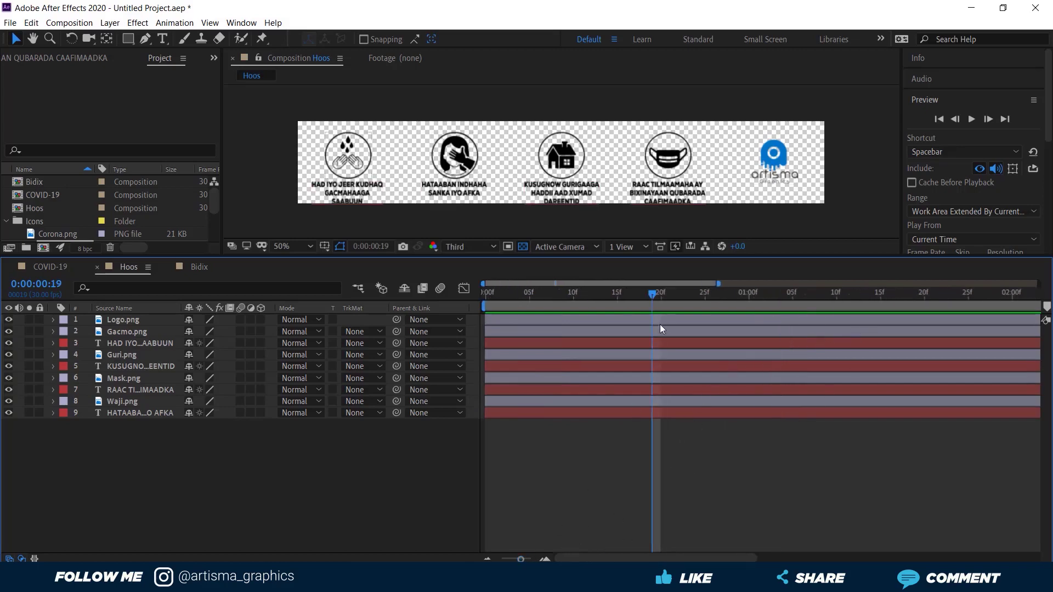
drag(630, 299, 530, 298)
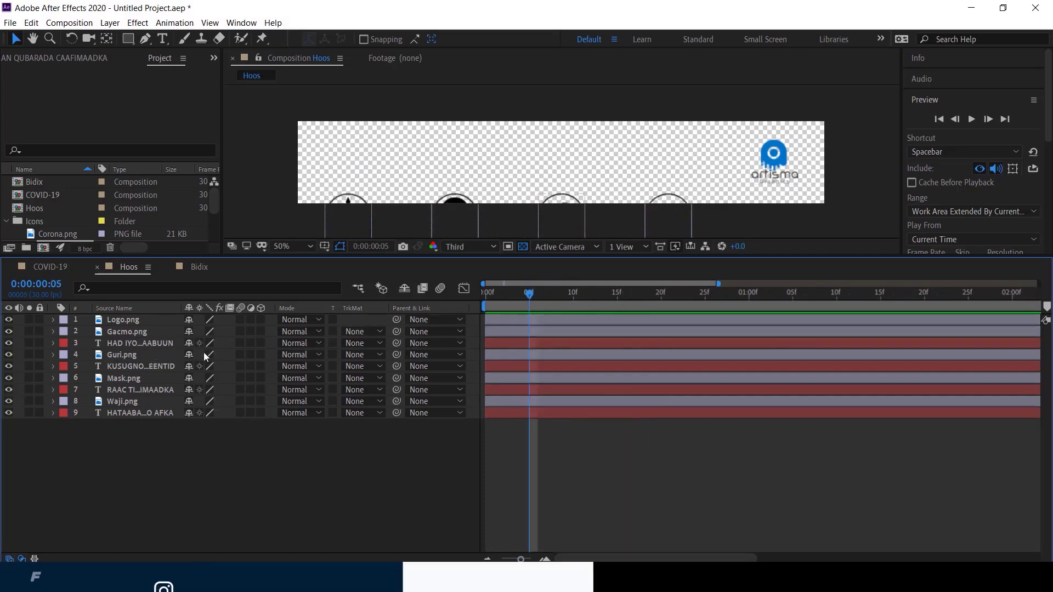
Move the Waji icon and caption up the stack and start them at frame 5
click(127, 353)
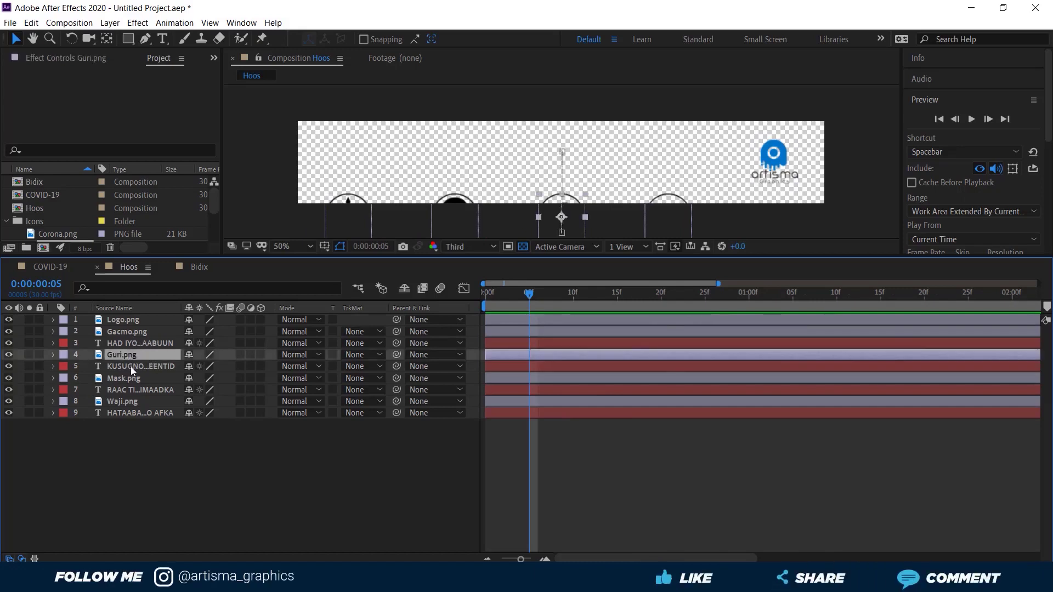
click(121, 401)
shift+click(136, 413)
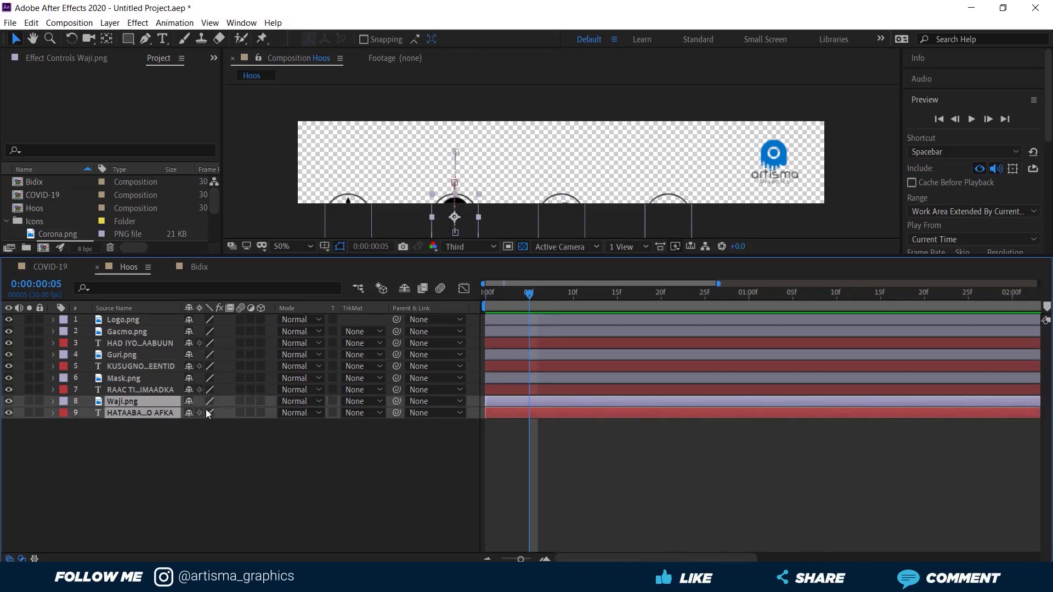
drag(138, 408, 134, 350)
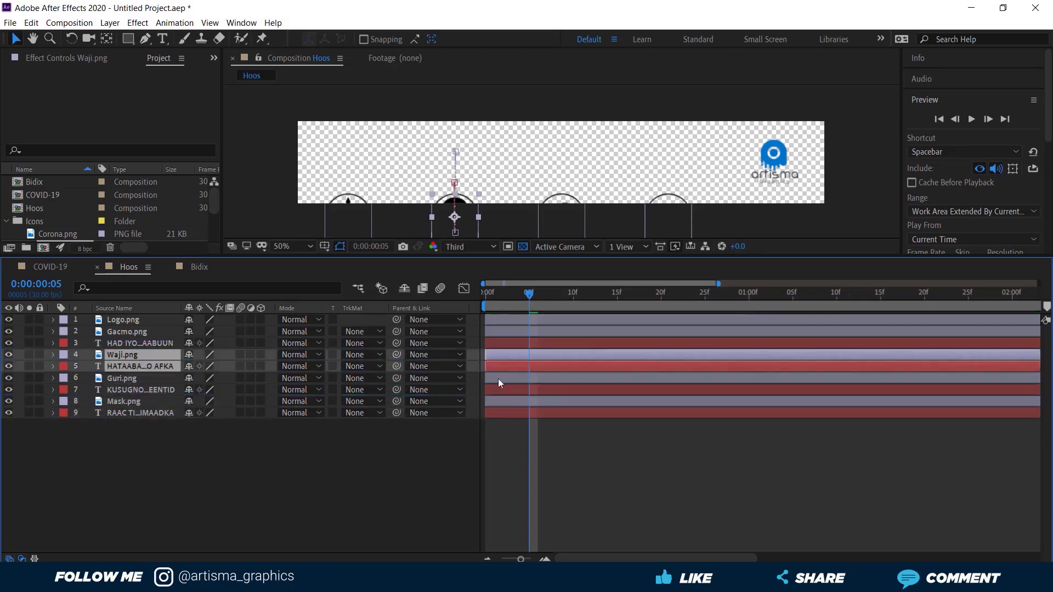
drag(495, 353, 538, 357)
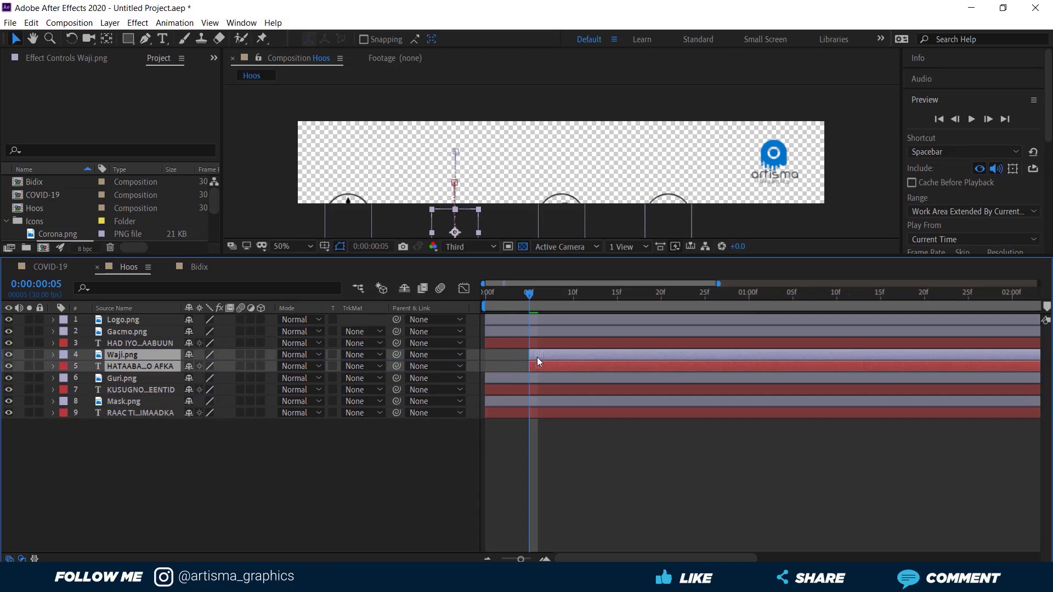
Start the Guri icon and caption at frame 10 and the Mask pair at frame 15
click(124, 380)
shift+click(128, 390)
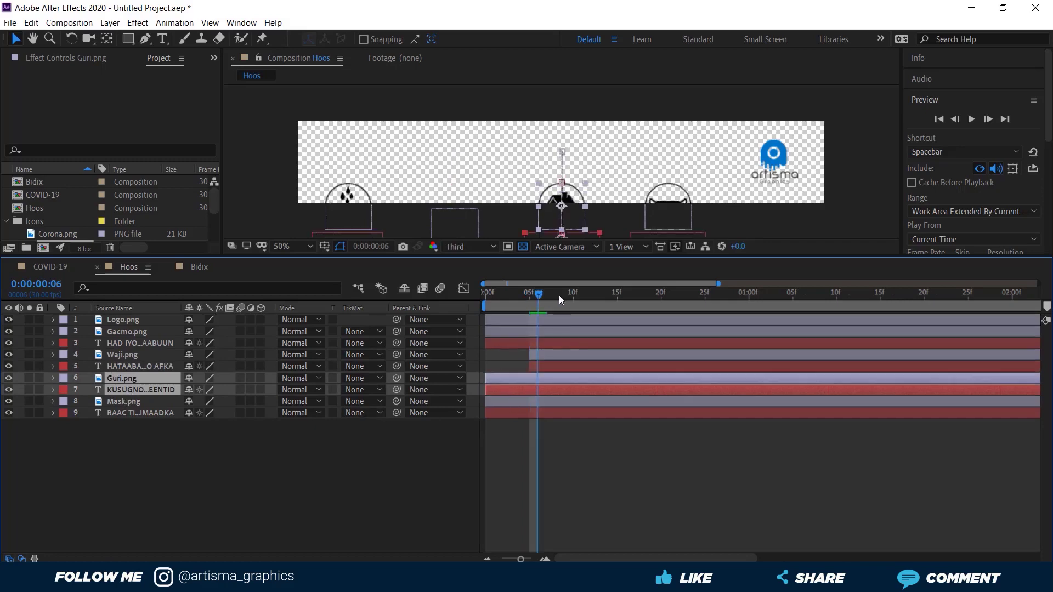
drag(531, 292, 573, 294)
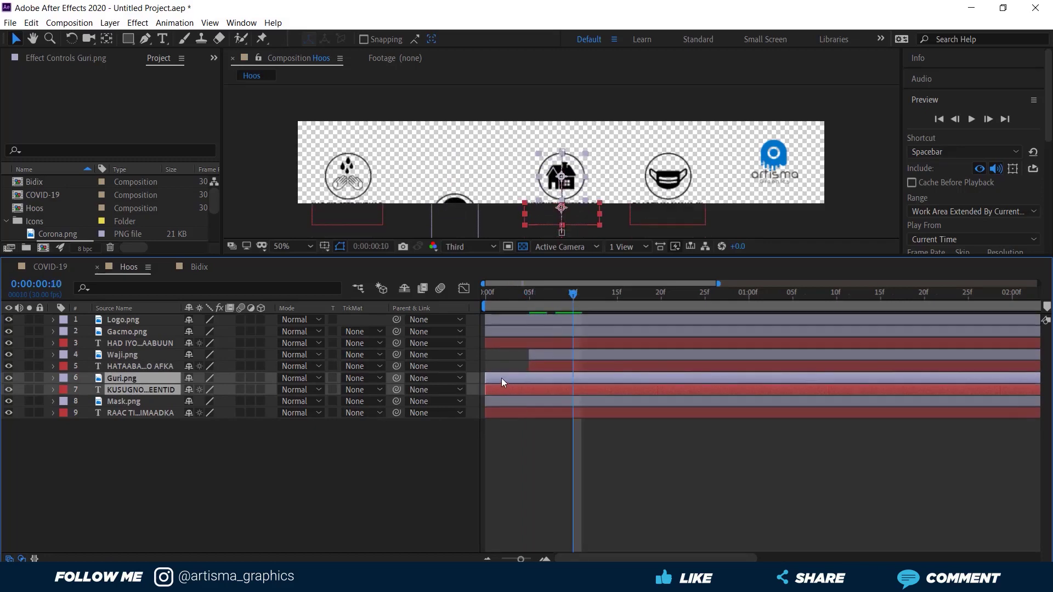
drag(502, 377, 584, 380)
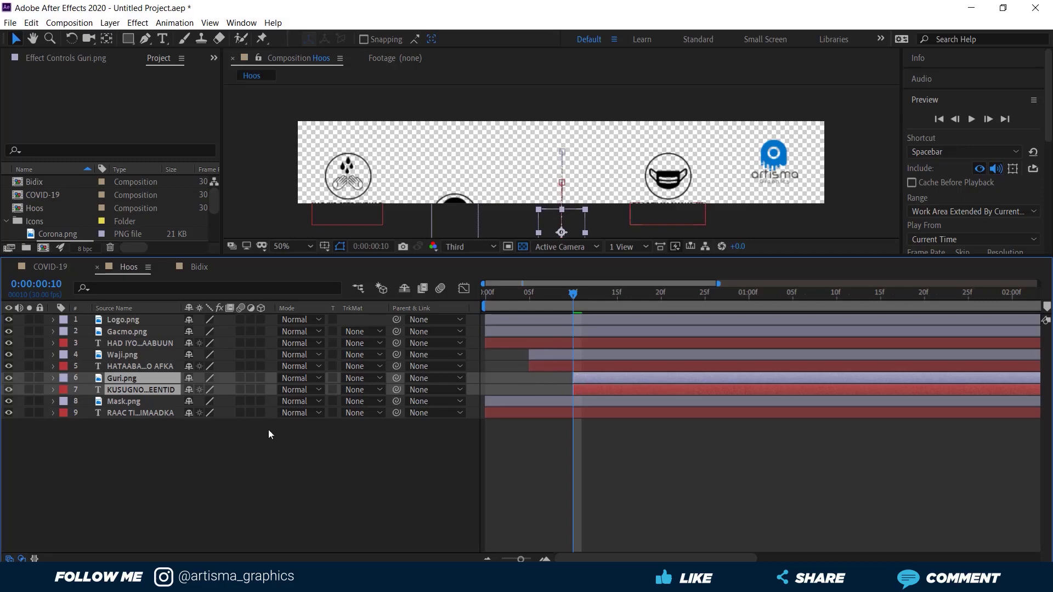
drag(125, 441, 158, 407)
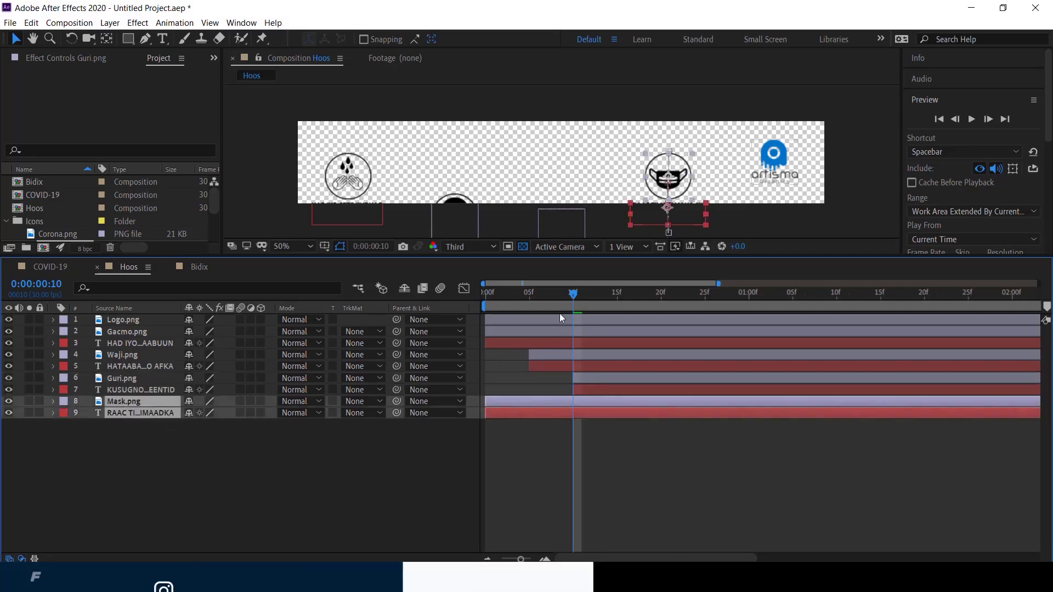
drag(572, 296, 616, 296)
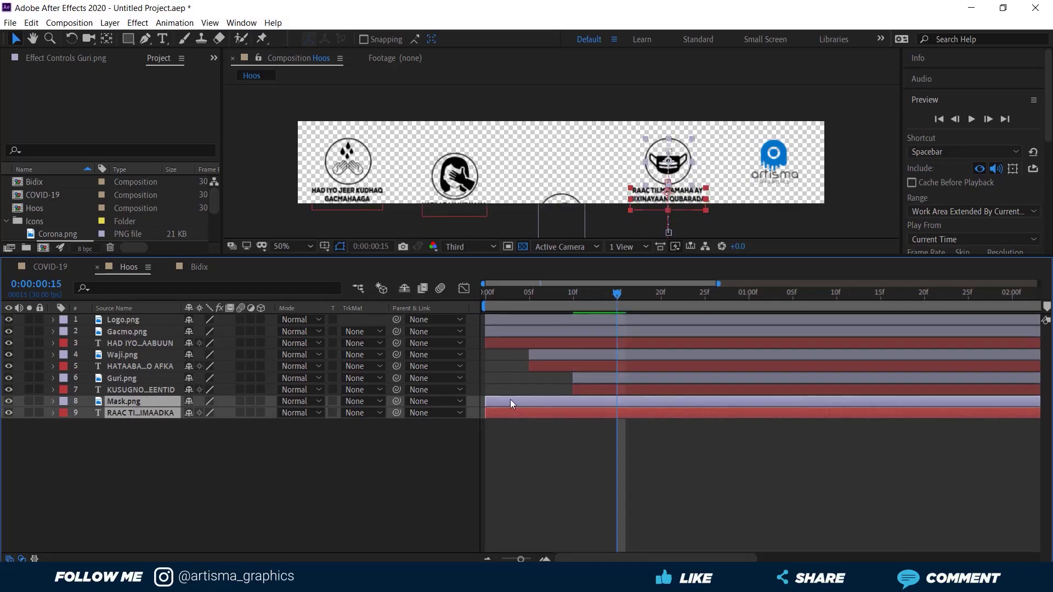
drag(510, 404, 643, 406)
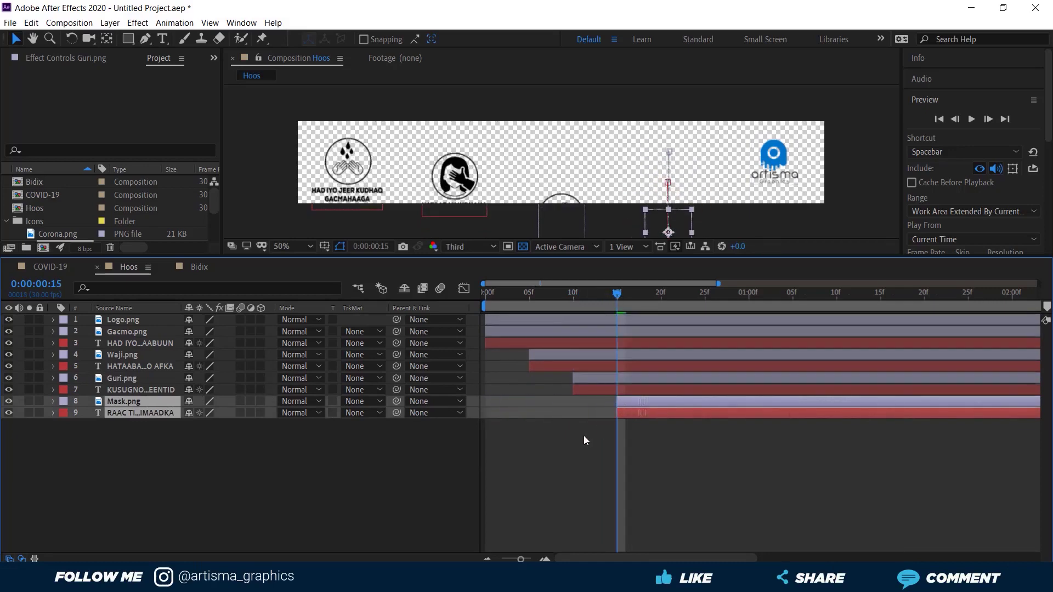
click(484, 415)
Preview the staggered animation, return to frame 15, and select Logo.png
key(comma)
key(comma)
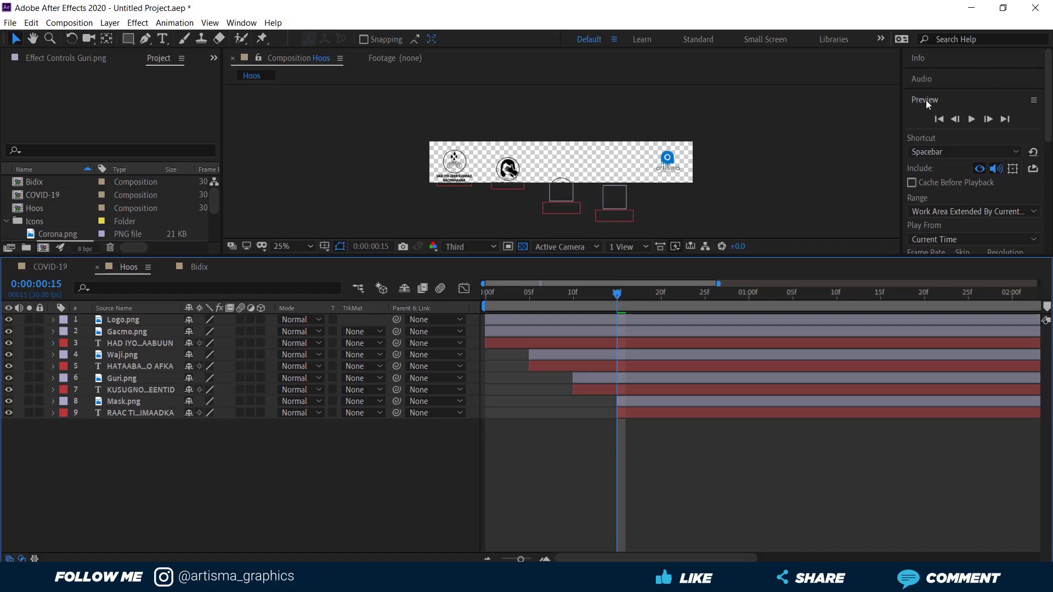
click(939, 119)
click(971, 119)
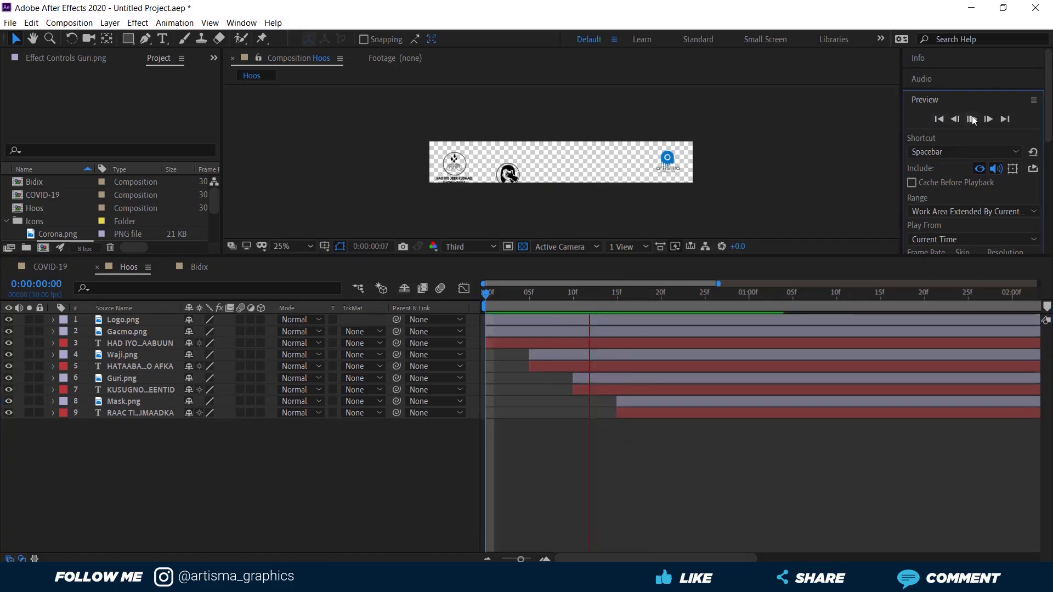
click(972, 119)
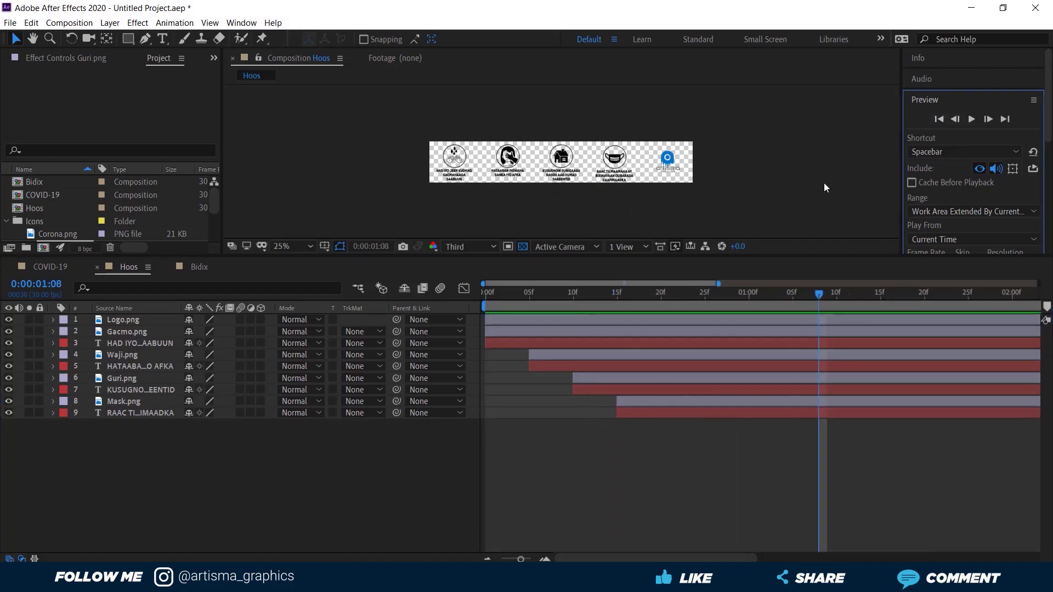
click(782, 187)
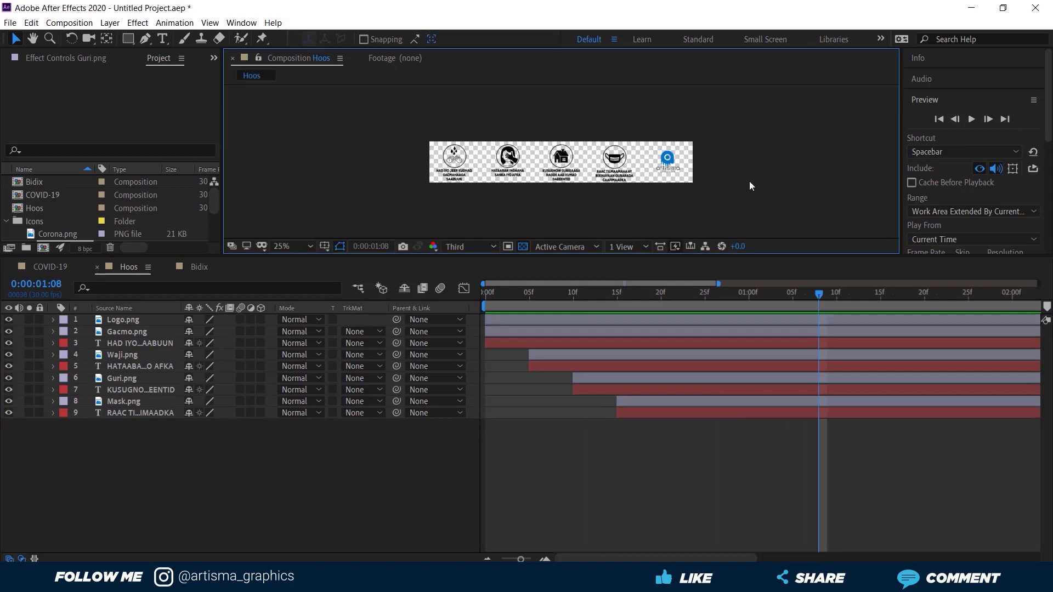
drag(820, 294, 624, 321)
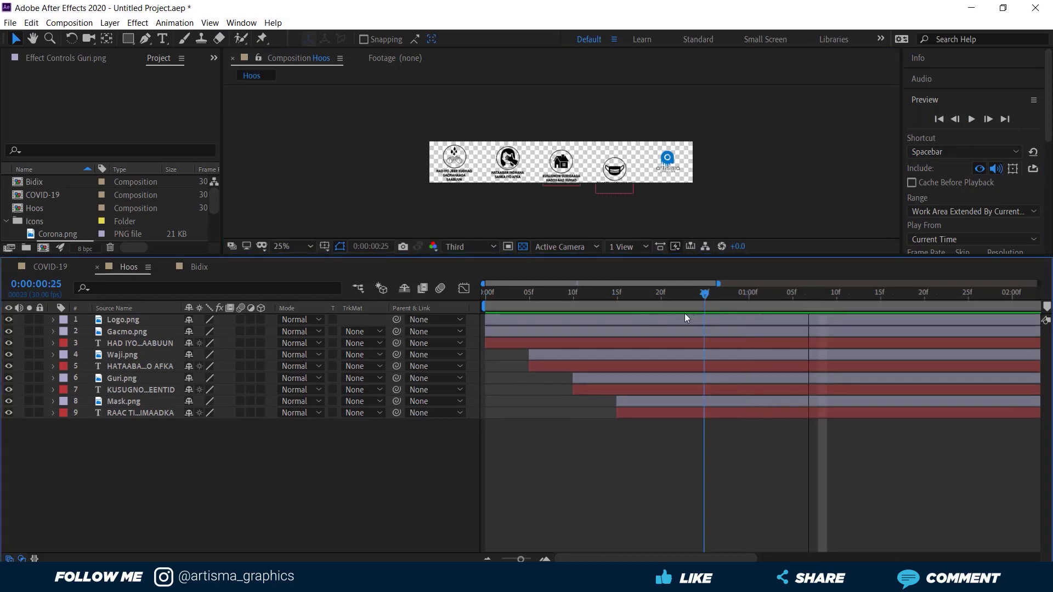
click(577, 317)
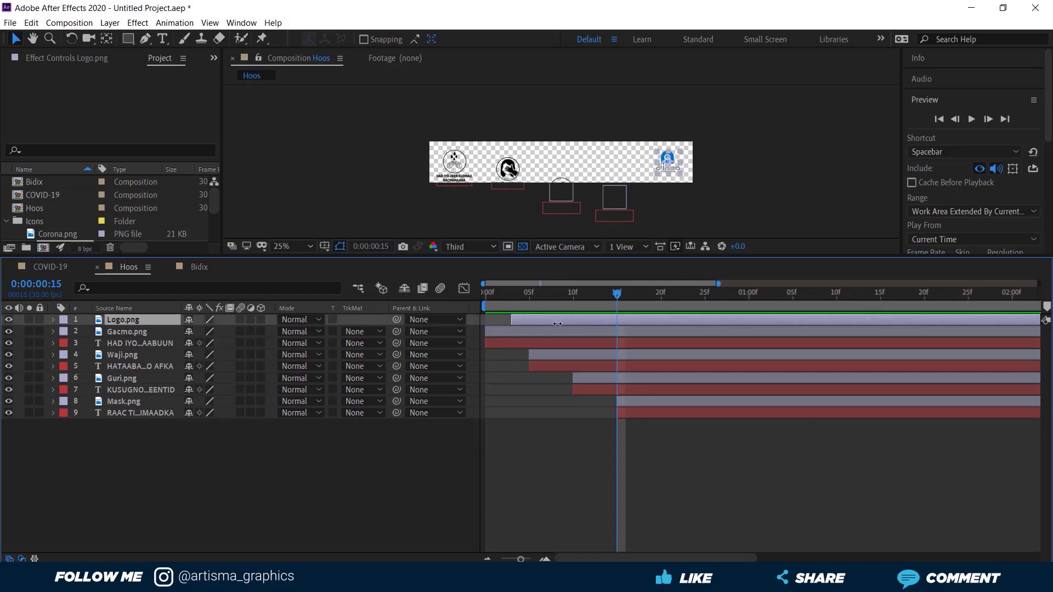
Trim Logo.png to start at frame 15 and keyframe its Position sliding in from X 2044 to 1740
drag(484, 321, 620, 325)
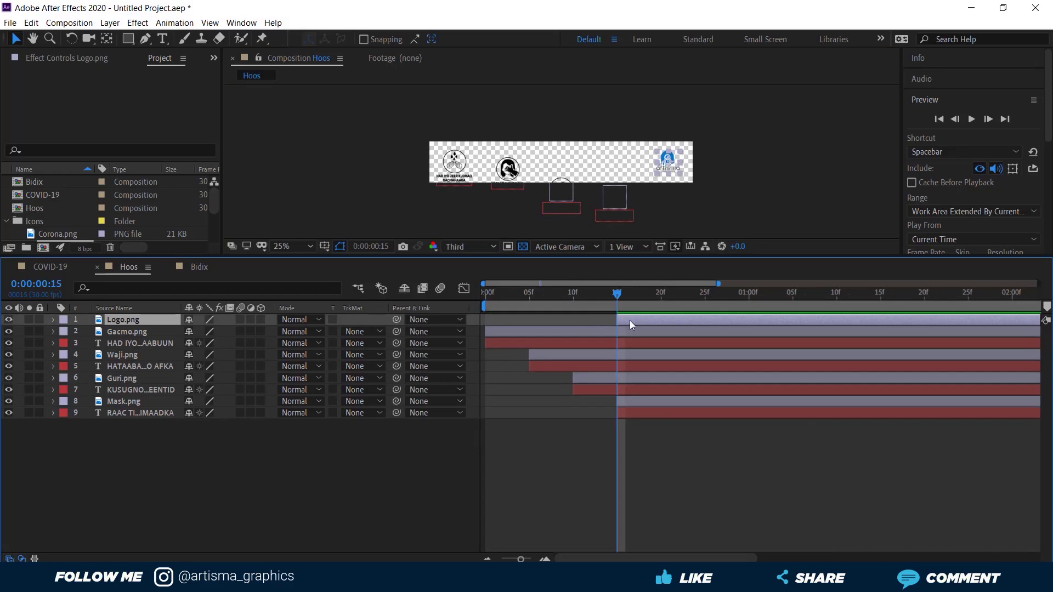
key(p)
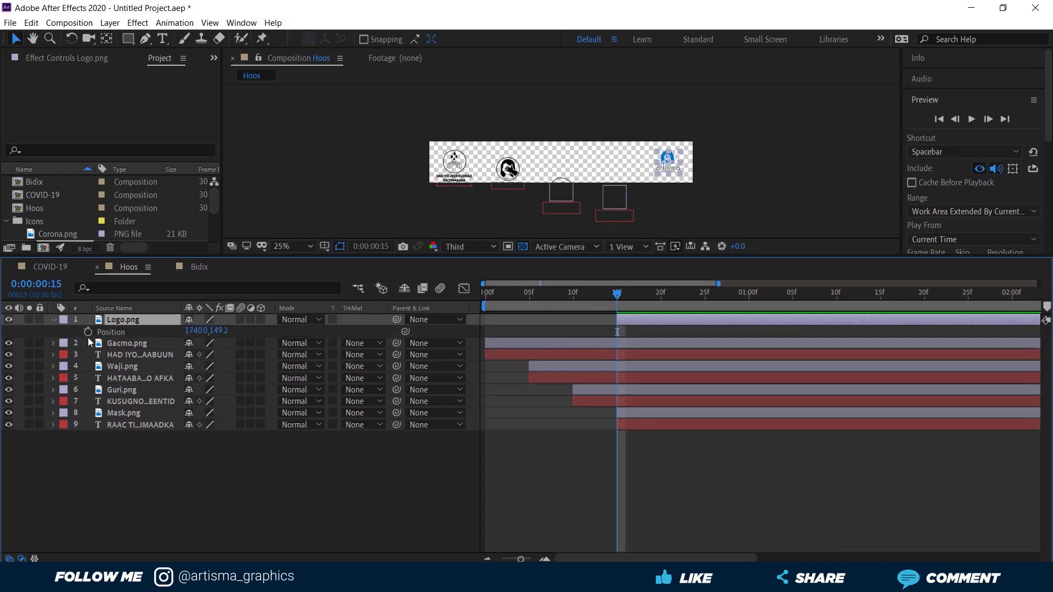
click(88, 332)
drag(617, 332, 748, 331)
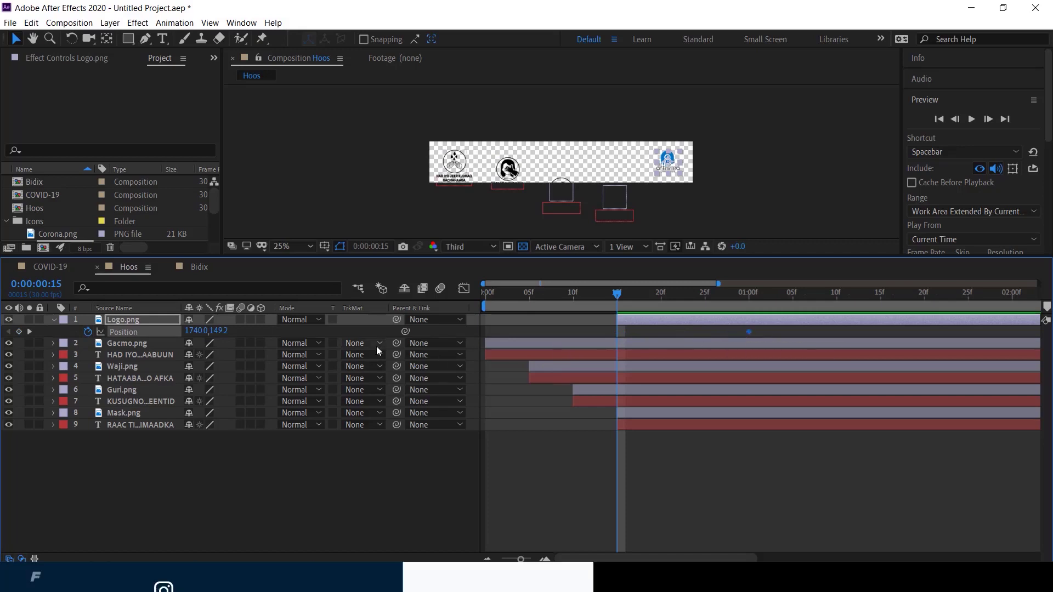
drag(190, 331, 389, 330)
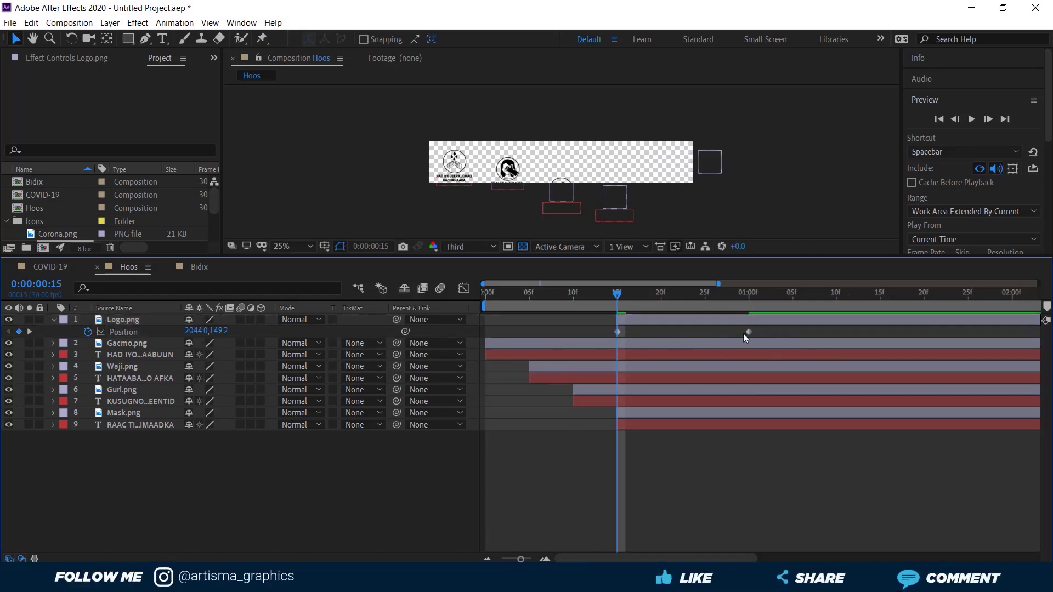
Apply Easy Ease In to the landing keyframe and strengthen the ease in the Graph Editor
drag(771, 343, 593, 338)
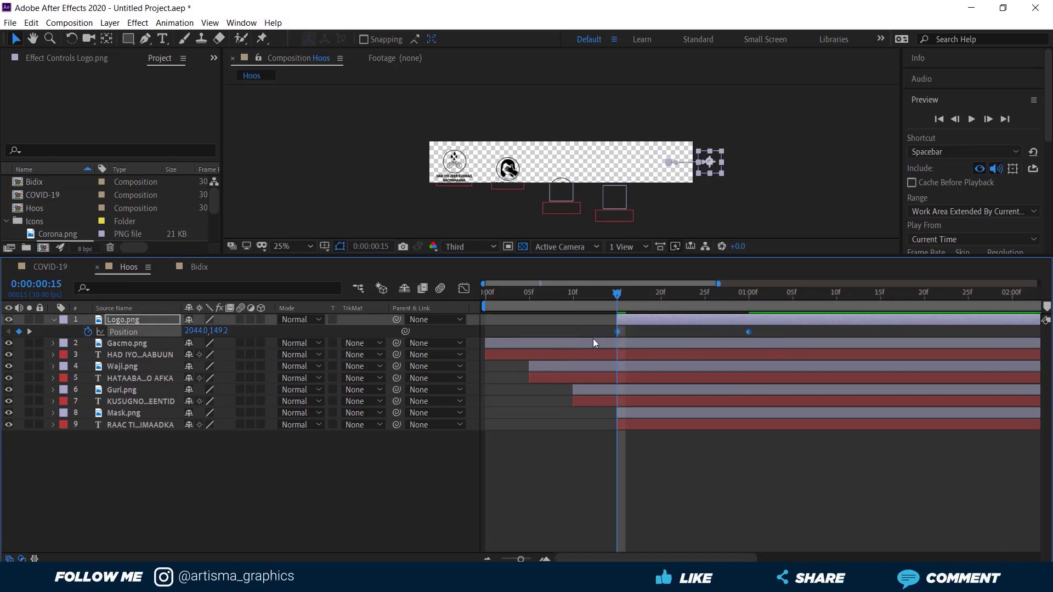
right_click(747, 331)
mouse_move(795, 479)
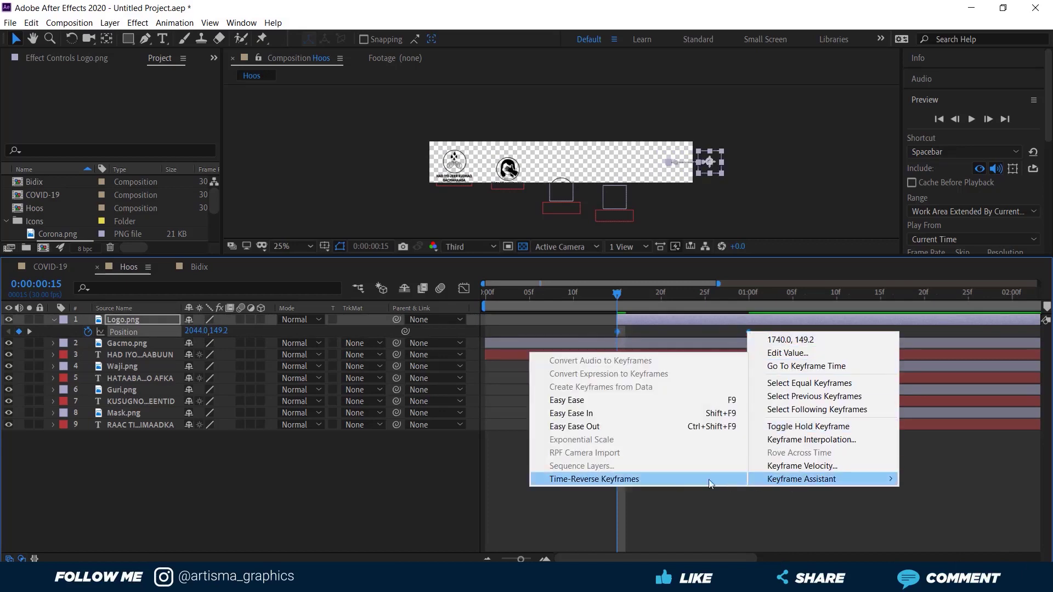
click(595, 413)
click(464, 288)
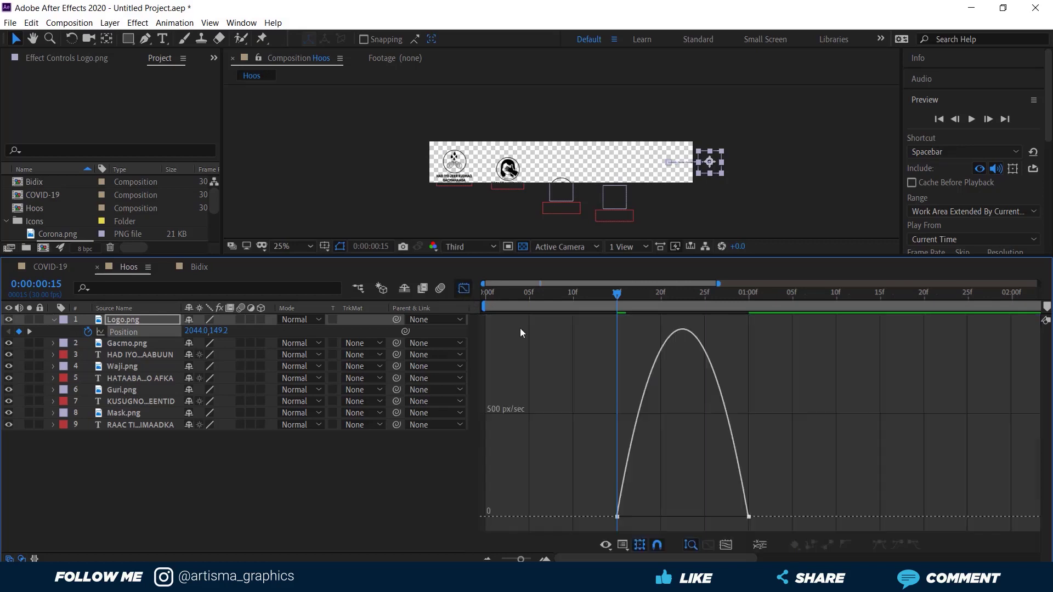
mouse_move(767, 471)
mouse_down()
mouse_move(737, 519)
mouse_move(682, 516)
mouse_up()
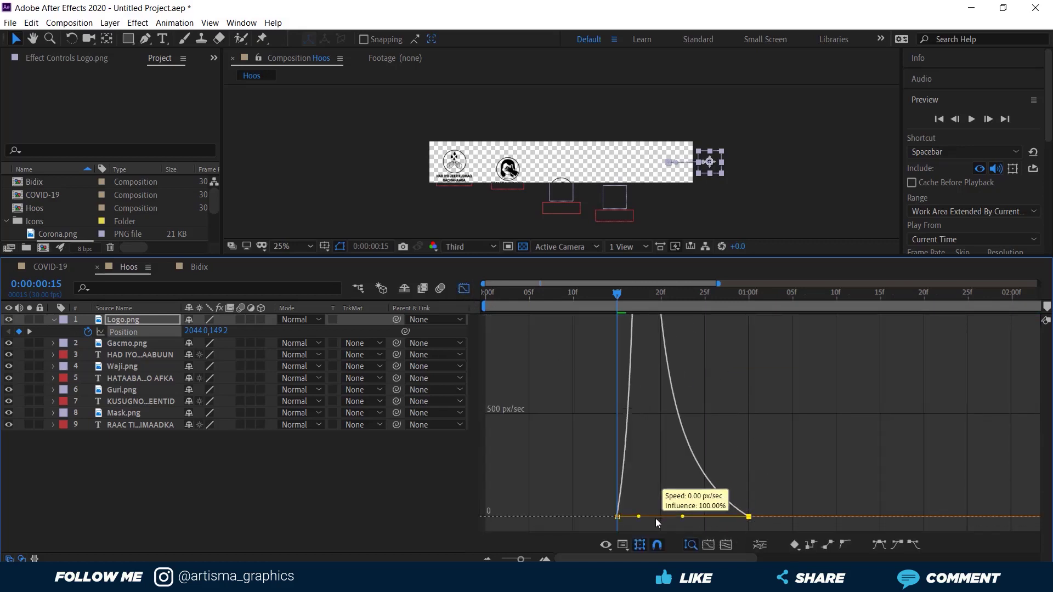
click(463, 288)
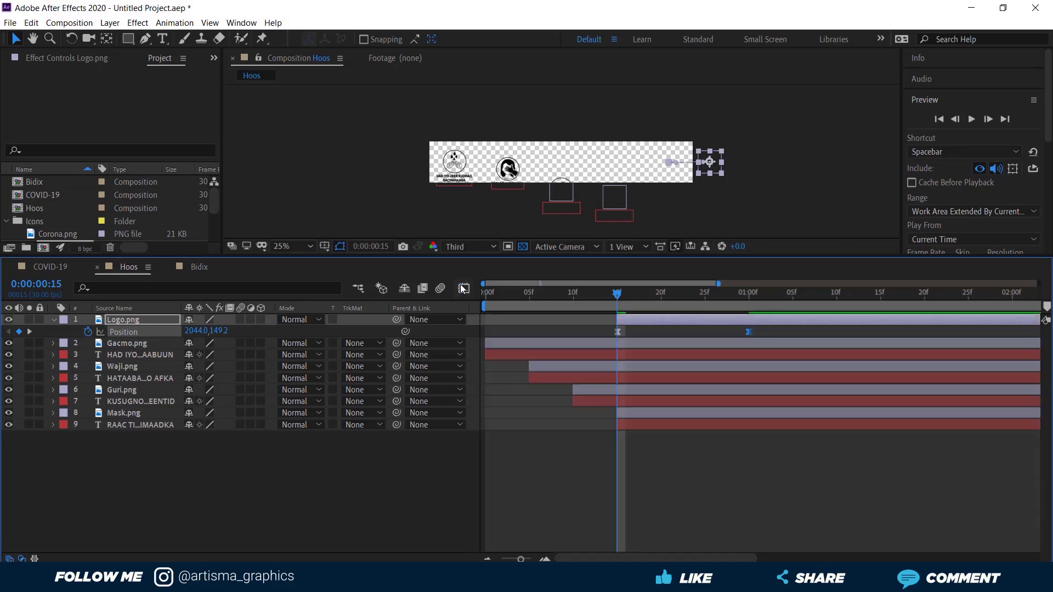
Preview the logo animation and move the landing keyframe later to one second
click(762, 166)
click(941, 119)
click(971, 119)
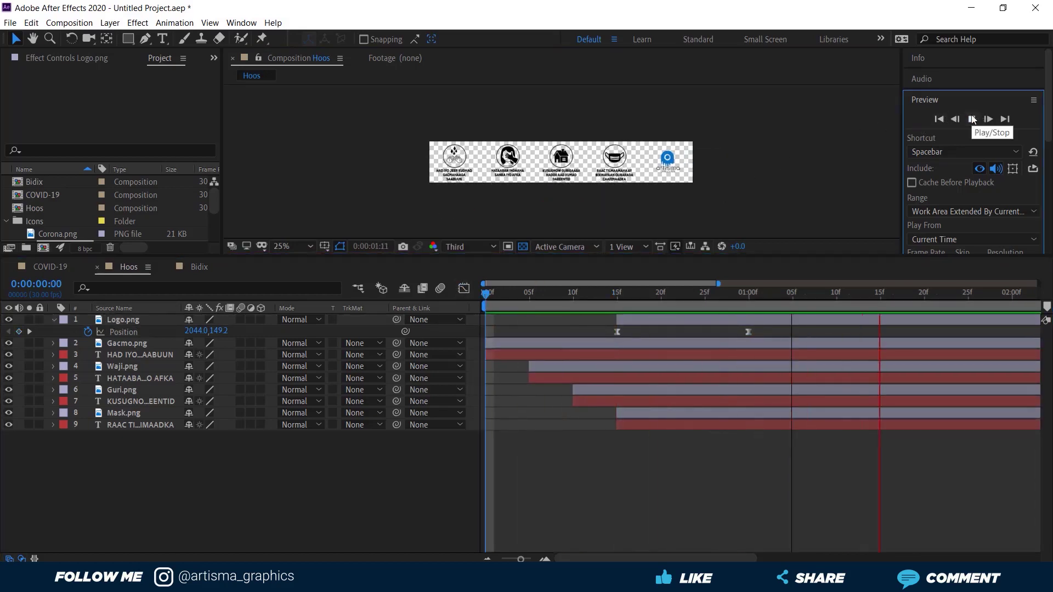
click(972, 120)
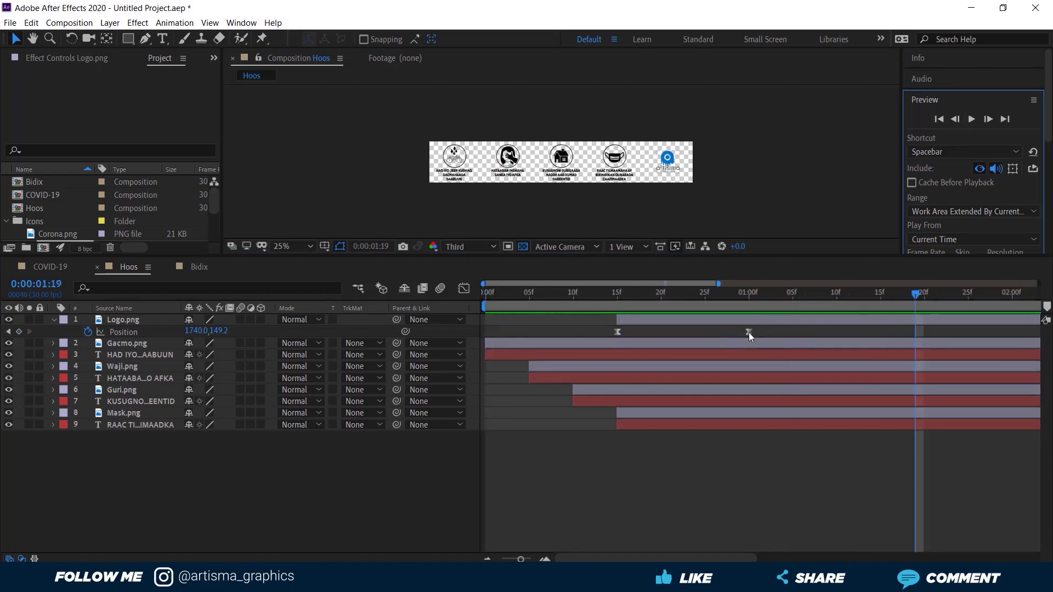
drag(749, 332, 880, 332)
click(971, 119)
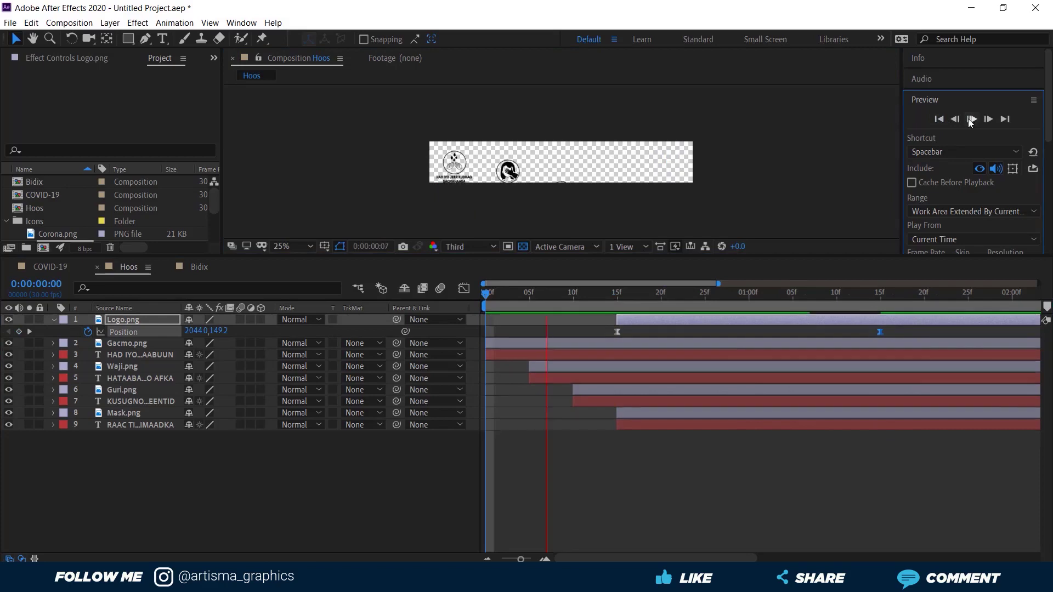
click(971, 119)
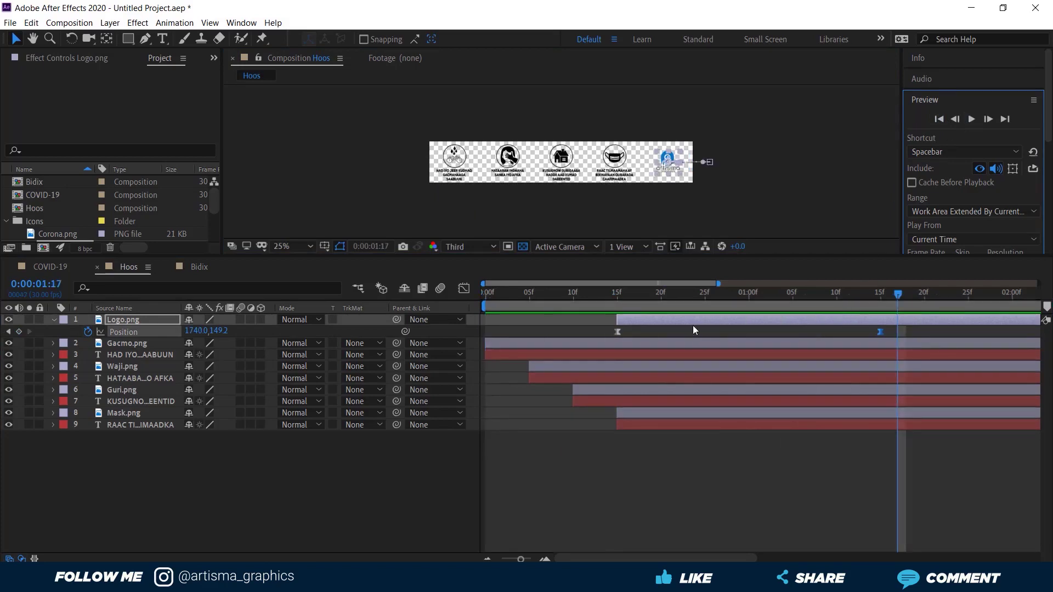
Move the landing keyframe to 01:17, preview again, and switch to the COVID-19 composition
key(minus)
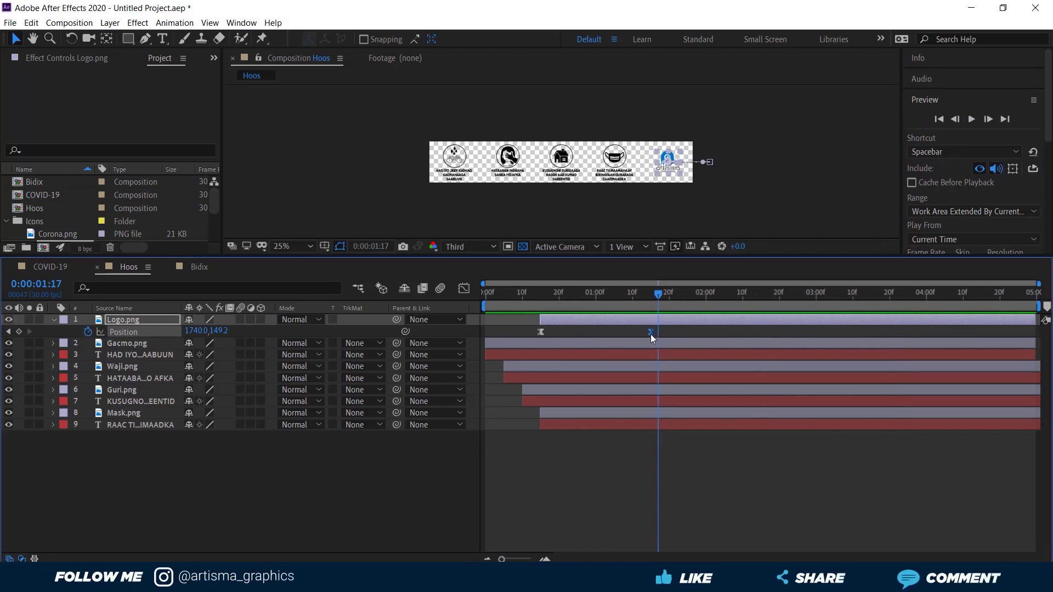
drag(650, 332, 657, 332)
click(938, 121)
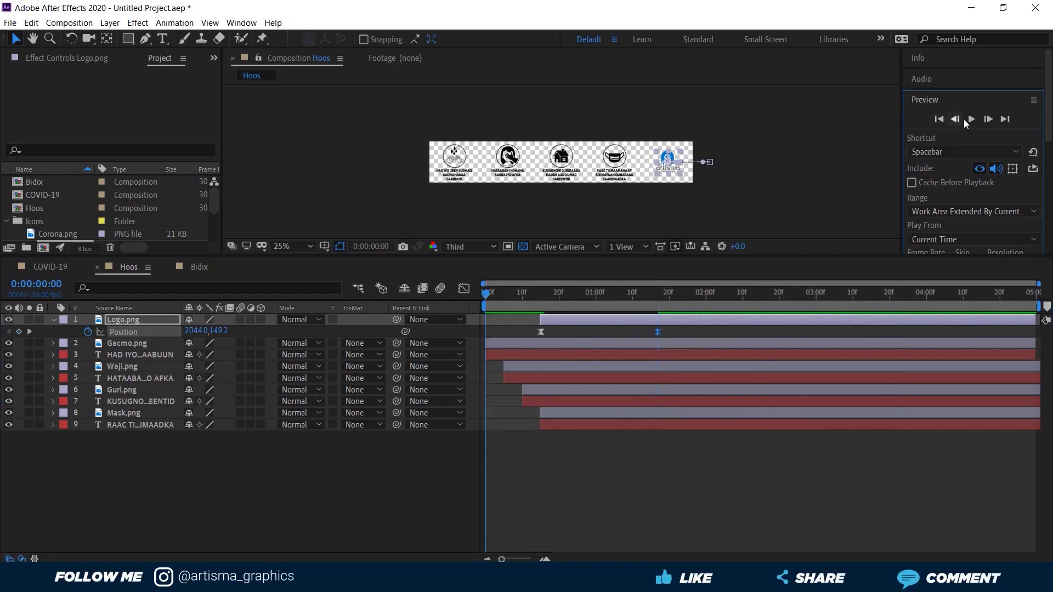
click(972, 119)
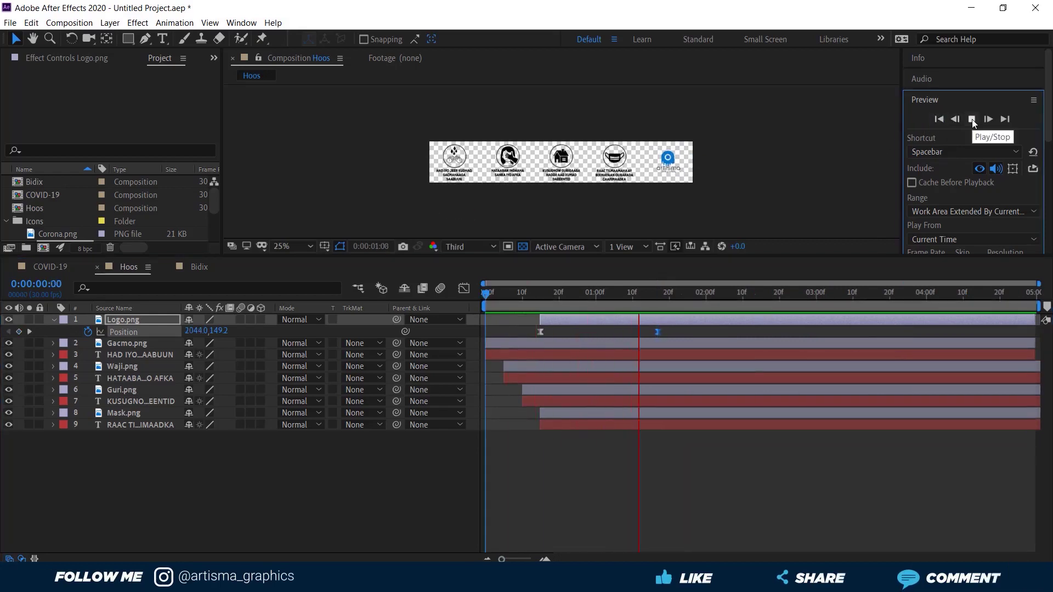
click(972, 119)
click(800, 169)
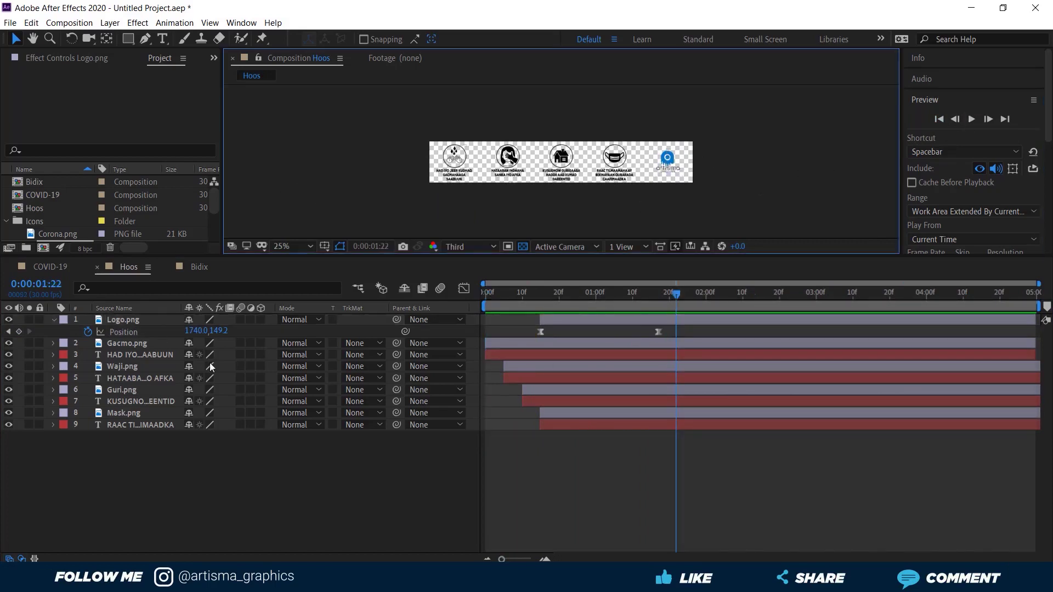
click(54, 320)
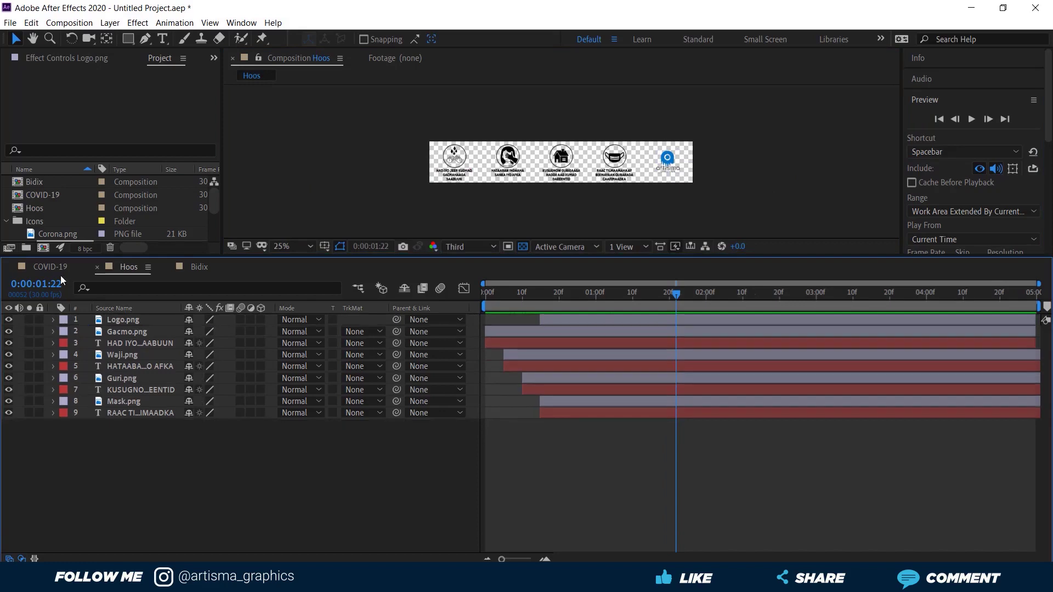
click(53, 268)
Pre-compose the Bidix and HOOS layers into a new composition named BG Animation
drag(112, 365, 176, 322)
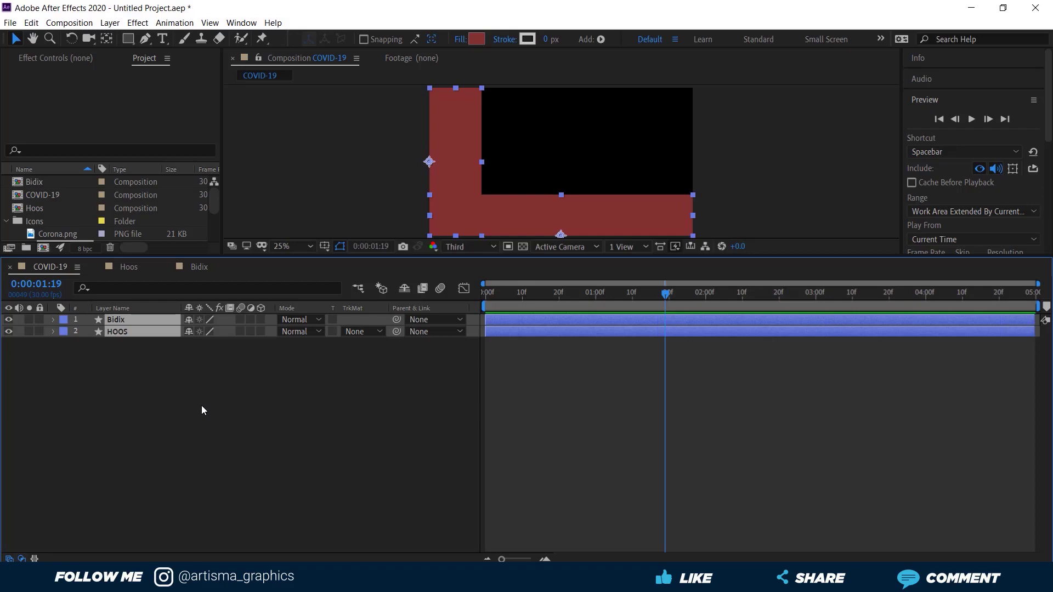
right_click(127, 334)
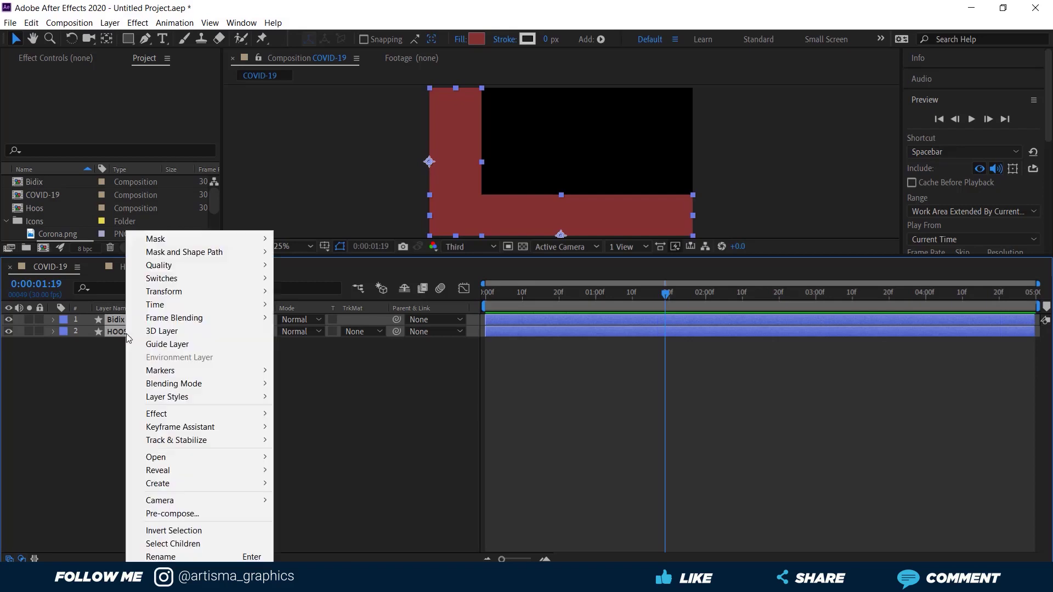
click(183, 516)
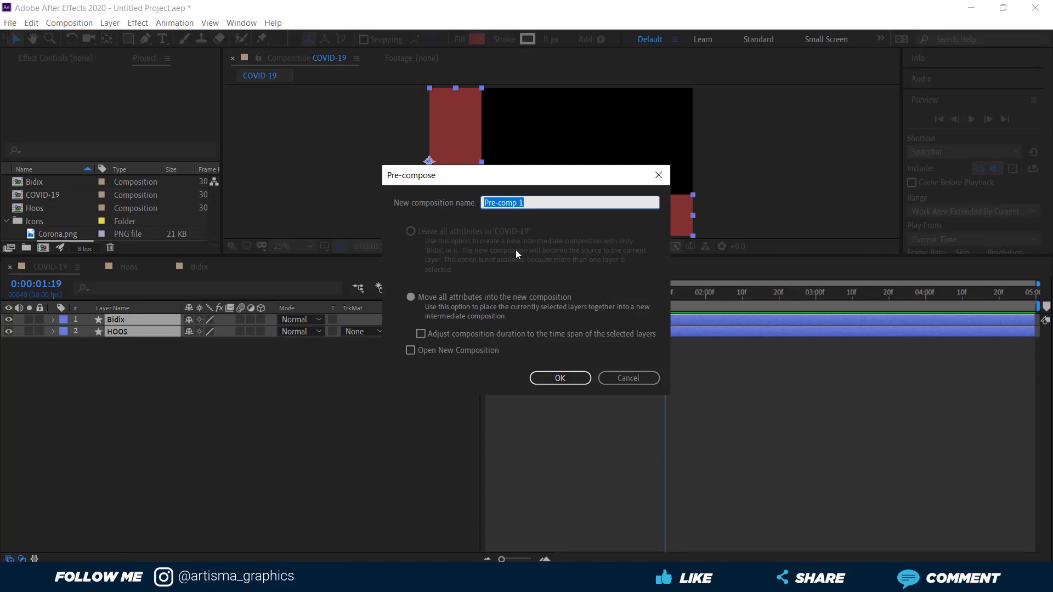
text(BG Animation)
click(559, 378)
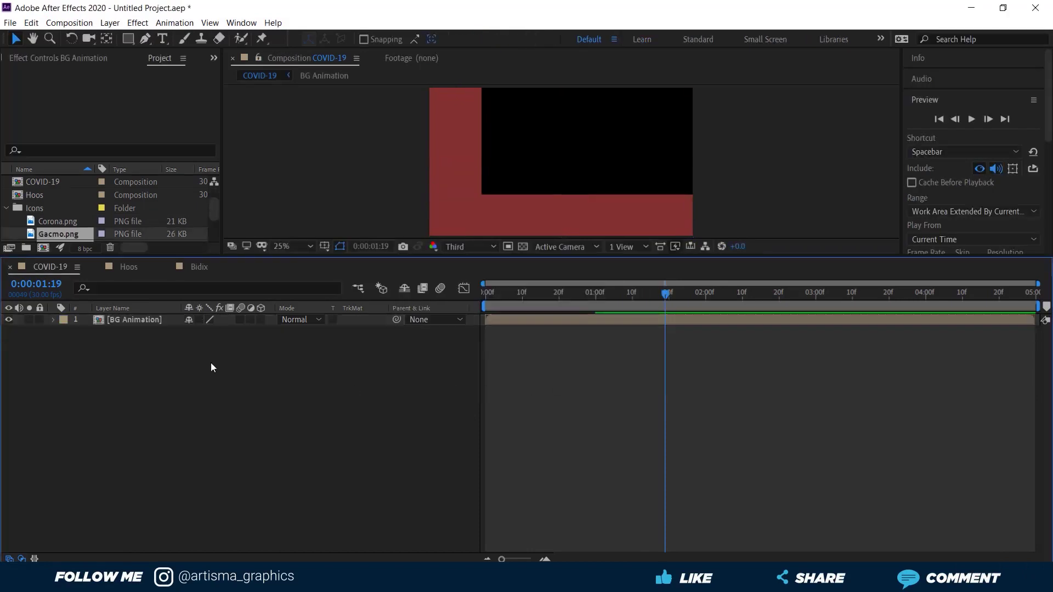
Inside BG Animation, pre-compose the HOOS and Bidix layers again into a composition named BG
double_click(133, 321)
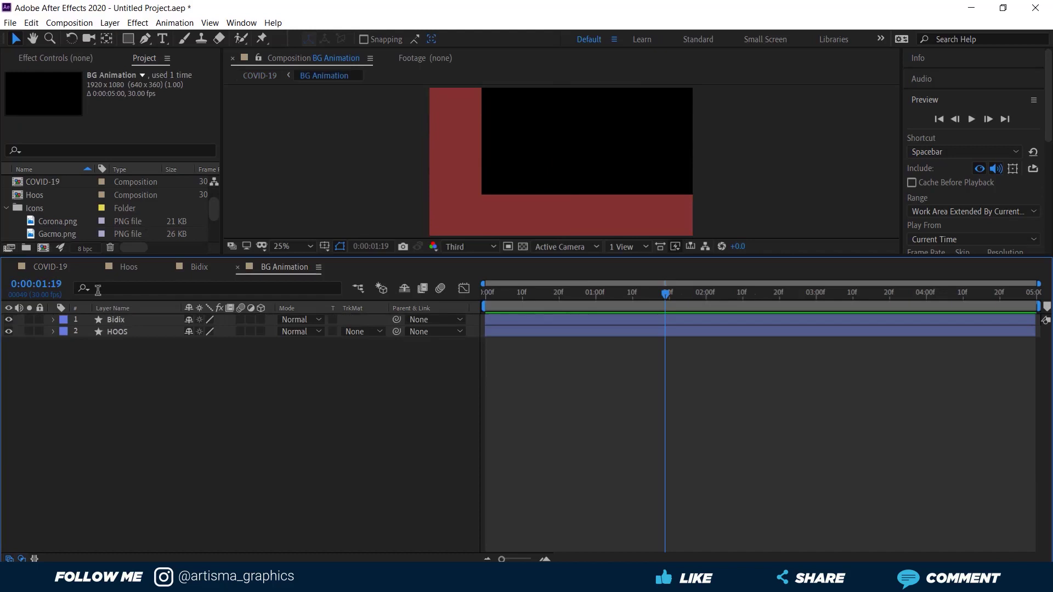
click(127, 331)
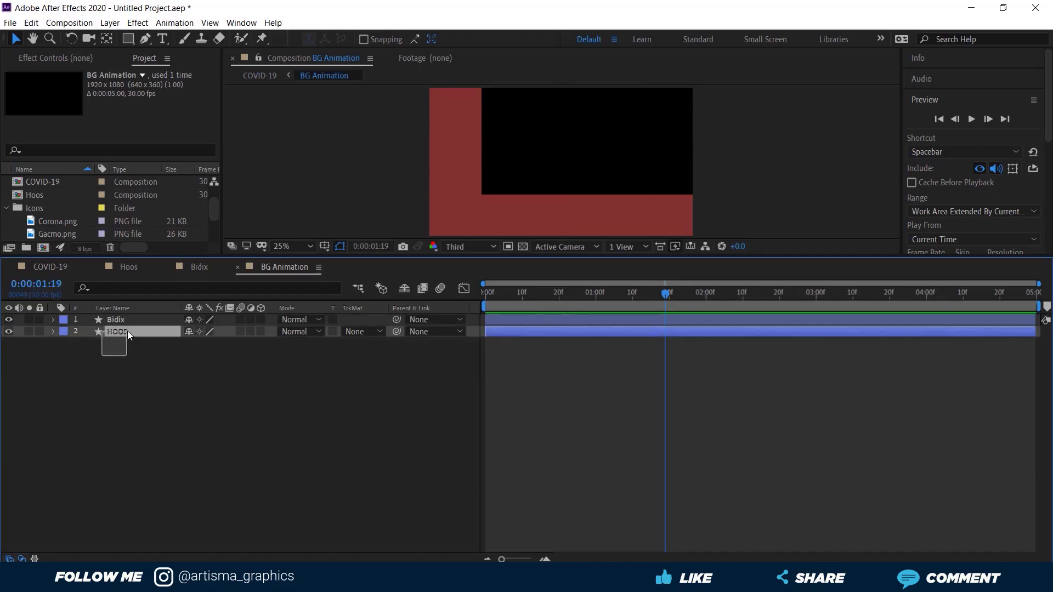
shift+click(135, 319)
right_click(118, 330)
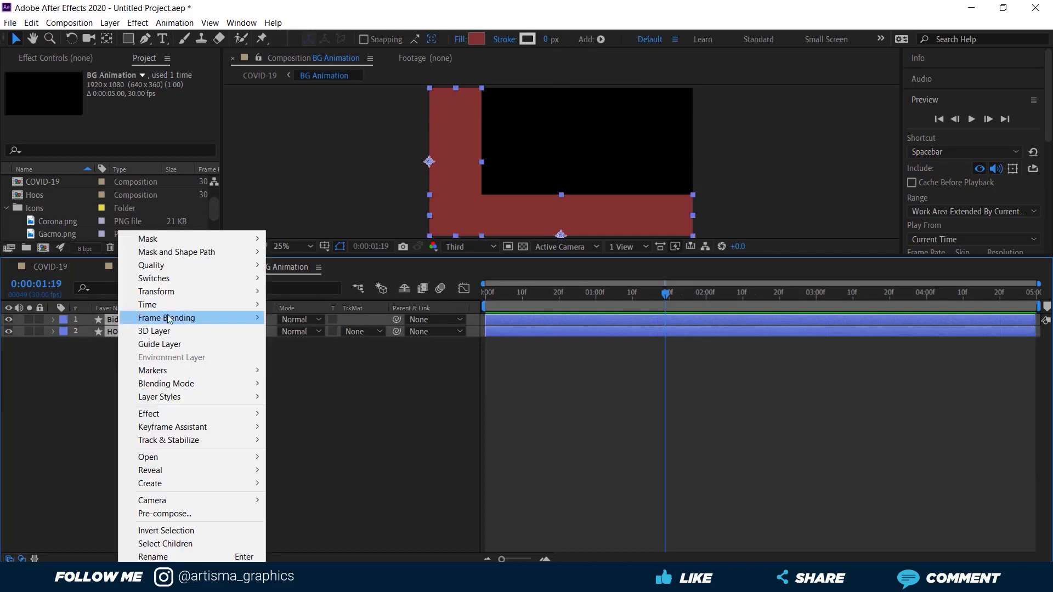
click(179, 516)
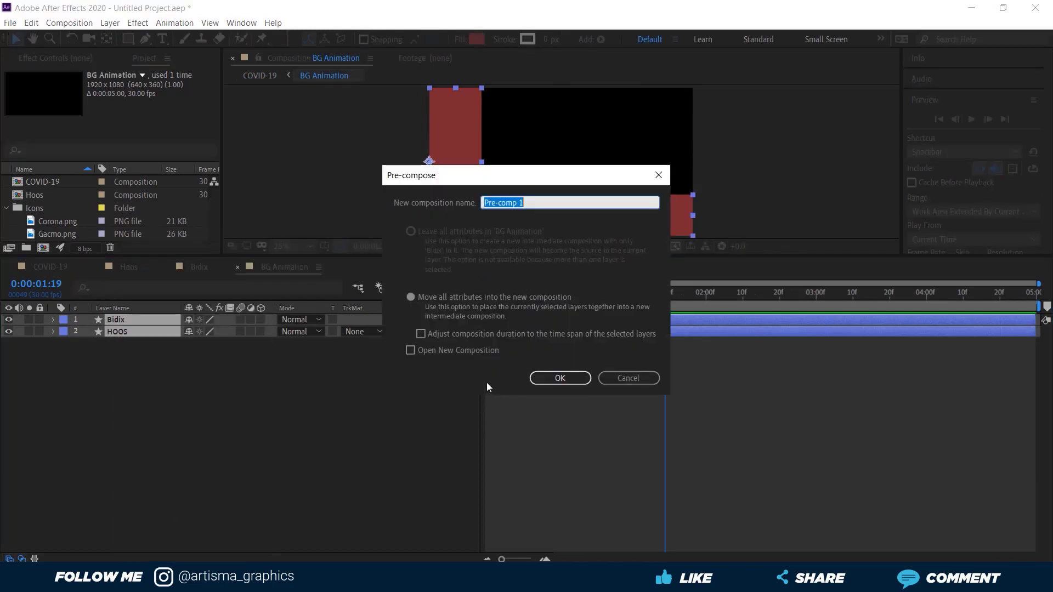
text(BG)
click(565, 378)
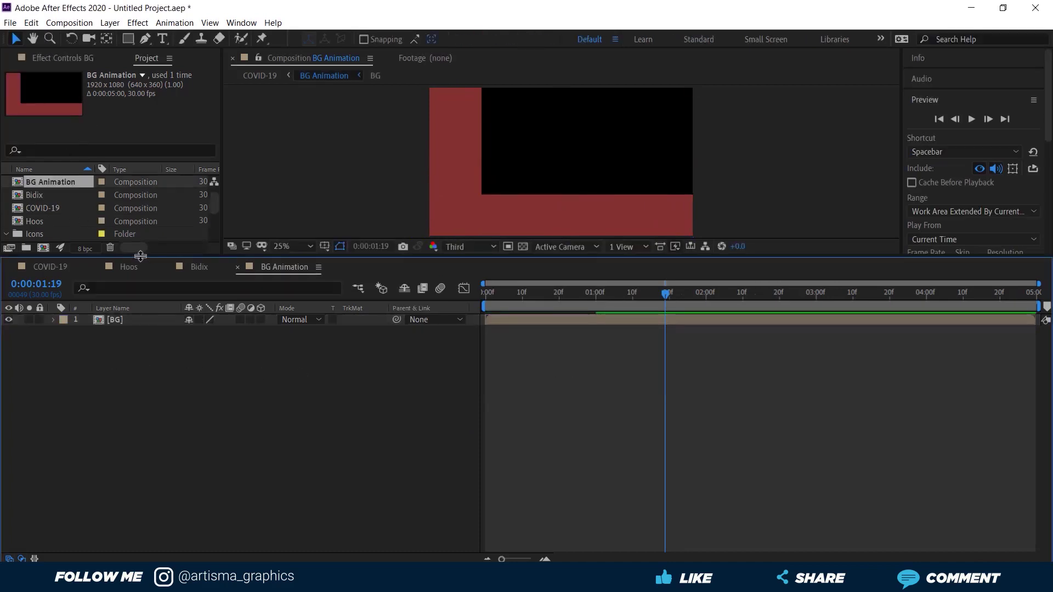
Import the Sawiro folder and inspect the Dhaqtar.jpg and Faraxal.jpg photos
drag(140, 258, 136, 371)
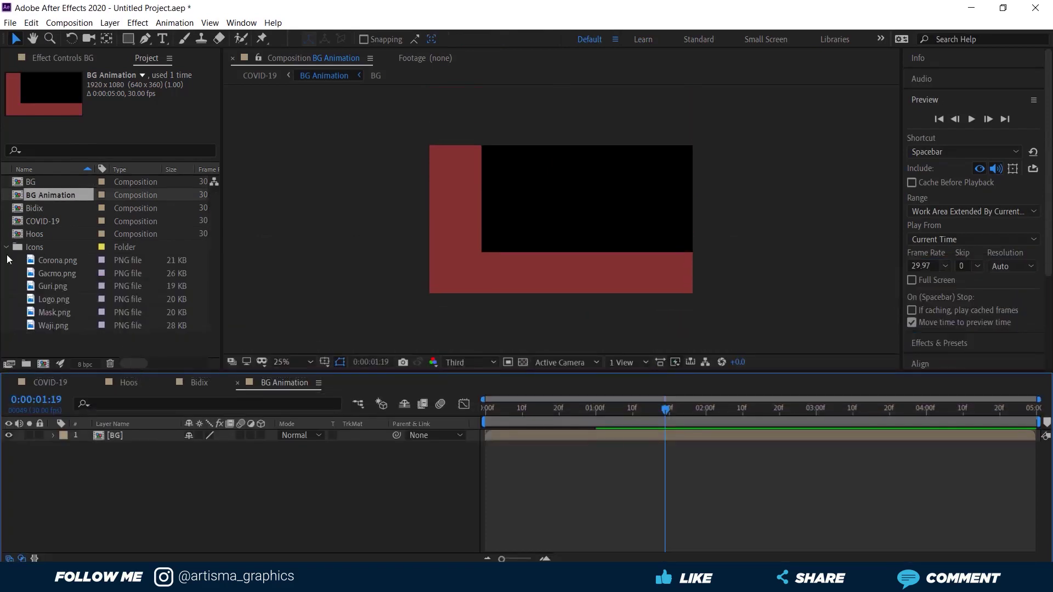
click(6, 248)
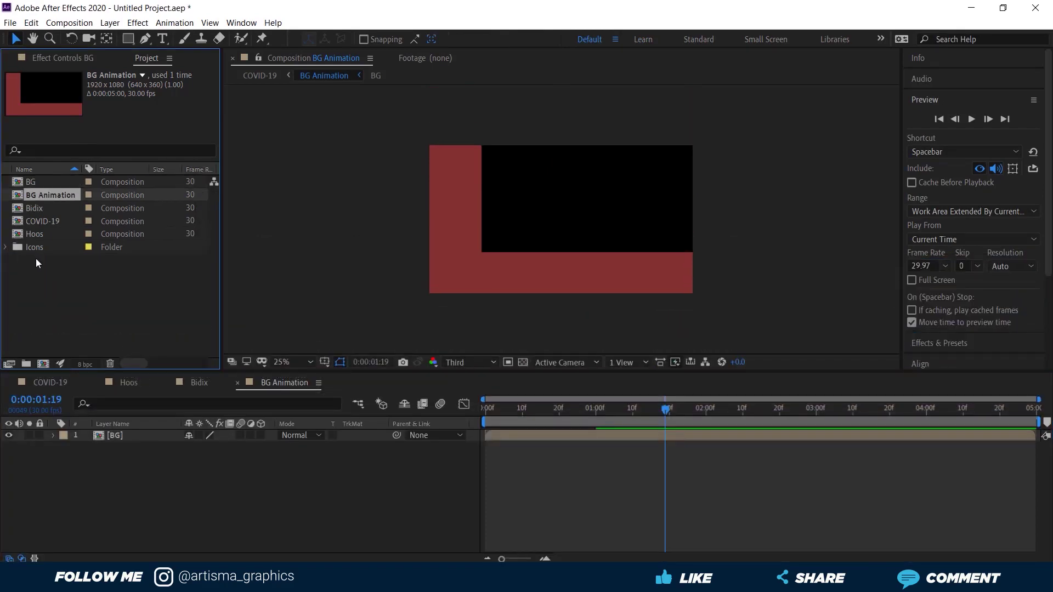
double_click(78, 280)
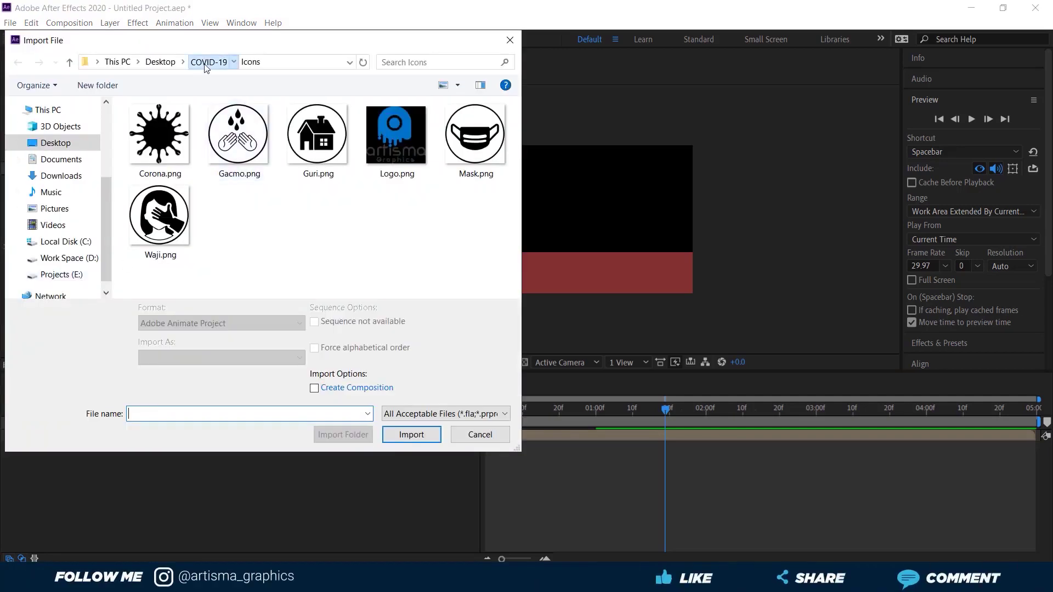
click(208, 62)
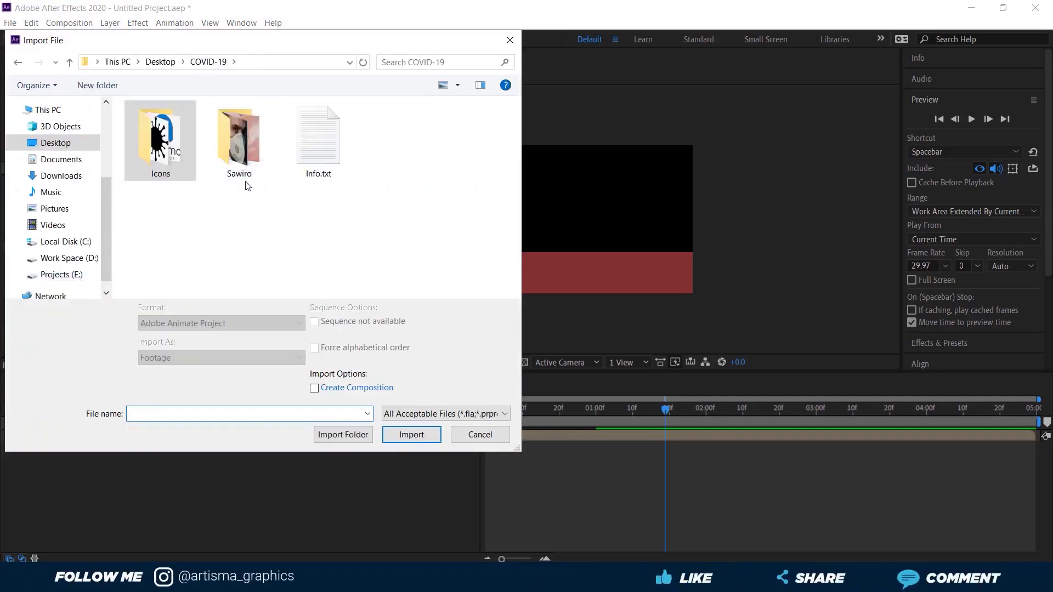
click(342, 434)
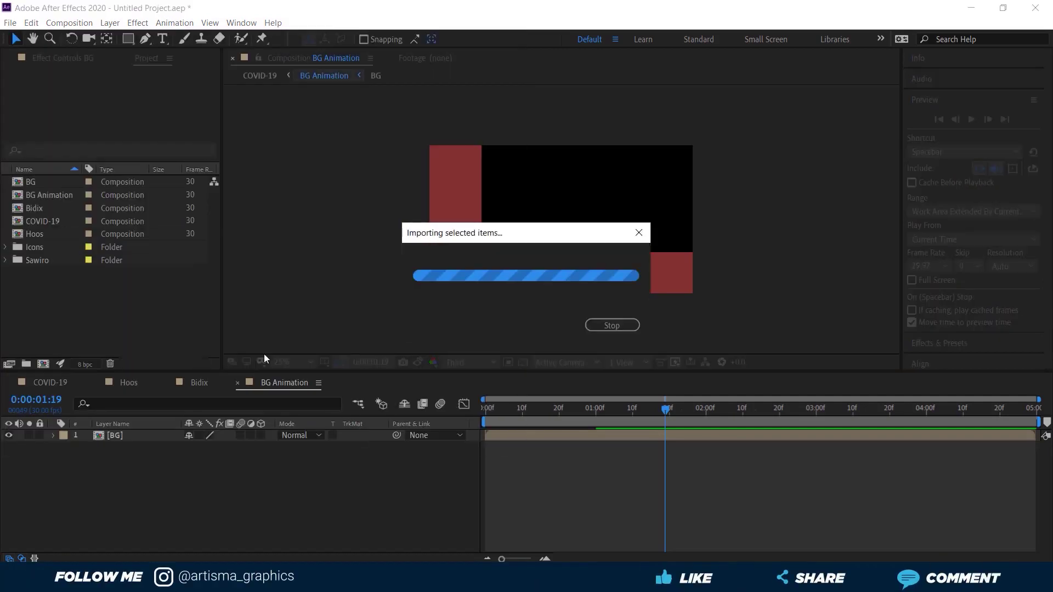
click(6, 261)
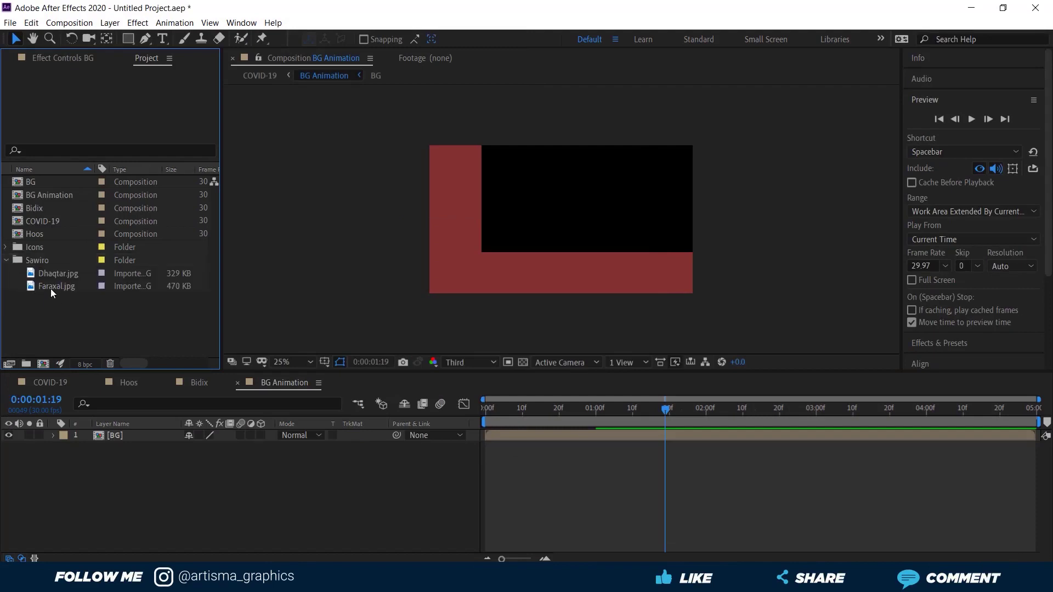
click(50, 274)
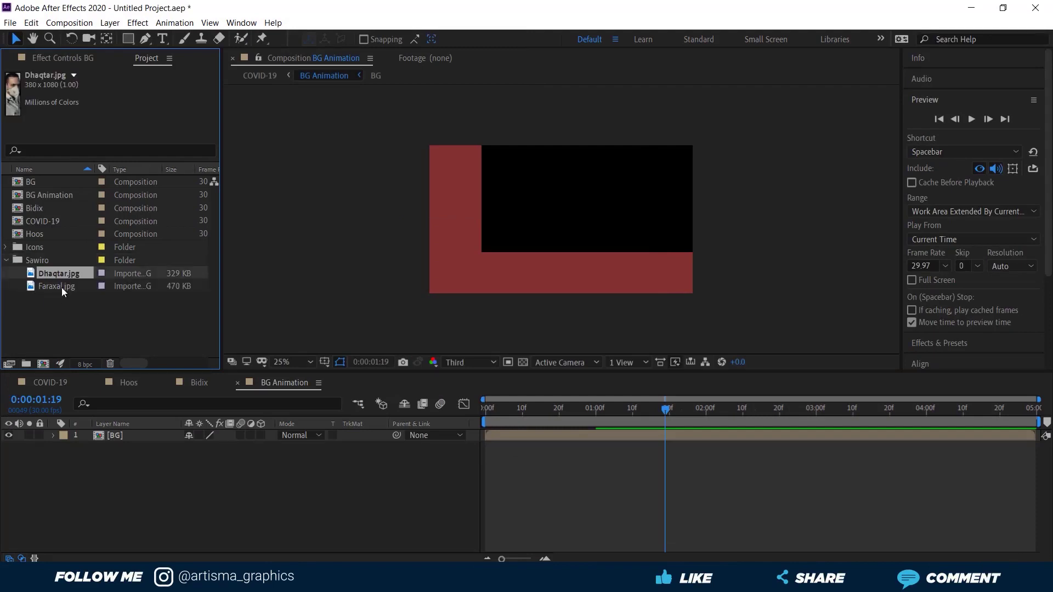
click(56, 286)
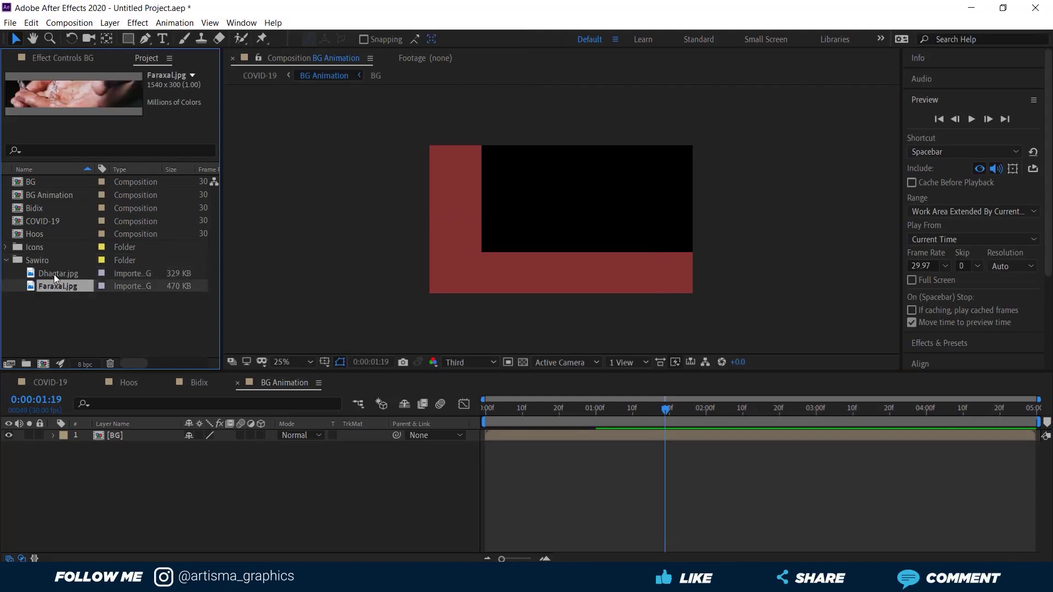
click(51, 273)
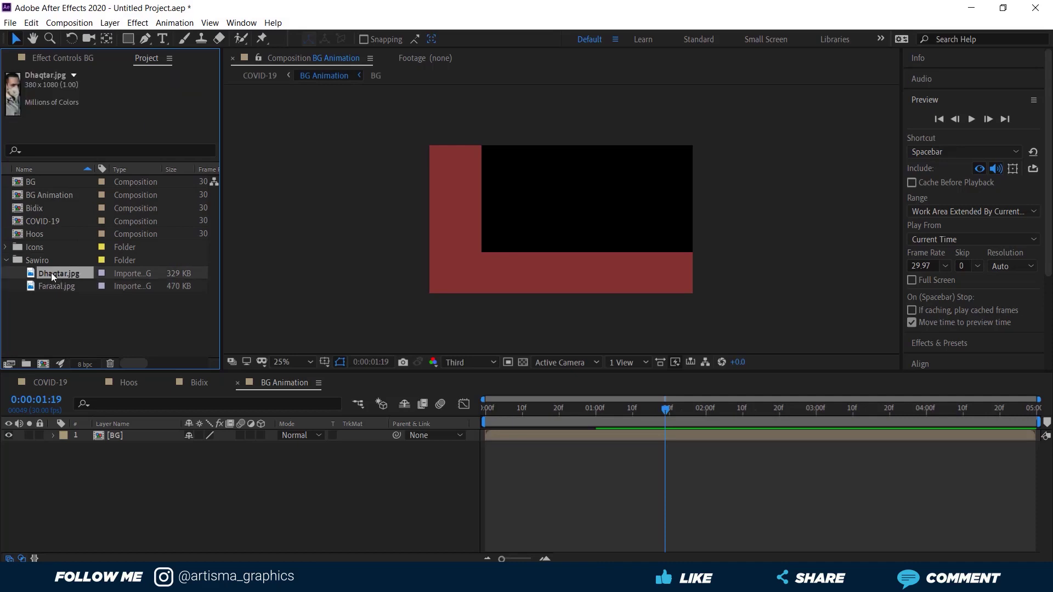
Add Dhaqtar.jpg to BG Animation and align it to the composition's left edge
drag(44, 271, 99, 434)
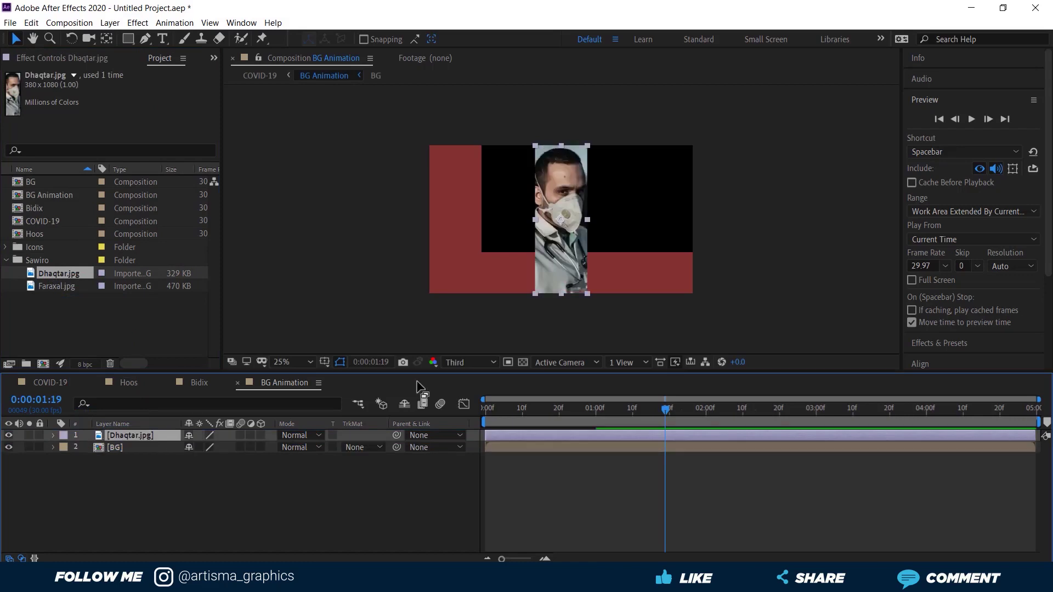
click(937, 103)
click(929, 140)
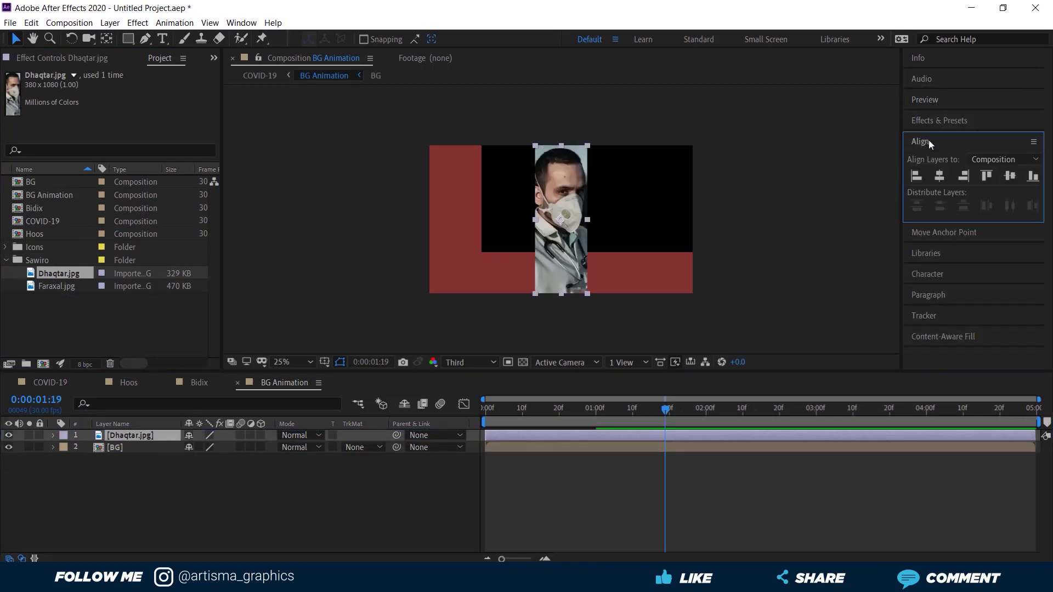
click(916, 177)
click(357, 257)
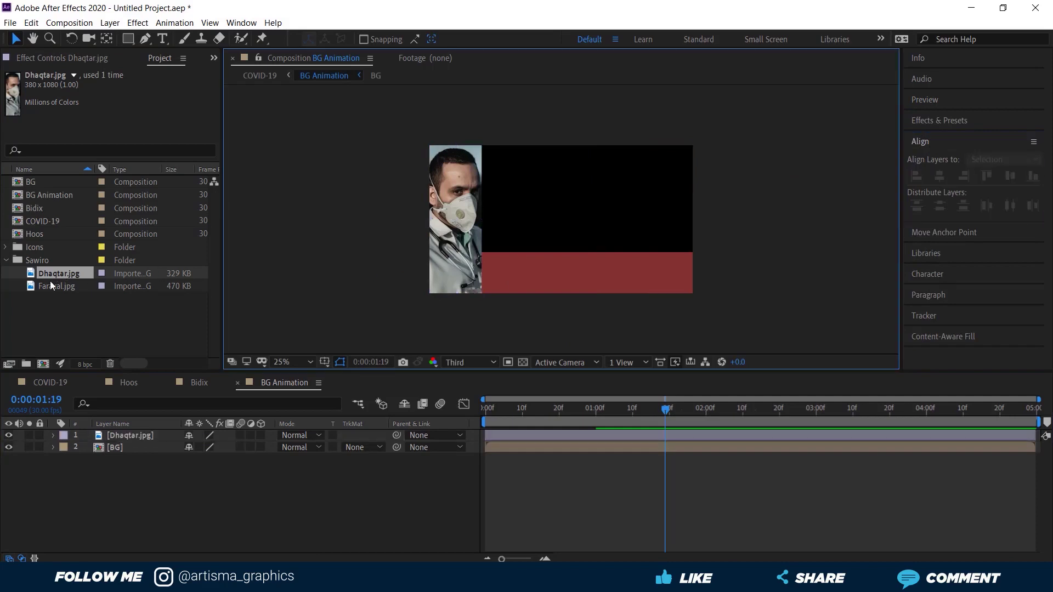
Add Faraxal.jpg above BG, align it bottom-right, then select both photo layers
drag(51, 285, 127, 445)
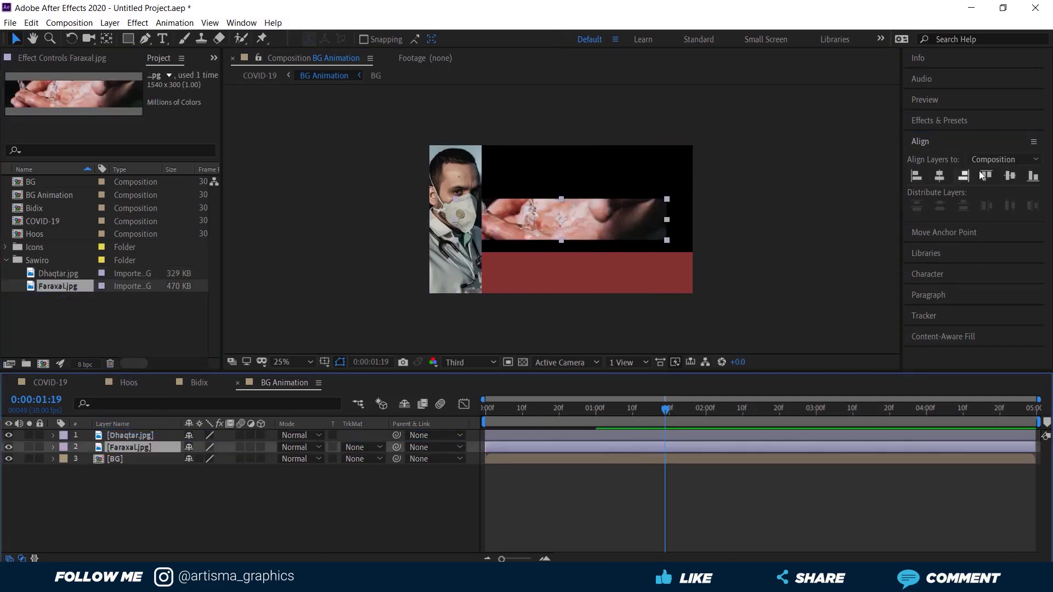
click(1032, 176)
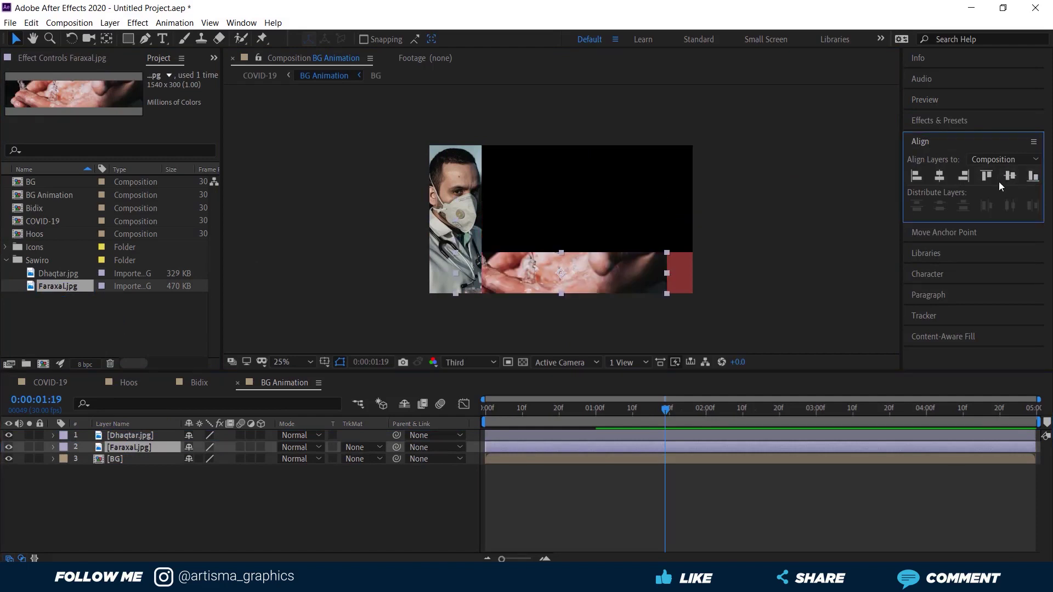
click(969, 177)
click(773, 220)
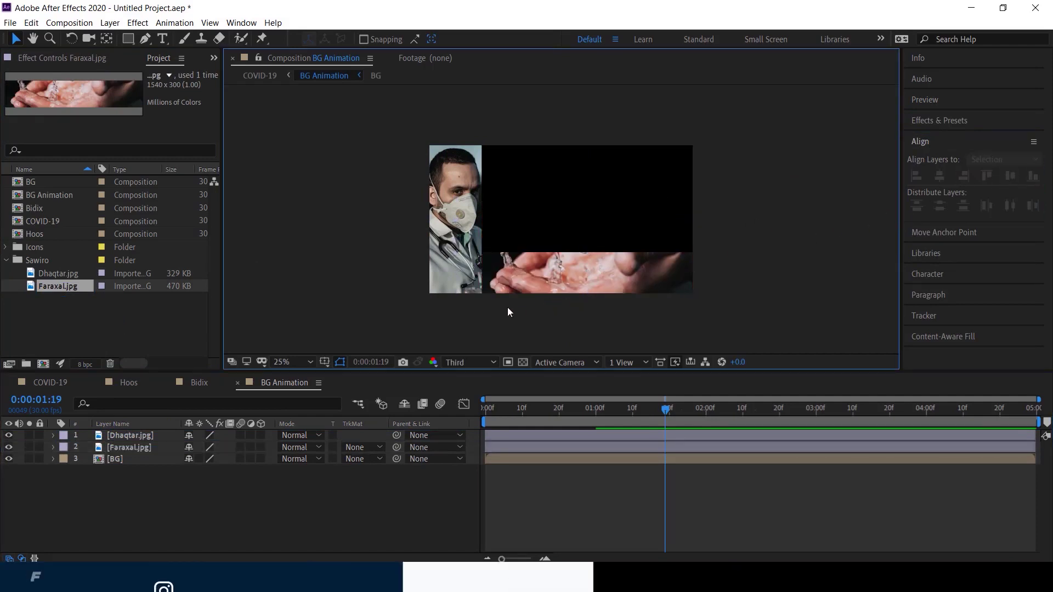
click(124, 435)
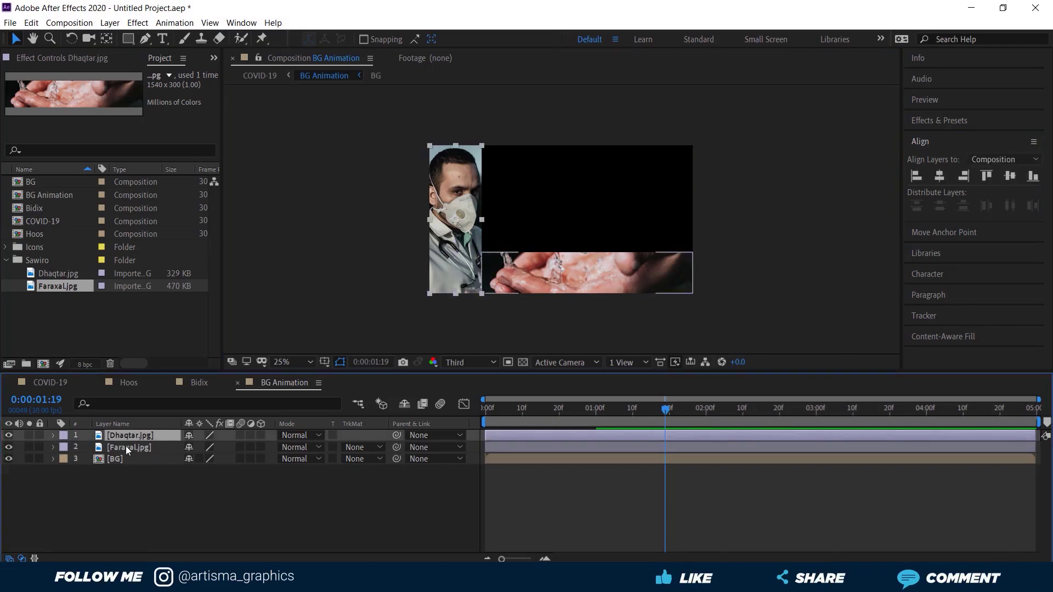
ctrl+click(126, 446)
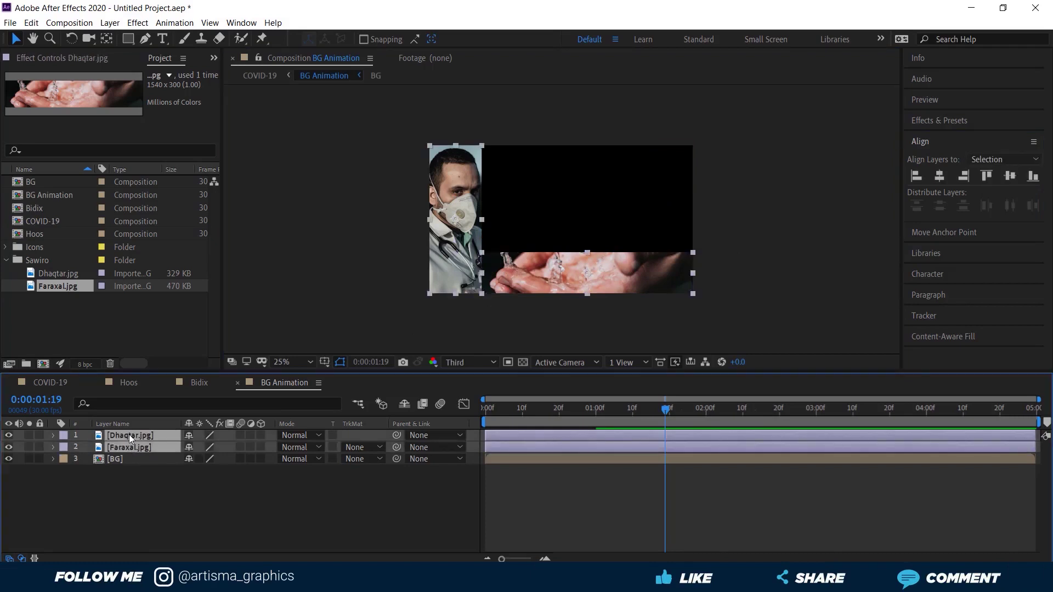
Set Dhaqtar.jpg and Faraxal.jpg to 15% Opacity and preview the faint photo textures
key(t)
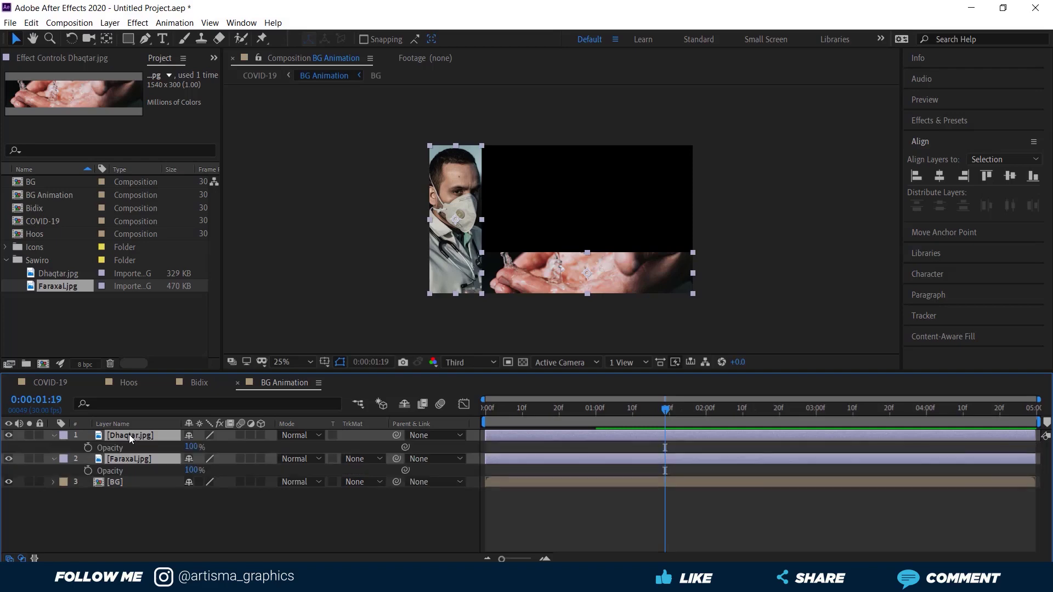
click(194, 448)
text(15)
click(202, 504)
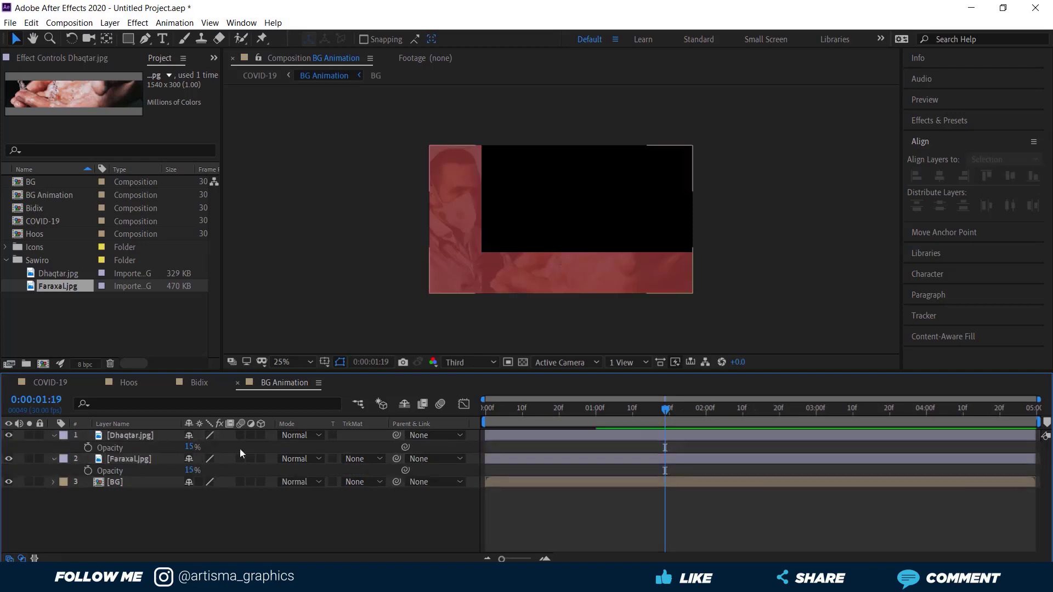
click(53, 436)
click(54, 447)
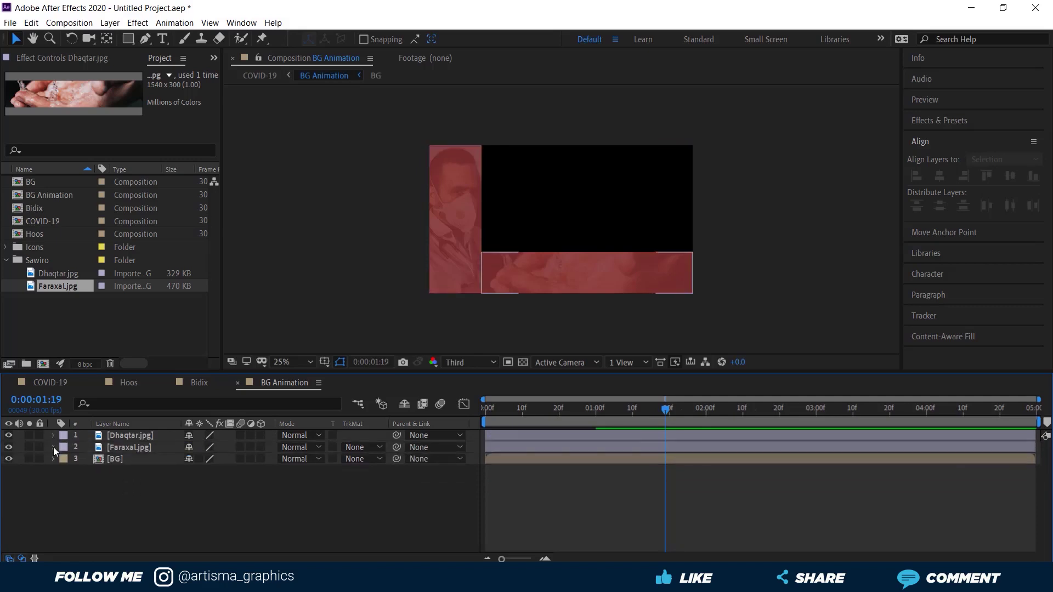
click(927, 100)
click(939, 120)
click(971, 120)
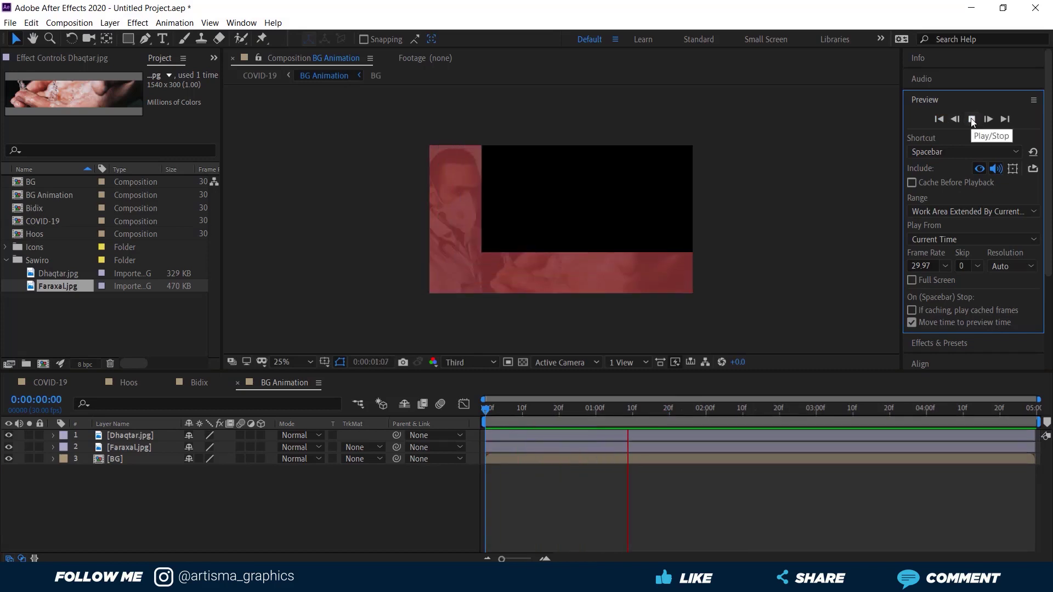
click(971, 119)
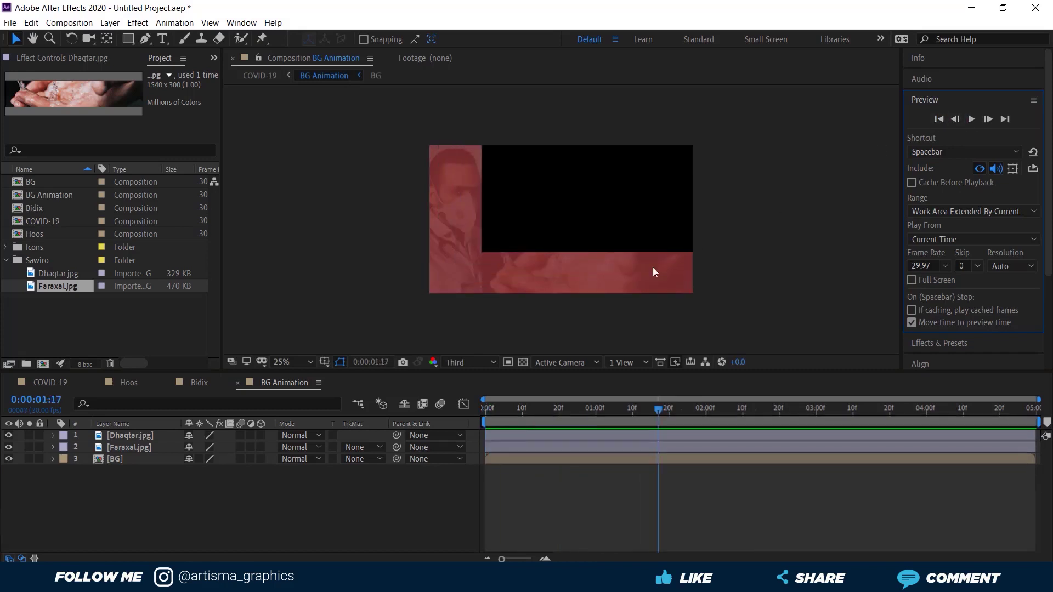
click(113, 461)
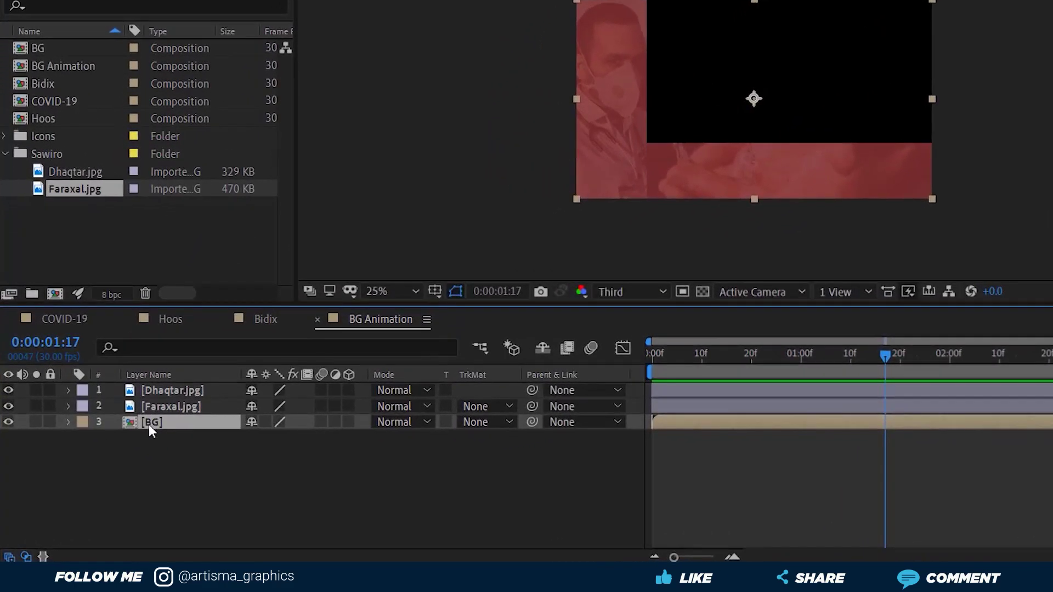
Duplicate the BG layer and move a copy to the top, above Dhaqtar.jpg
key(ctrl+d)
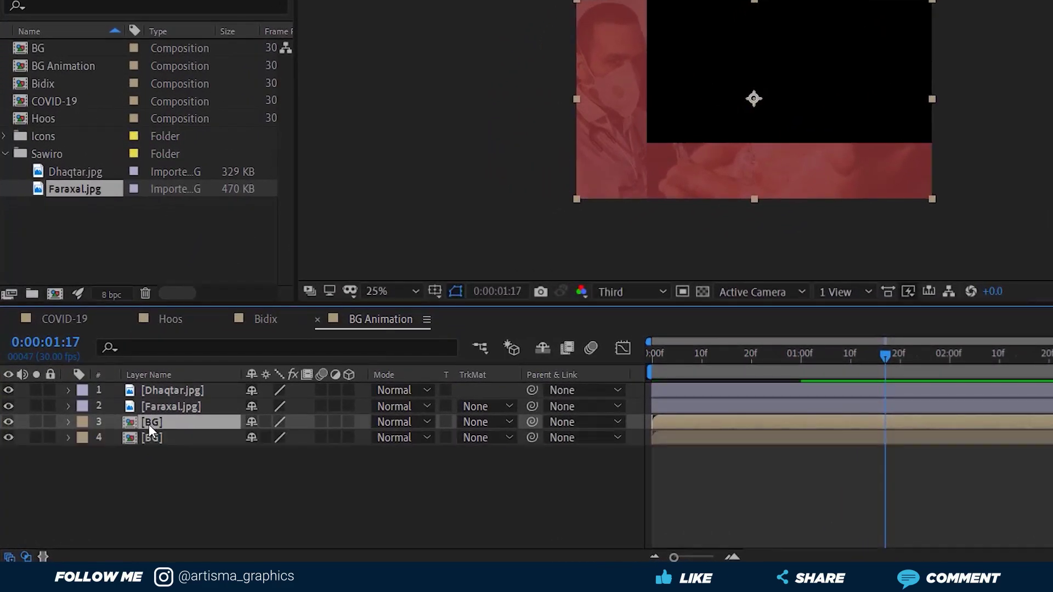
key(ctrl+d)
click(147, 471)
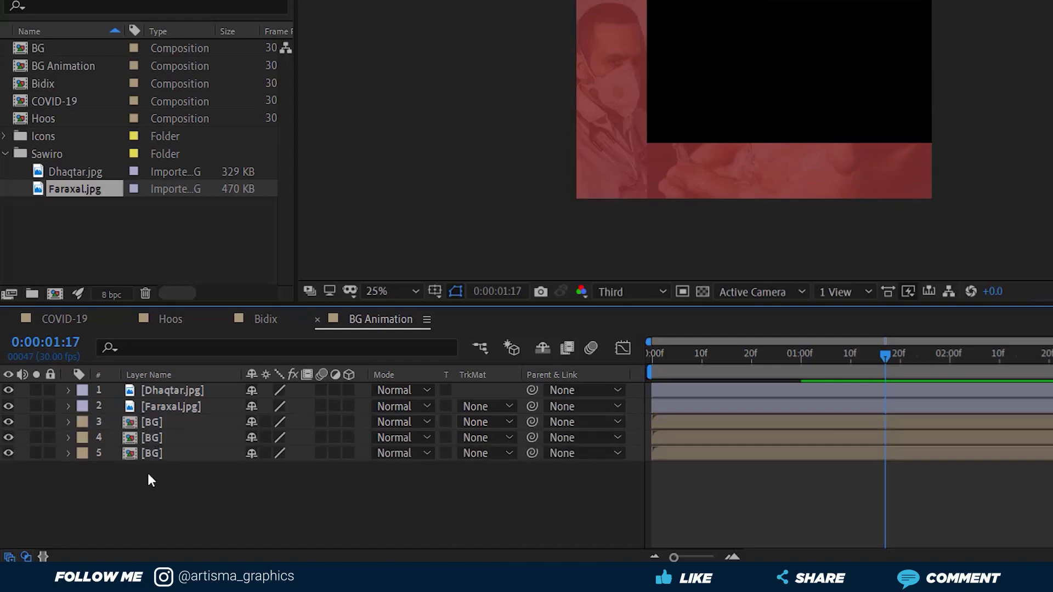
drag(153, 423, 157, 389)
click(149, 408)
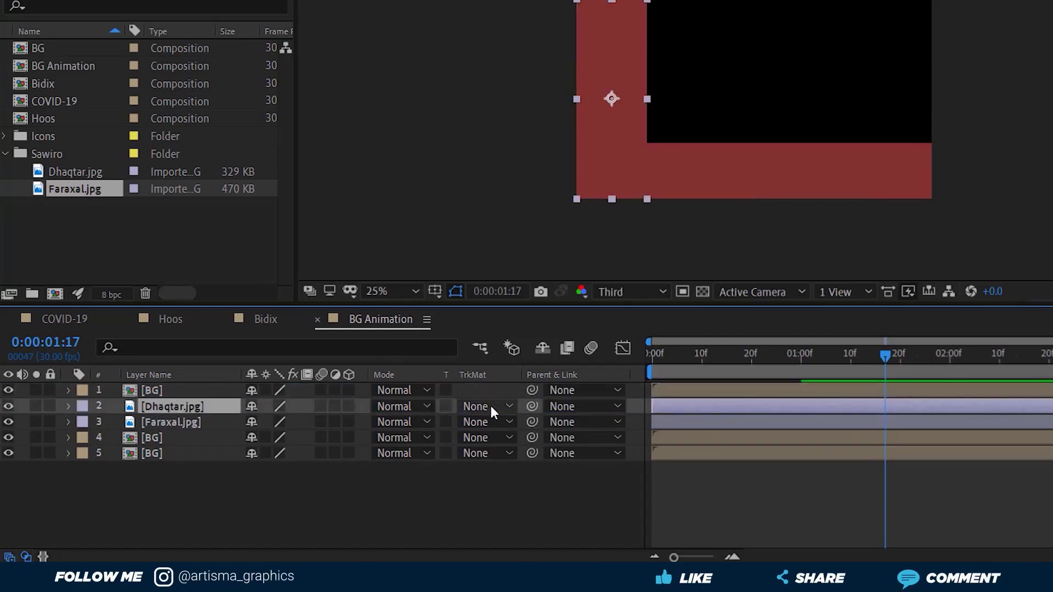
Set Dhaqtar.jpg's track matte to Alpha Matte using the BG copy above it
click(27, 556)
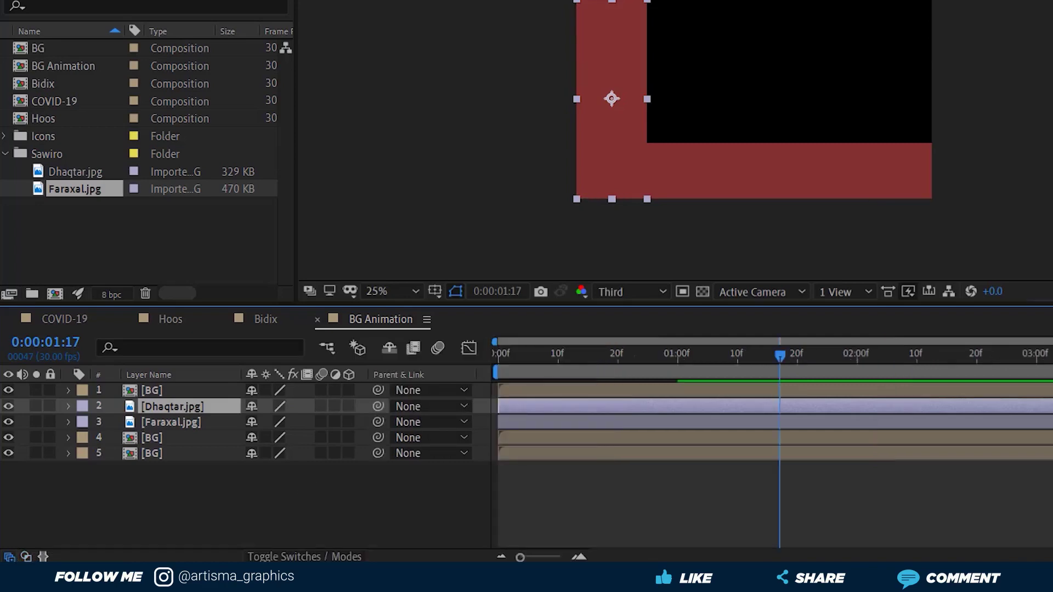
click(27, 557)
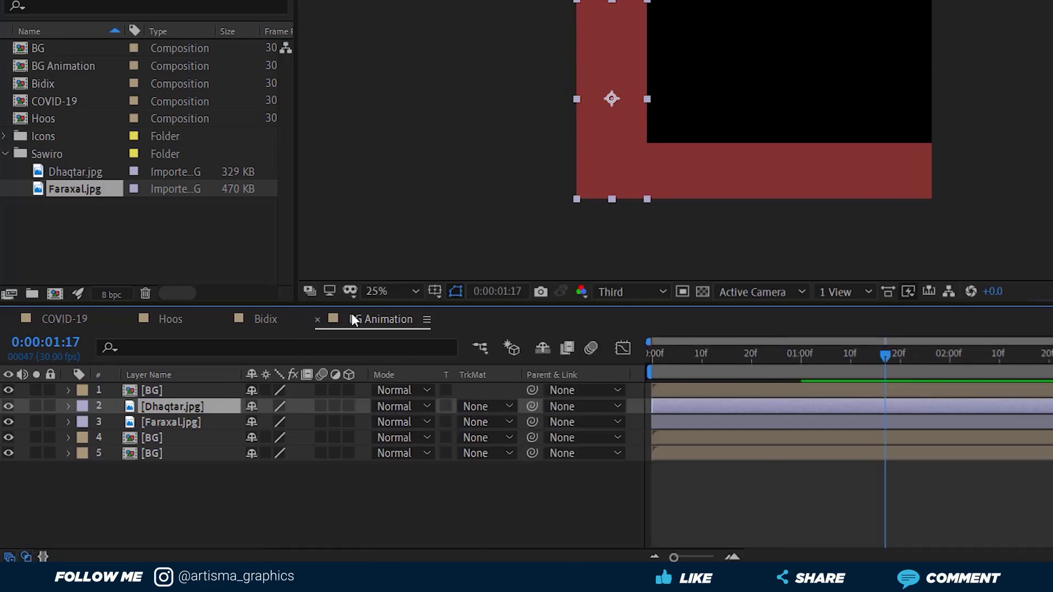
right_click(470, 375)
mouse_move(524, 432)
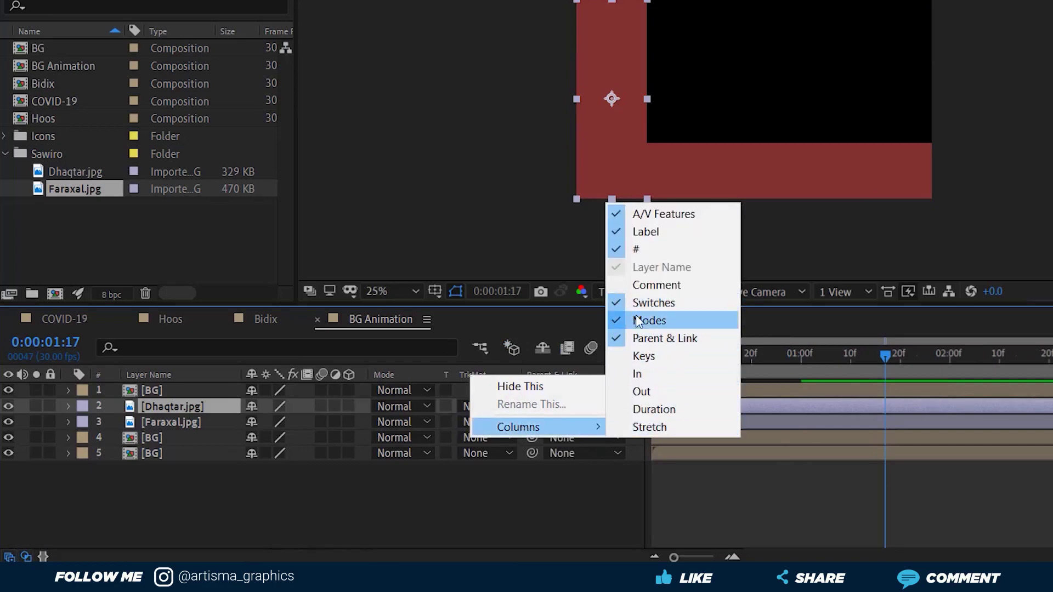
click(493, 497)
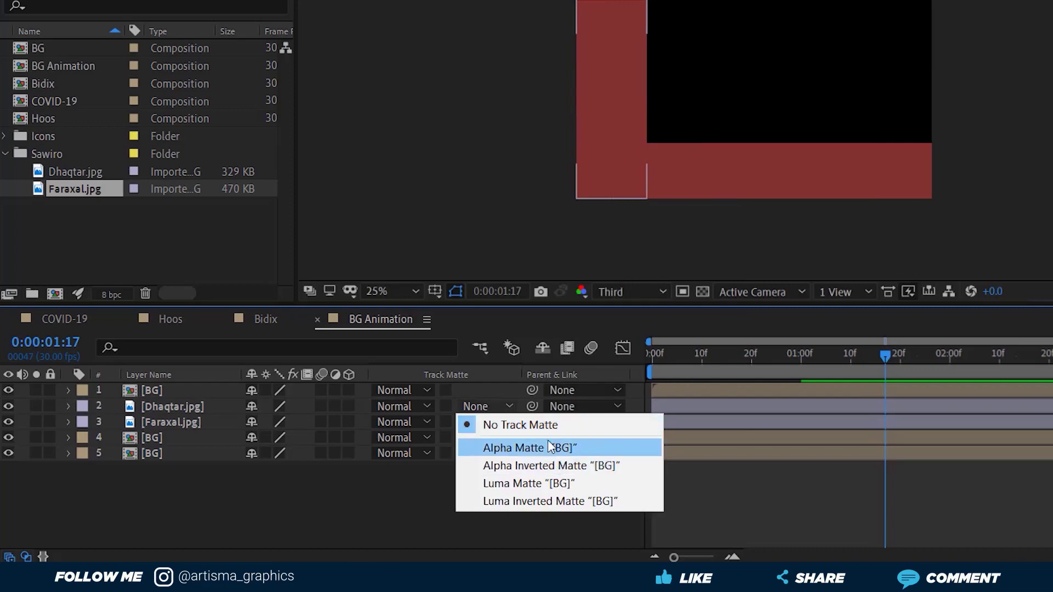
click(528, 448)
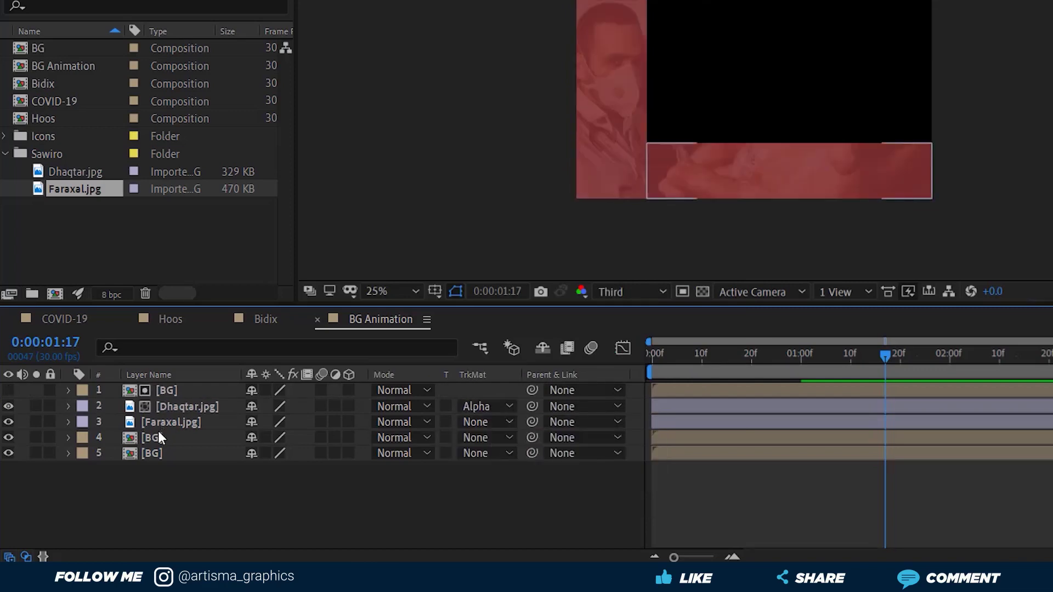
Place a BG copy above Faraxal.jpg, set it as Alpha Matte, and preview the result
mouse_move(149, 439)
mouse_down()
mouse_move(158, 424)
mouse_move(160, 440)
mouse_up()
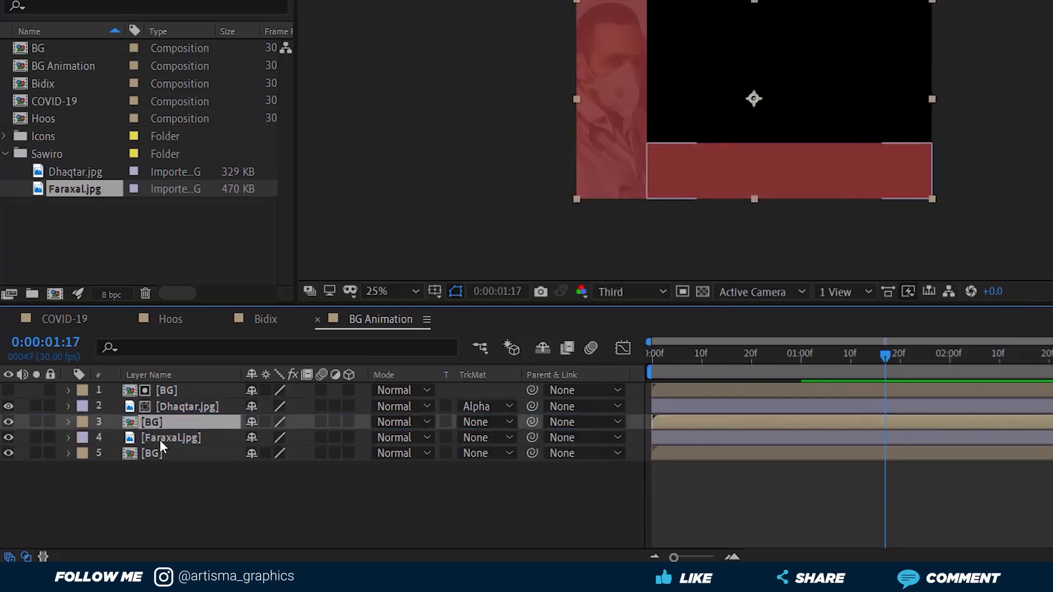
click(486, 438)
click(512, 481)
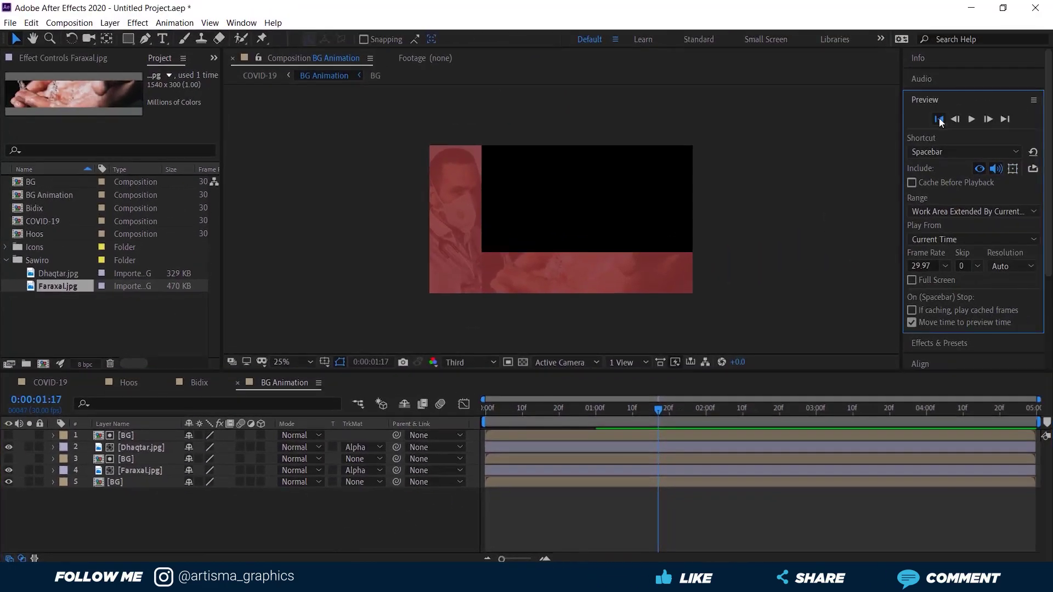
click(971, 119)
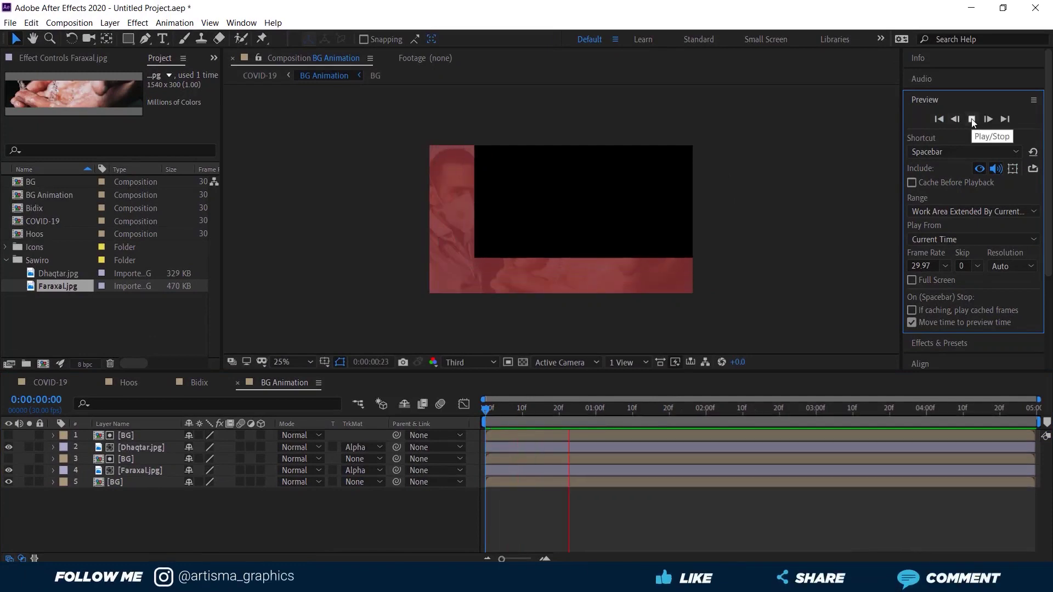
click(971, 119)
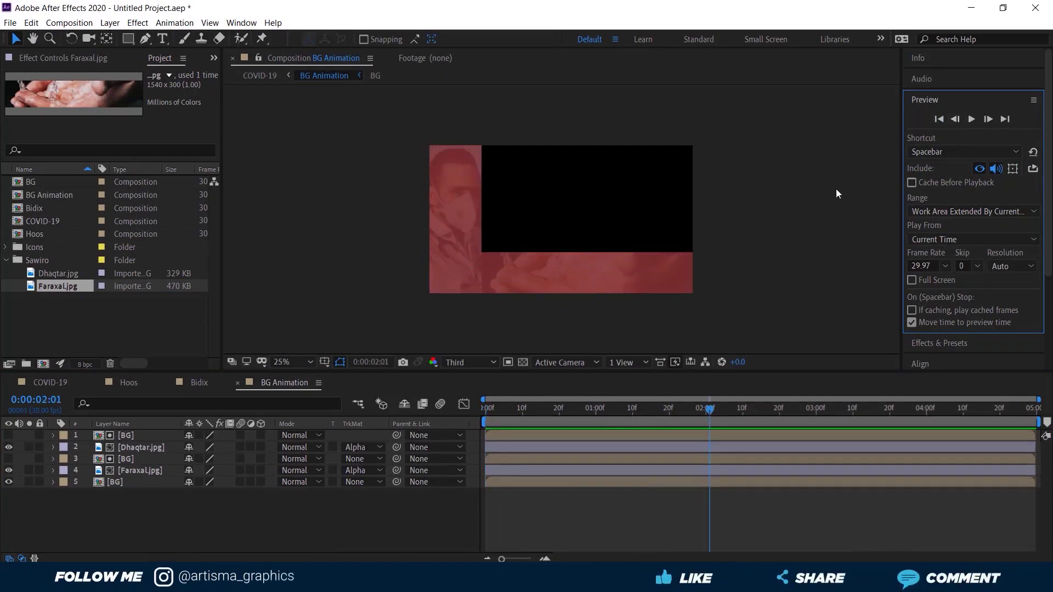
click(113, 482)
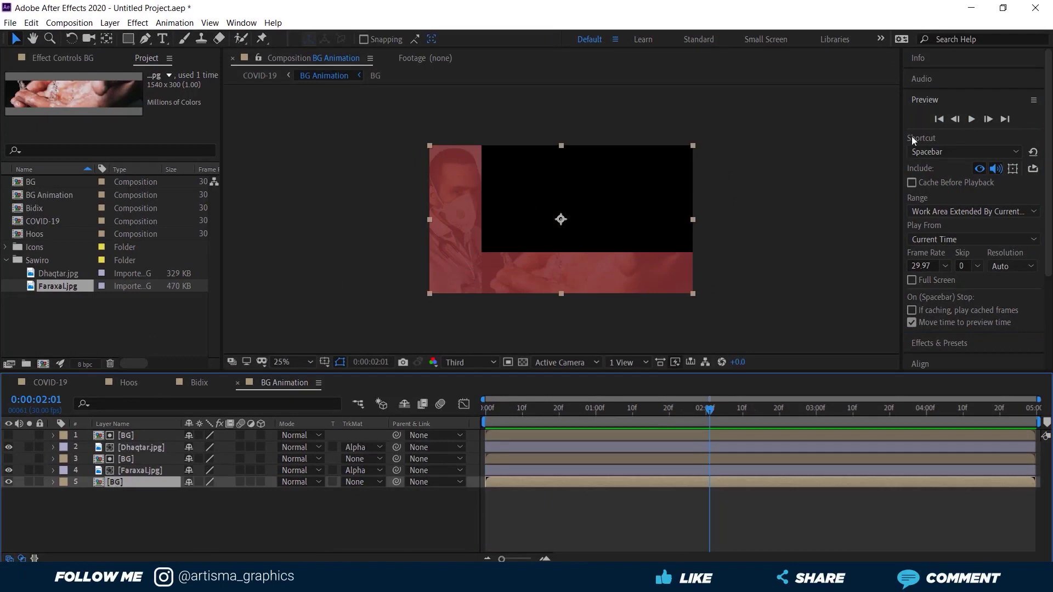
Search 'ramp' and apply the Gradient Ramp effect to the bottom BG layer
click(928, 100)
click(939, 121)
text(type)
click(944, 139)
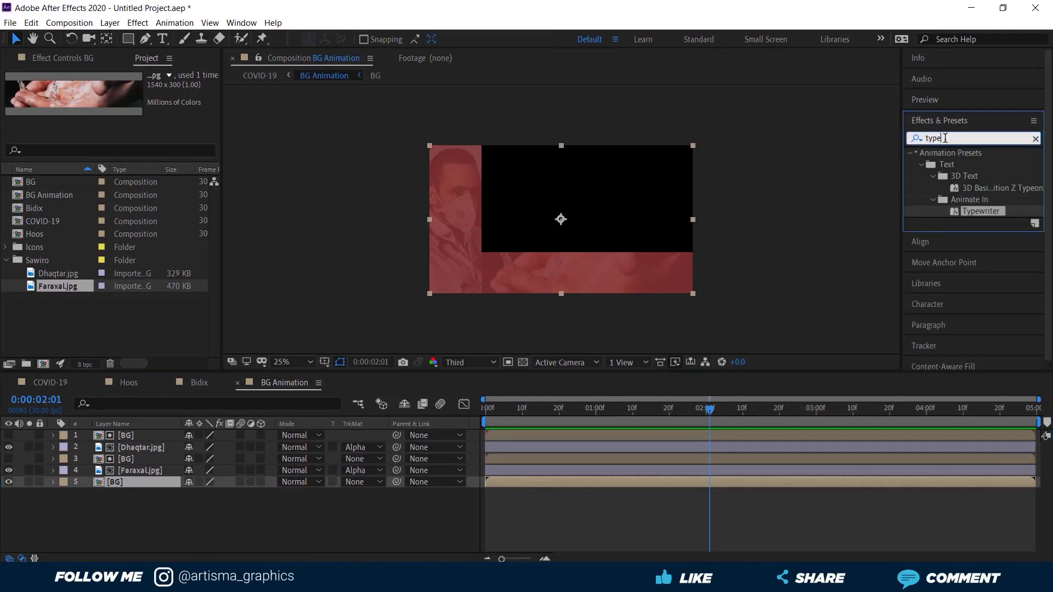
drag(945, 138, 902, 143)
text(ramp)
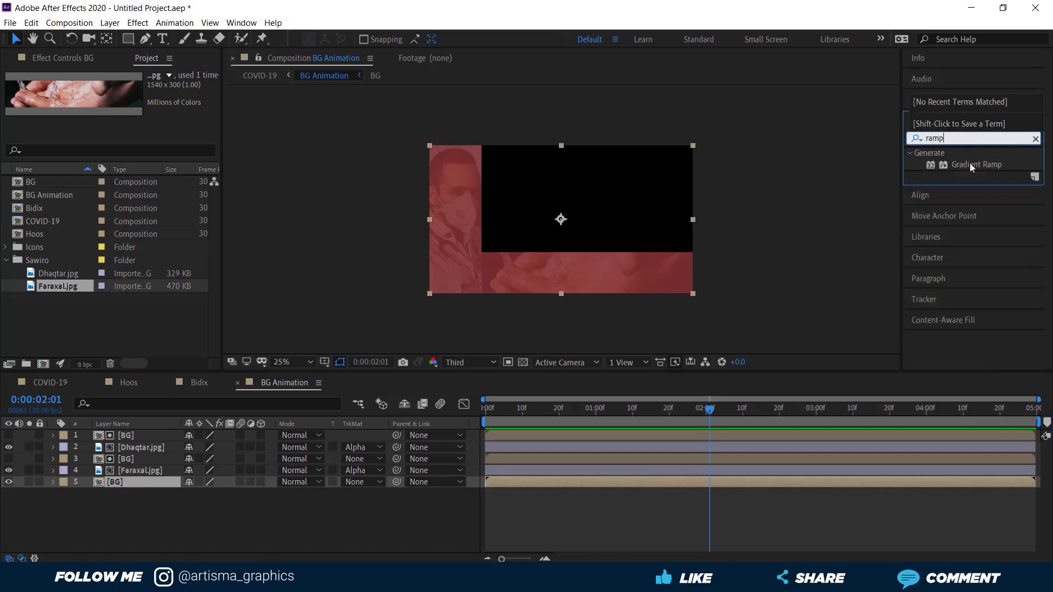
drag(968, 165, 127, 484)
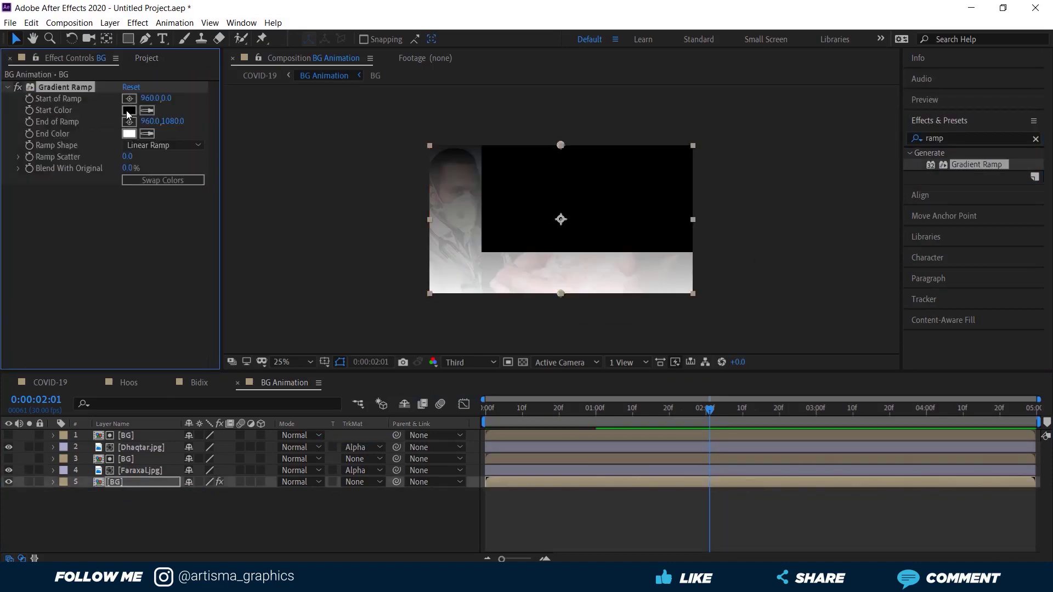
Set the ramp's Start Color to dark red and End Color to D30909 red
click(129, 111)
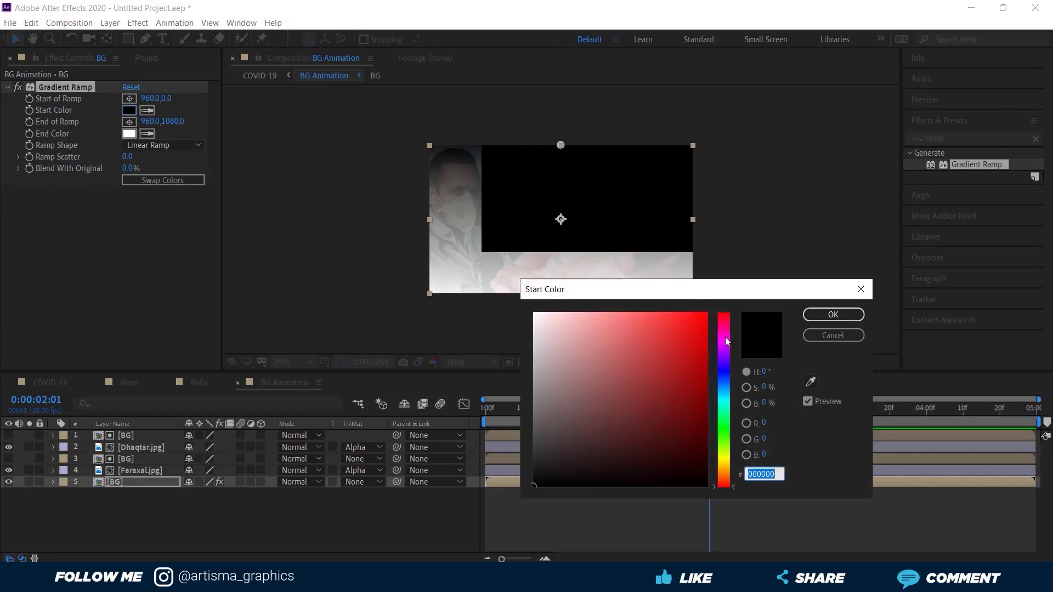
click(701, 432)
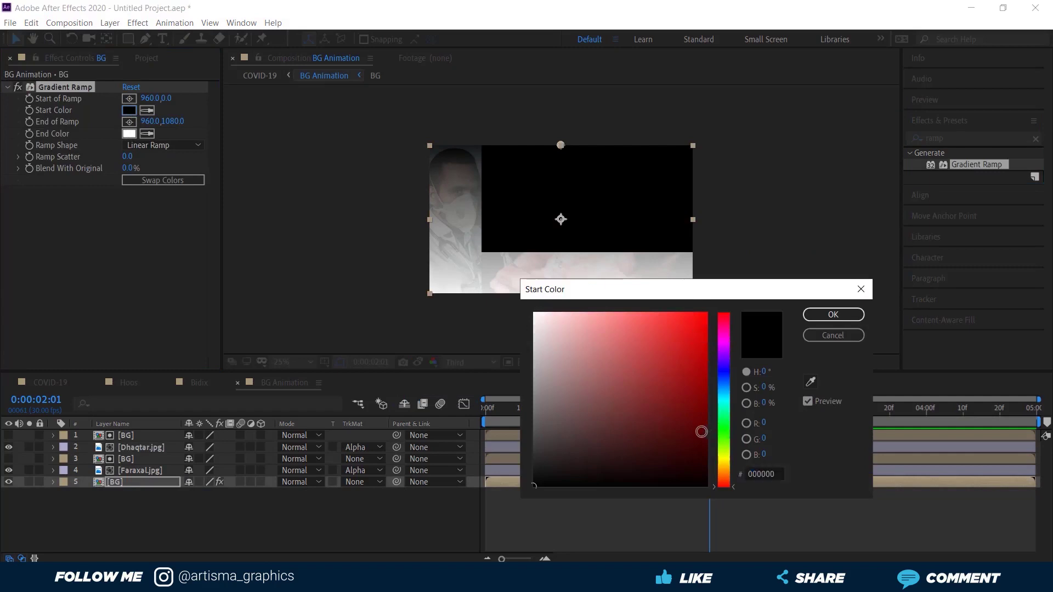
drag(701, 432, 701, 414)
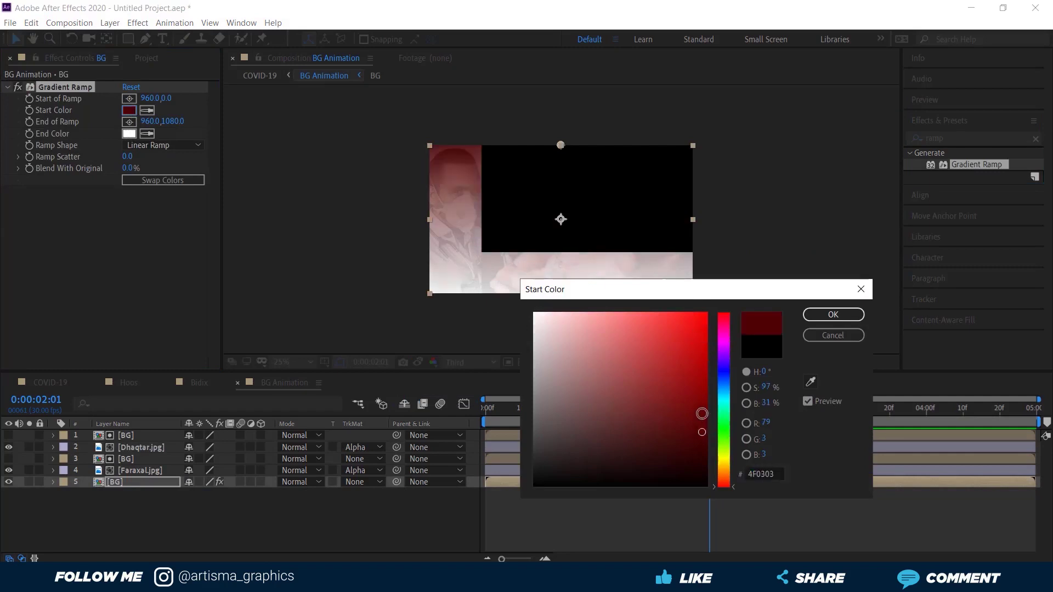
click(833, 315)
click(129, 133)
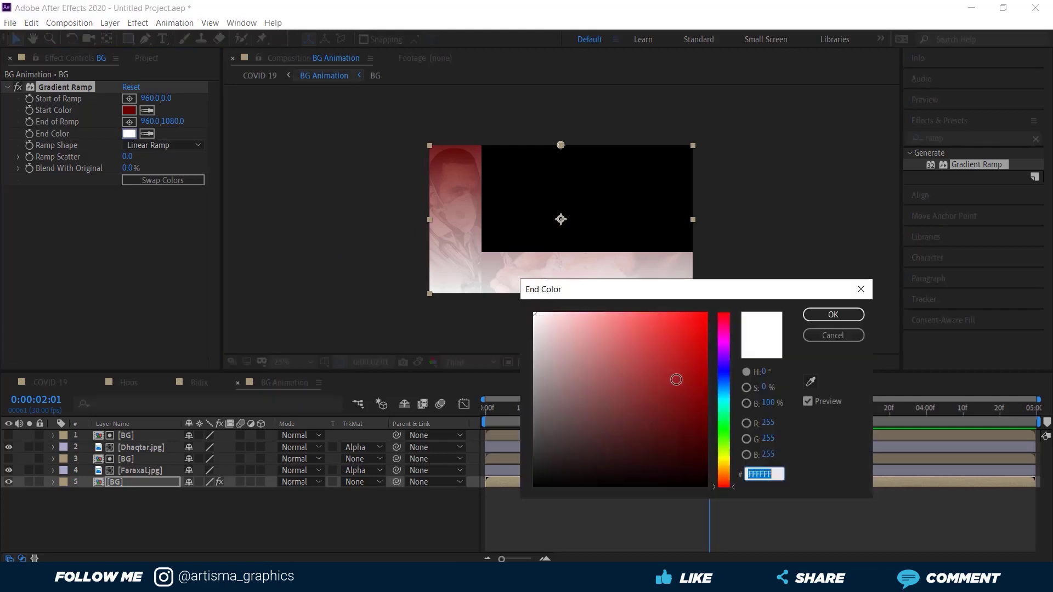
drag(735, 487, 737, 312)
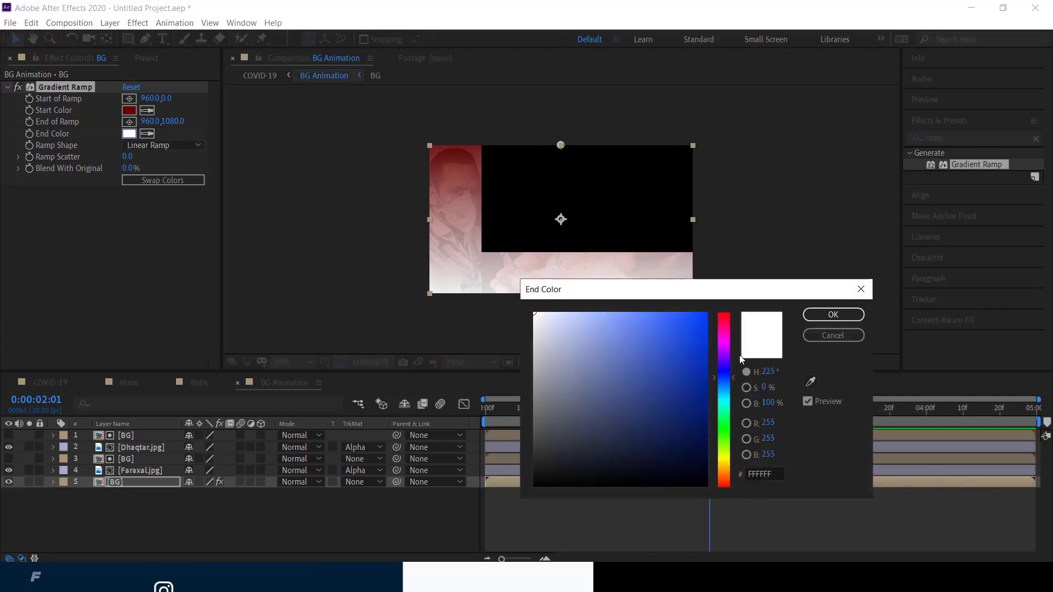
click(699, 341)
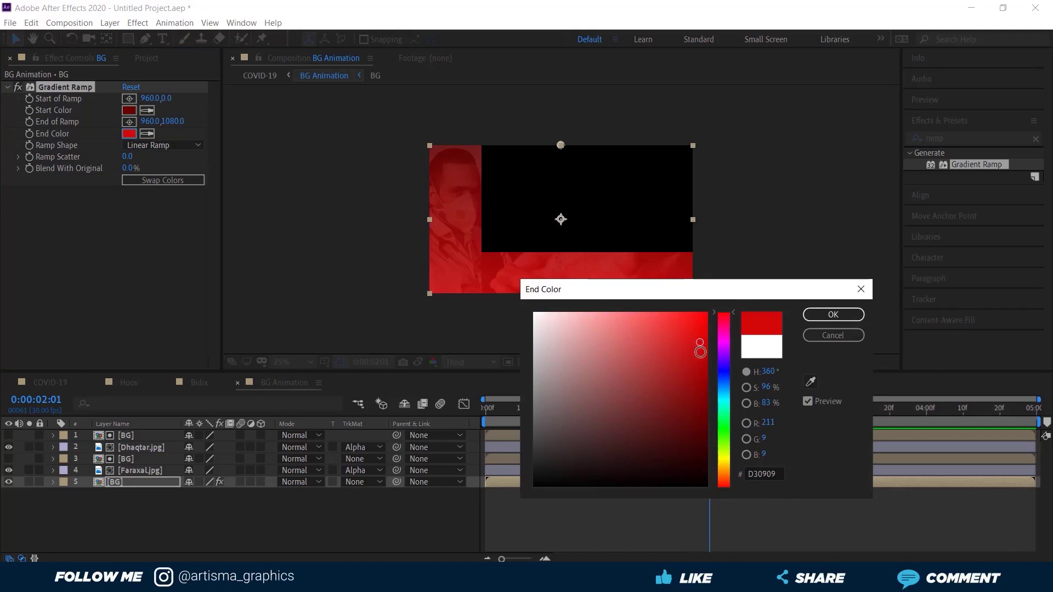
click(701, 349)
click(833, 314)
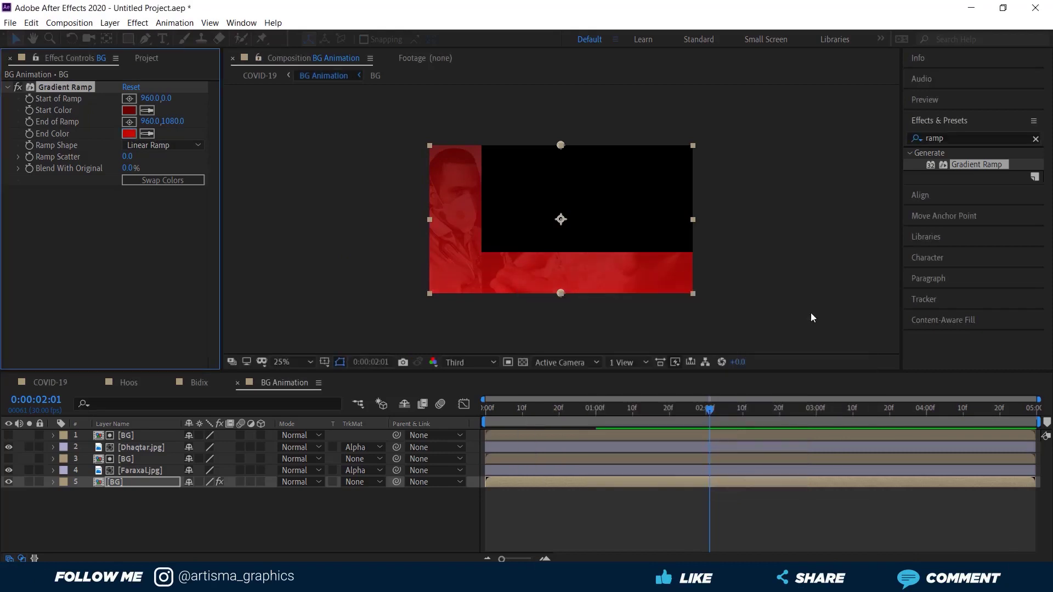
Return the playhead to the start and switch to the COVID-19 composition
click(506, 331)
drag(713, 409, 482, 410)
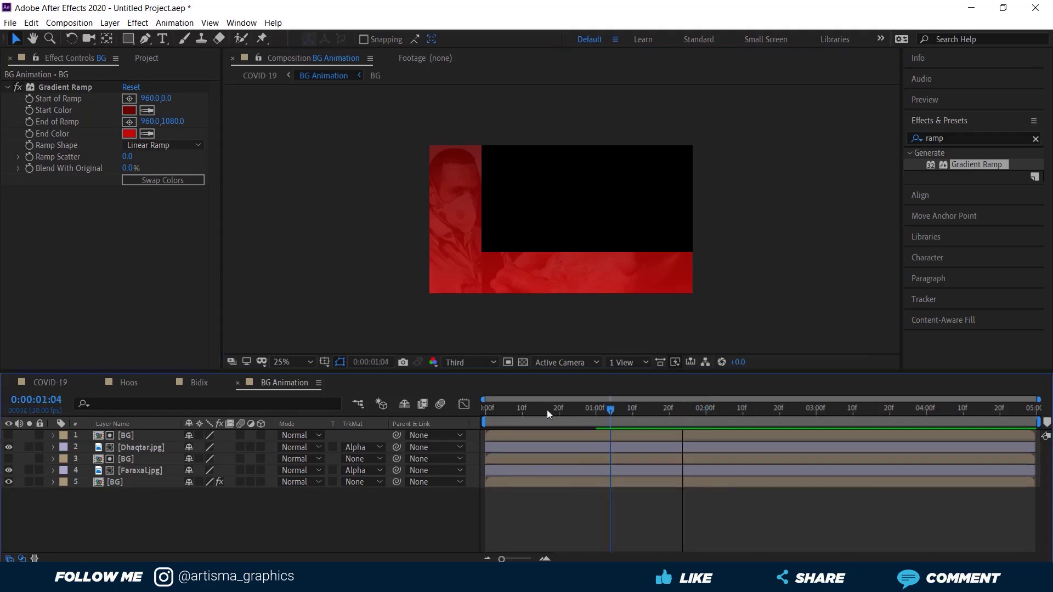
click(49, 382)
click(112, 470)
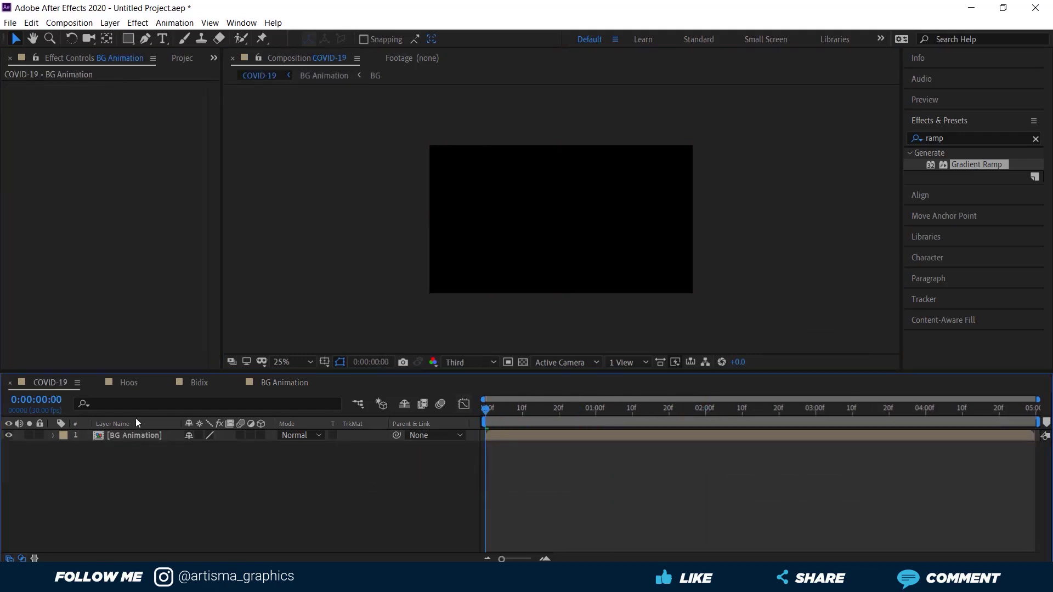
Add the Bidix composition to the COVID-19 timeline and drag it toward the left side
key(space)
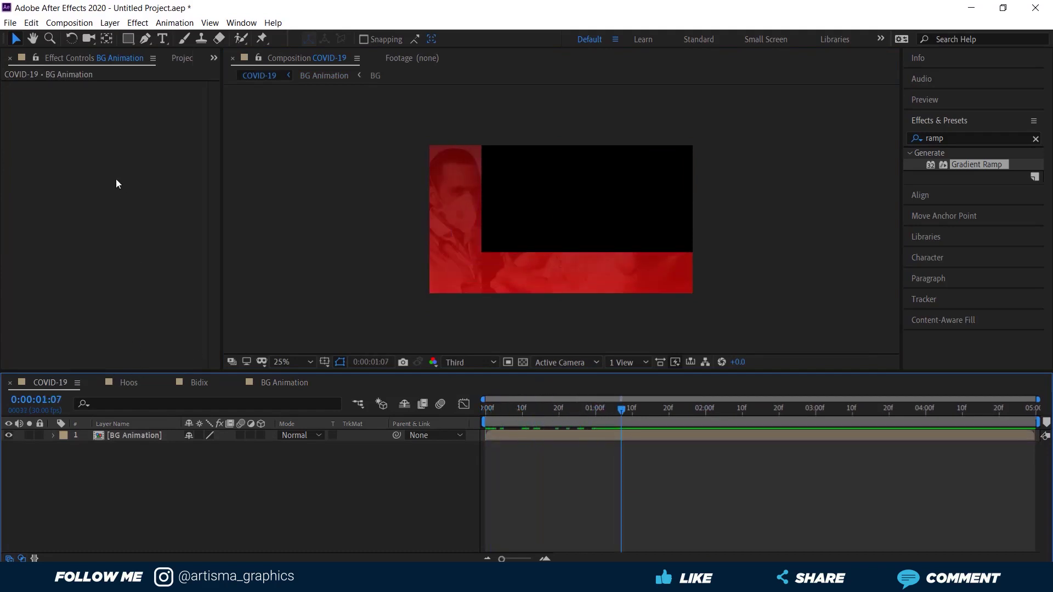
click(184, 58)
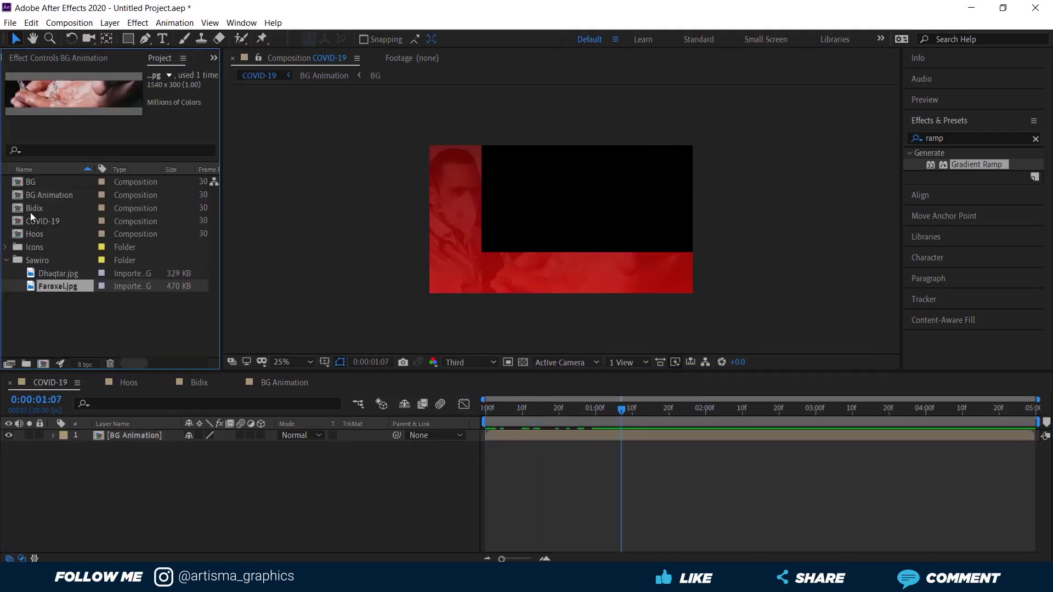
drag(31, 208, 99, 432)
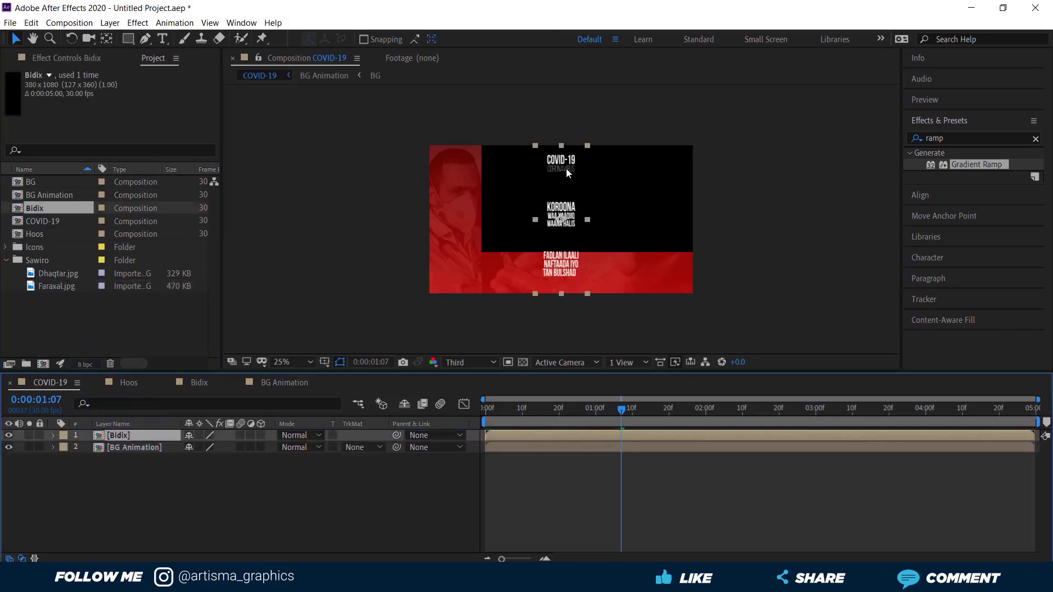
drag(564, 166, 477, 169)
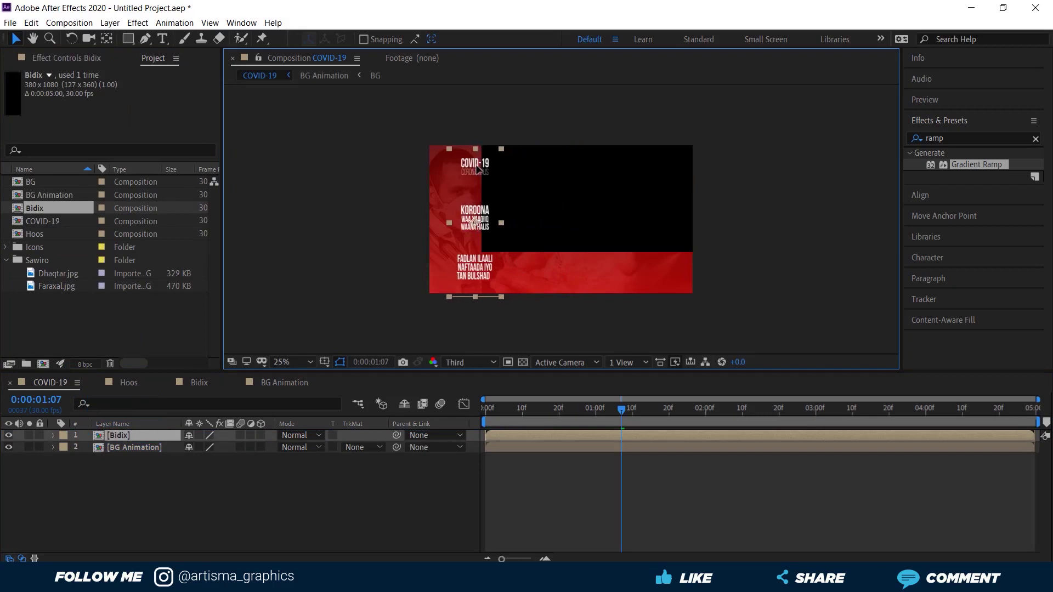
Align the Bidix panel to the composition's left and top edges
click(932, 120)
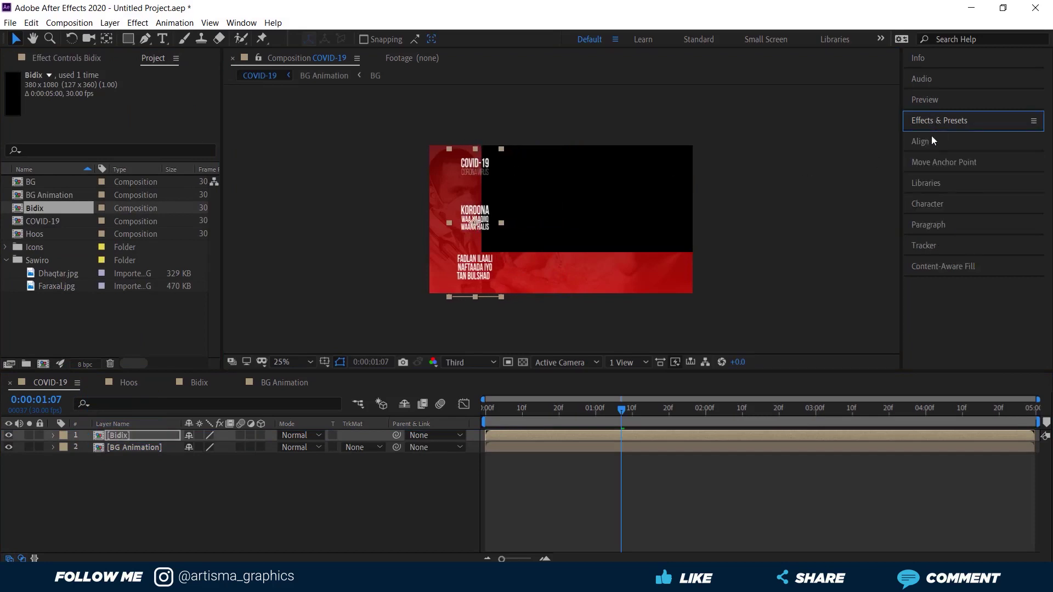
click(931, 141)
click(917, 175)
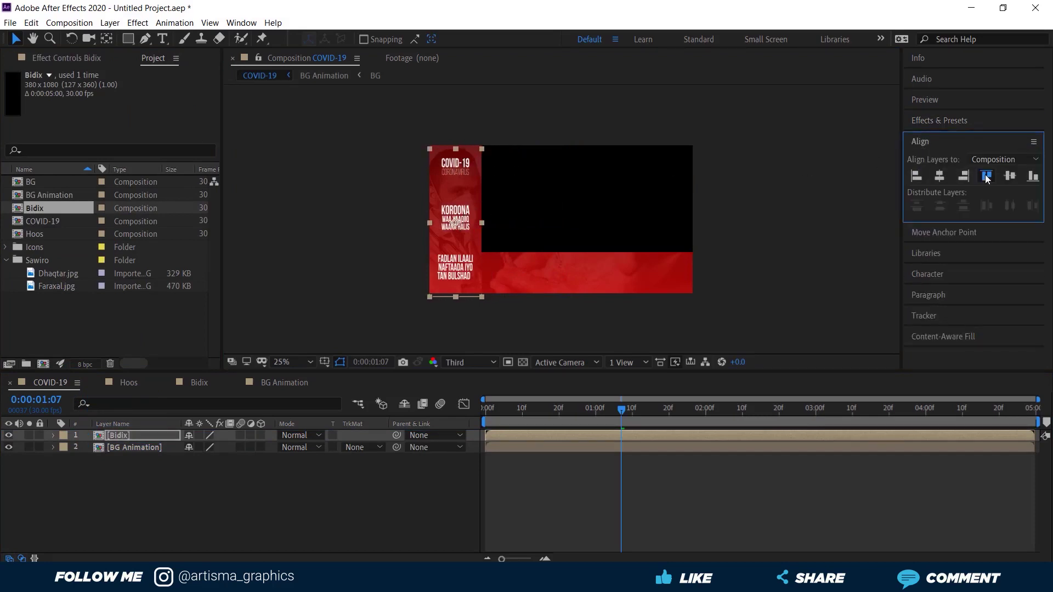
click(985, 177)
click(395, 225)
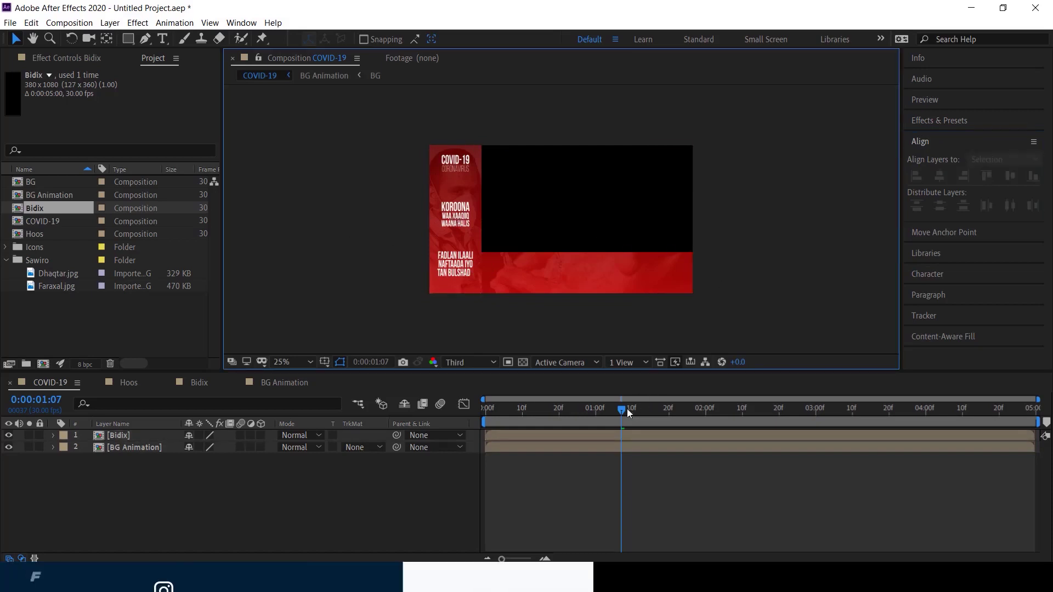
mouse_move(626, 409)
mouse_down()
mouse_move(530, 409)
mouse_move(585, 416)
mouse_up()
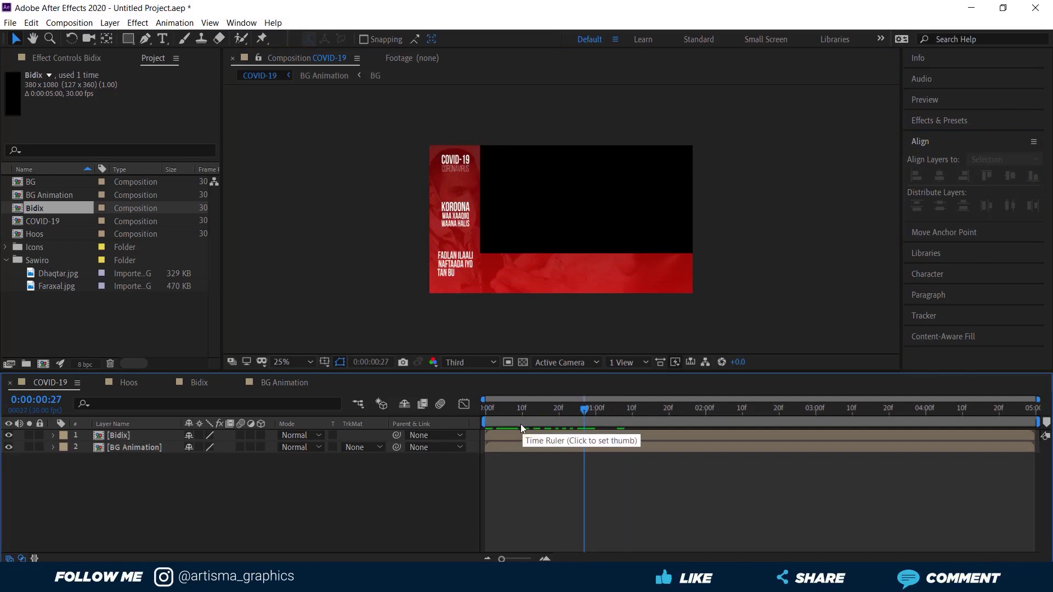
Shift the Bidix layer to start around frame 15, previewing after each timing adjustment
drag(503, 436, 595, 437)
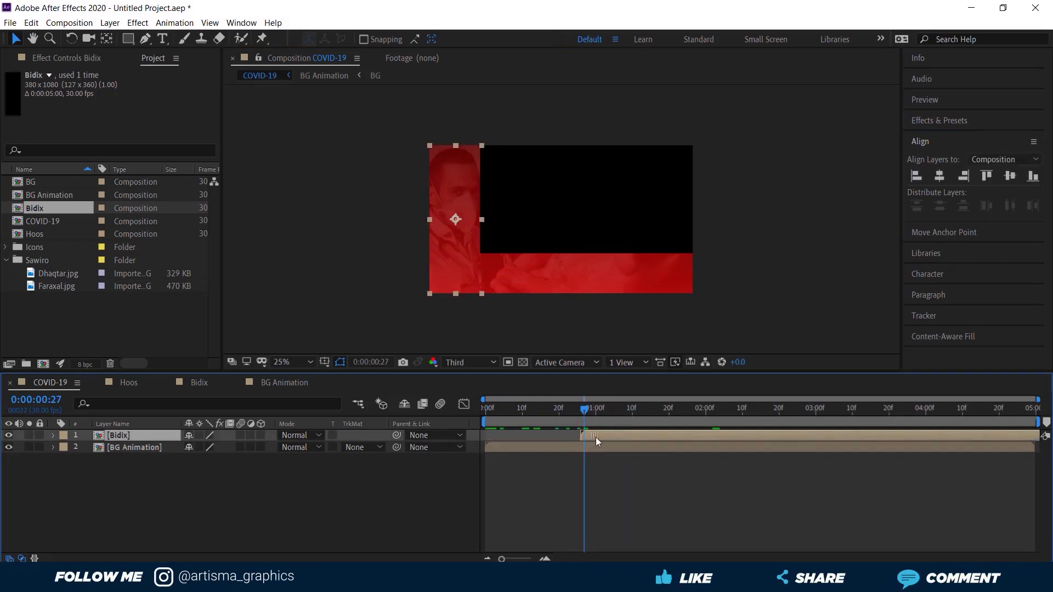
click(920, 103)
click(972, 119)
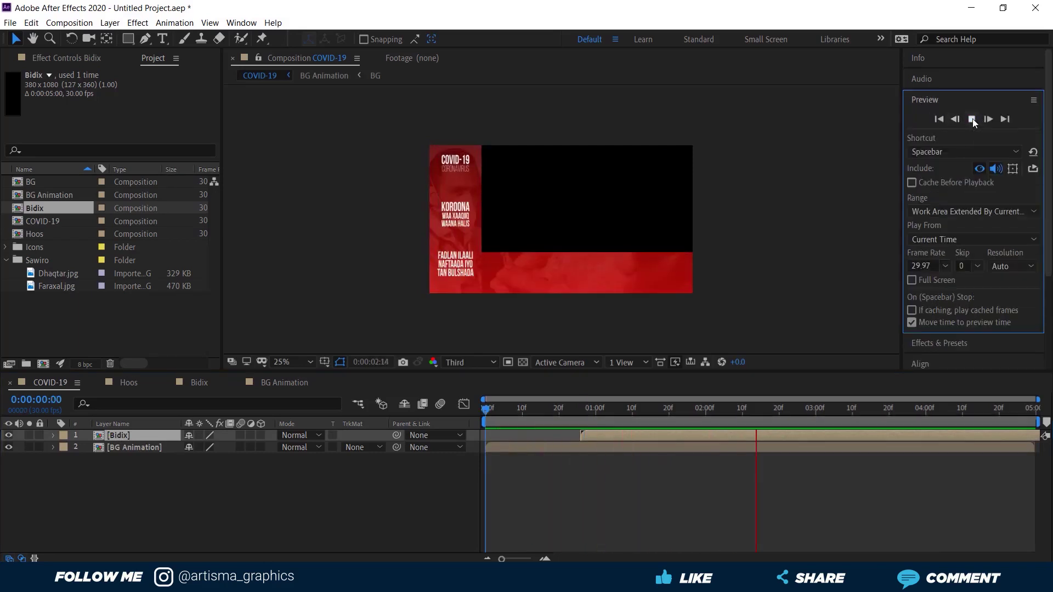
click(972, 119)
drag(592, 433, 571, 433)
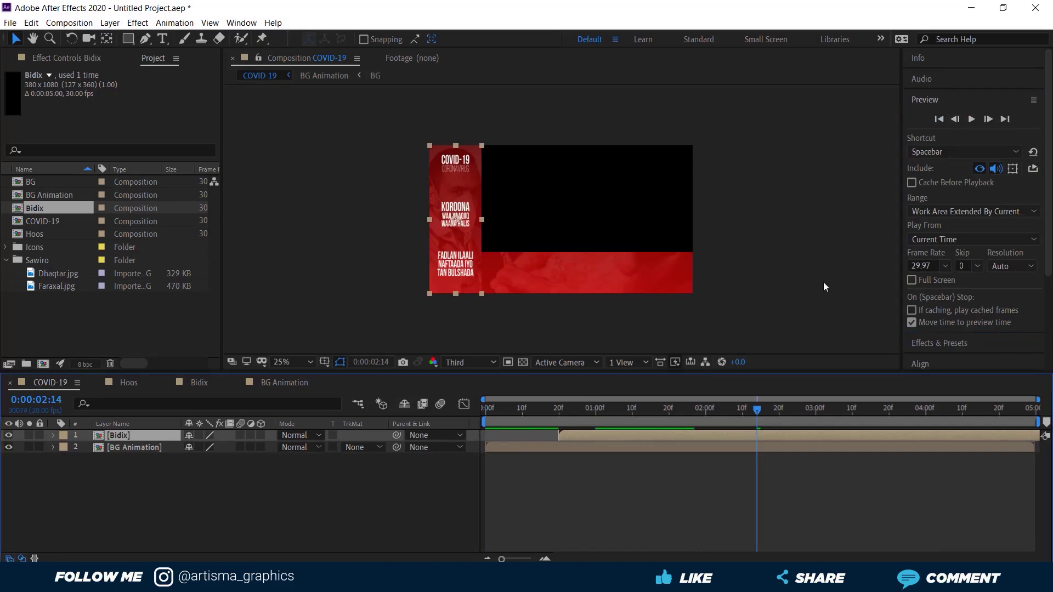
click(972, 119)
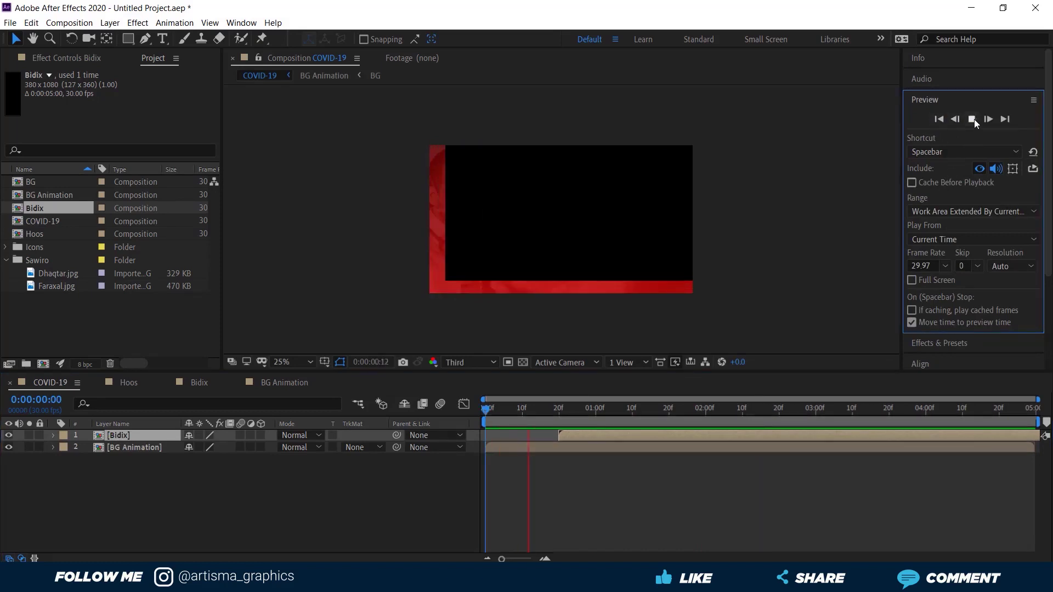
click(974, 120)
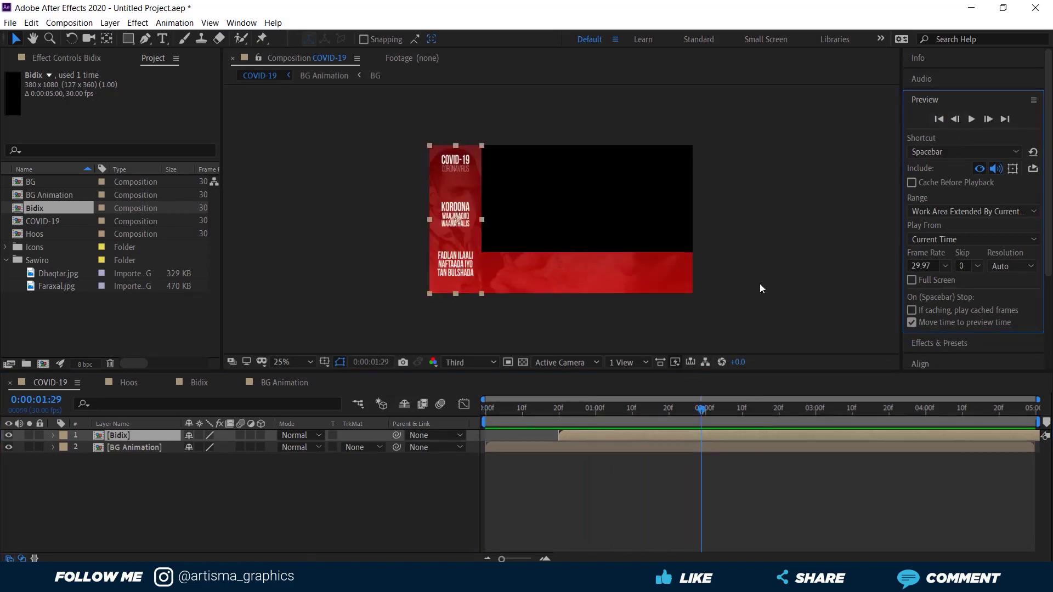
drag(575, 435, 555, 435)
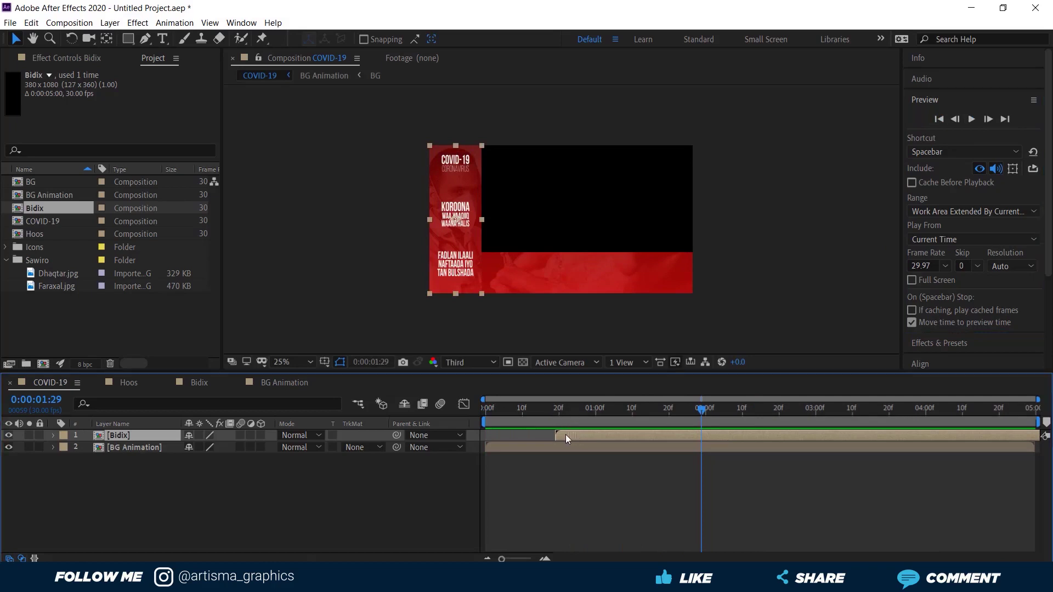
click(940, 118)
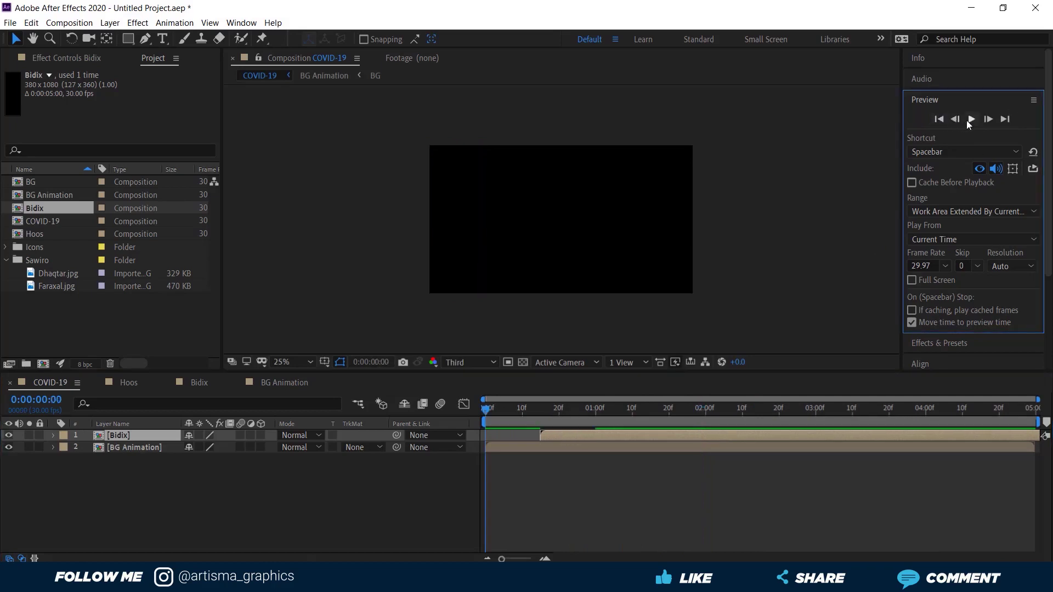
click(971, 120)
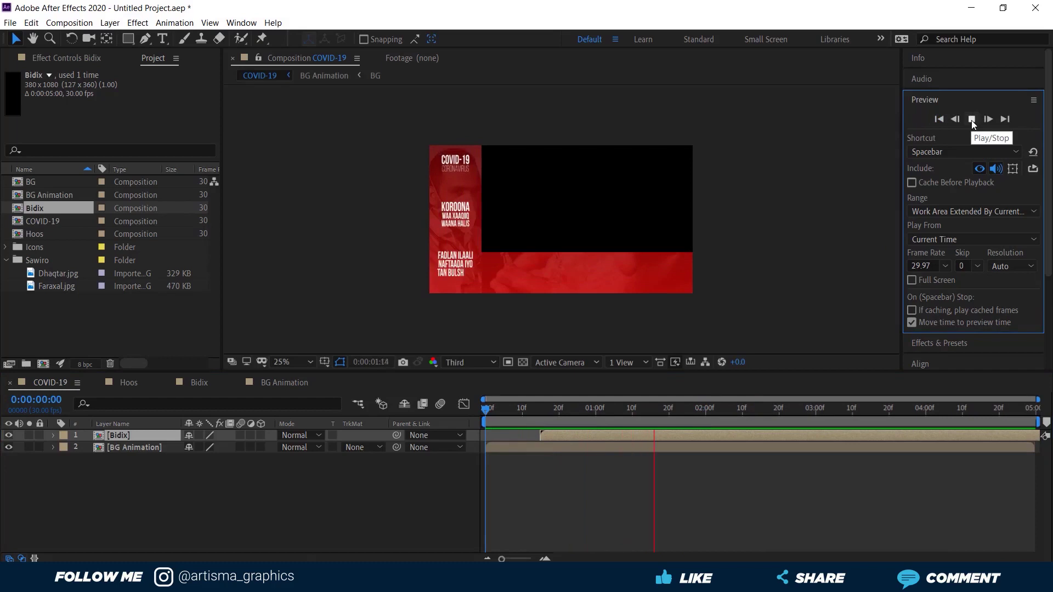
click(971, 120)
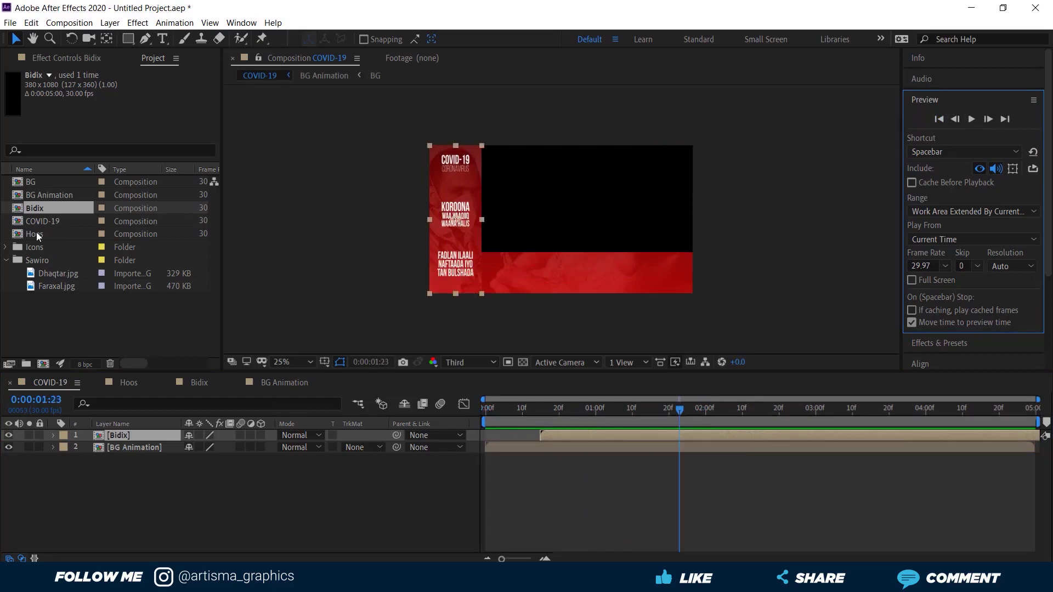
drag(35, 232, 112, 424)
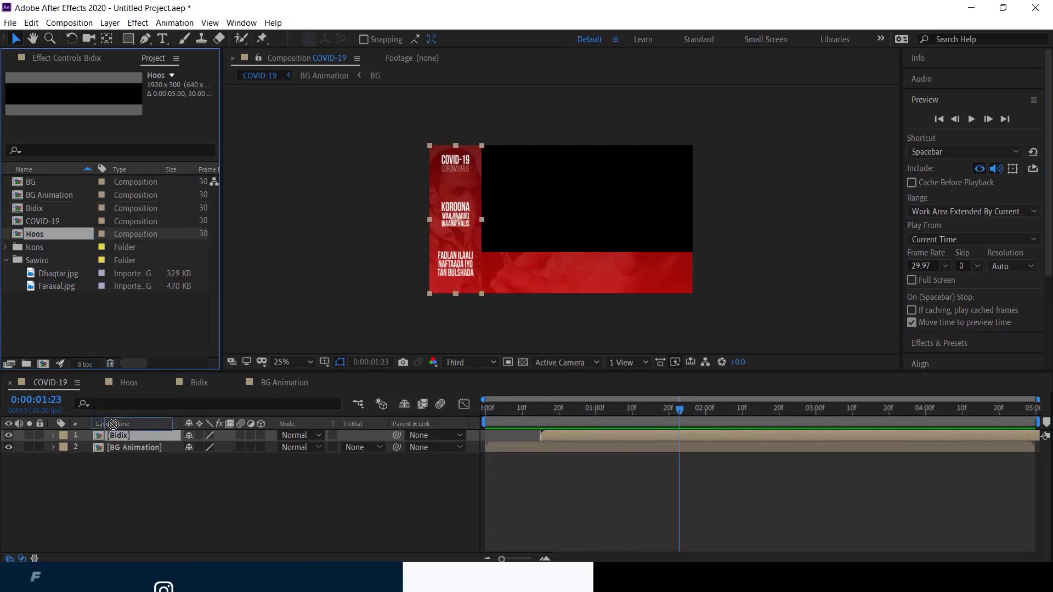
Add the Hoos composition to COVID-19 and align it to the bottom edge
drag(112, 424, 114, 439)
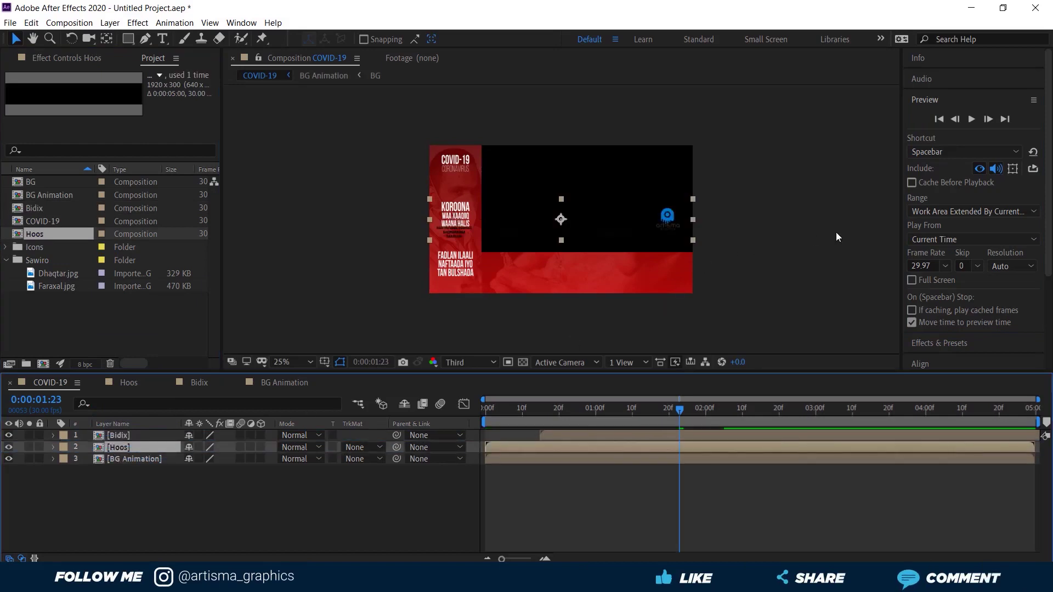
click(927, 99)
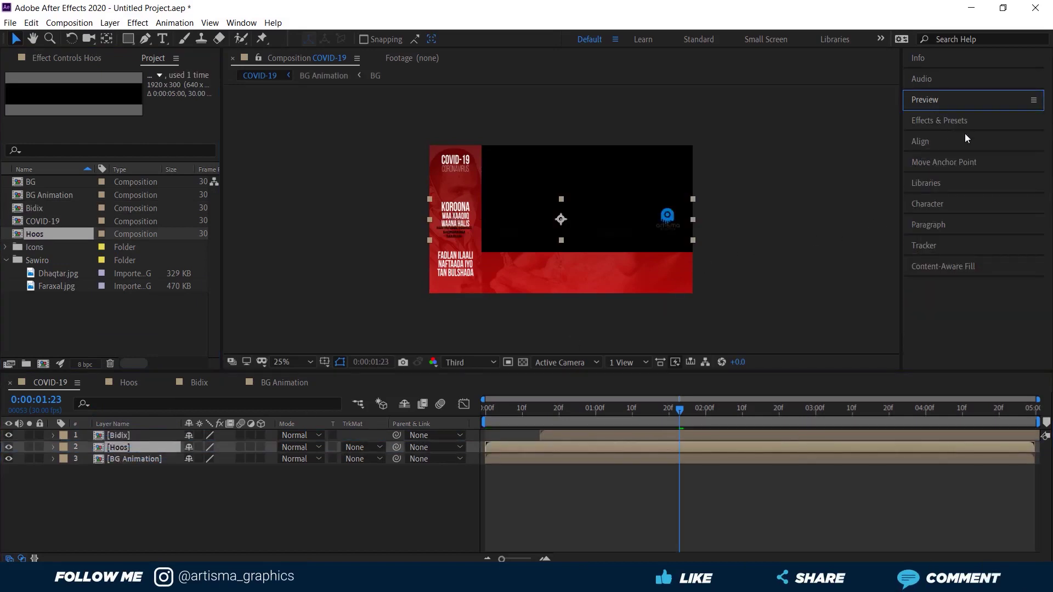
click(927, 143)
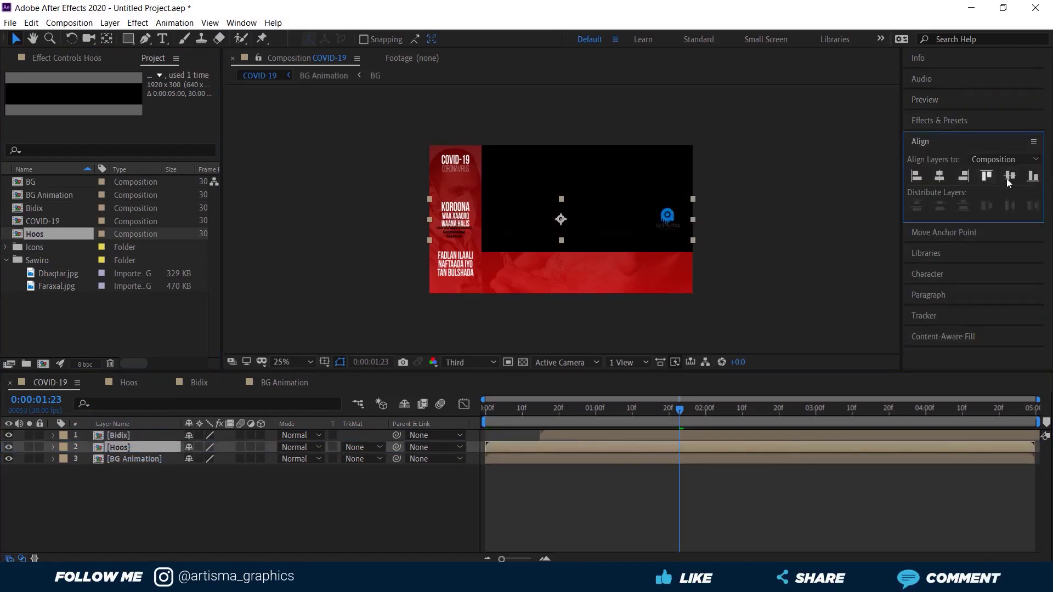
click(1033, 176)
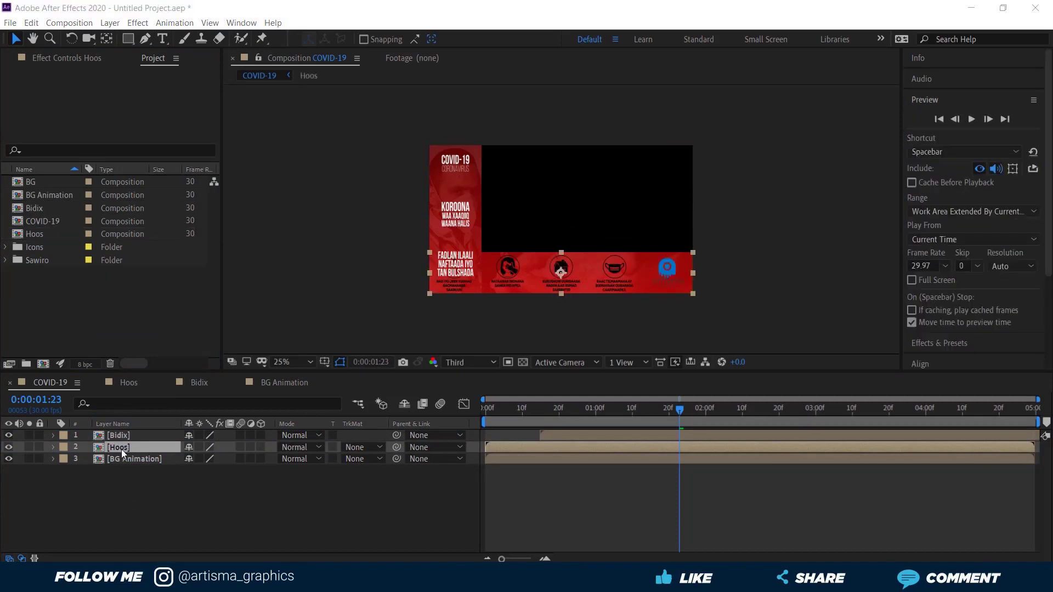
Scale the Hoos layer to 80% and slide it right beside the Bidix panel
click(120, 449)
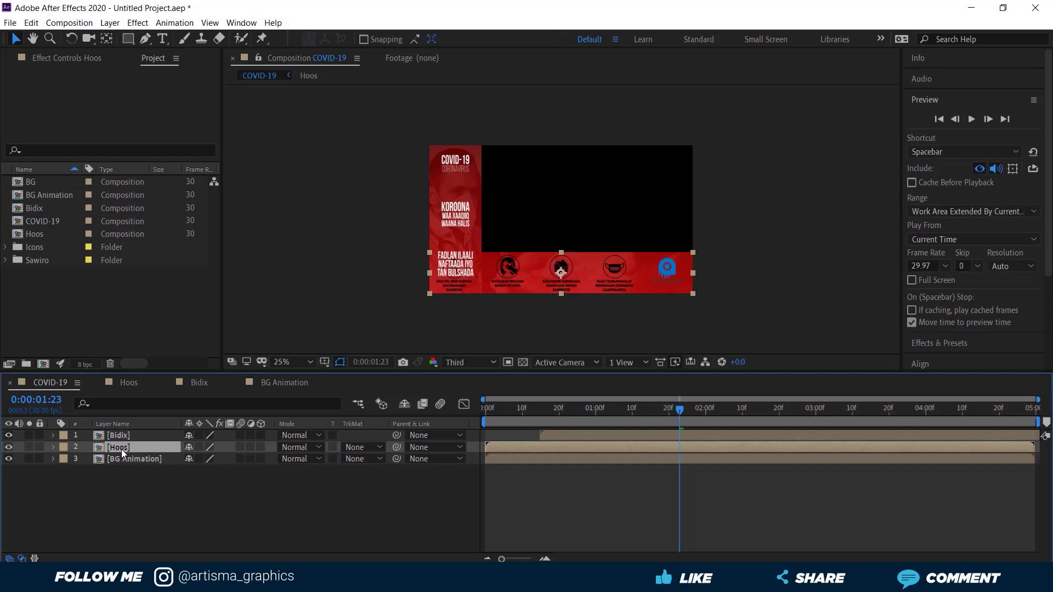
key(s)
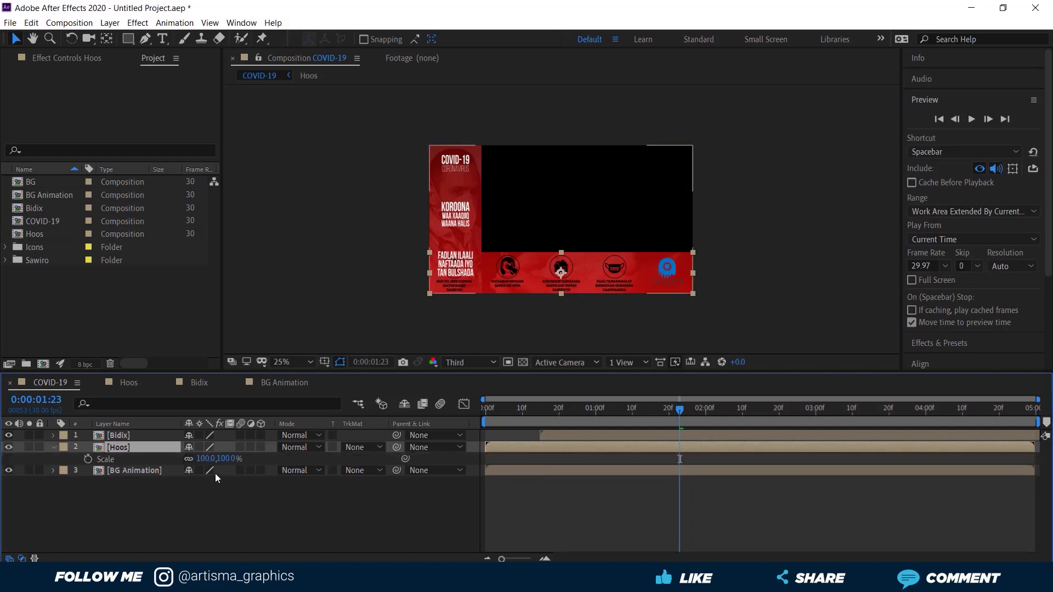
click(225, 458)
click(285, 517)
mouse_move(520, 270)
mouse_down()
mouse_move(551, 267)
mouse_move(542, 267)
mouse_up()
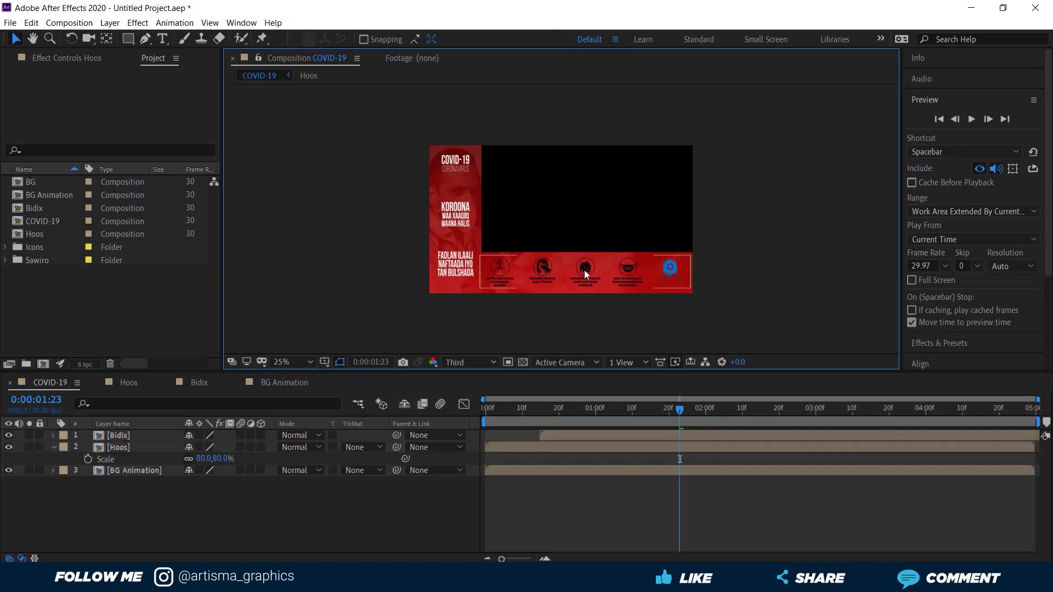
click(584, 270)
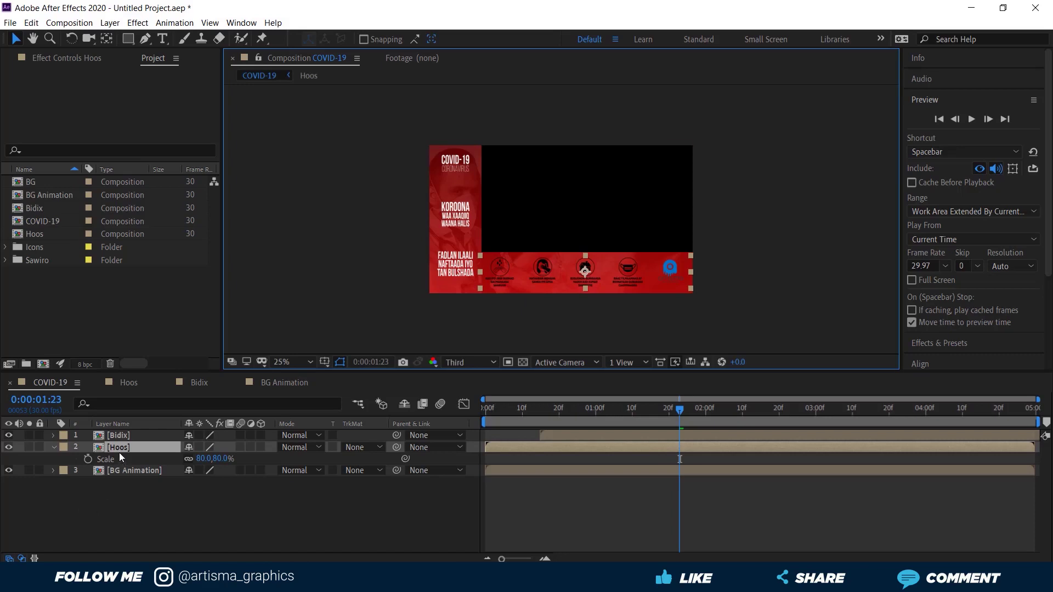
Apply a Fill effect to the Hoos layer and set its colour to off-white FBF8F8
click(926, 99)
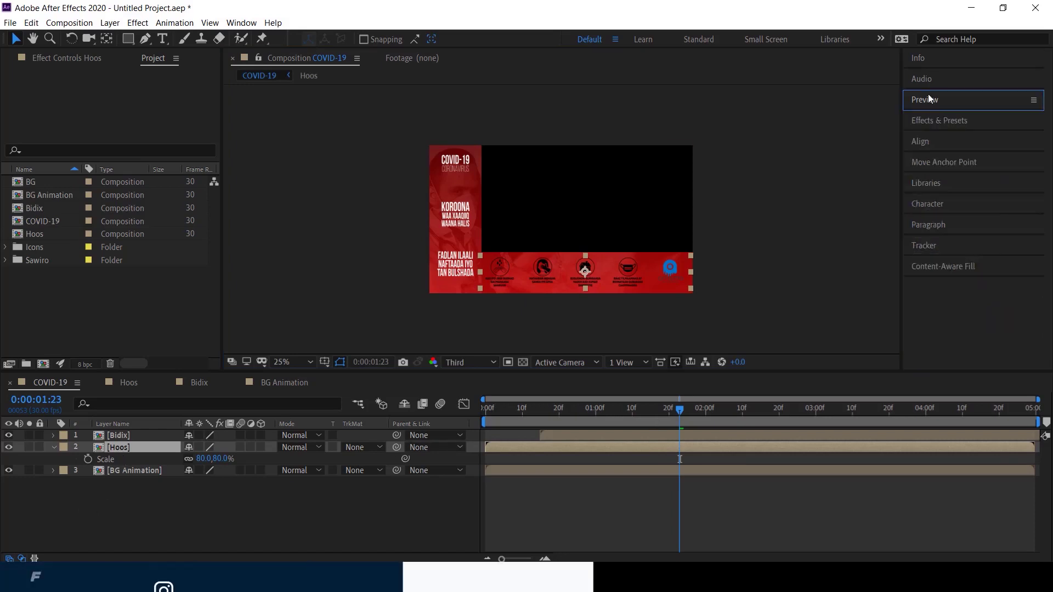
click(936, 122)
click(945, 139)
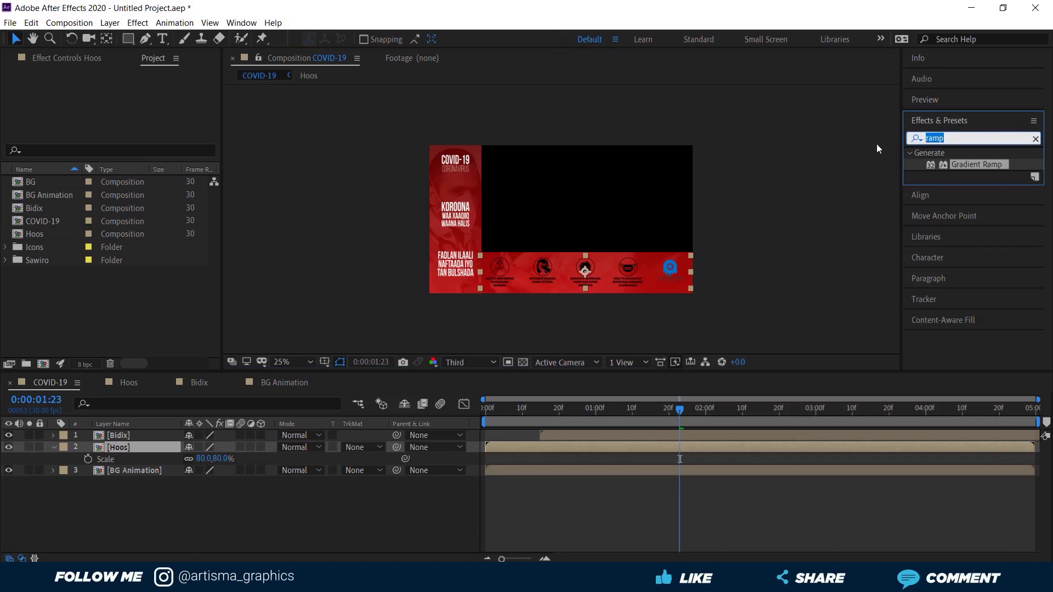
text(fill)
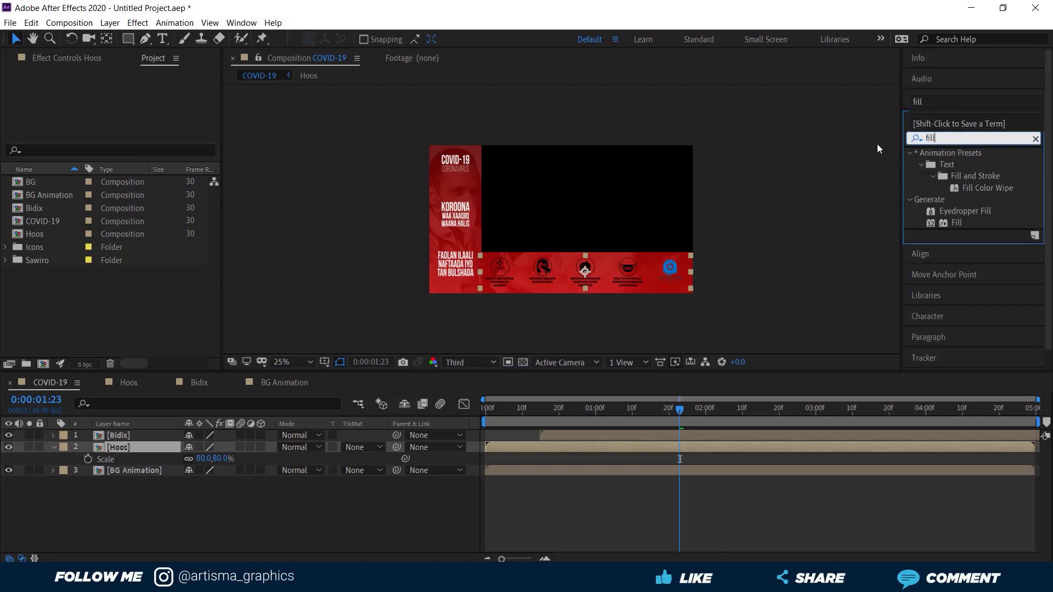
drag(952, 222, 125, 449)
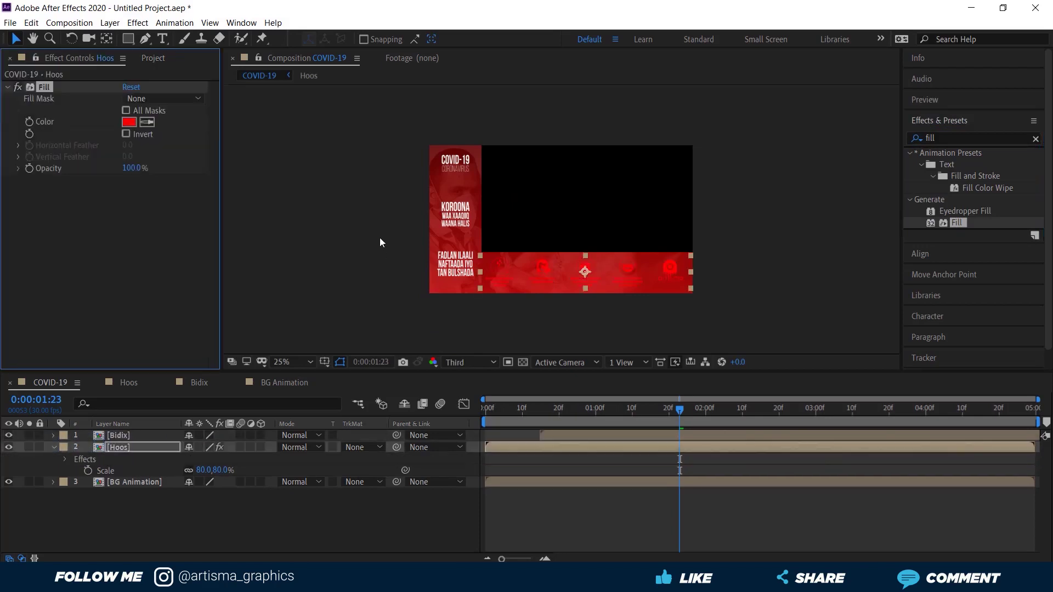
click(131, 120)
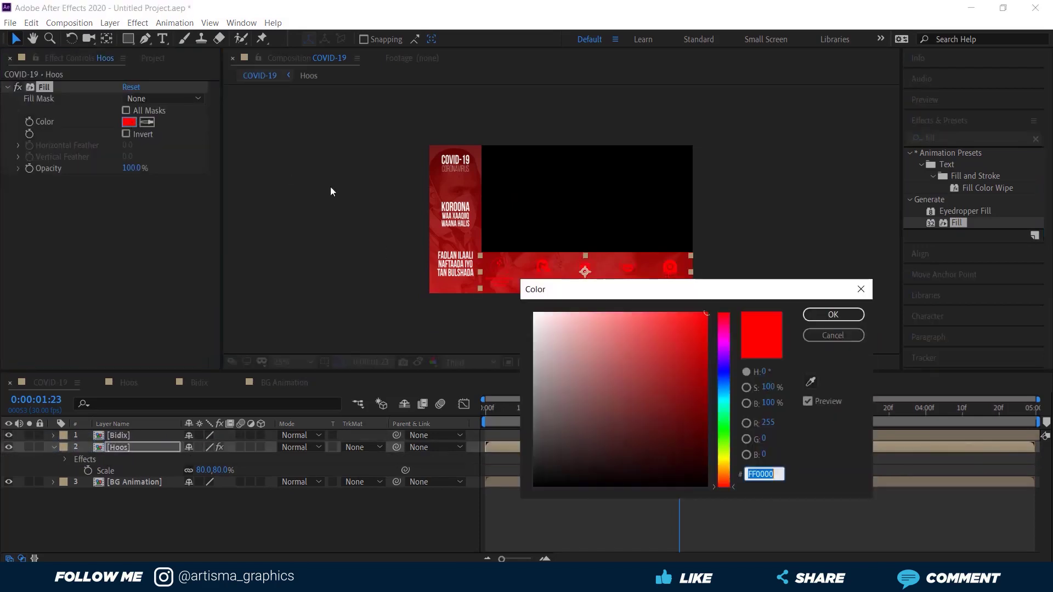
click(536, 314)
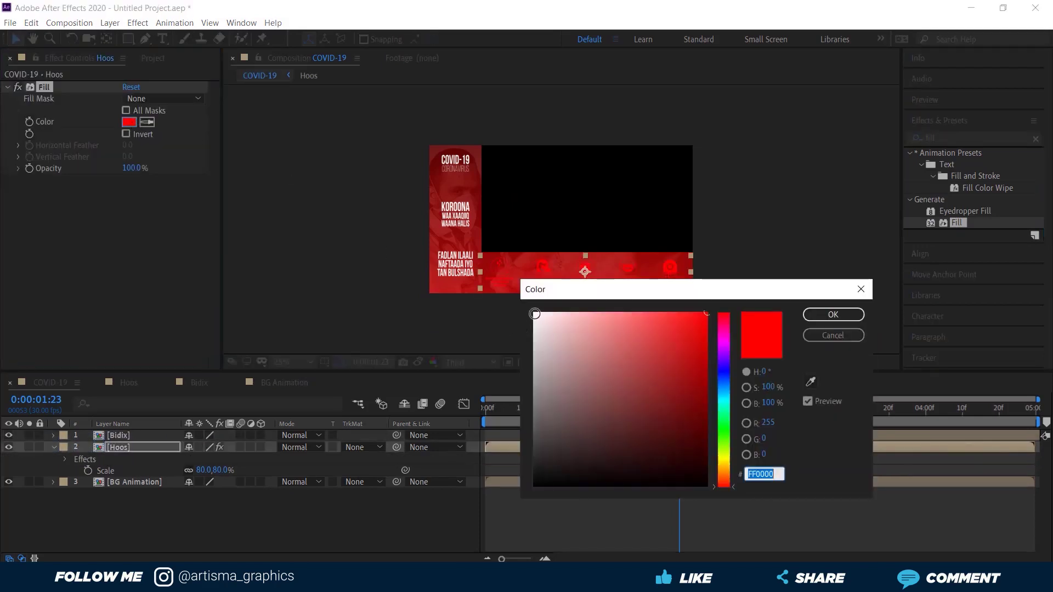
click(833, 314)
click(794, 227)
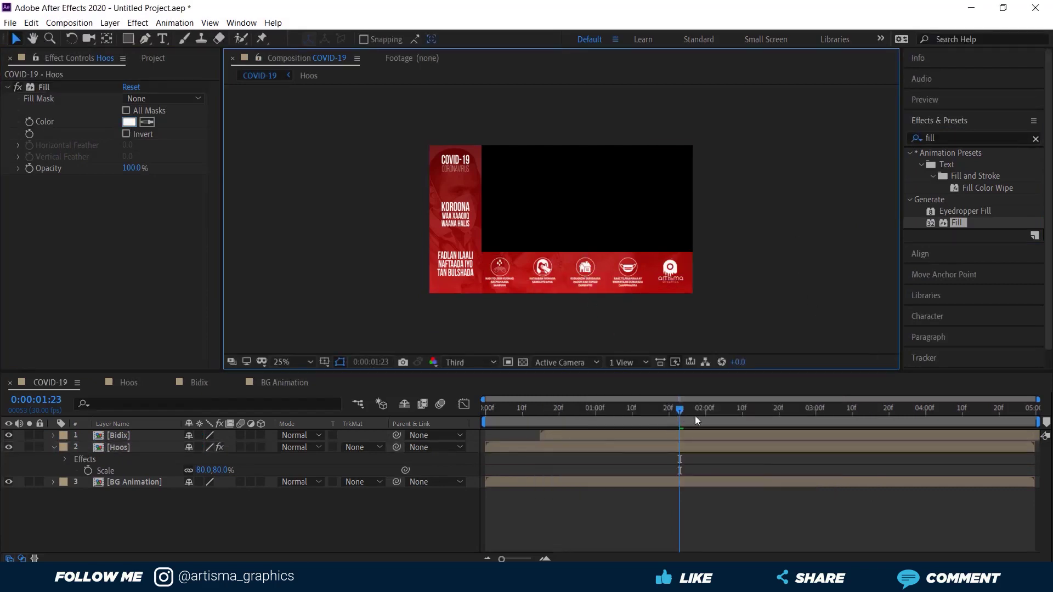
click(557, 436)
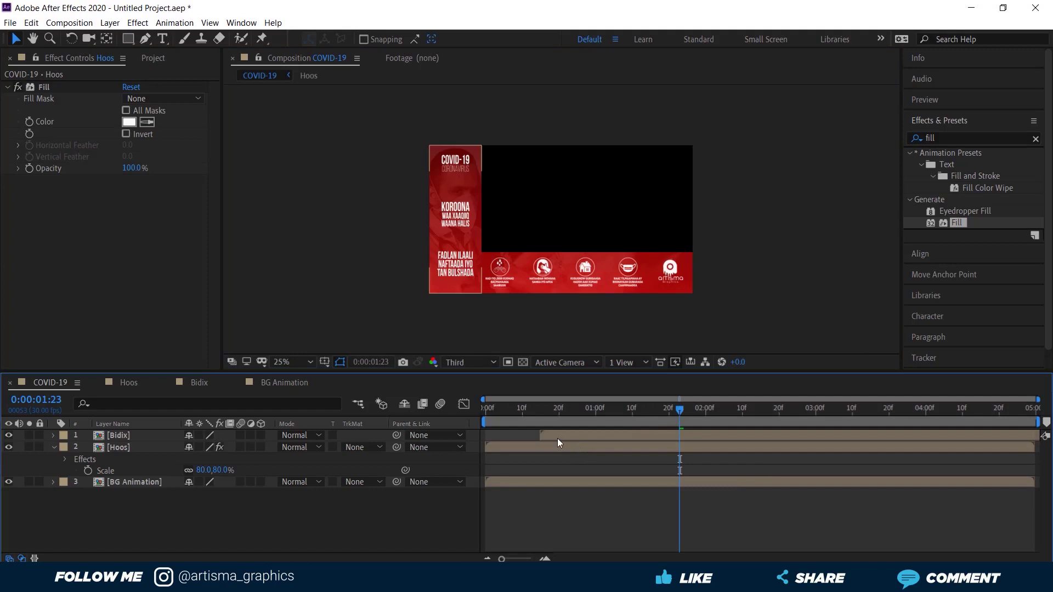
Align the Hoos layer's start with Bidix and preview the animation from frame 0
click(492, 449)
drag(542, 447, 546, 447)
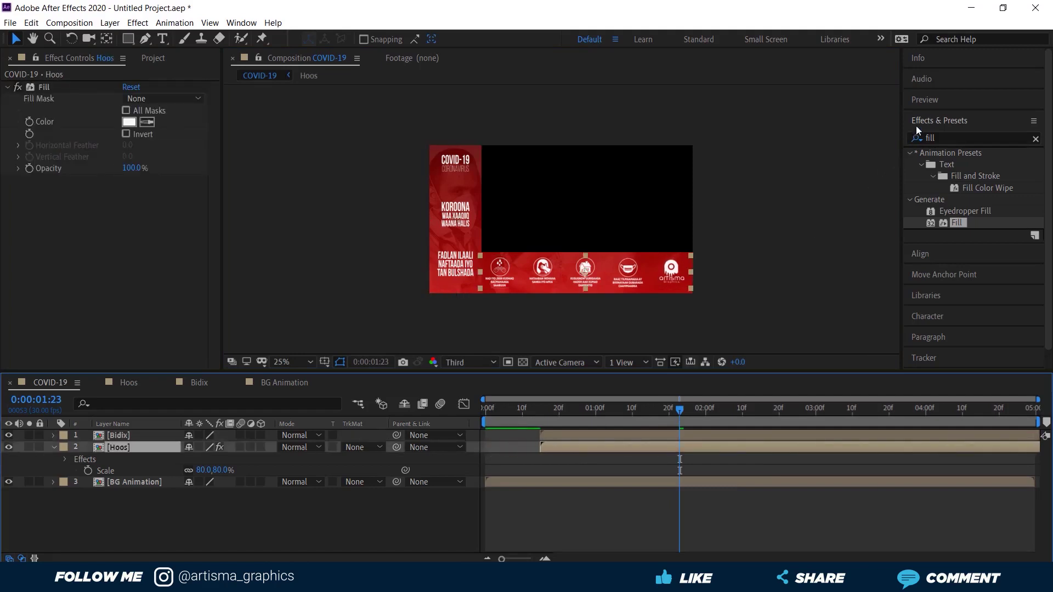
click(925, 99)
click(938, 119)
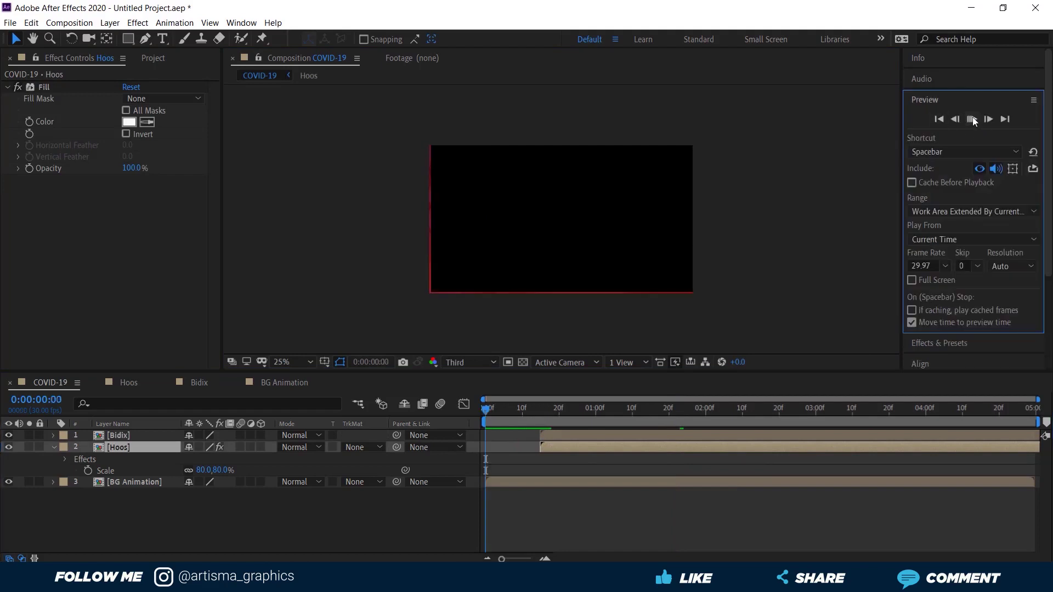
click(972, 119)
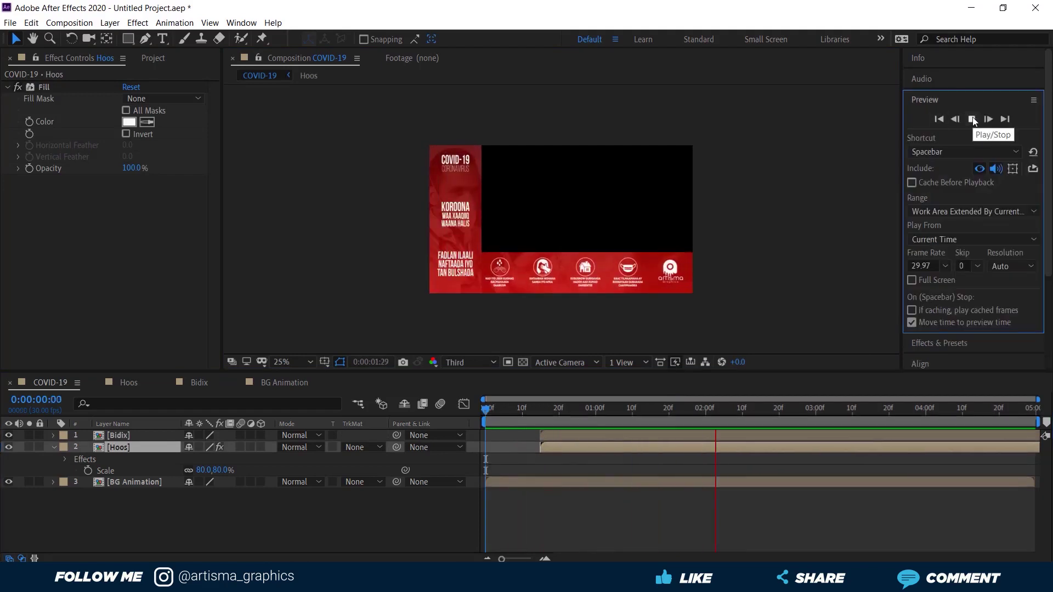
click(972, 118)
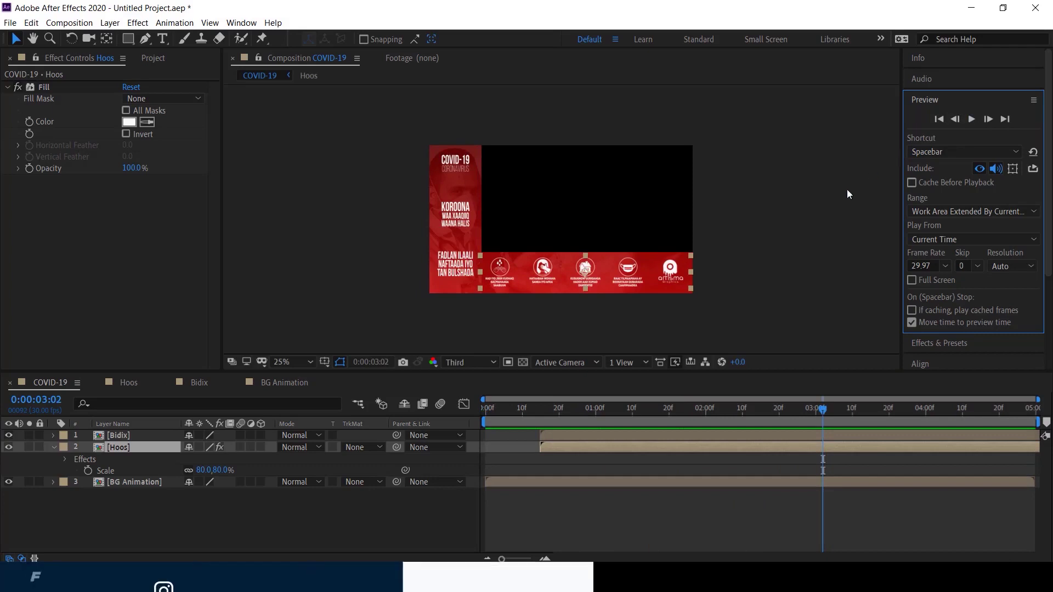
Collapse the Fill effect and Hoos layer properties, then select the Bidix layer
click(8, 91)
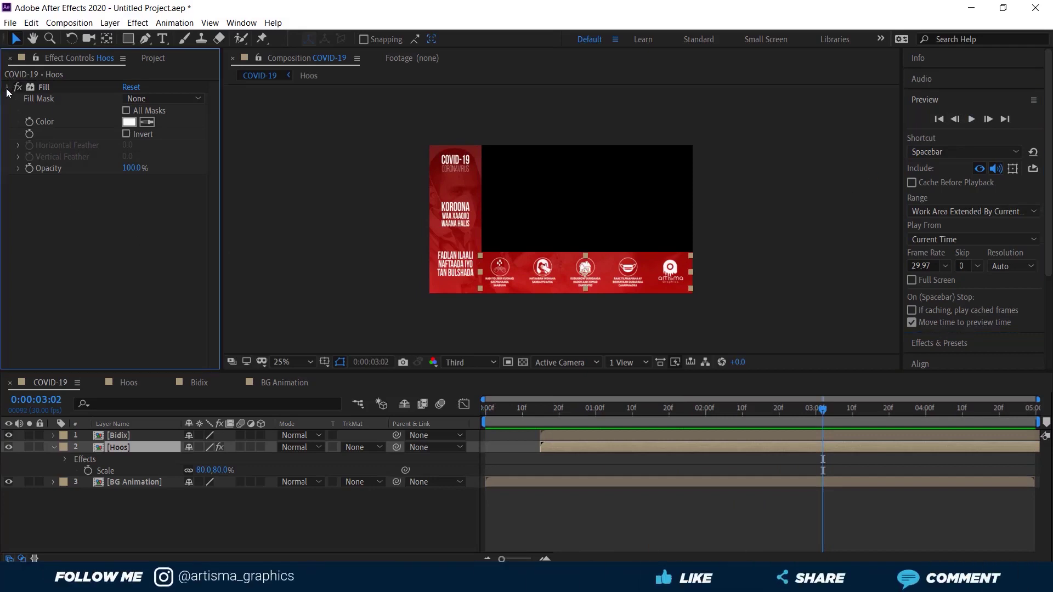
click(7, 89)
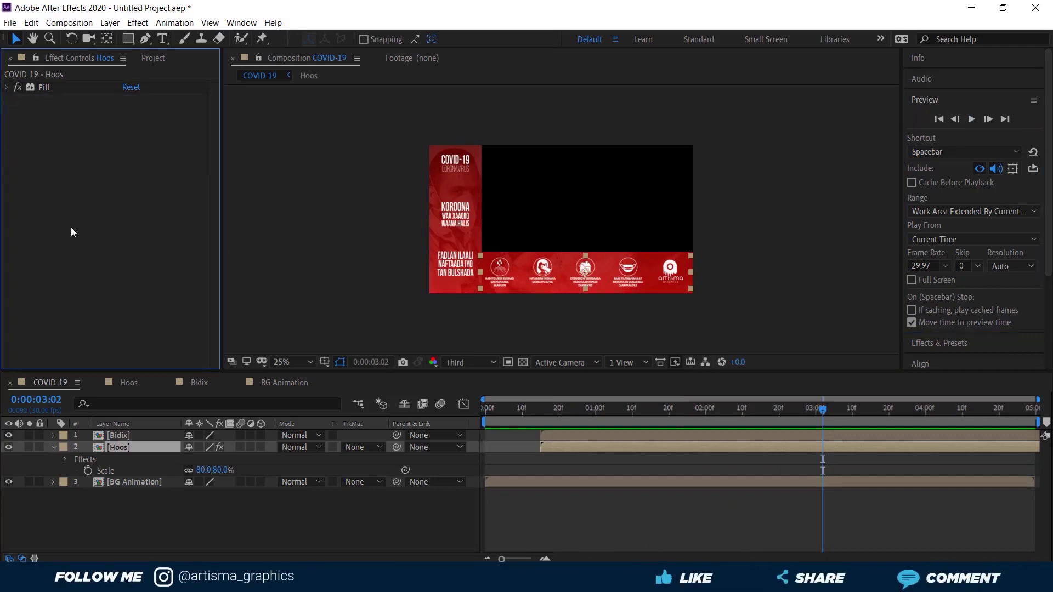
click(54, 448)
click(103, 479)
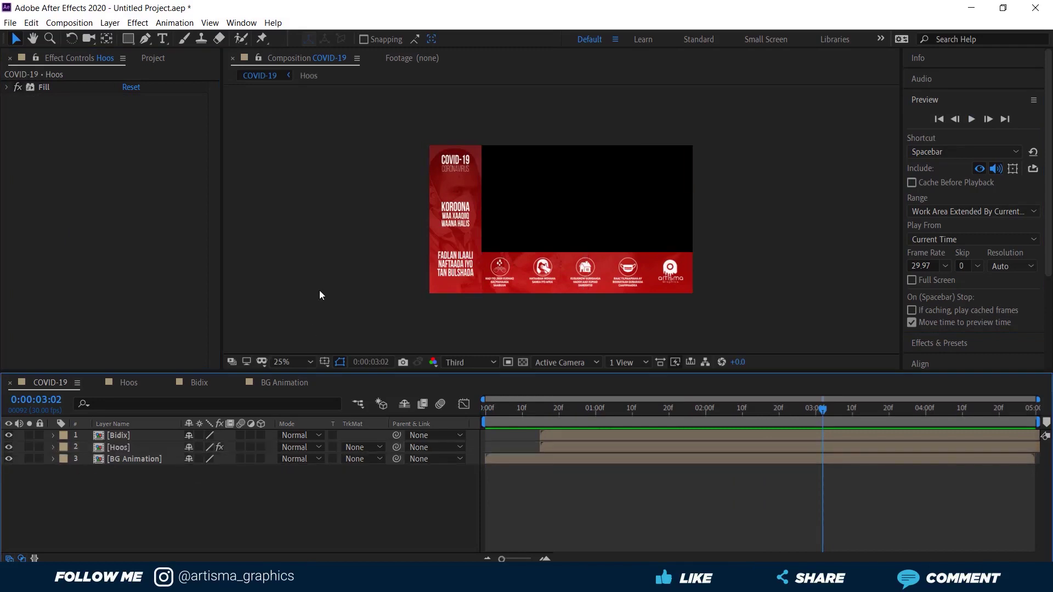
click(344, 191)
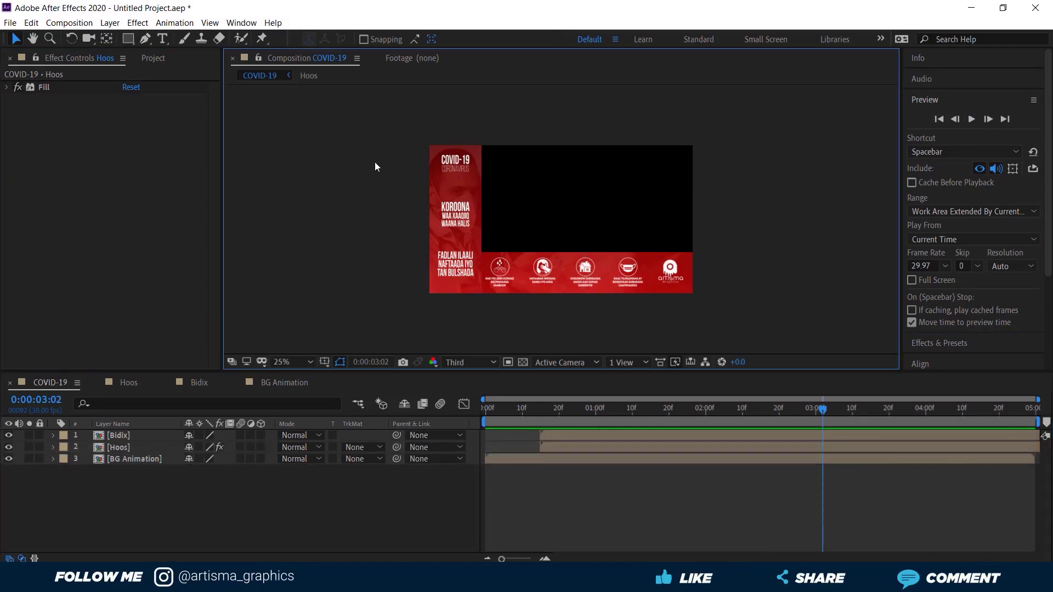
click(452, 164)
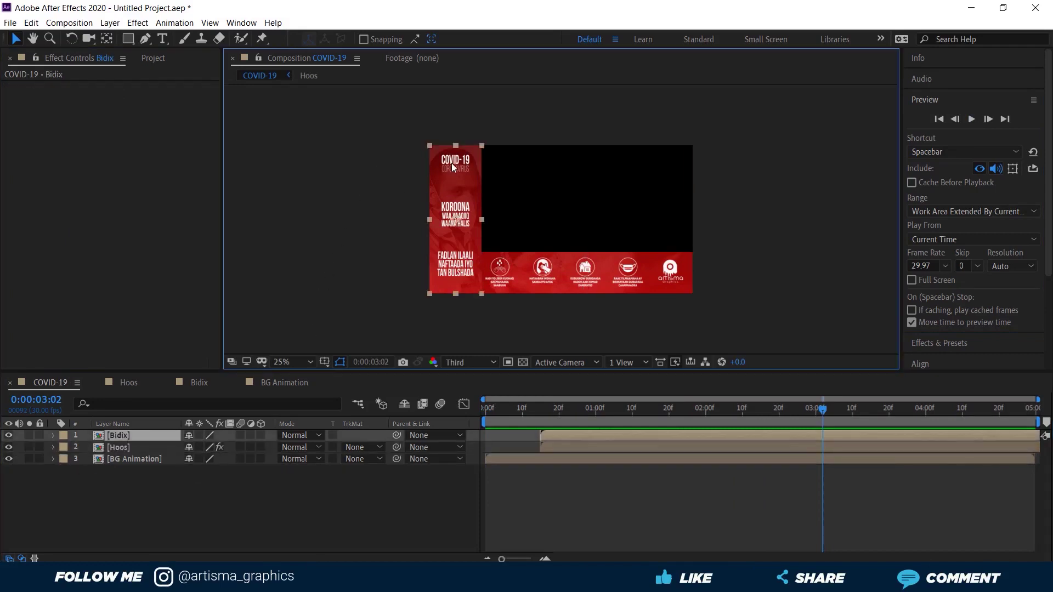
Deselect Bidix and bring up the Composition menu for the COVID-19 comp
click(374, 196)
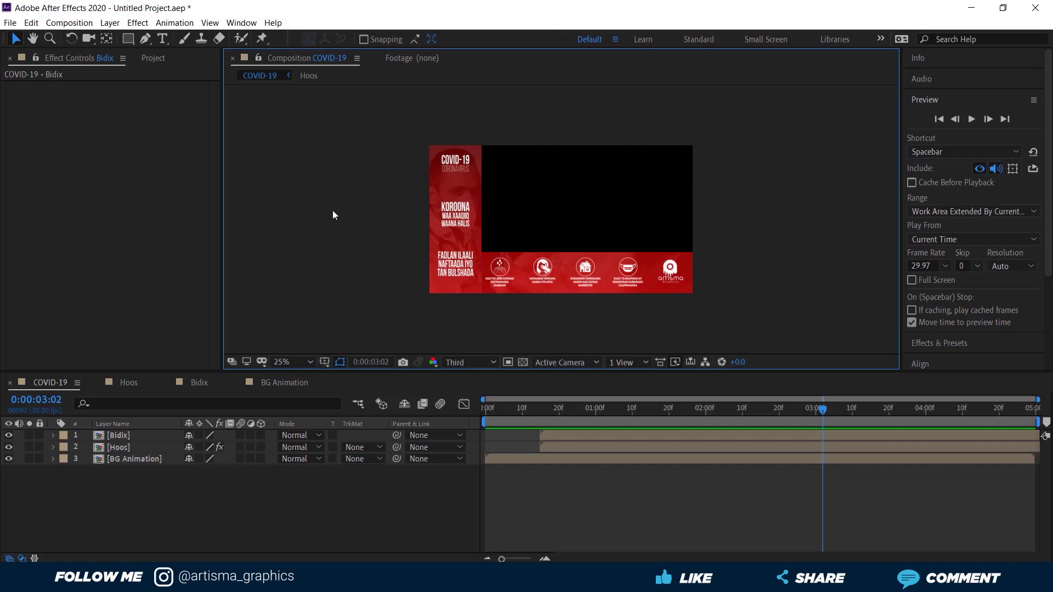
click(47, 386)
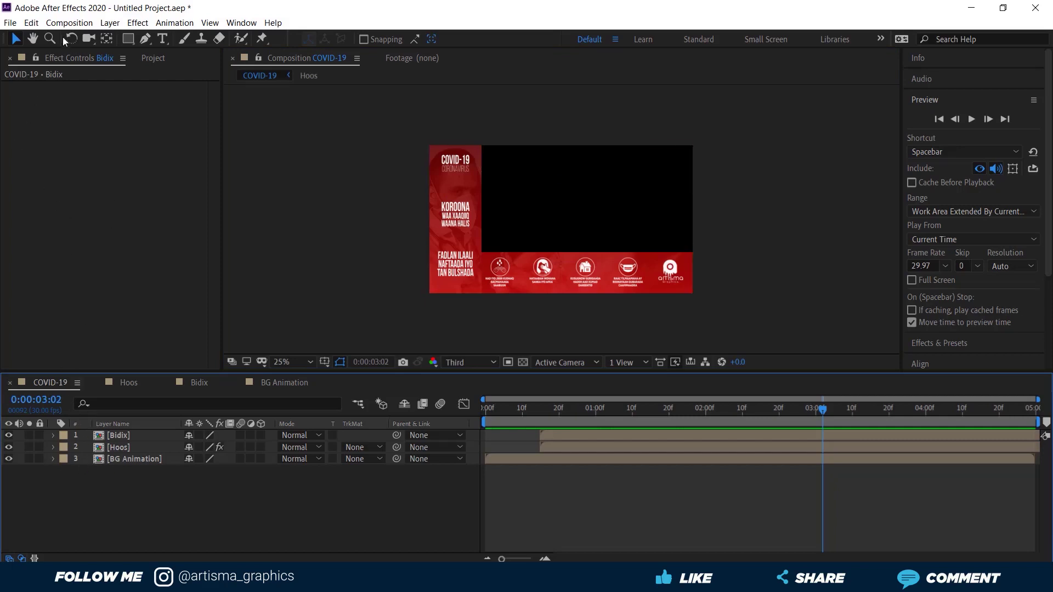
click(77, 26)
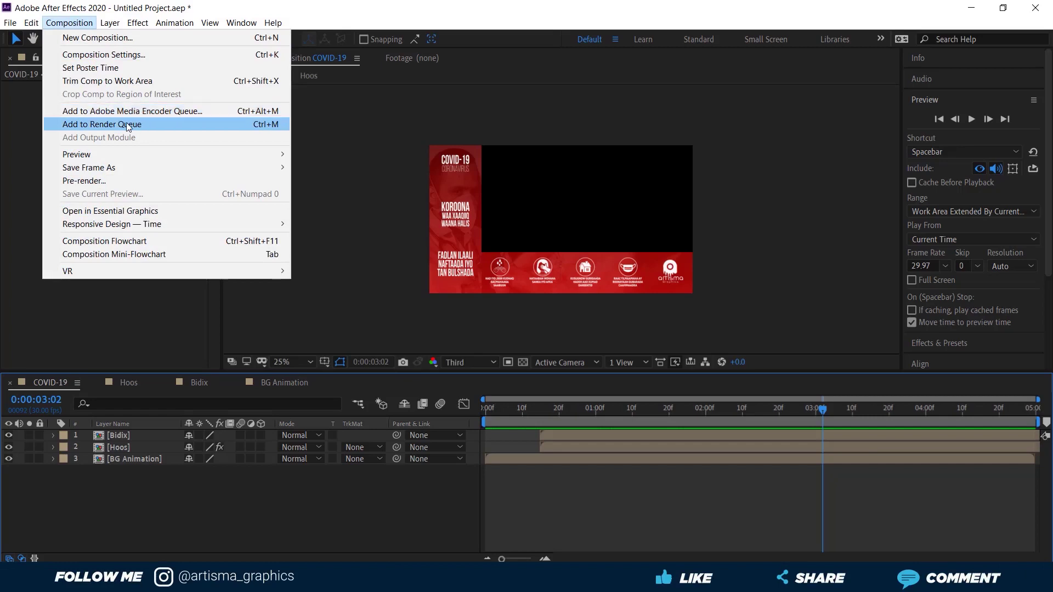
Queue COVID-19 for rendering with QuickTime format and RGB + Alpha channels
click(125, 128)
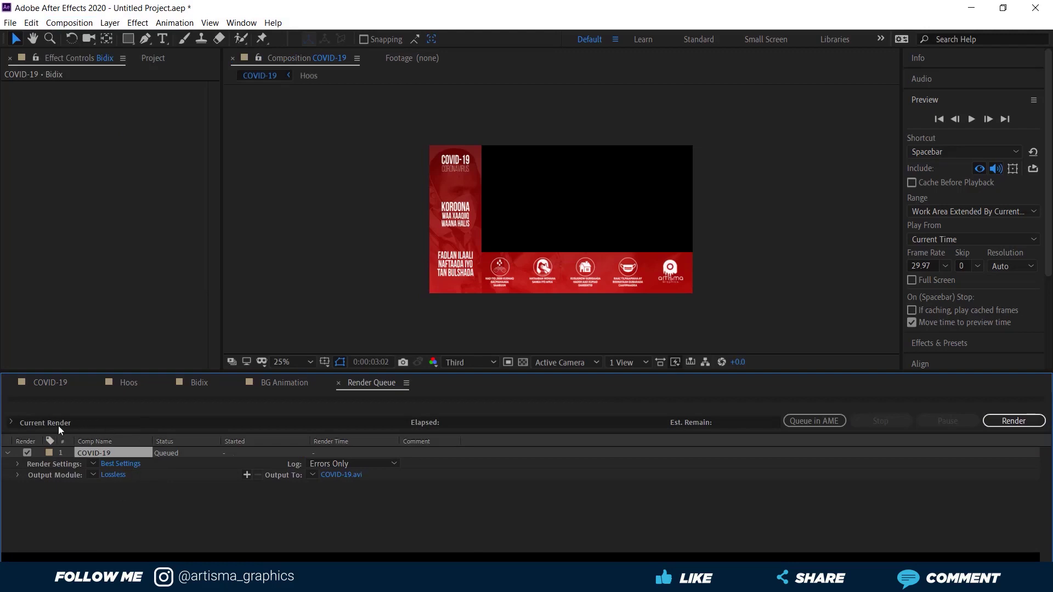
click(114, 475)
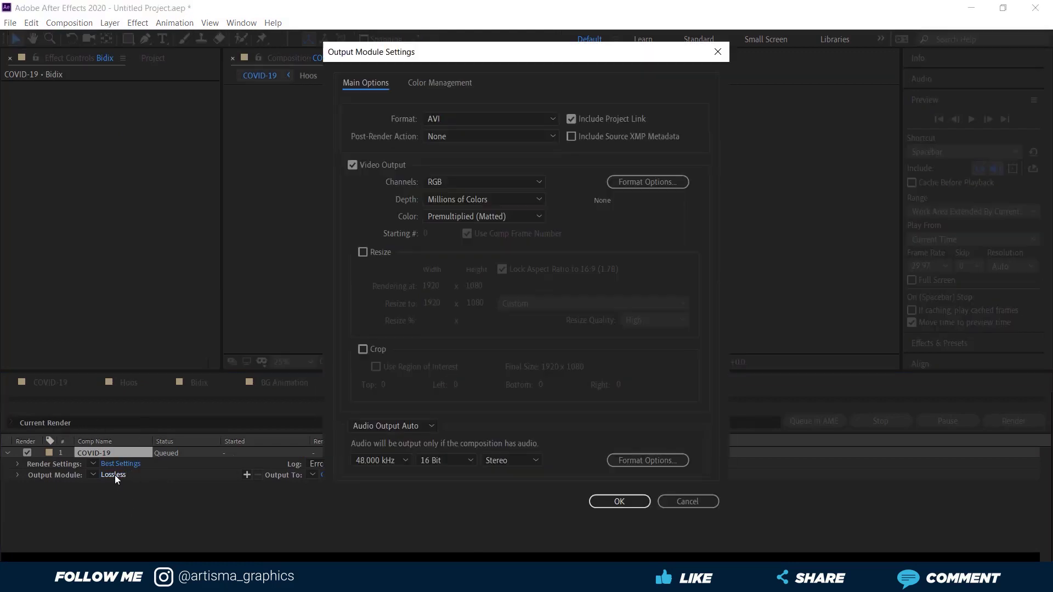
click(455, 120)
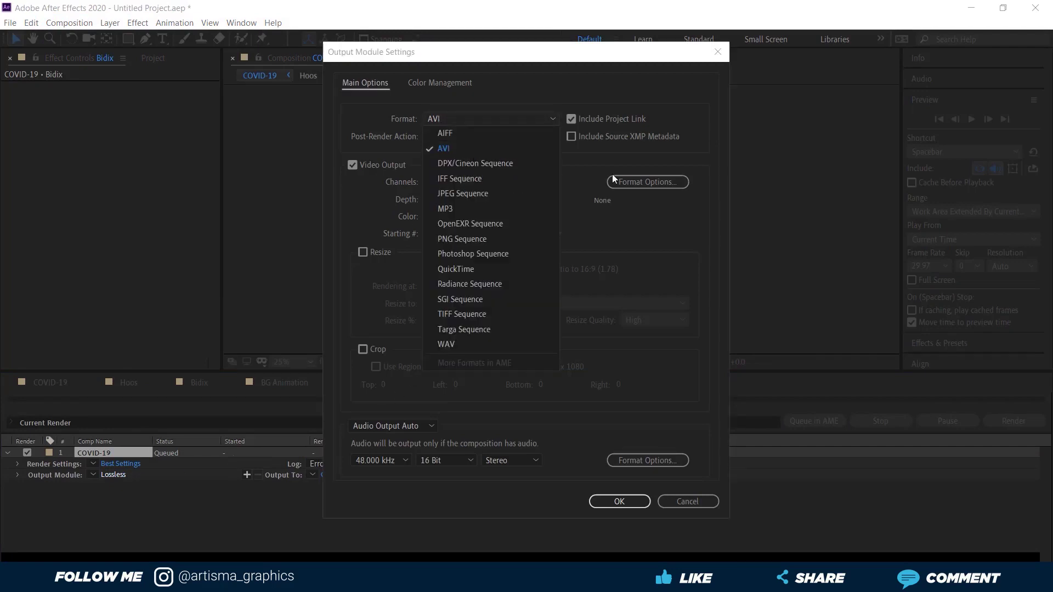
click(462, 269)
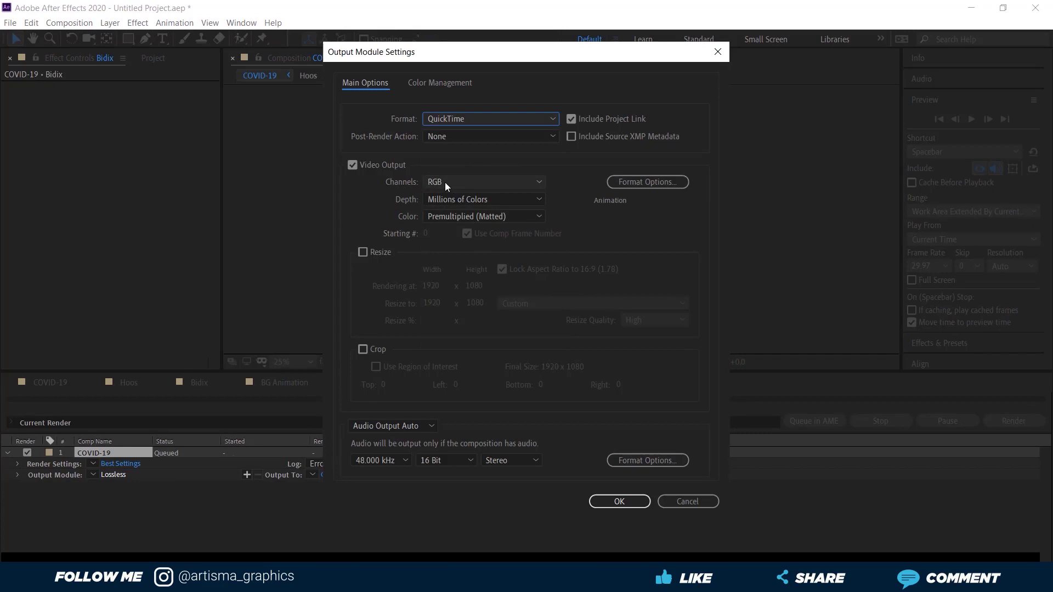
click(445, 182)
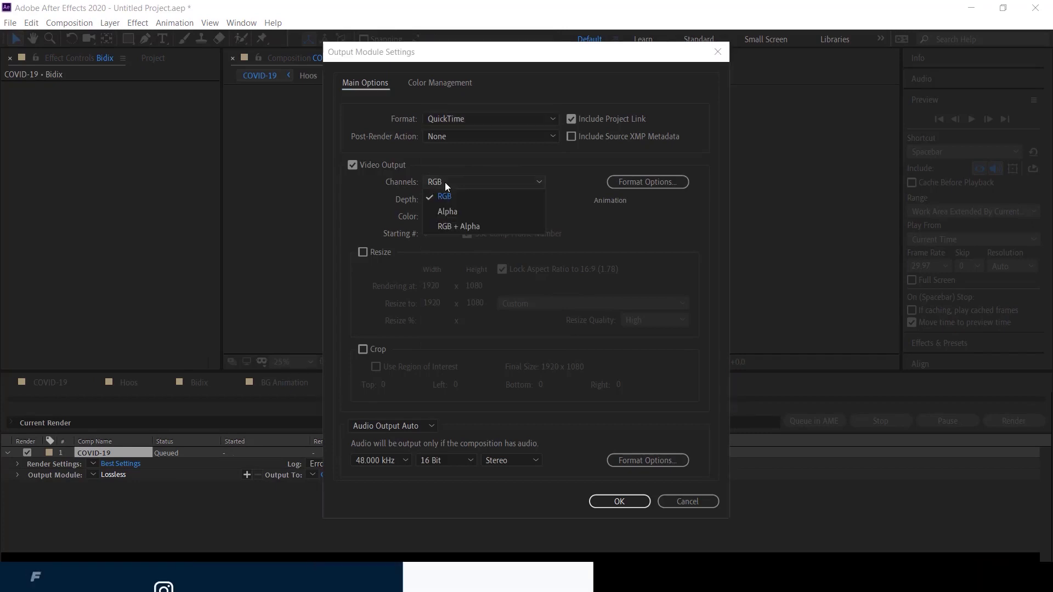
click(463, 224)
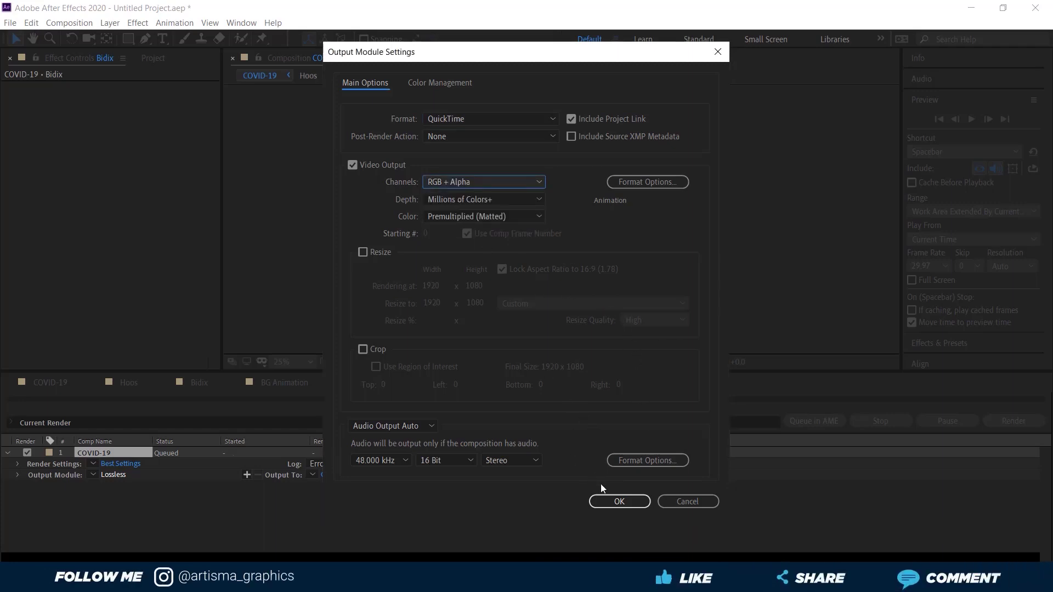
click(608, 499)
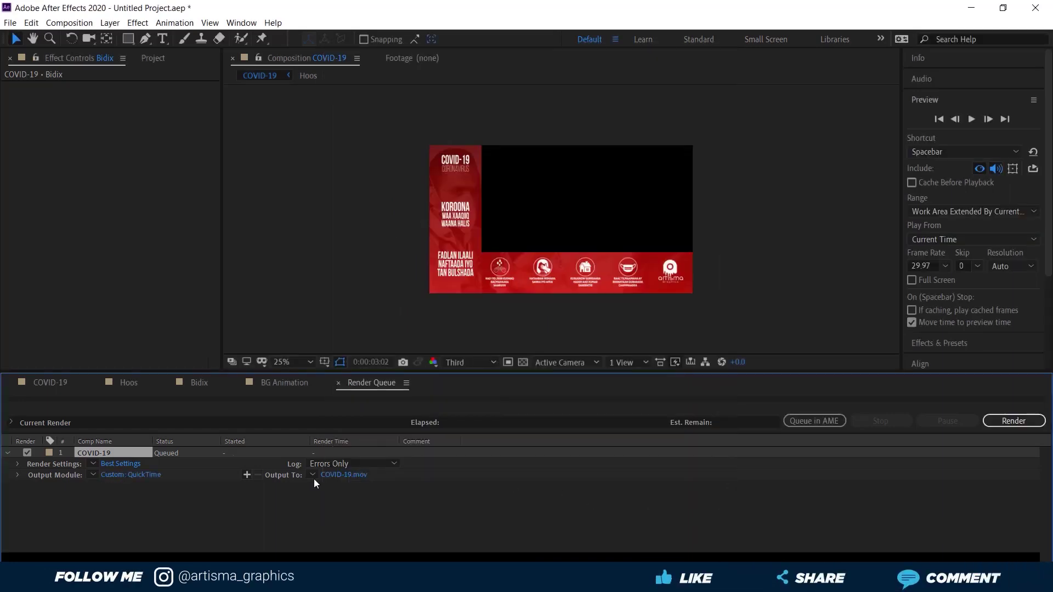
Set the output to COVID-19.mov on the Desktop and start the render
click(344, 475)
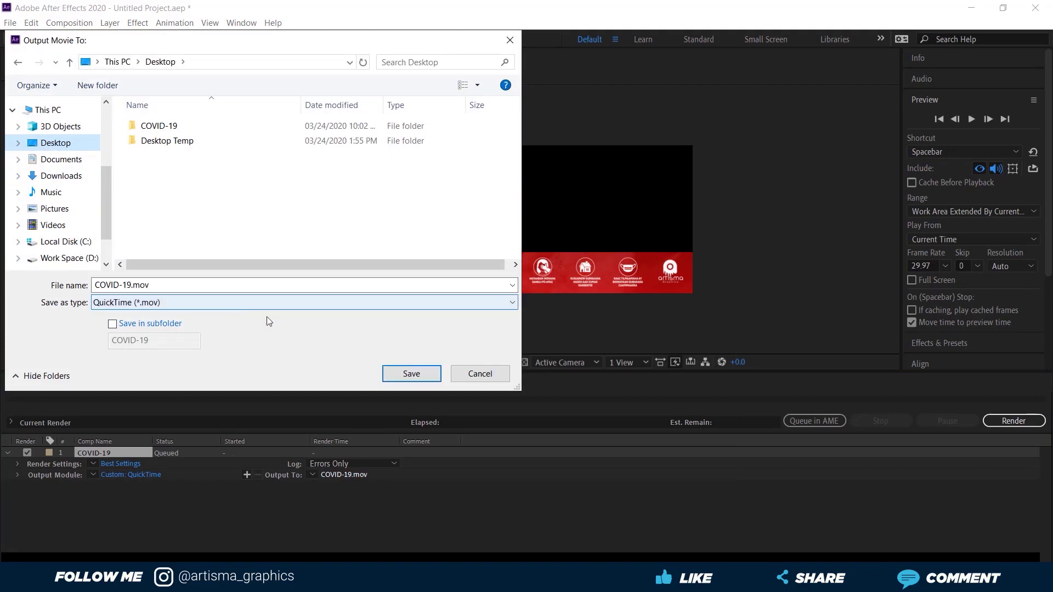
click(411, 376)
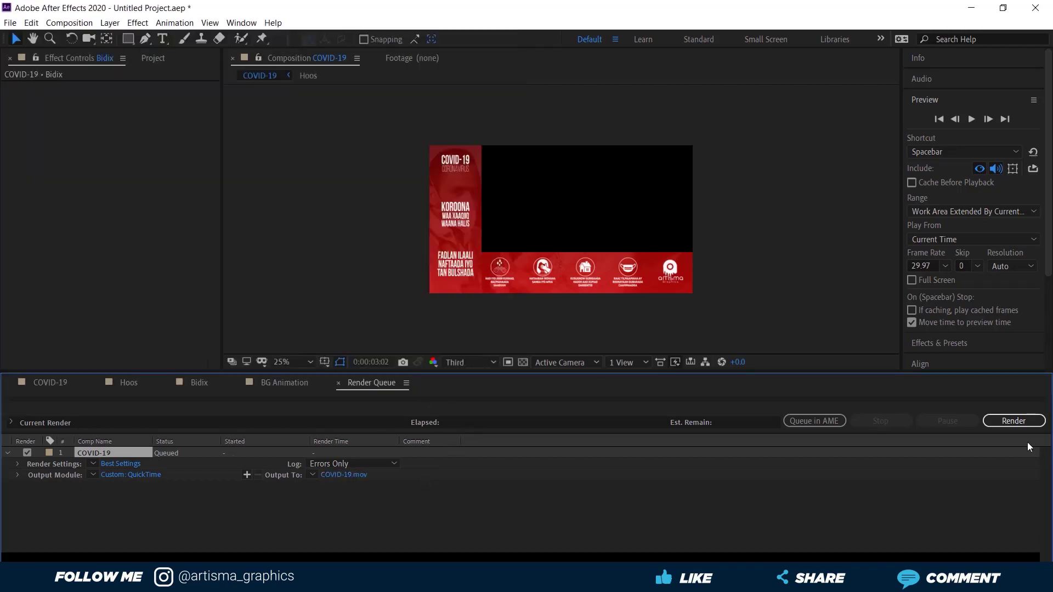
click(1013, 421)
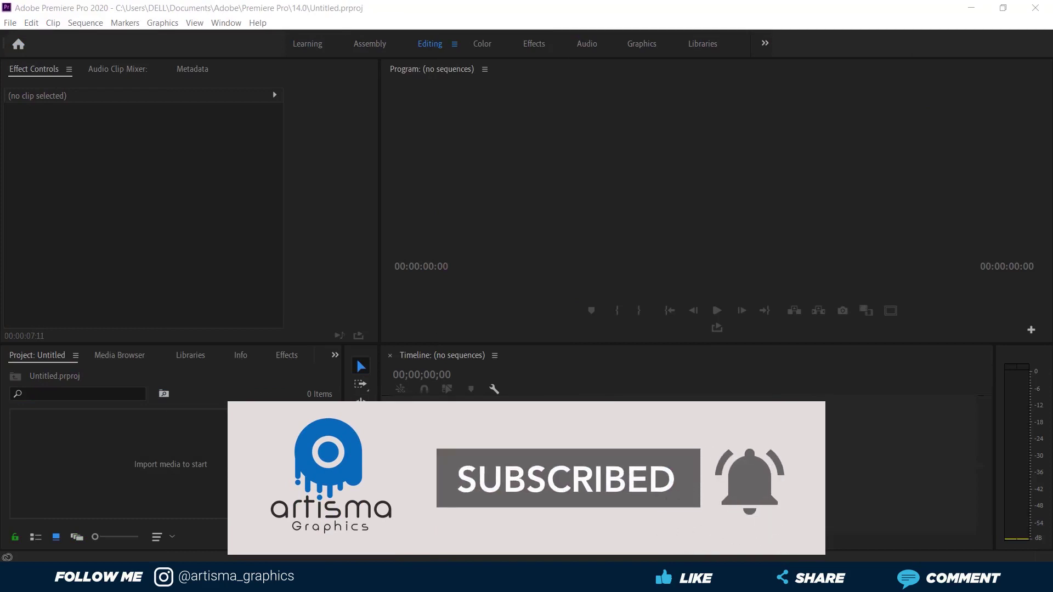
Create a new sequence named 'xayeysiin' in Premiere Pro
click(300, 536)
click(327, 366)
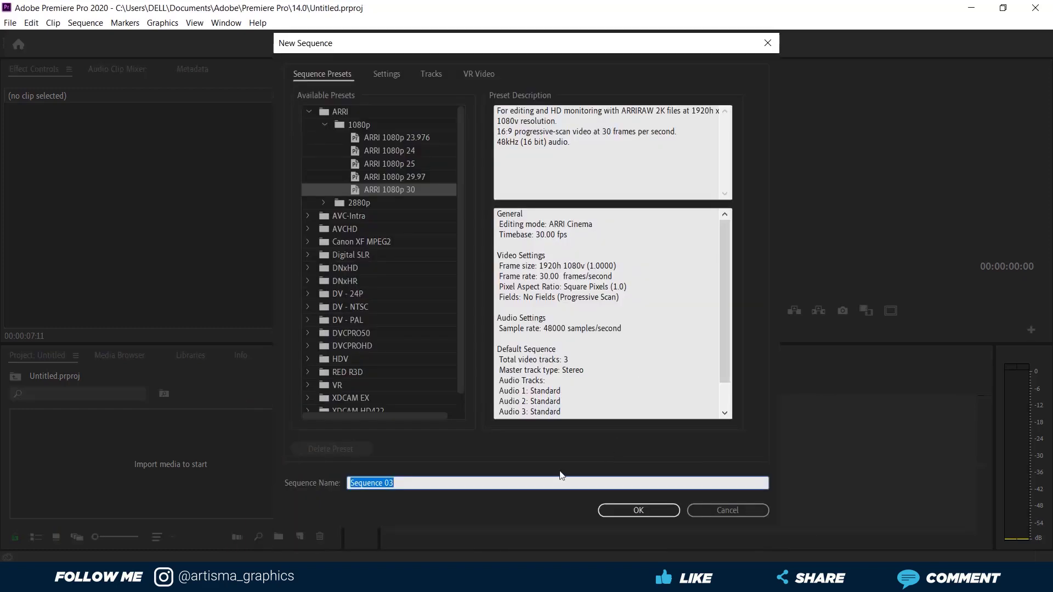
text(xayeysiin)
click(657, 508)
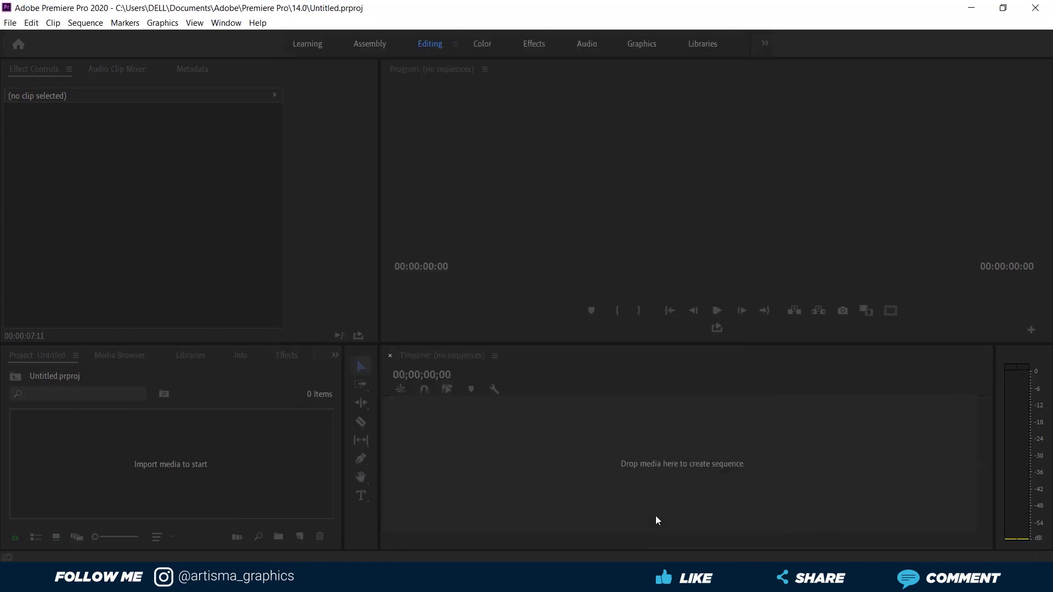
Import the rendered COVID-19.mov into the project and enlarge the project and timeline panels
double_click(222, 444)
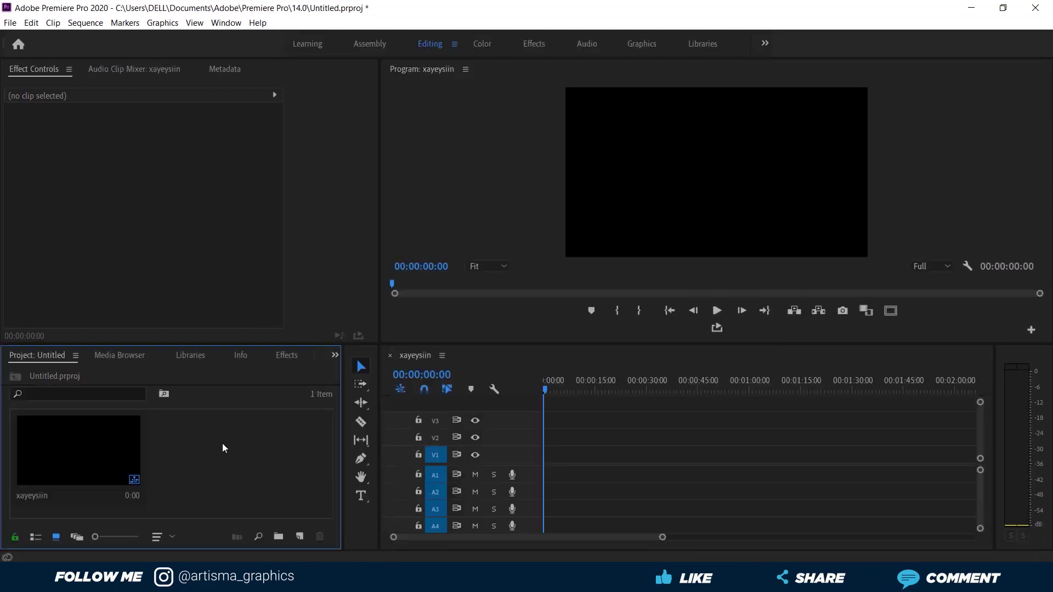
click(176, 156)
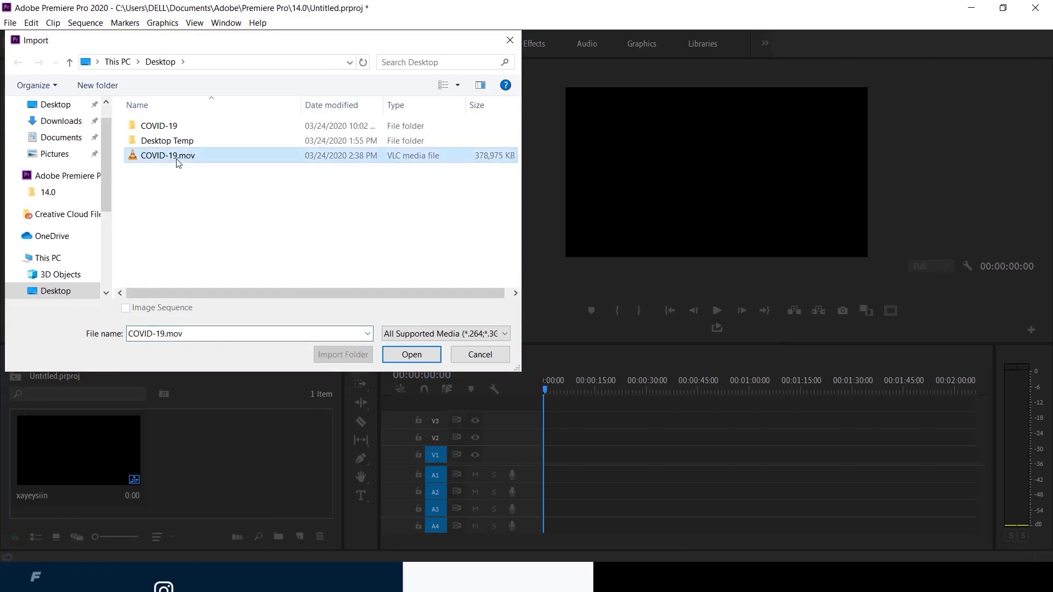
click(410, 357)
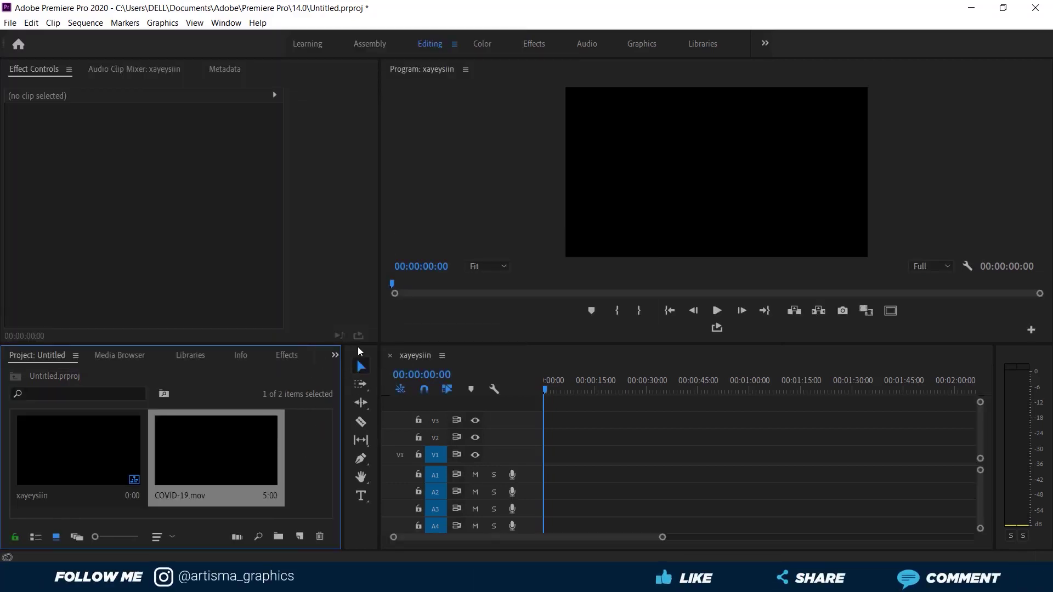
drag(356, 345, 357, 306)
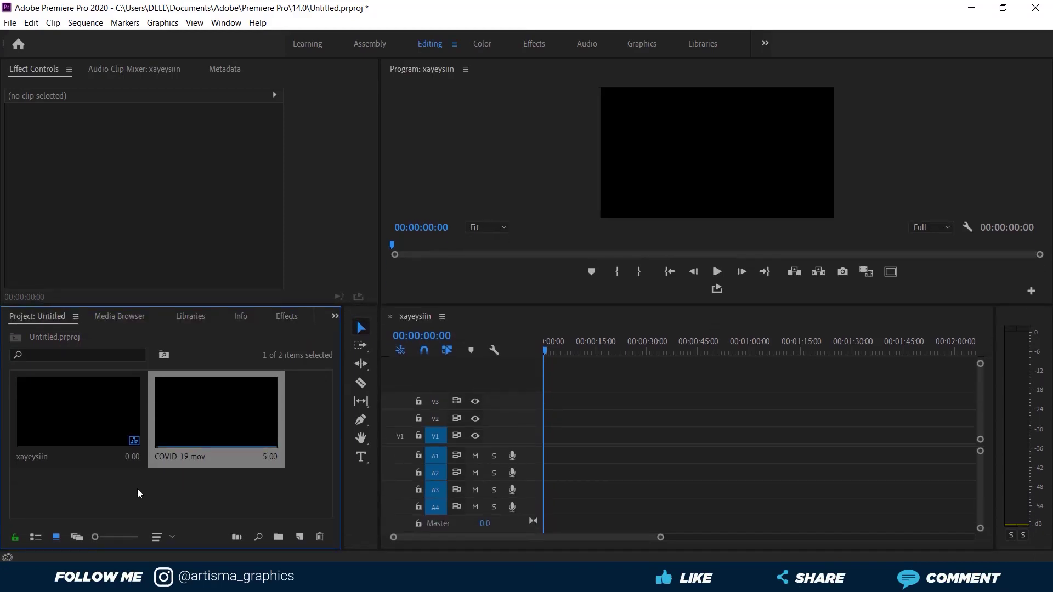
Import Video Of Tram Passing.mp4 from Projects (E:) > Stock Vids
double_click(139, 488)
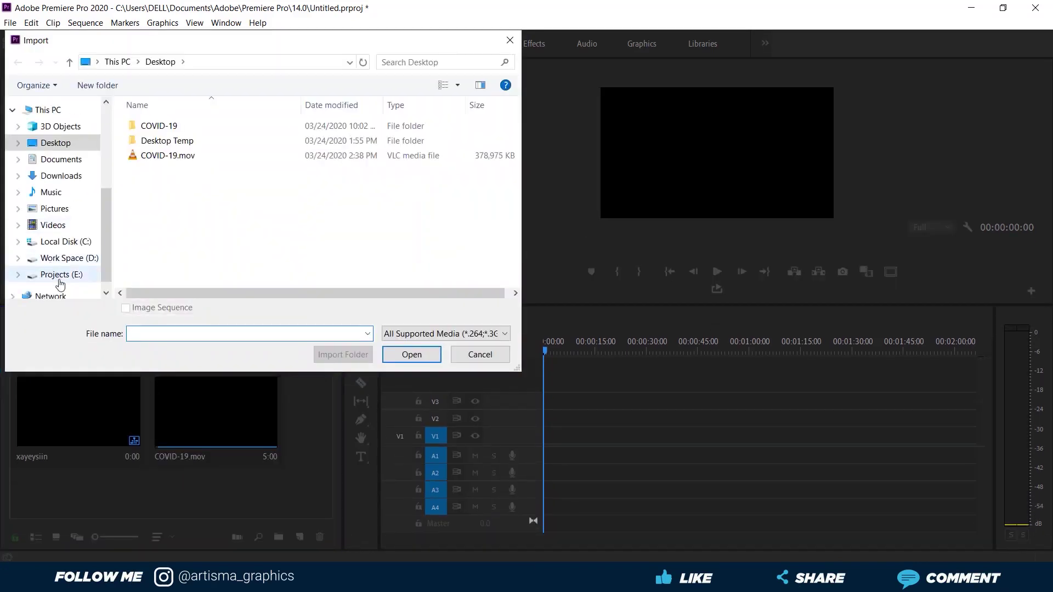
click(55, 275)
scroll(226, 259, down, 3)
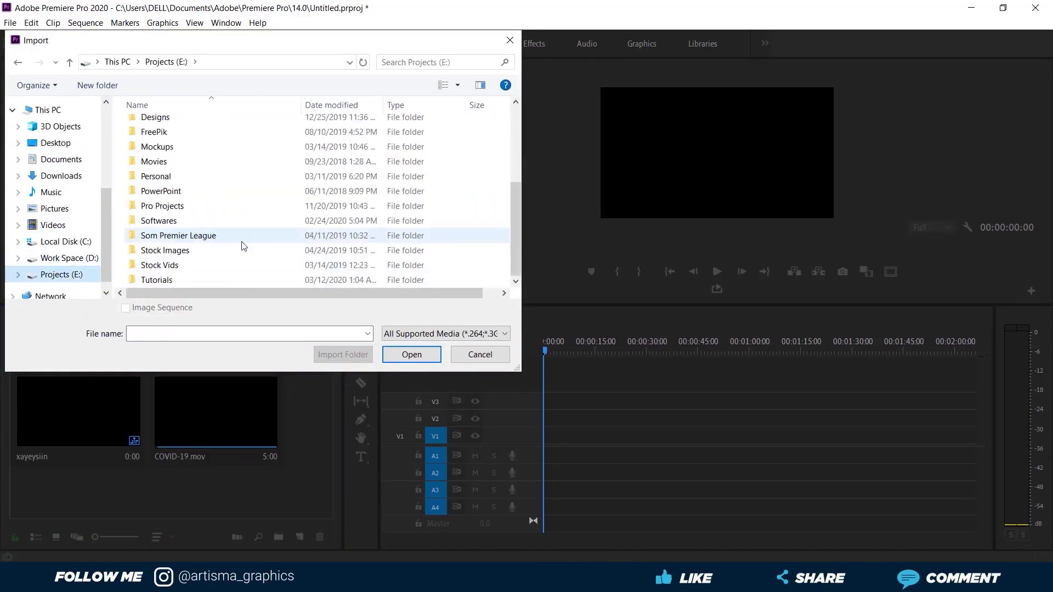
double_click(165, 268)
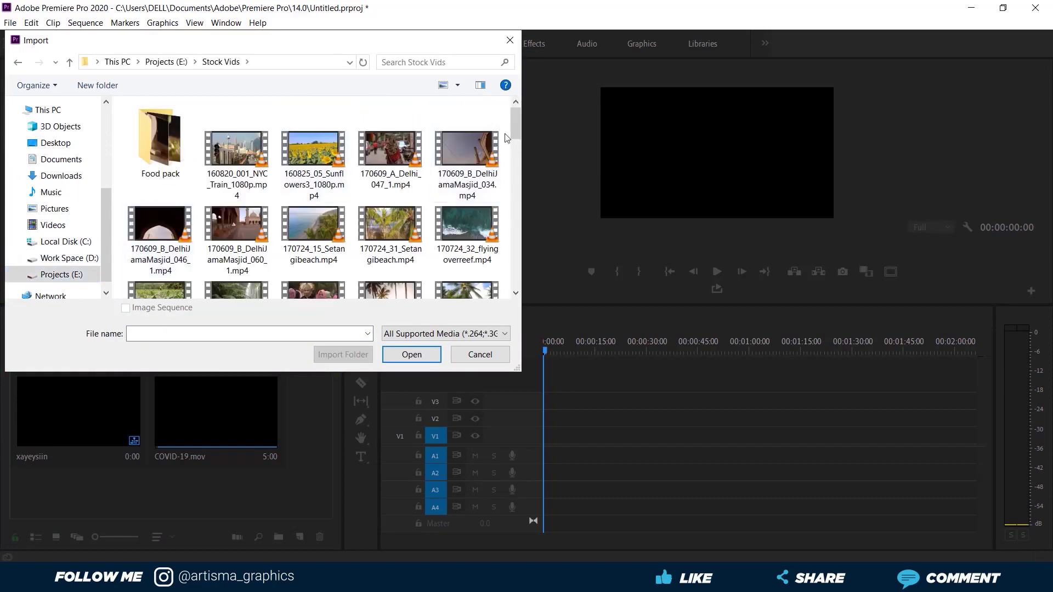
drag(515, 123, 513, 283)
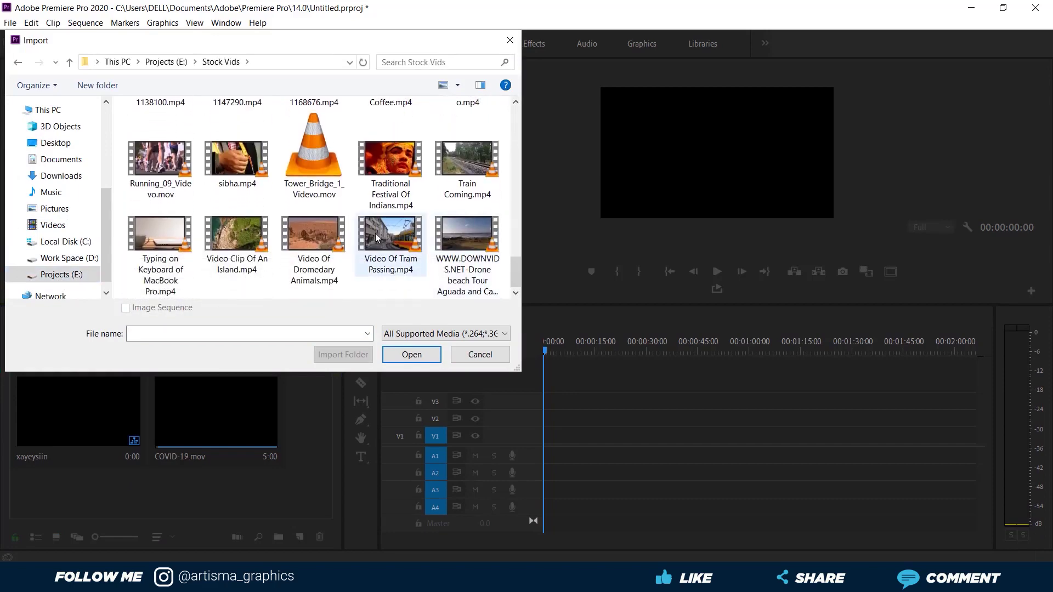
click(391, 236)
click(411, 354)
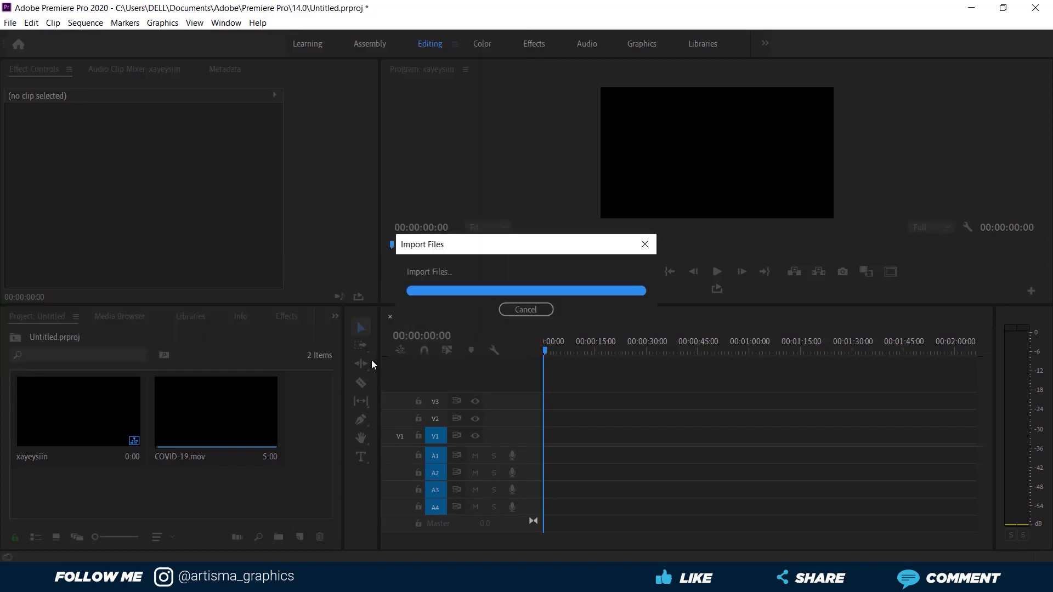
Put the tram footage on V1 and COVID-19.mov on V2 starting at 00:00:05:00
drag(289, 434, 541, 440)
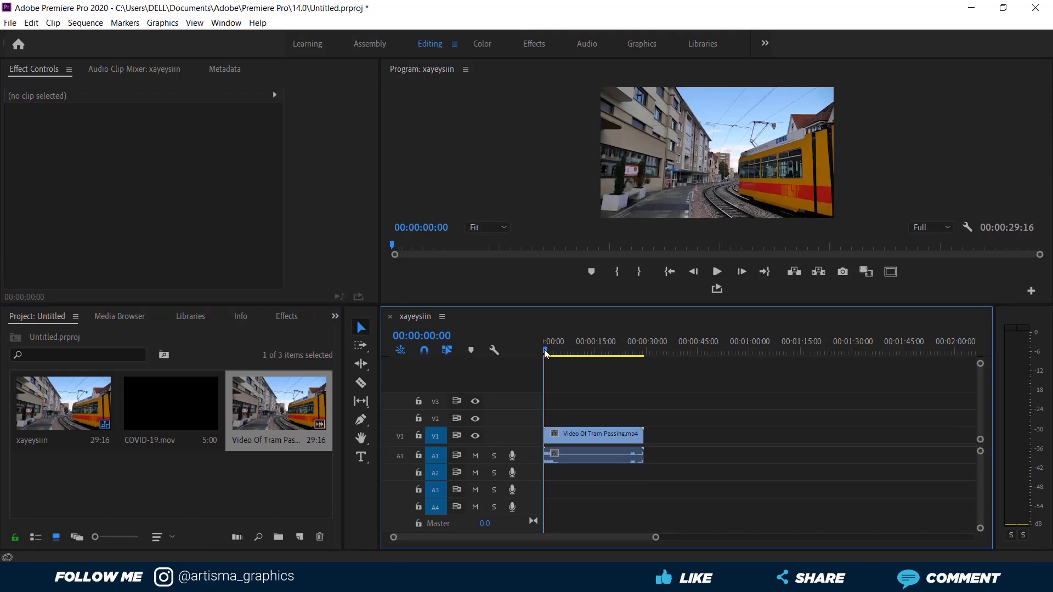
drag(547, 351, 561, 351)
drag(168, 415, 573, 426)
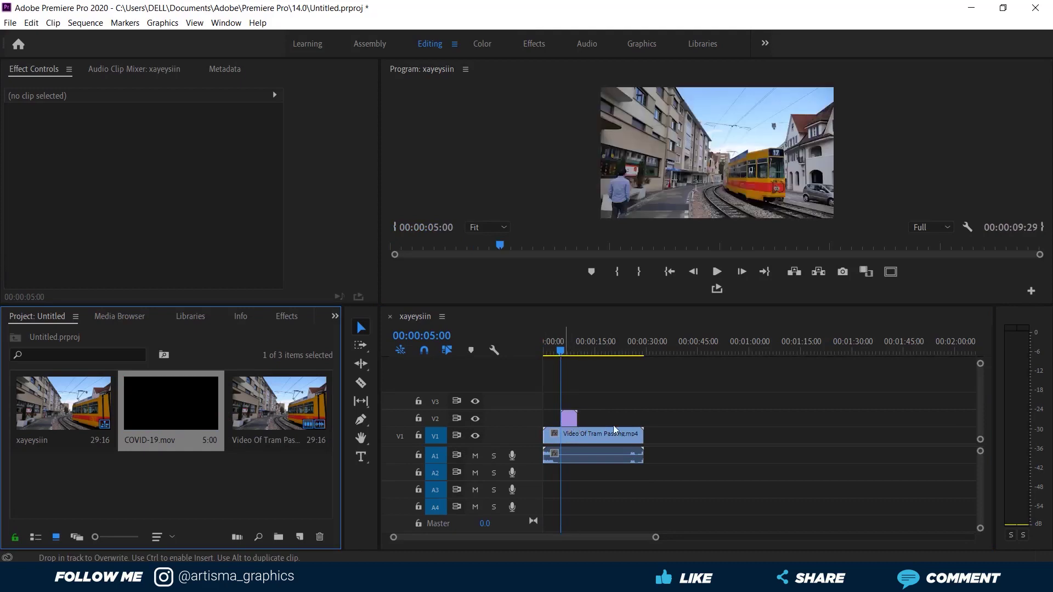
drag(656, 537, 557, 537)
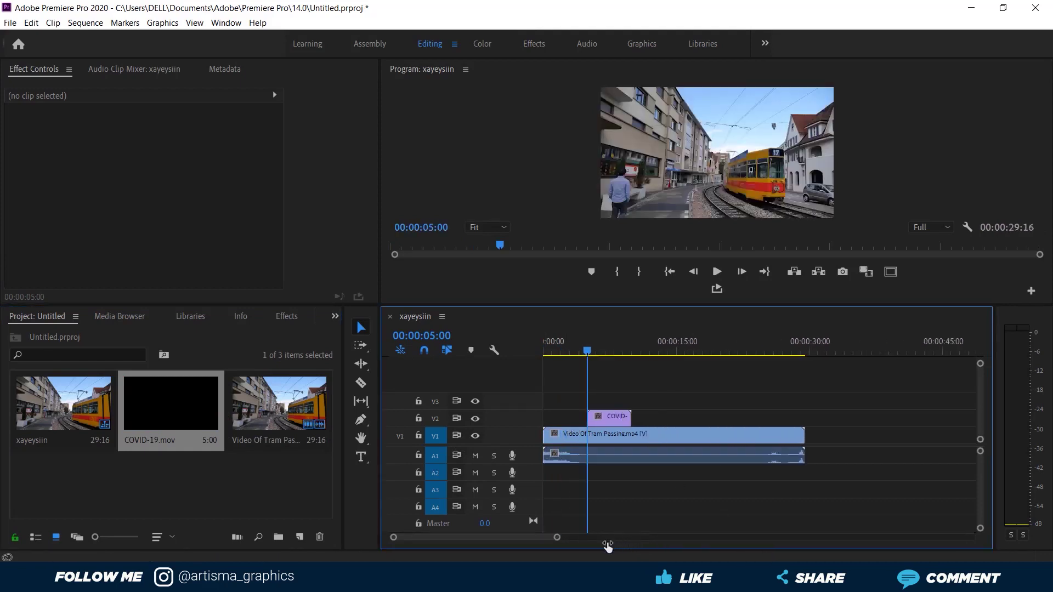
Play and scrub the sequence around five seconds to preview the red banner over the tram
click(593, 353)
drag(596, 357, 600, 356)
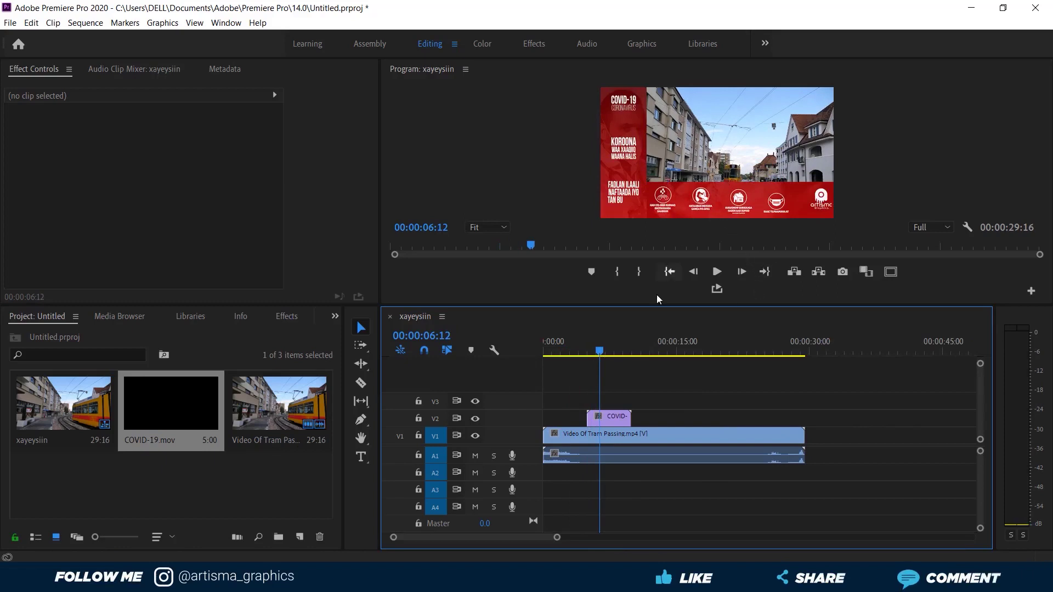
click(580, 355)
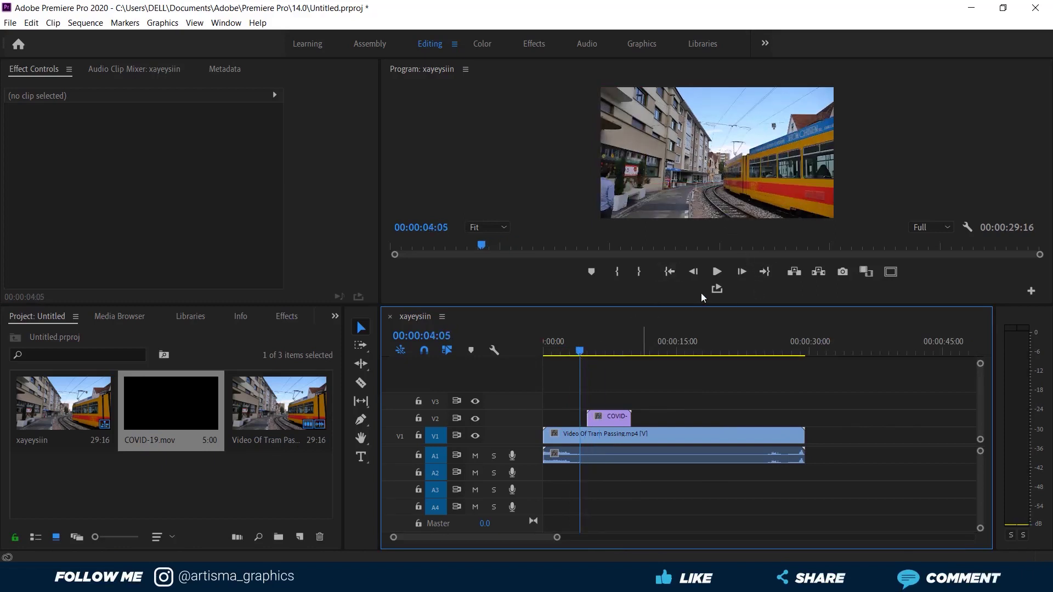
click(717, 271)
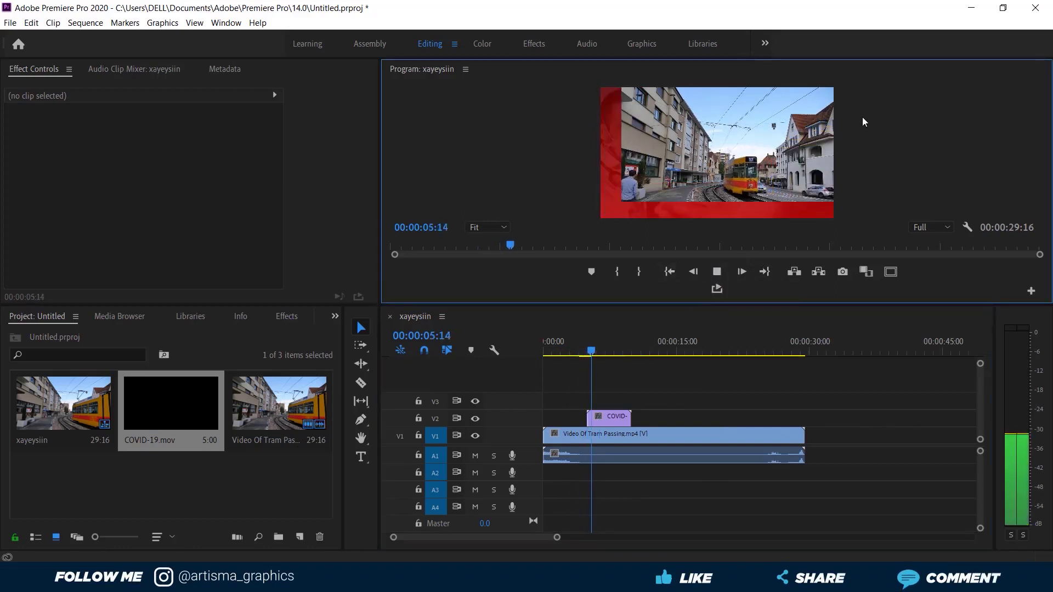
click(586, 356)
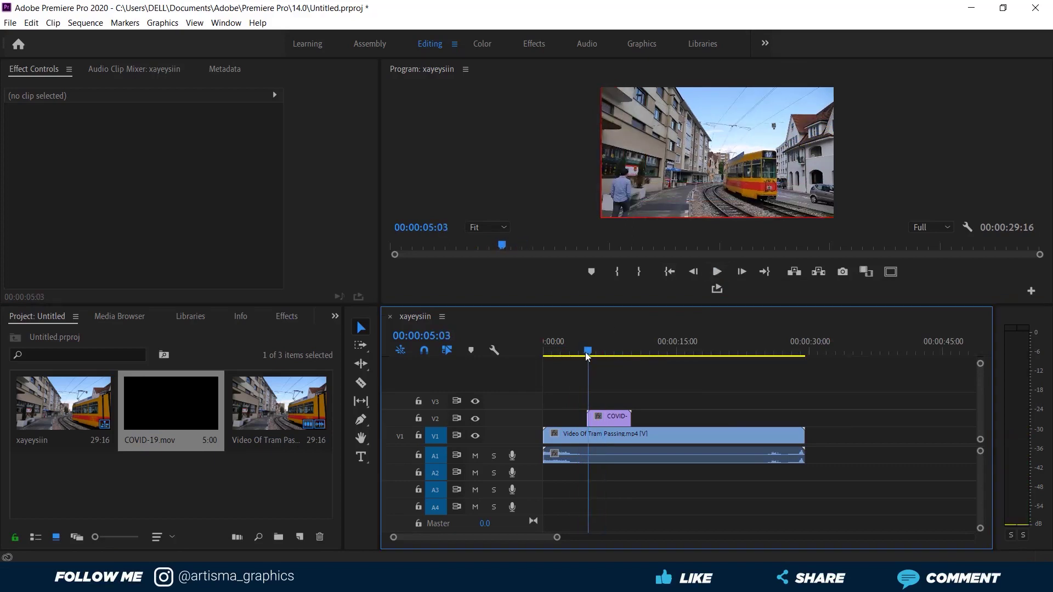
drag(589, 355, 611, 355)
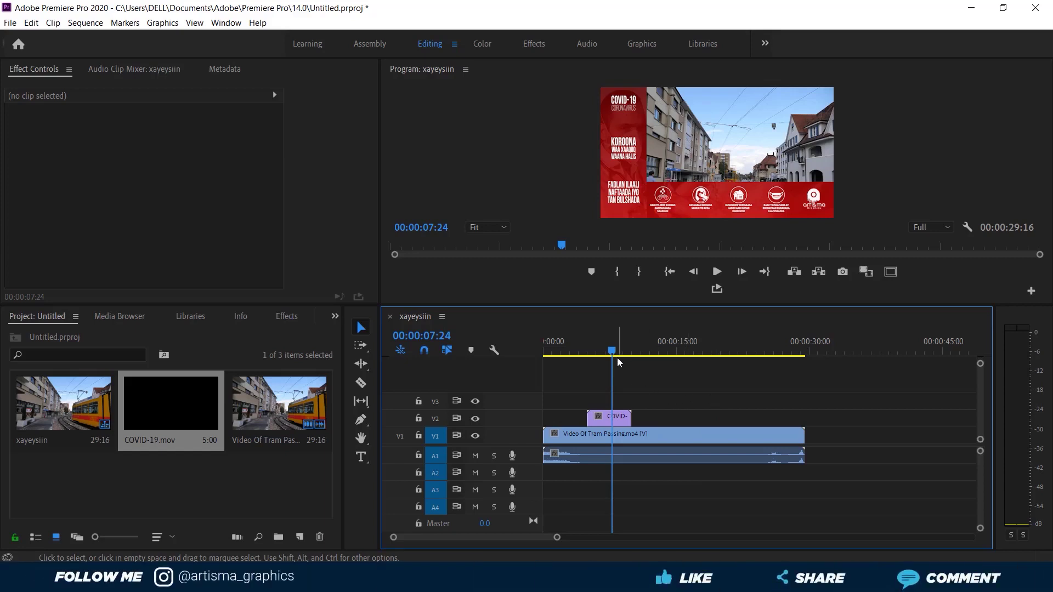
drag(612, 351, 619, 351)
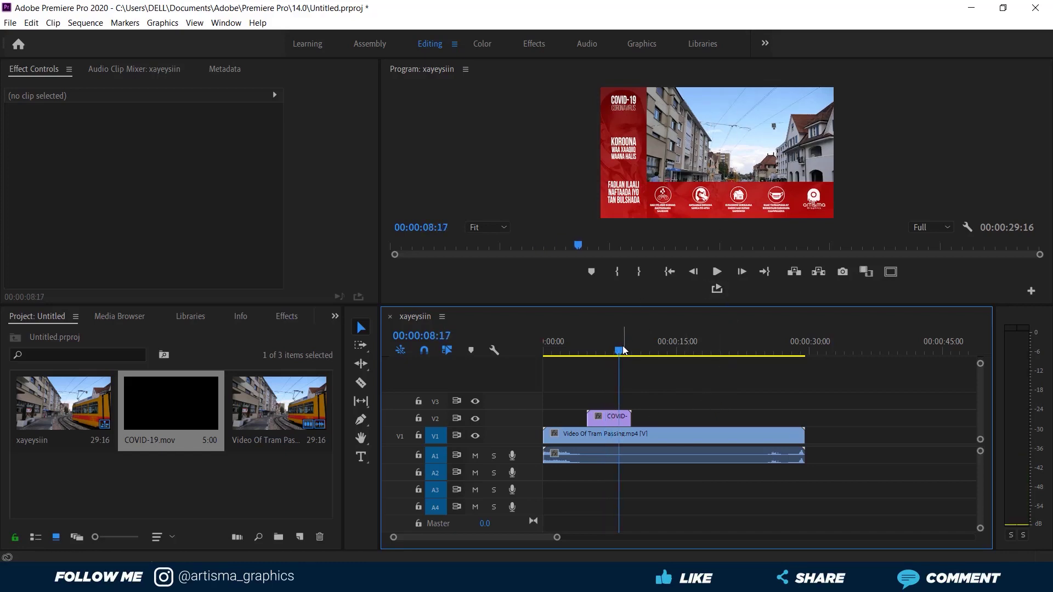
drag(622, 350, 577, 351)
click(717, 271)
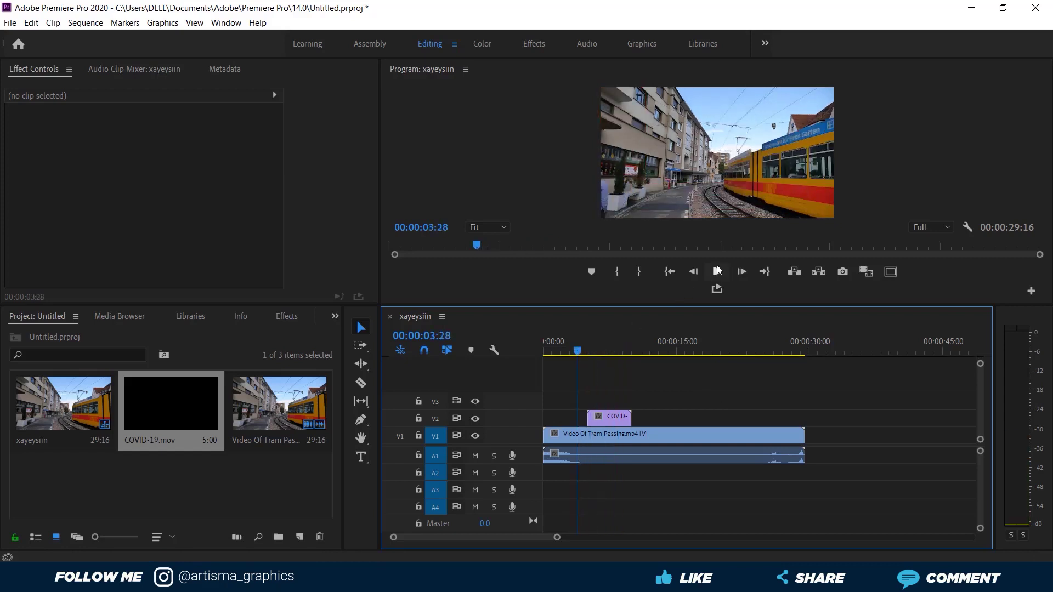
click(717, 271)
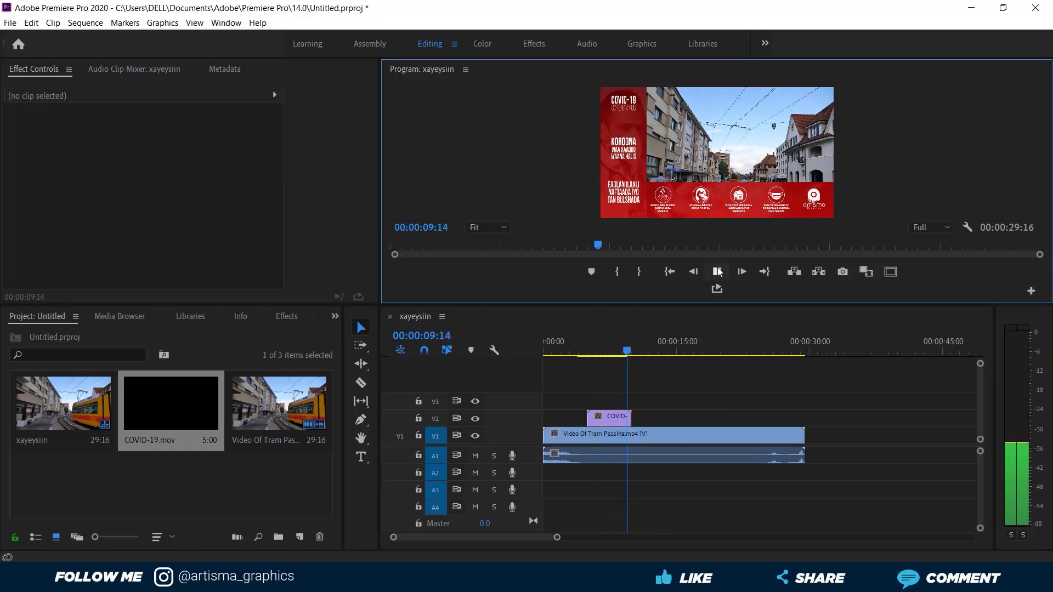
click(718, 271)
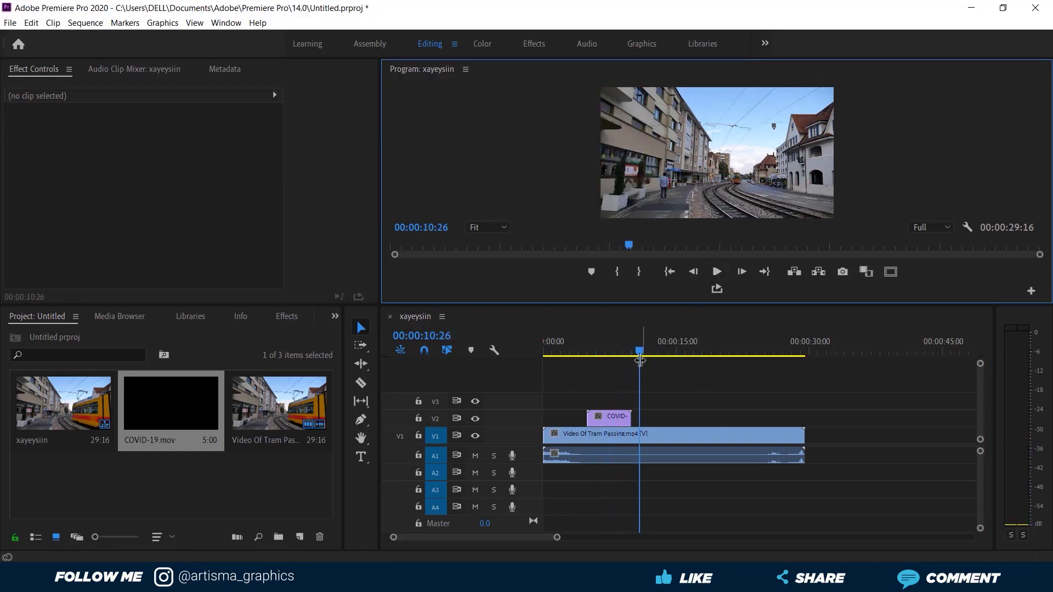
drag(639, 360, 602, 353)
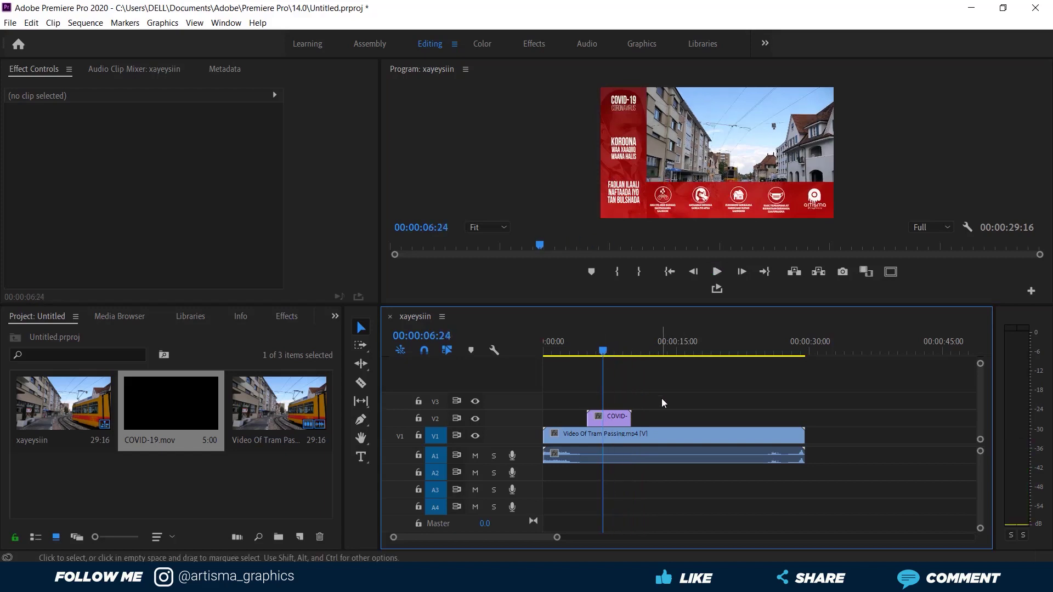
Place a copy of the COVID-19 overlay right after the original on V2 and open its Speed/Duration settings
click(615, 419)
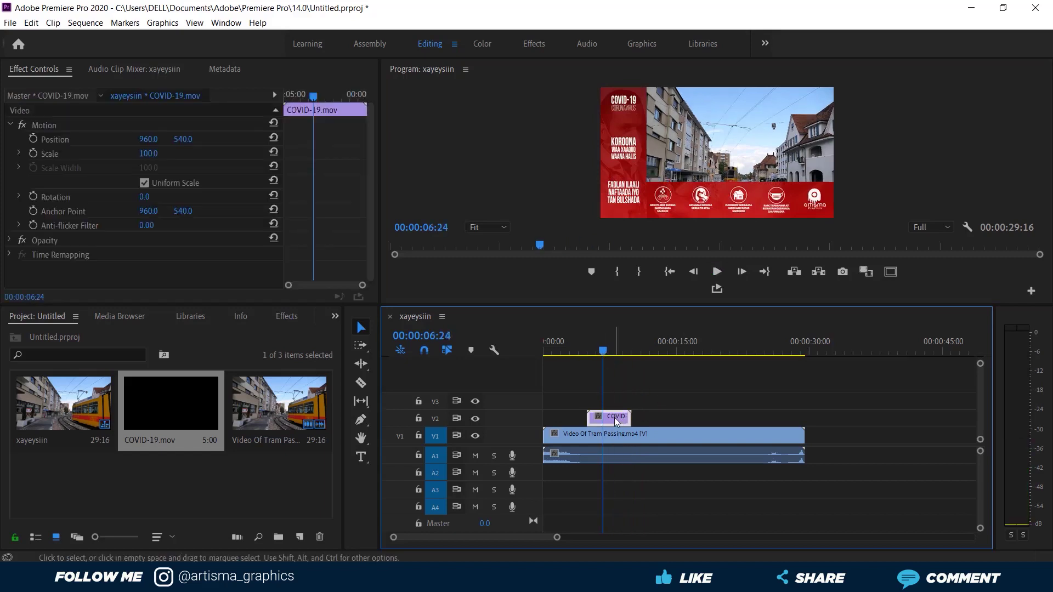
drag(624, 421, 683, 421)
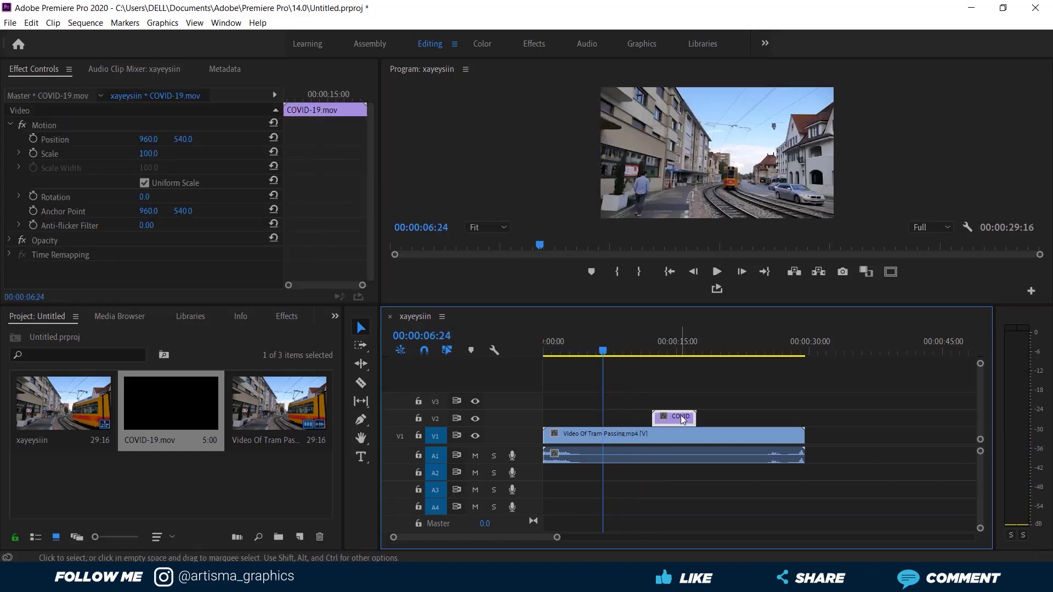
key(ctrl+z)
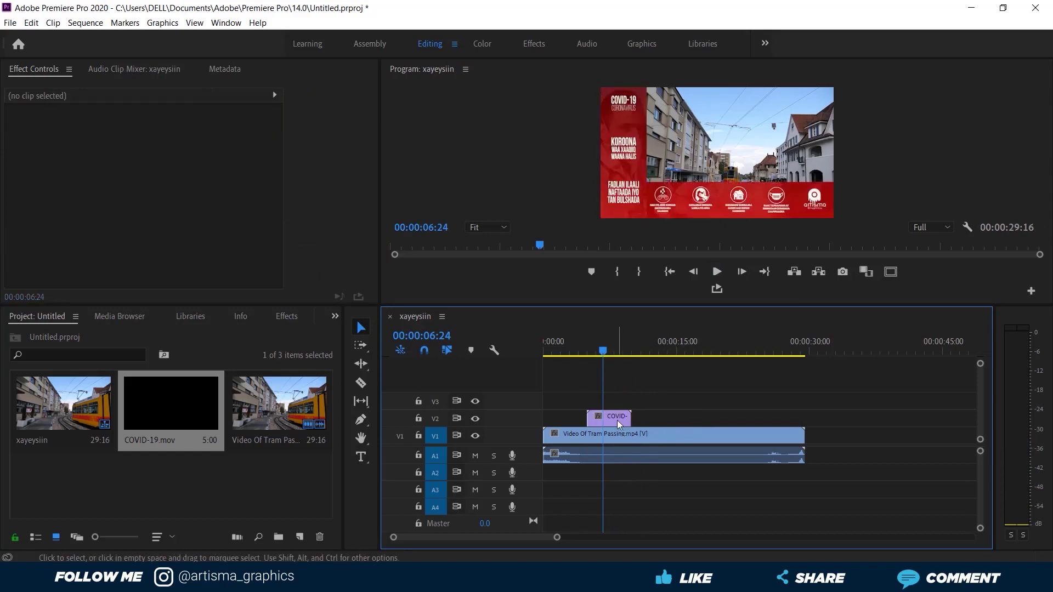
drag(618, 421, 680, 421)
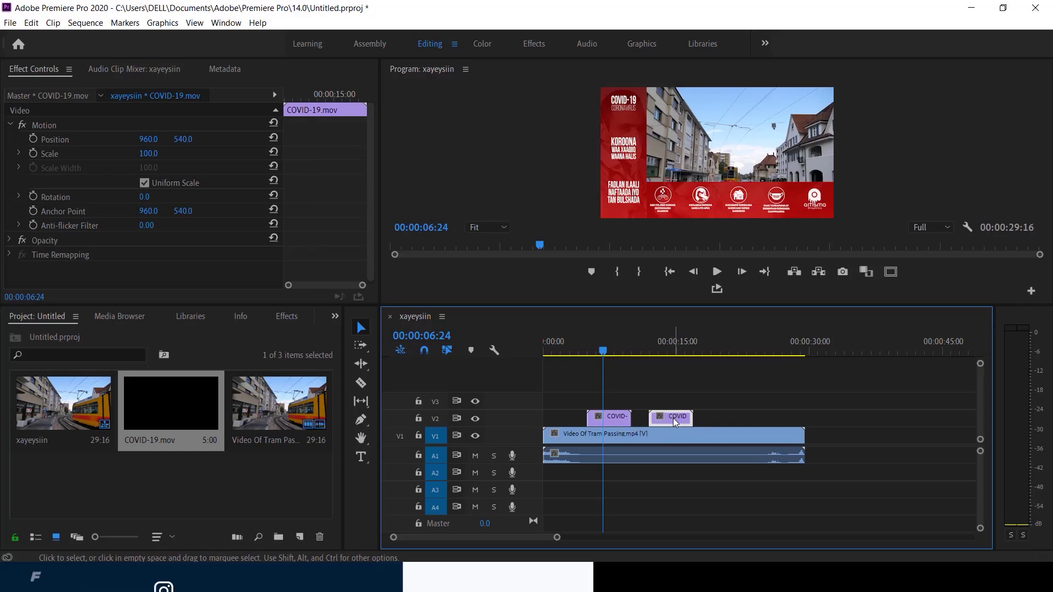
drag(672, 418, 658, 421)
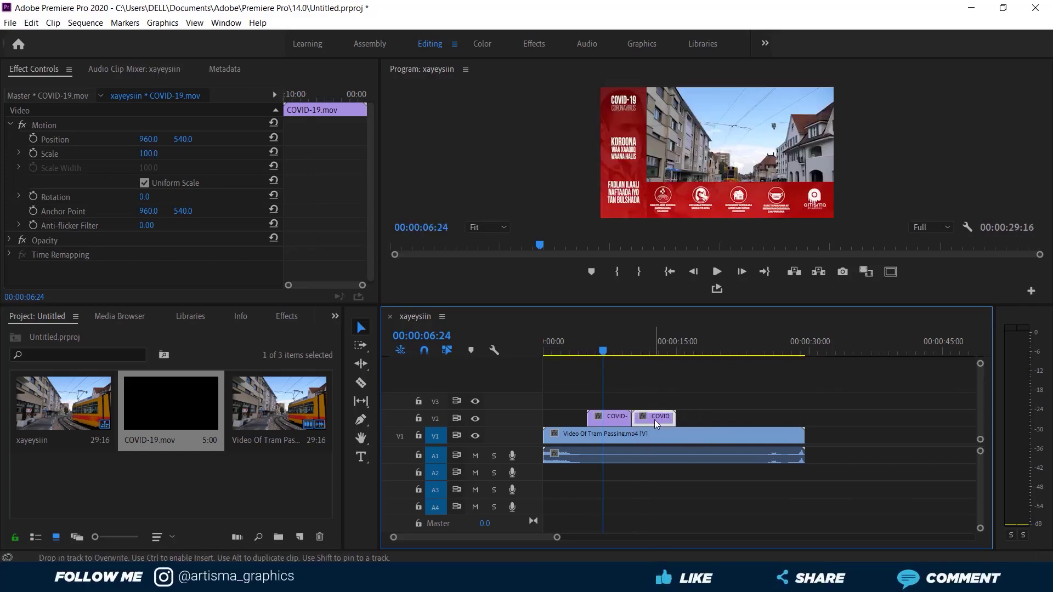
click(600, 353)
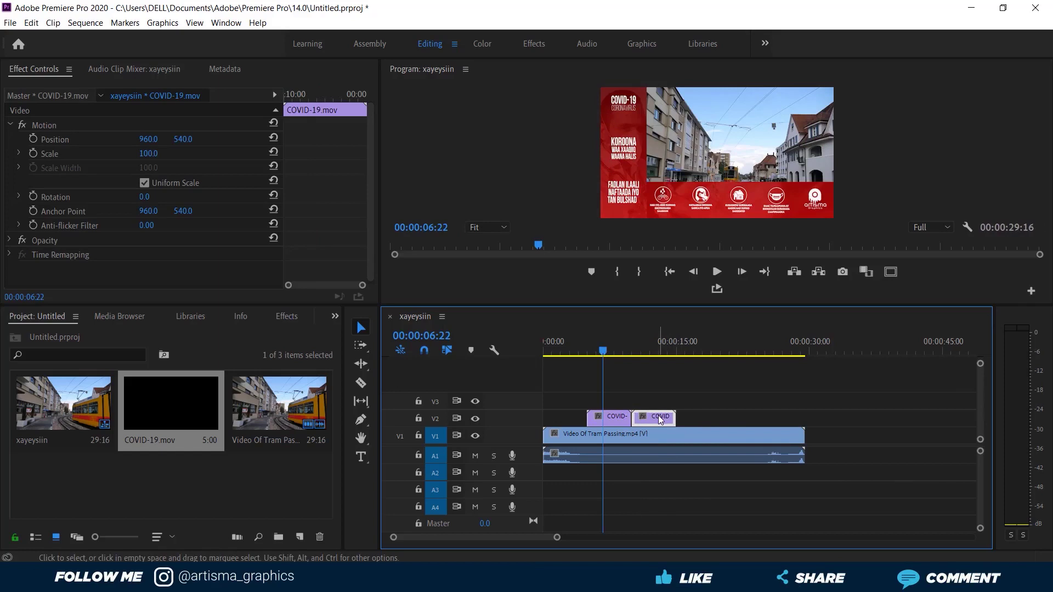
right_click(659, 416)
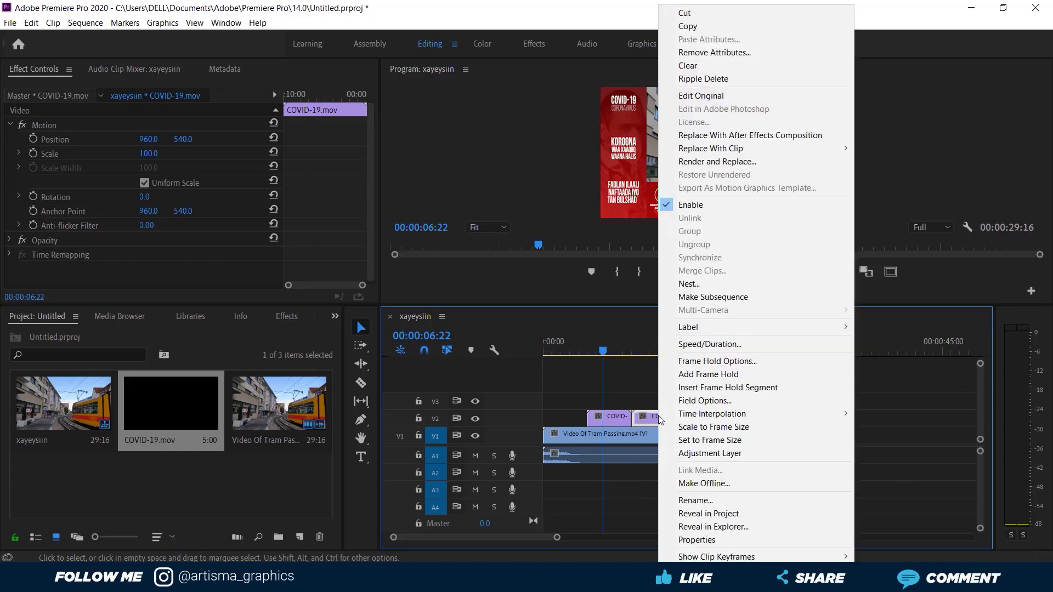
click(712, 345)
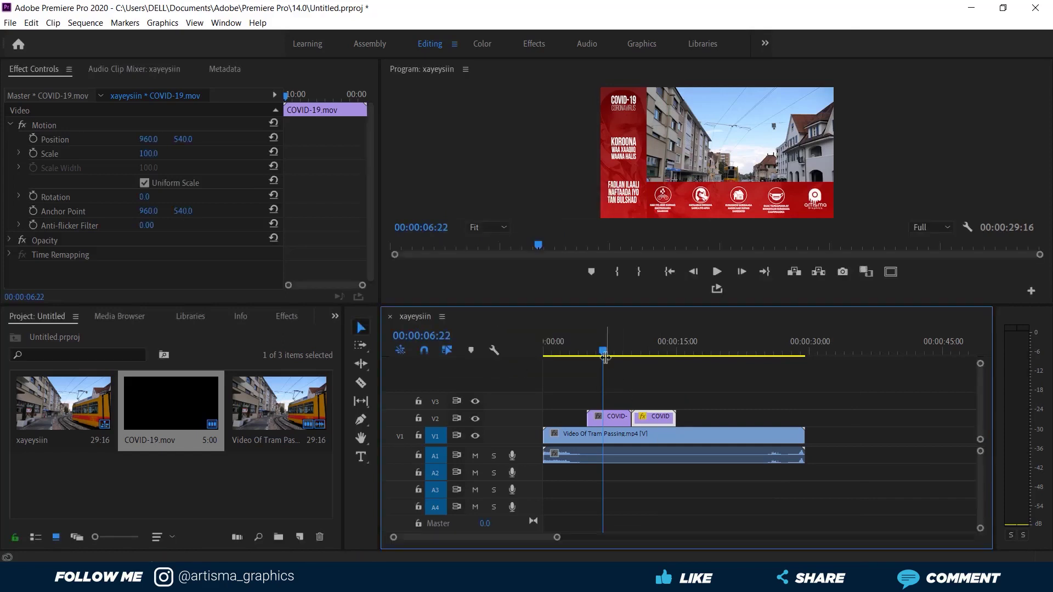
drag(593, 354, 579, 351)
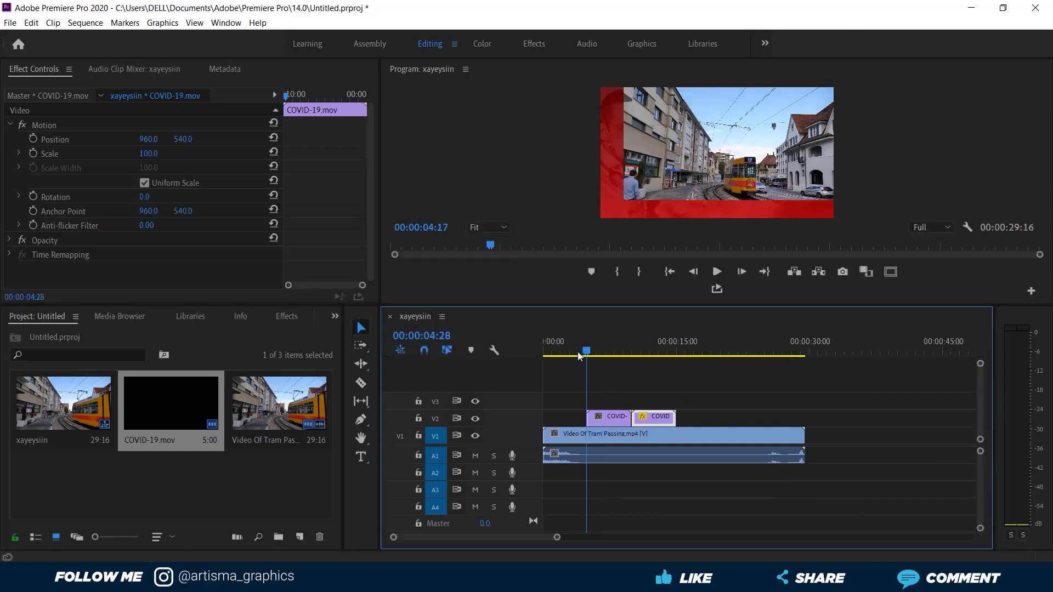
click(717, 272)
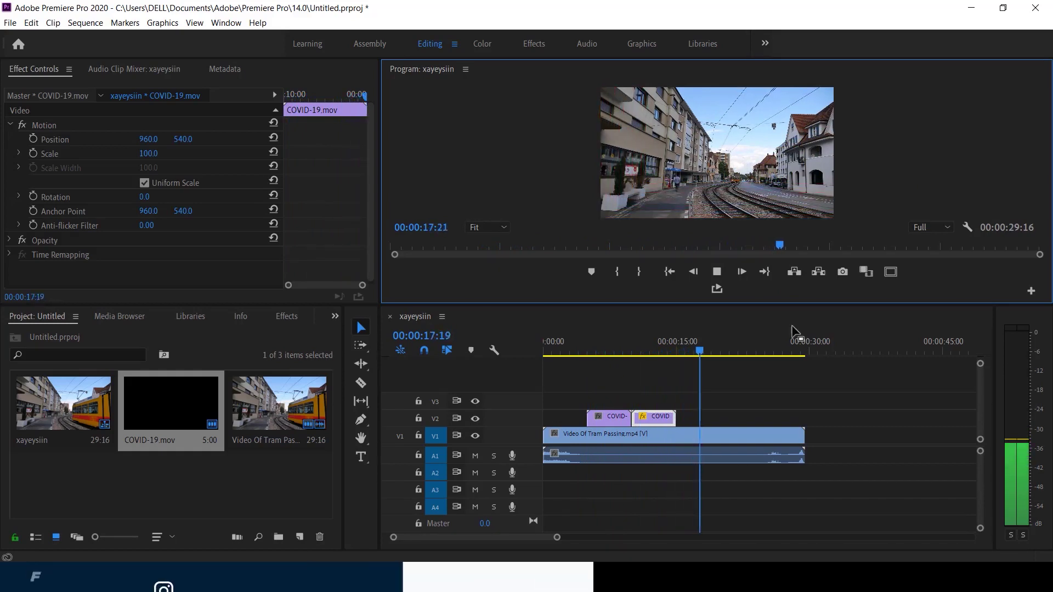
click(642, 359)
drag(608, 360, 647, 360)
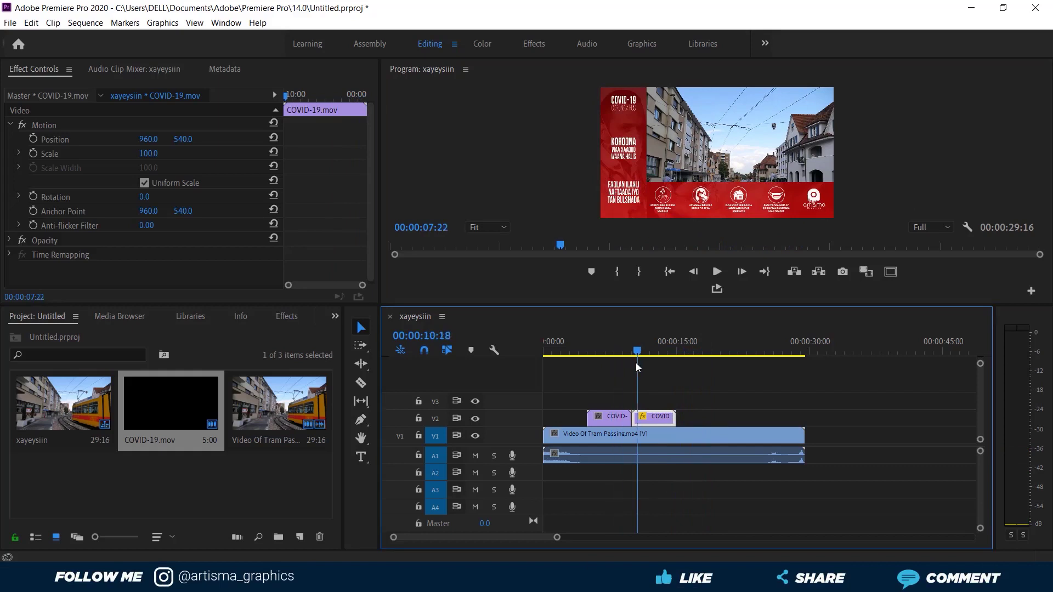
click(717, 273)
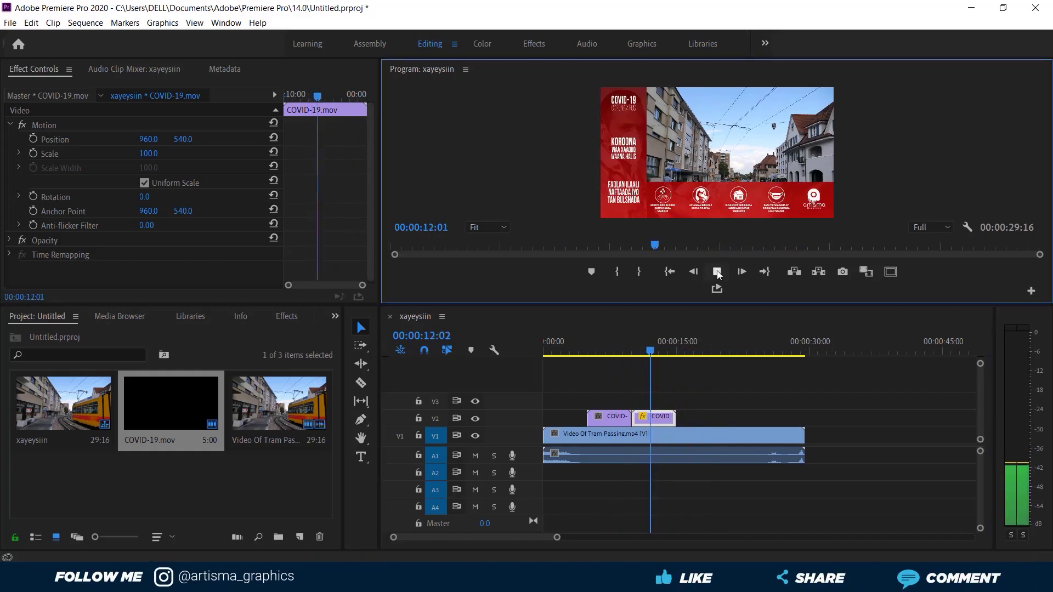